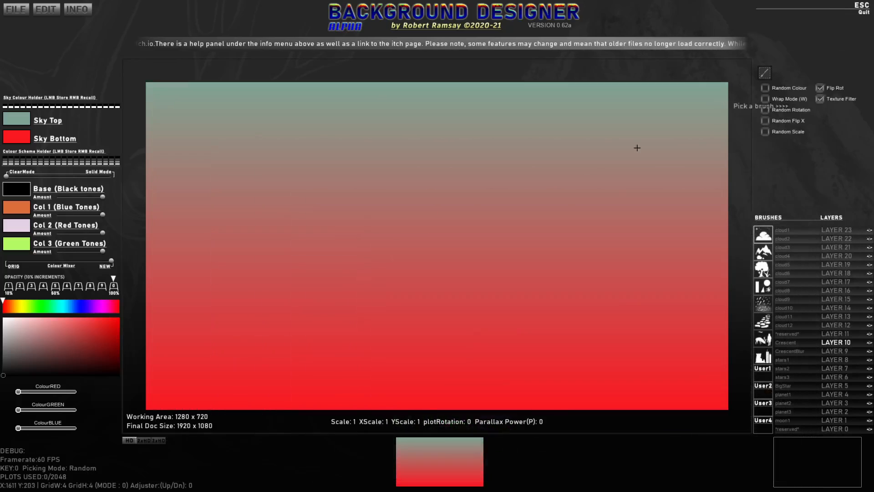
# Open the saved sunset scene text file from the Desktop.
pyautogui.click(10, 10)
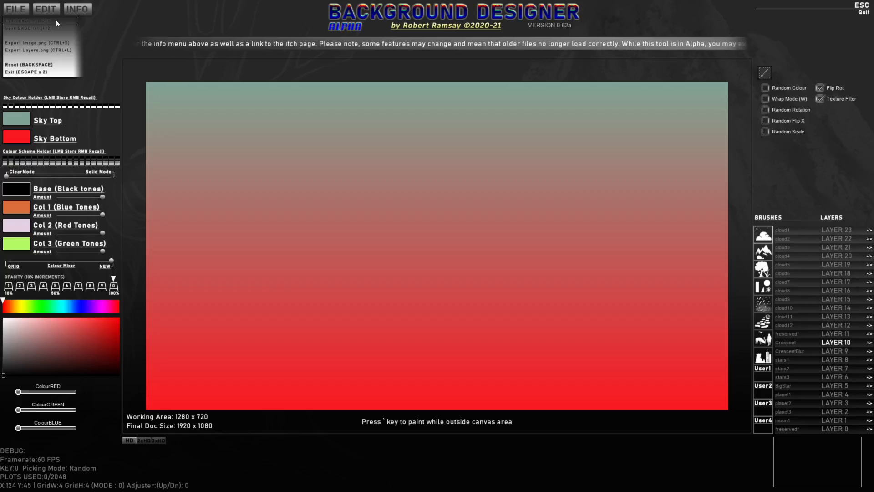
pyautogui.click(31, 20)
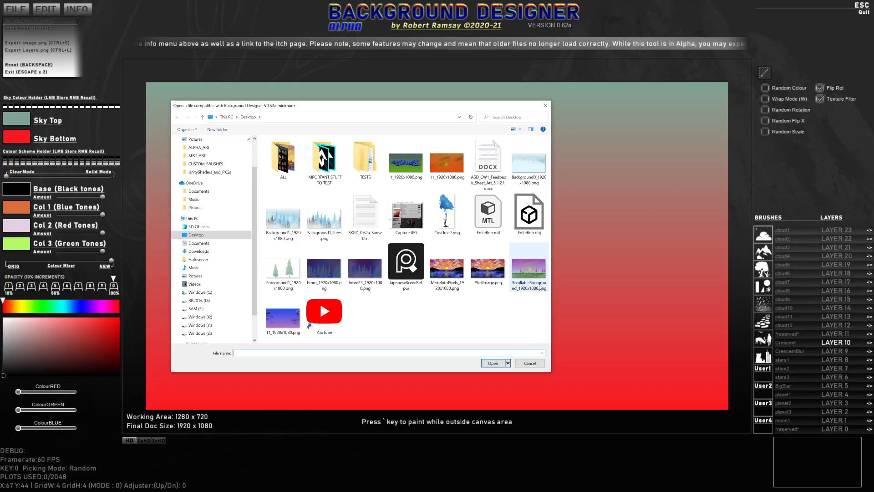
pyautogui.click(365, 217)
pyautogui.click(493, 363)
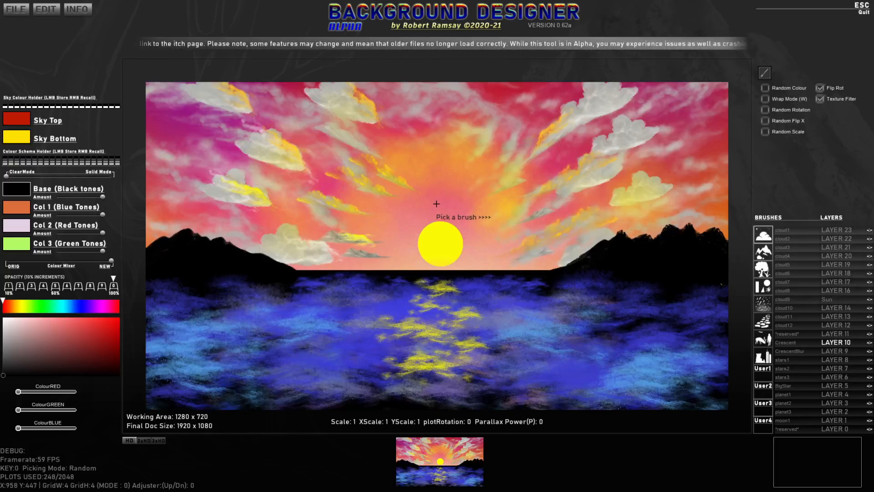
# Undo all brush plots of the sunset scene, back to the bare sky gradient.
pyautogui.hotkey('ctrl', 'z')
pyautogui.hotkey('ctrl', 'z')
pyautogui.hotkey('ctrl', 'z')
pyautogui.hotkey('ctrl', 'z')
pyautogui.hotkey('ctrl', 'z')
pyautogui.hotkey('ctrl', 'z')
pyautogui.hotkey('ctrl', 'z')
pyautogui.hotkey('ctrl', 'z')
pyautogui.hotkey('ctrl', 'z')
pyautogui.hotkey('ctrl', 'z')
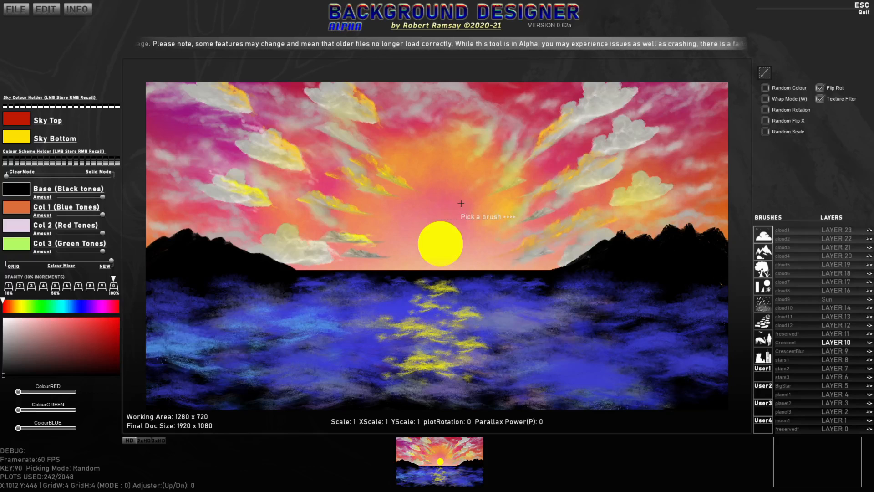
pyautogui.hotkey('ctrl', 'z')
pyautogui.hotkey('ctrl', 'z')
pyautogui.hotkey('ctrl', 'z')
pyautogui.hotkey('ctrl', 'z')
pyautogui.hotkey('ctrl', 'z')
pyautogui.hotkey('ctrl', 'z')
pyautogui.hotkey('ctrl', 'z')
pyautogui.hotkey('ctrl', 'z')
pyautogui.hotkey('ctrl', 'z')
pyautogui.hotkey('ctrl', 'z')
pyautogui.hotkey('ctrl', 'z')
pyautogui.hotkey('ctrl', 'z')
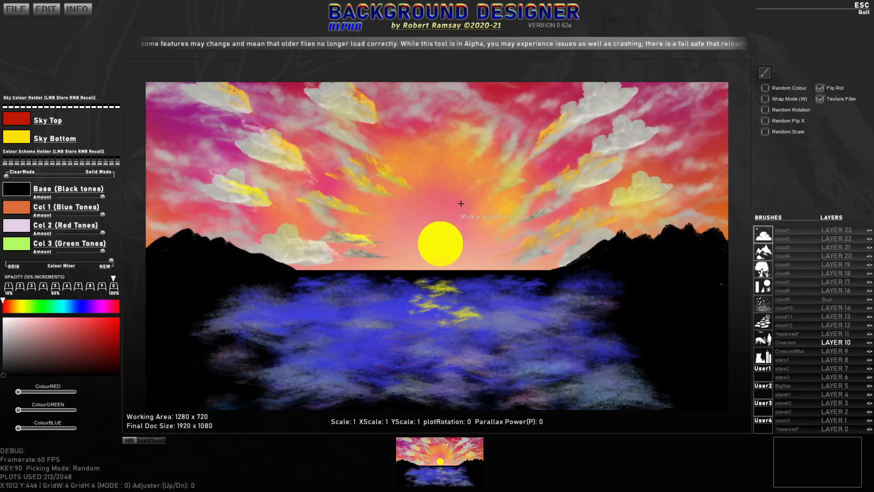
pyautogui.hotkey('ctrl', 'z')
pyautogui.hotkey('ctrl', 'z')
pyautogui.hotkey('ctrl', 'z')
pyautogui.hotkey('ctrl', 'z')
pyautogui.hotkey('ctrl', 'z')
pyautogui.hotkey('ctrl', 'z')
pyautogui.hotkey('ctrl', 'z')
pyautogui.hotkey('ctrl', 'z')
pyautogui.hotkey('ctrl', 'z')
pyautogui.hotkey('ctrl', 'z')
pyautogui.hotkey('ctrl', 'z')
pyautogui.hotkey('ctrl', 'z')
pyautogui.hotkey('ctrl', 'z')
pyautogui.hotkey('ctrl', 'z')
pyautogui.hotkey('ctrl', 'z')
pyautogui.hotkey('ctrl', 'z')
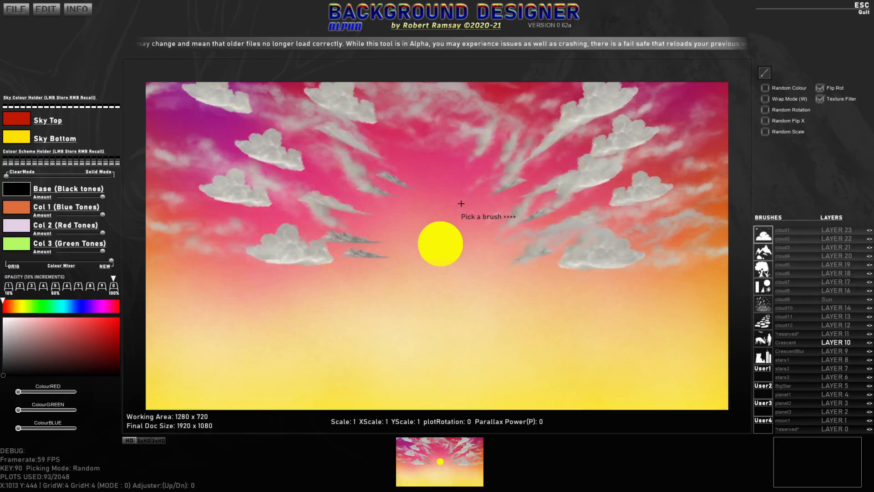
pyautogui.hotkey('ctrl', 'z')
pyautogui.hotkey('ctrl', 'z')
pyautogui.hotkey('ctrl', 'z')
pyautogui.hotkey('ctrl', 'z')
pyautogui.hotkey('ctrl', 'z')
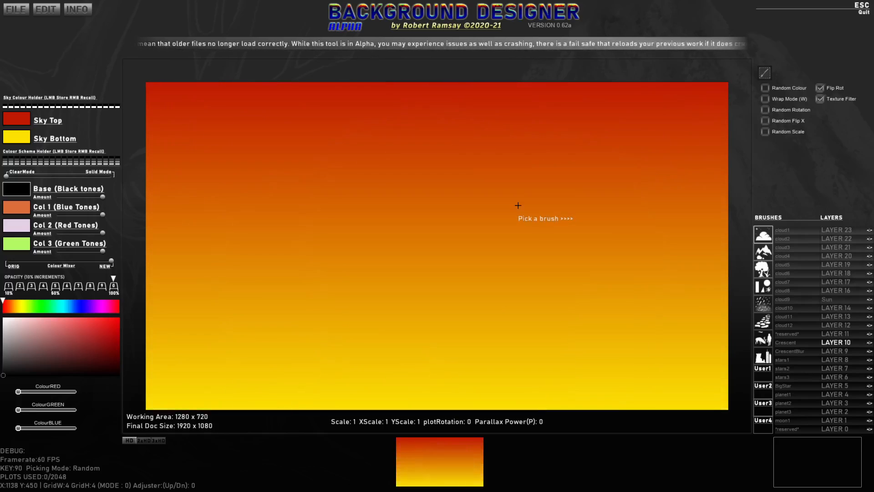
# Redo the undone brush plots to rebuild the sky, clouds, sun, mountains and the first strokes of the water.
pyautogui.hotkey('ctrl', 'shift', 'z')
pyautogui.hotkey('ctrl', 'shift', 'z')
pyautogui.hotkey('ctrl', 'shift', 'z')
pyautogui.hotkey('ctrl', 'shift', 'z')
pyautogui.hotkey('ctrl', 'shift', 'z')
pyautogui.hotkey('ctrl', 'shift', 'z')
pyautogui.hotkey('ctrl', 'shift', 'z')
pyautogui.hotkey('ctrl', 'shift', 'z')
pyautogui.hotkey('ctrl', 'shift', 'z')
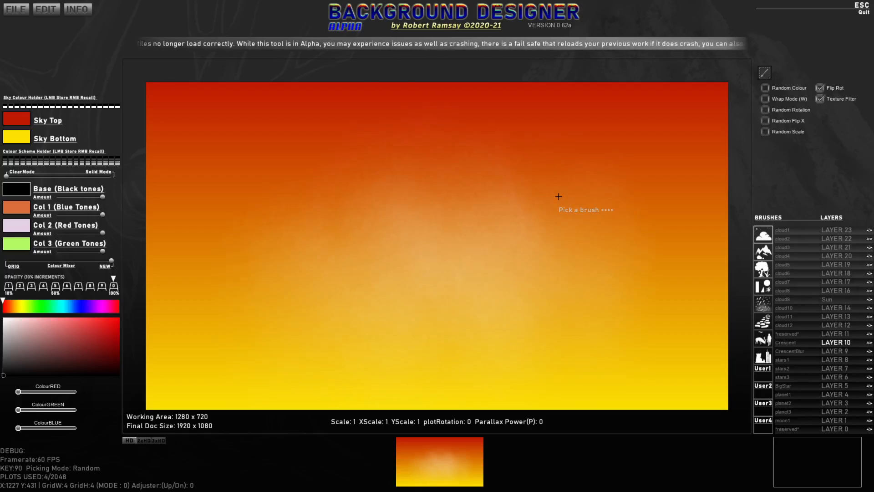
pyautogui.hotkey('ctrl', 'shift', 'z')
pyautogui.hotkey('ctrl', 'shift', 'z')
pyautogui.hotkey('ctrl', 'shift', 'z')
pyautogui.hotkey('ctrl', 'shift', 'z')
pyautogui.hotkey('ctrl', 'shift', 'z')
pyautogui.hotkey('ctrl', 'shift', 'z')
pyautogui.hotkey('ctrl', 'shift', 'z')
pyautogui.hotkey('ctrl', 'shift', 'z')
pyautogui.hotkey('ctrl', 'shift', 'z')
pyautogui.hotkey('ctrl', 'shift', 'z')
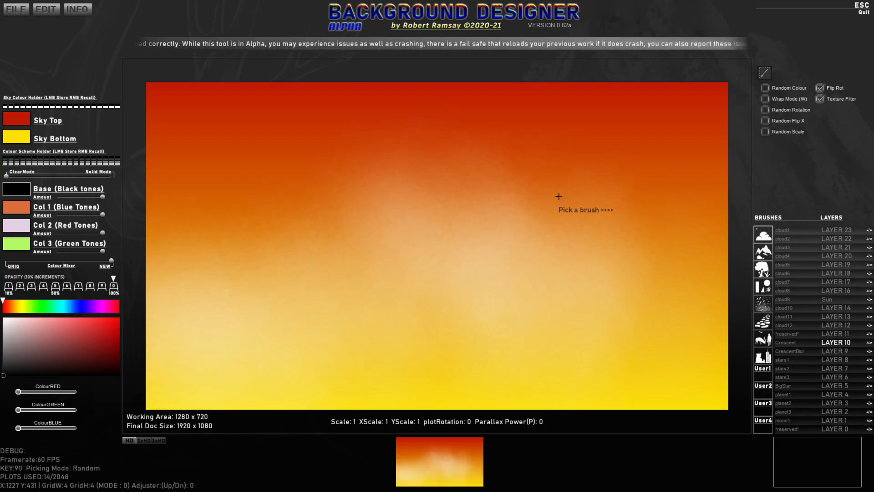
pyautogui.hotkey('ctrl', 'shift', 'z')
pyautogui.hotkey('ctrl', 'shift', 'z')
pyautogui.hotkey('ctrl', 'shift', 'z')
pyautogui.hotkey('ctrl', 'shift', 'z')
pyautogui.hotkey('ctrl', 'shift', 'z')
pyautogui.hotkey('ctrl', 'shift', 'z')
pyautogui.hotkey('ctrl', 'shift', 'z')
pyautogui.hotkey('ctrl', 'shift', 'z')
pyautogui.hotkey('ctrl', 'shift', 'z')
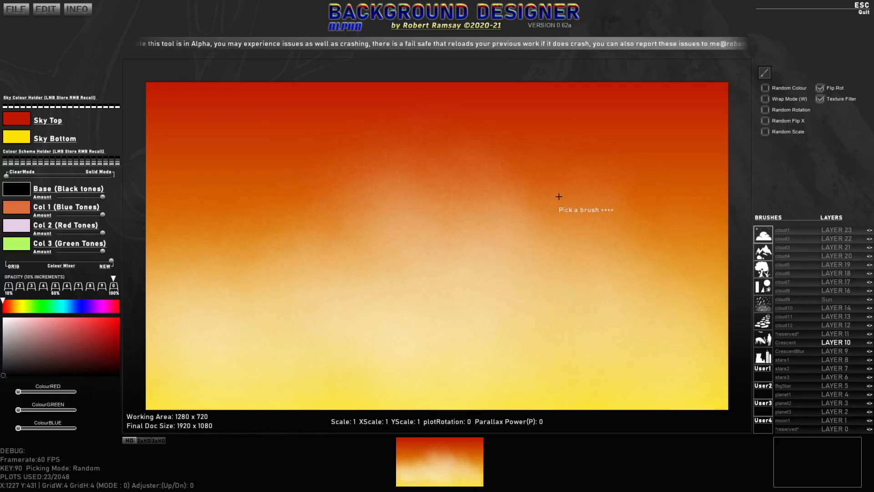
pyautogui.hotkey('ctrl', 'shift', 'z')
pyautogui.hotkey('ctrl', 'shift', 'z')
pyautogui.hotkey('ctrl', 'shift', 'z')
pyautogui.hotkey('ctrl', 'shift', 'z')
pyautogui.hotkey('ctrl', 'shift', 'z')
pyautogui.hotkey('ctrl', 'shift', 'z')
pyautogui.hotkey('ctrl', 'shift', 'z')
pyautogui.hotkey('ctrl', 'shift', 'z')
pyautogui.hotkey('ctrl', 'shift', 'z')
pyautogui.hotkey('ctrl', 'shift', 'z')
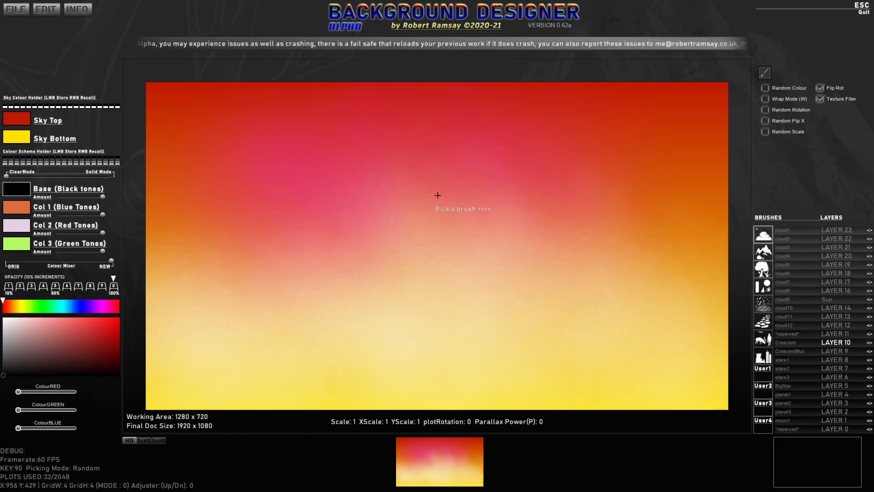
pyautogui.hotkey('ctrl', 'shift', 'z')
pyautogui.hotkey('ctrl', 'shift', 'z')
pyautogui.hotkey('ctrl', 'shift', 'z')
pyautogui.hotkey('ctrl', 'shift', 'z')
pyautogui.hotkey('ctrl', 'shift', 'z')
pyautogui.hotkey('ctrl', 'shift', 'z')
pyautogui.hotkey('ctrl', 'shift', 'z')
pyautogui.hotkey('ctrl', 'shift', 'z')
pyautogui.hotkey('ctrl', 'shift', 'z')
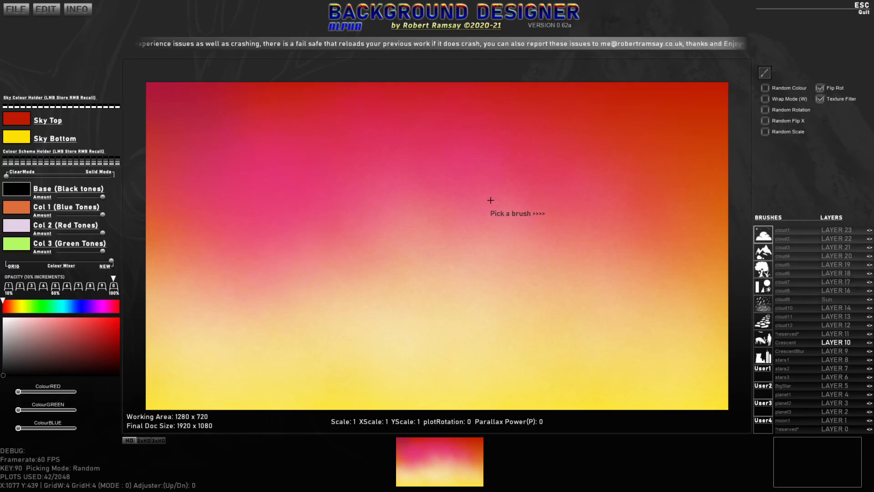
pyautogui.hotkey('ctrl', 'shift', 'z')
pyautogui.hotkey('ctrl', 'shift', 'z')
pyautogui.hotkey('ctrl', 'shift', 'z')
pyautogui.hotkey('ctrl', 'shift', 'z')
pyautogui.hotkey('ctrl', 'shift', 'z')
pyautogui.hotkey('ctrl', 'shift', 'z')
pyautogui.hotkey('ctrl', 'shift', 'z')
pyautogui.hotkey('ctrl', 'shift', 'z')
pyautogui.hotkey('ctrl', 'shift', 'z')
pyautogui.hotkey('ctrl', 'shift', 'z')
pyautogui.hotkey('ctrl', 'shift', 'z')
pyautogui.hotkey('ctrl', 'shift', 'z')
pyautogui.hotkey('ctrl', 'shift', 'z')
pyautogui.hotkey('ctrl', 'shift', 'z')
pyautogui.hotkey('ctrl', 'shift', 'z')
pyautogui.hotkey('ctrl', 'shift', 'z')
pyautogui.hotkey('ctrl', 'shift', 'z')
pyautogui.hotkey('ctrl', 'shift', 'z')
pyautogui.hotkey('ctrl', 'shift', 'z')
pyautogui.hotkey('ctrl', 'shift', 'z')
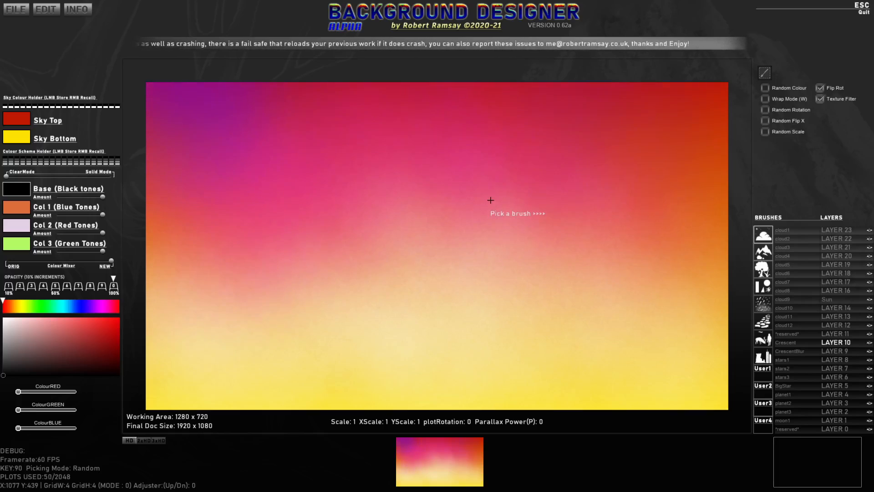
pyautogui.hotkey('ctrl', 'shift', 'z')
pyautogui.hotkey('ctrl', 'shift', 'z')
pyautogui.hotkey('ctrl', 'shift', 'z')
pyautogui.hotkey('ctrl', 'shift', 'z')
pyautogui.hotkey('ctrl', 'shift', 'z')
pyautogui.hotkey('ctrl', 'shift', 'z')
pyautogui.hotkey('ctrl', 'shift', 'z')
pyautogui.hotkey('ctrl', 'shift', 'z')
pyautogui.hotkey('ctrl', 'shift', 'z')
pyautogui.hotkey('ctrl', 'shift', 'z')
pyautogui.hotkey('ctrl', 'shift', 'z')
pyautogui.hotkey('ctrl', 'shift', 'z')
pyautogui.hotkey('ctrl', 'shift', 'z')
pyautogui.hotkey('ctrl', 'shift', 'z')
pyautogui.hotkey('ctrl', 'shift', 'z')
pyautogui.hotkey('ctrl', 'shift', 'z')
pyautogui.hotkey('ctrl', 'shift', 'z')
pyautogui.hotkey('ctrl', 'shift', 'z')
pyautogui.hotkey('ctrl', 'shift', 'z')
pyautogui.hotkey('ctrl', 'shift', 'z')
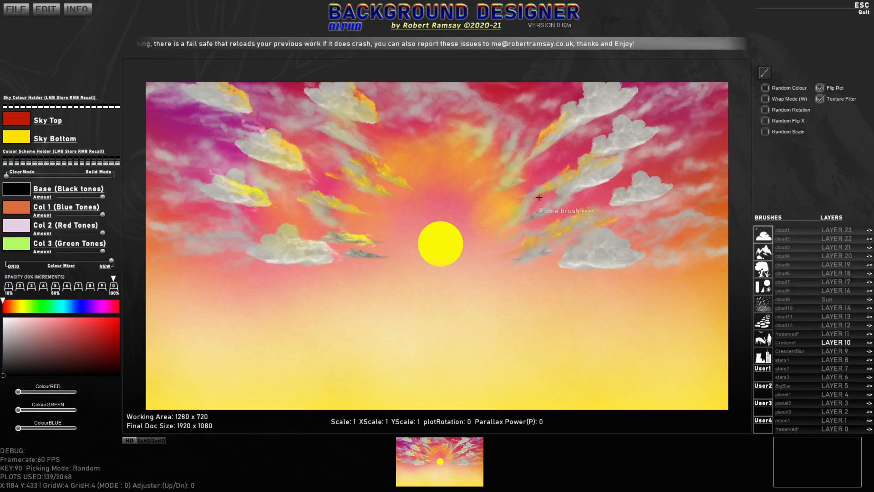
pyautogui.press('Return')
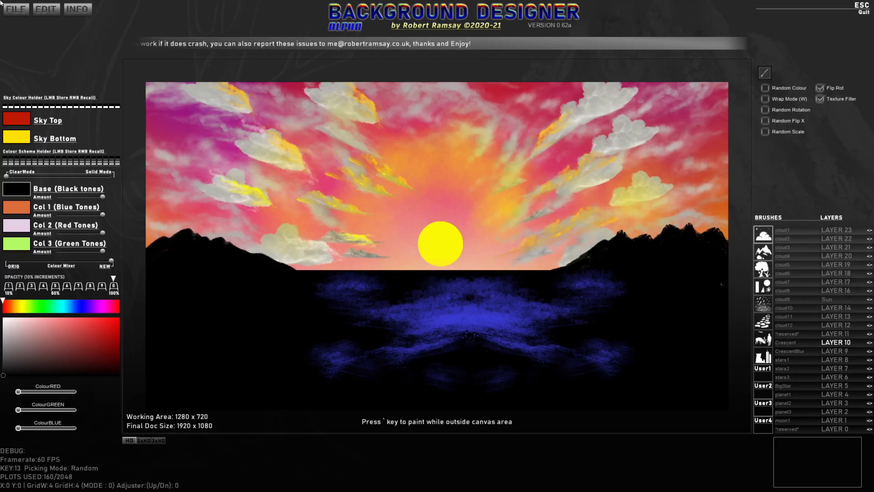
# Reset the canvas and set the Sky Top colour to a salmon pink.
pyautogui.click(14, 9)
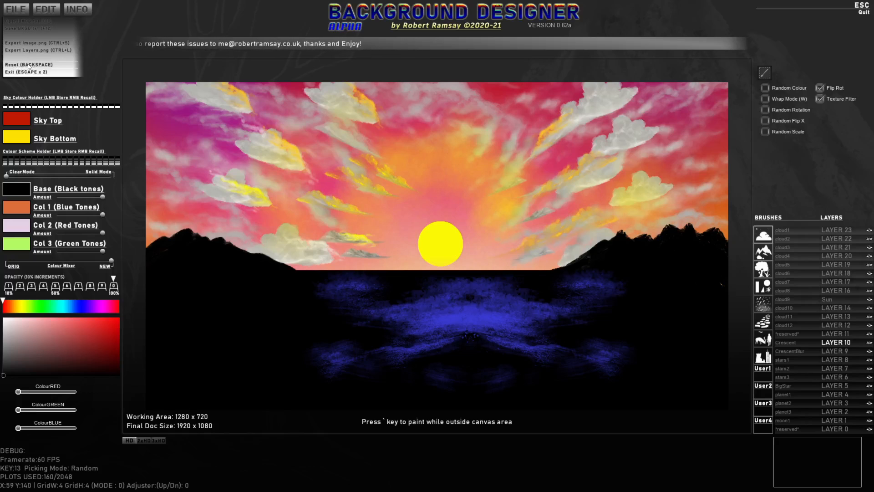
pyautogui.click(39, 66)
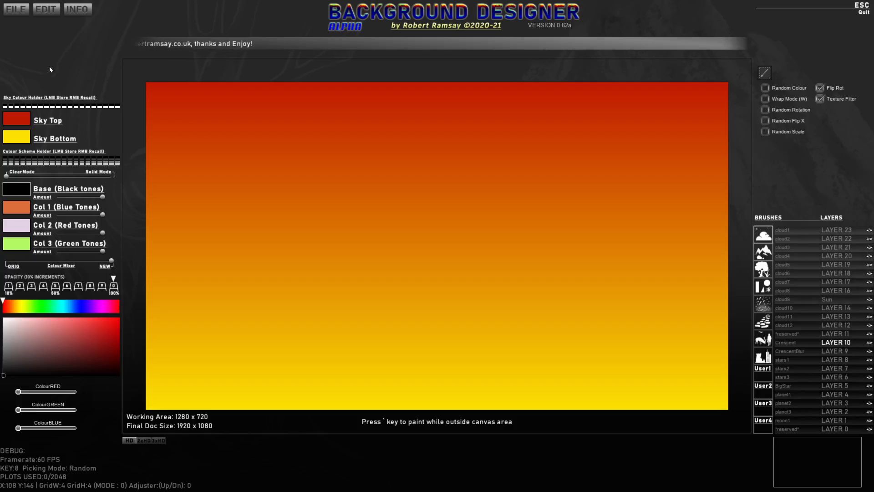
pyautogui.click(16, 120)
pyautogui.moveTo(55, 334)
pyautogui.mouseDown()
pyautogui.moveTo(68, 323)
pyautogui.moveTo(40, 318)
pyautogui.moveTo(55, 360)
pyautogui.moveTo(76, 321)
pyautogui.moveTo(60, 331)
pyautogui.mouseUp()
# Set the Sky Bottom colour to a dark teal.
pyautogui.click(14, 137)
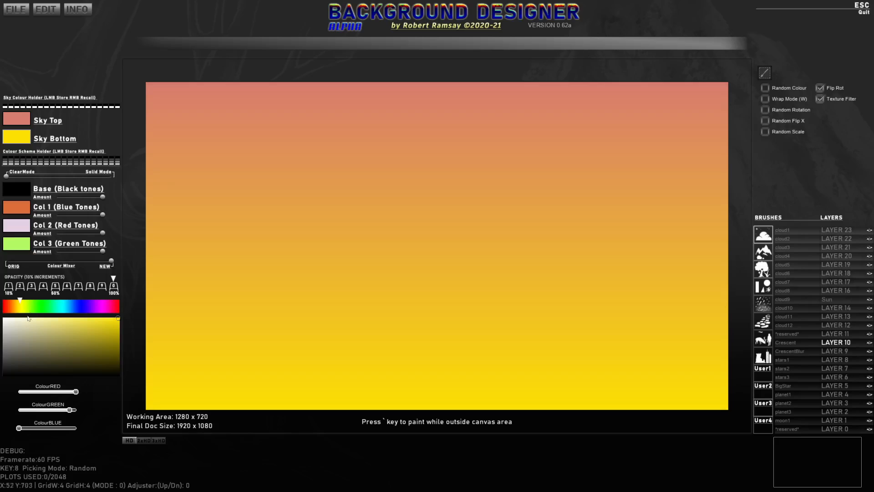
pyautogui.click(64, 305)
pyautogui.click(83, 358)
pyautogui.moveTo(105, 352); pyautogui.dragTo(104, 349)
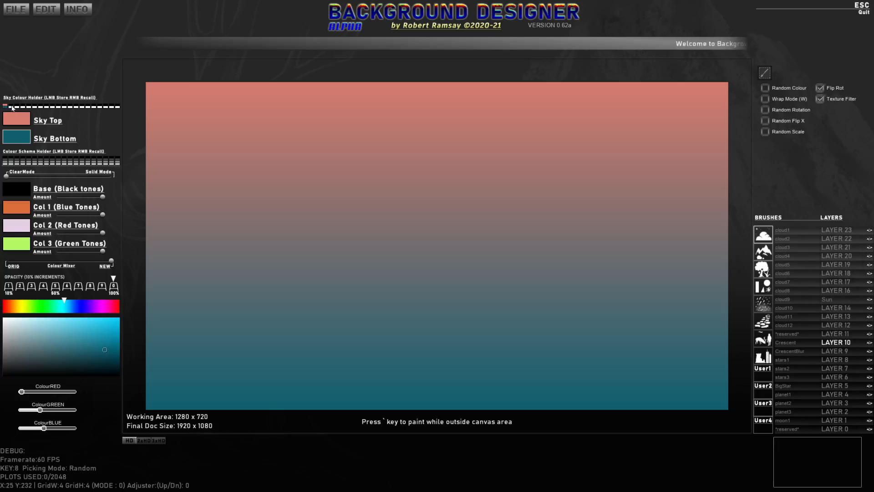
# Switch between the first and second sky colour holder slots, ending on the second slot's black-to-white gradient.
pyautogui.rightClick(11, 106)
pyautogui.rightClick(5, 105)
pyautogui.rightClick(10, 106)
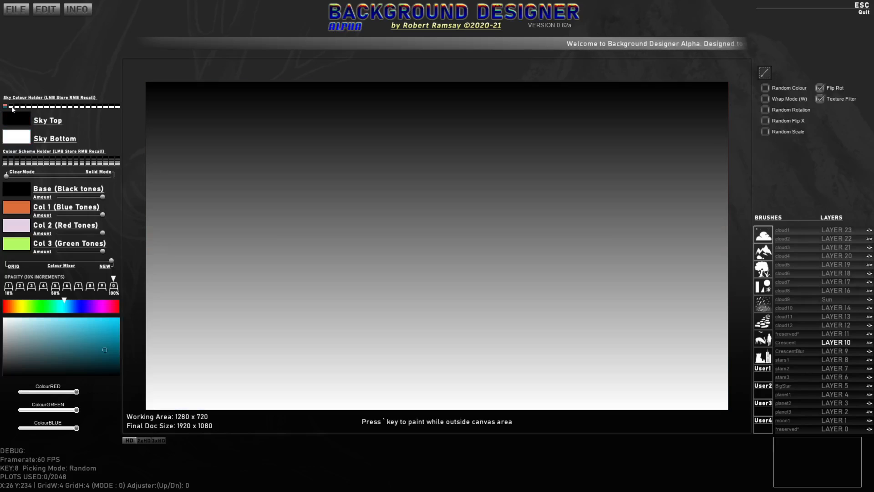
# Set the Sky Bottom colour to a bright blue and store the sky colours in the second holder slot.
pyautogui.click(82, 304)
pyautogui.moveTo(99, 329); pyautogui.dragTo(101, 318)
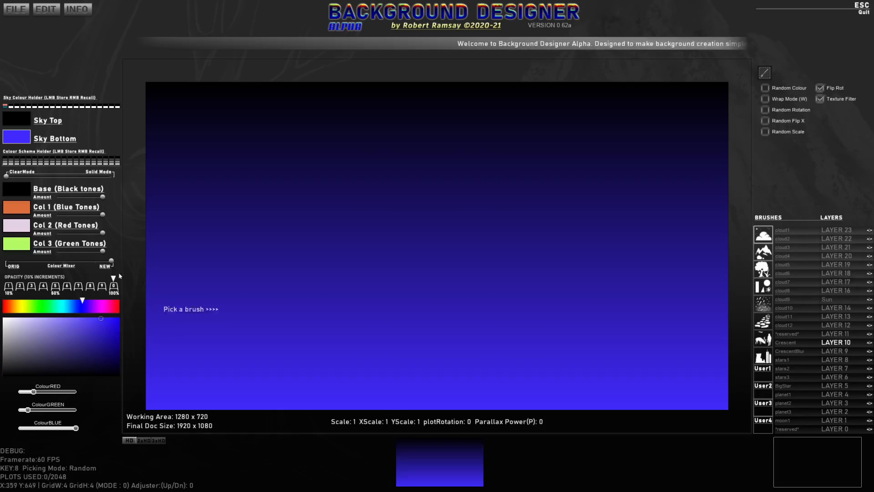
pyautogui.click(11, 107)
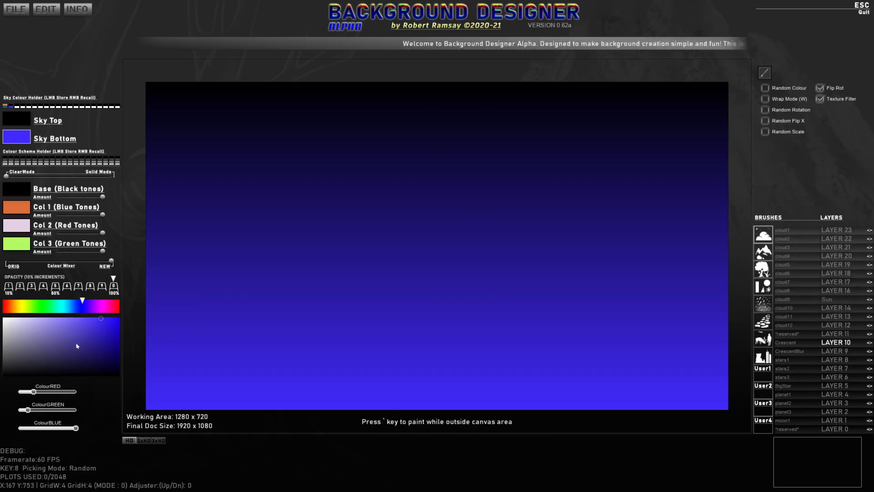
# Set the Sky Bottom colour to dark navy blue and the Sky Top colour to deep purple.
pyautogui.click(114, 355)
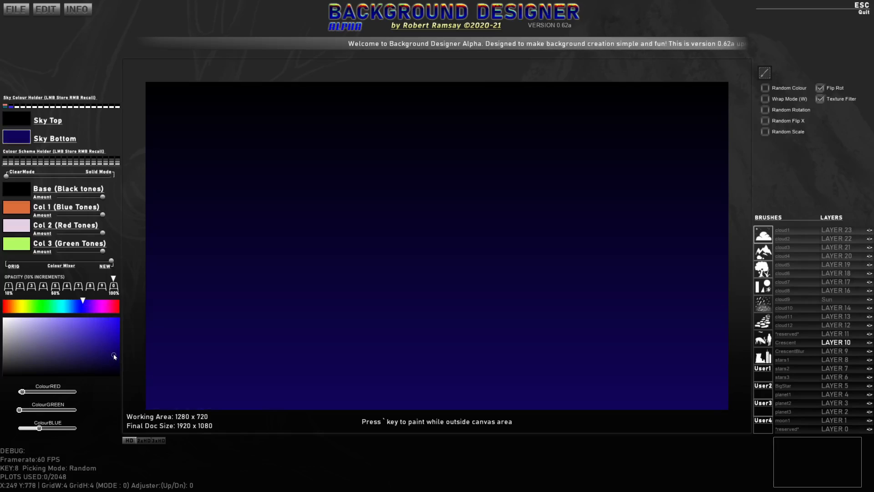
pyautogui.click(9, 120)
pyautogui.moveTo(80, 304); pyautogui.dragTo(95, 305)
pyautogui.click(109, 348)
pyautogui.moveTo(109, 347); pyautogui.dragTo(111, 349)
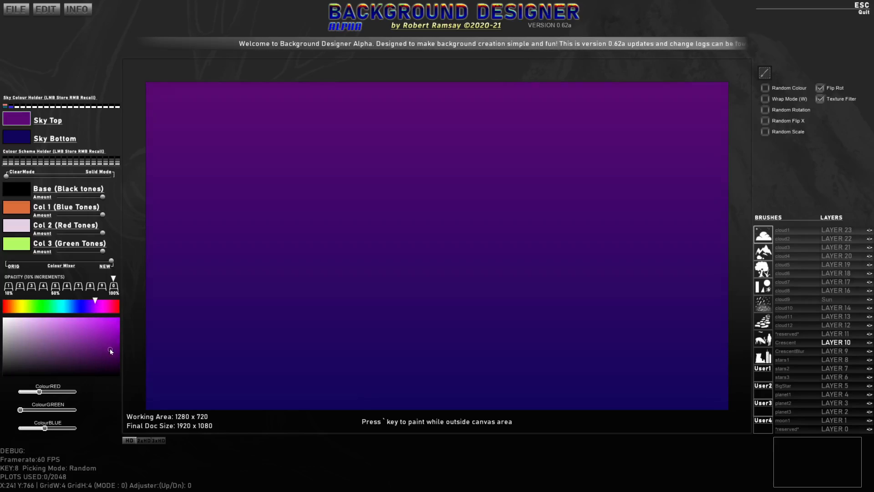
# Recall the sky colours stored in the first, second and third holder slots one after another.
pyautogui.rightClick(6, 107)
pyautogui.rightClick(11, 107)
pyautogui.rightClick(17, 107)
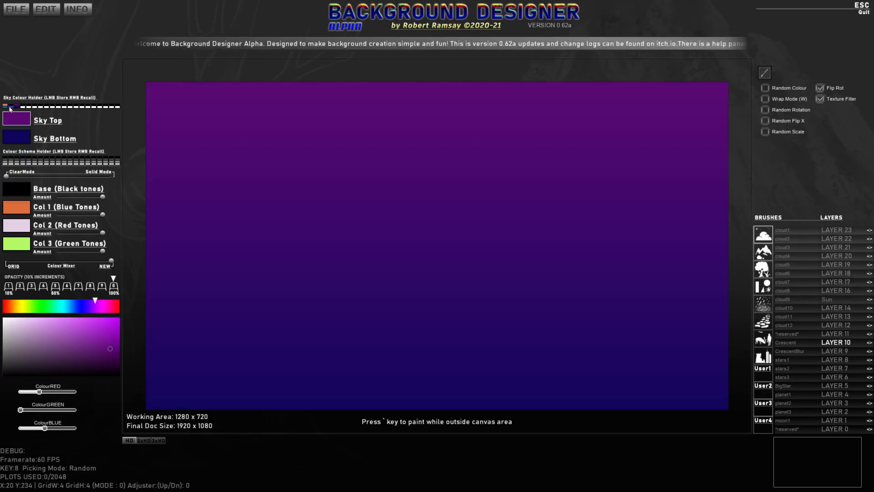
# Cycle through the stored sky colours in the second, first, second and third holder slots, ending on the purple-to-navy gradient.
pyautogui.rightClick(11, 107)
pyautogui.rightClick(6, 107)
pyautogui.rightClick(11, 108)
pyautogui.rightClick(17, 106)
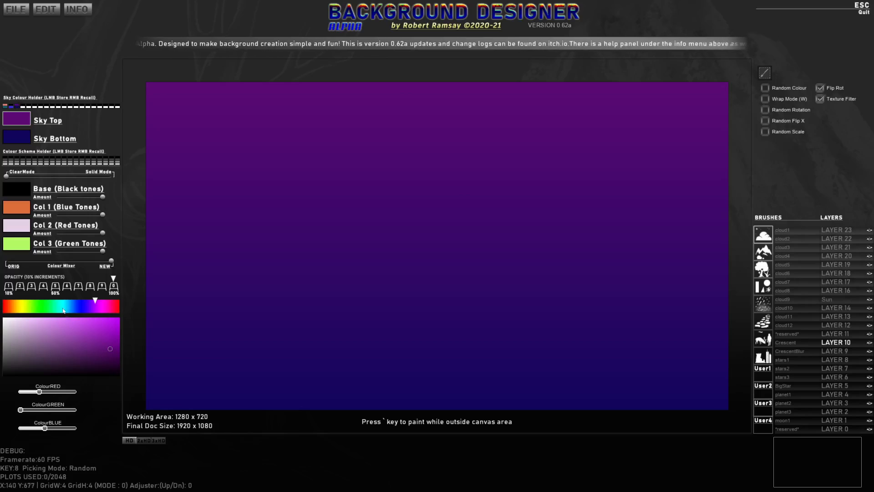
# Set the Sky Top colour to dark green and the Sky Bottom colour to mustard yellow.
pyautogui.click(49, 307)
pyautogui.click(21, 139)
pyautogui.moveTo(51, 311); pyautogui.dragTo(22, 309)
pyautogui.moveTo(85, 337); pyautogui.dragTo(105, 331)
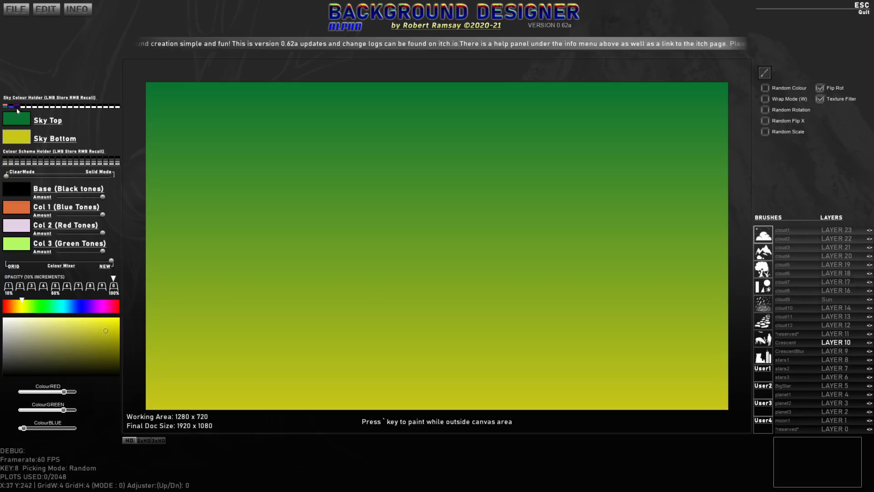
# Store the sky colours in the third sky holder slot and the brush colours in the first colour scheme slot.
pyautogui.click(16, 106)
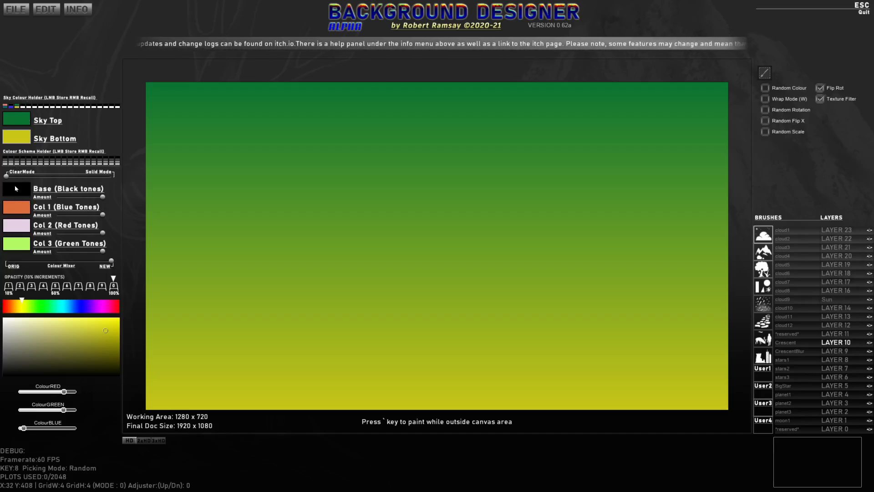
pyautogui.click(4, 161)
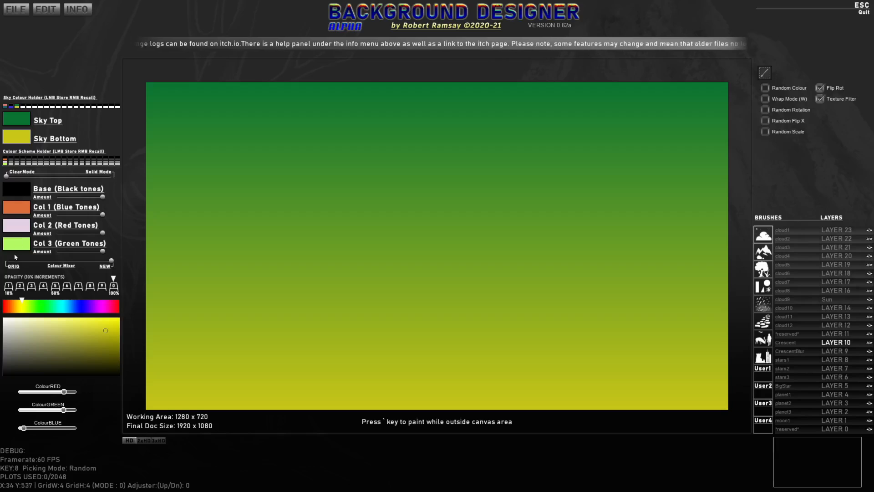
# Set Col 1 to dark olive, Col 2 to burnt orange and Col 3 to muted yellow, and store the scheme in the second slot.
pyautogui.click(21, 209)
pyautogui.moveTo(21, 308); pyautogui.dragTo(19, 307)
pyautogui.click(115, 355)
pyautogui.click(17, 225)
pyautogui.click(10, 308)
pyautogui.click(111, 340)
pyautogui.click(20, 245)
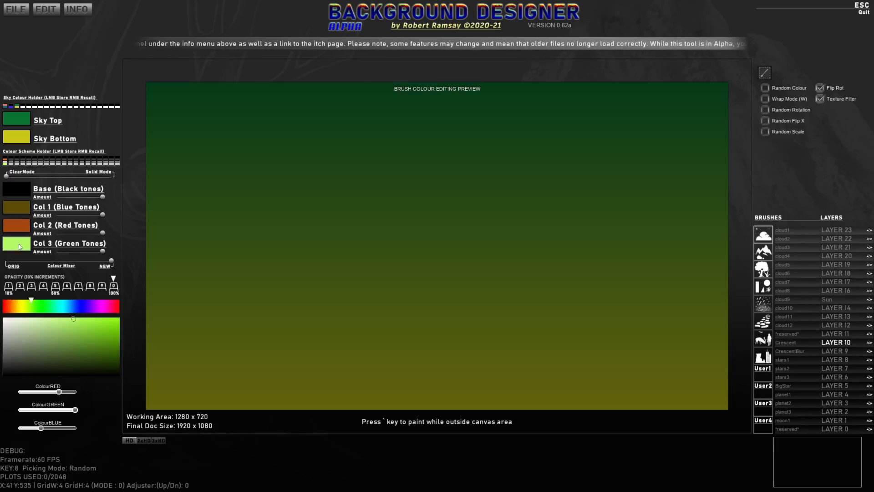
pyautogui.click(22, 308)
pyautogui.moveTo(62, 326); pyautogui.dragTo(79, 334)
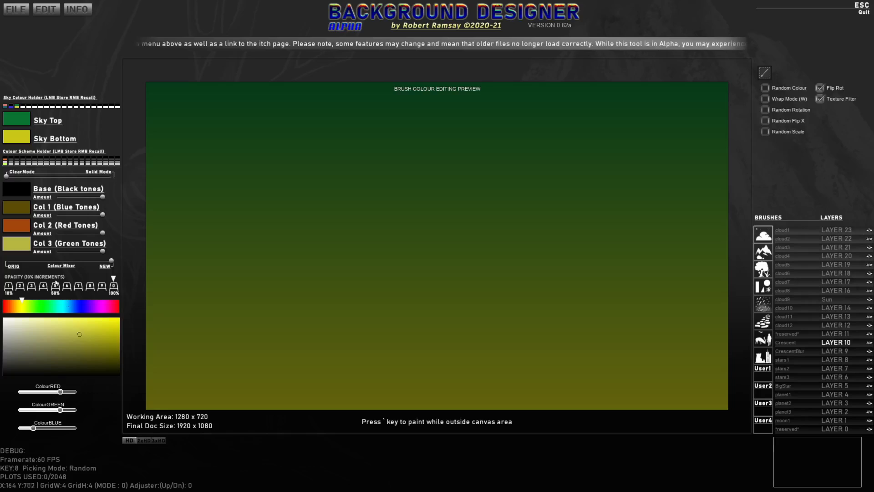
pyautogui.click(13, 162)
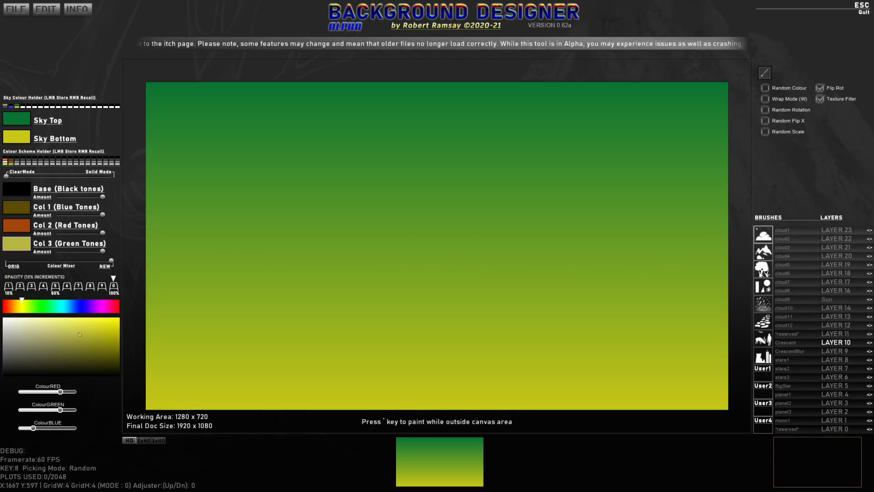
# Plot a tree2 brush on the left half of the canvas and recall the colour scheme stored in the first slot.
pyautogui.click(759, 272)
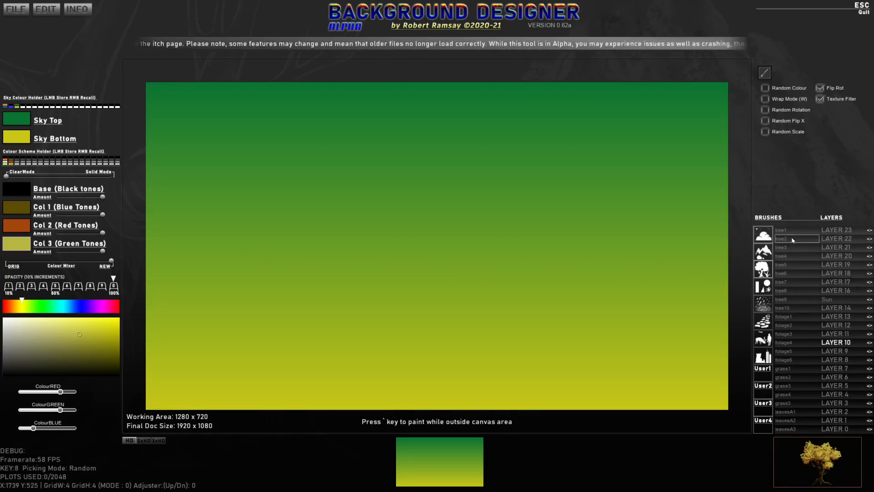
pyautogui.click(786, 237)
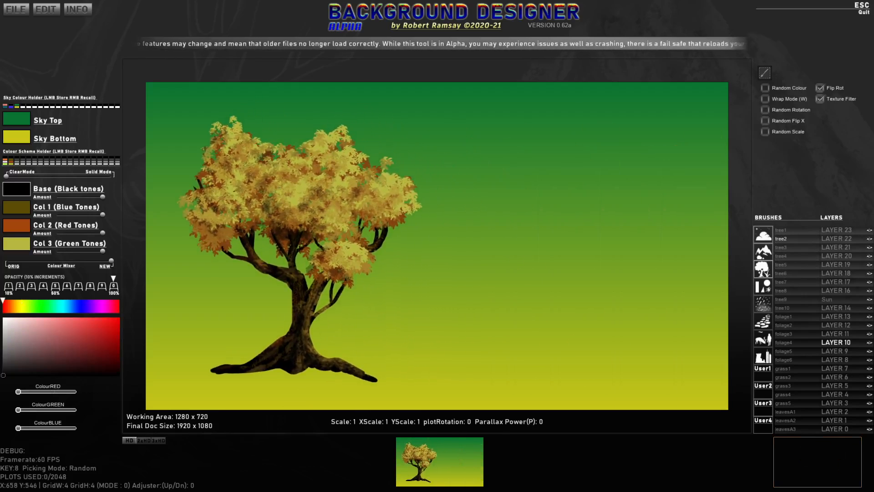
pyautogui.click(297, 248)
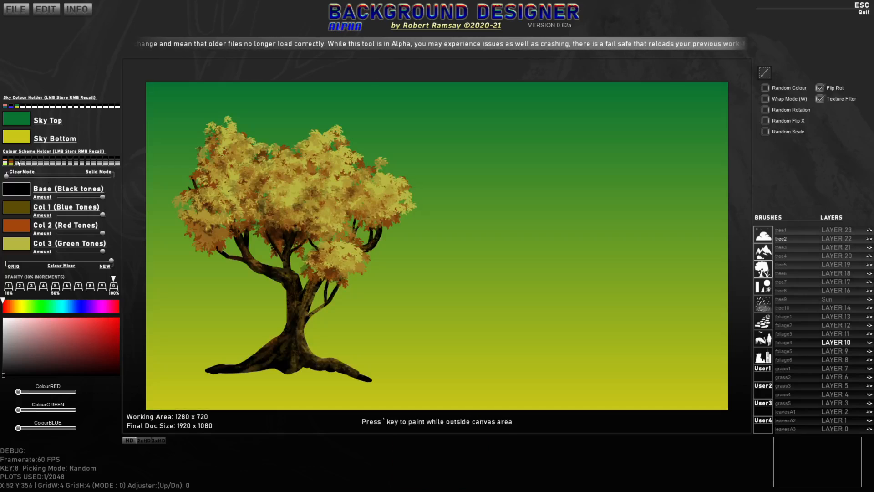
pyautogui.rightClick(4, 162)
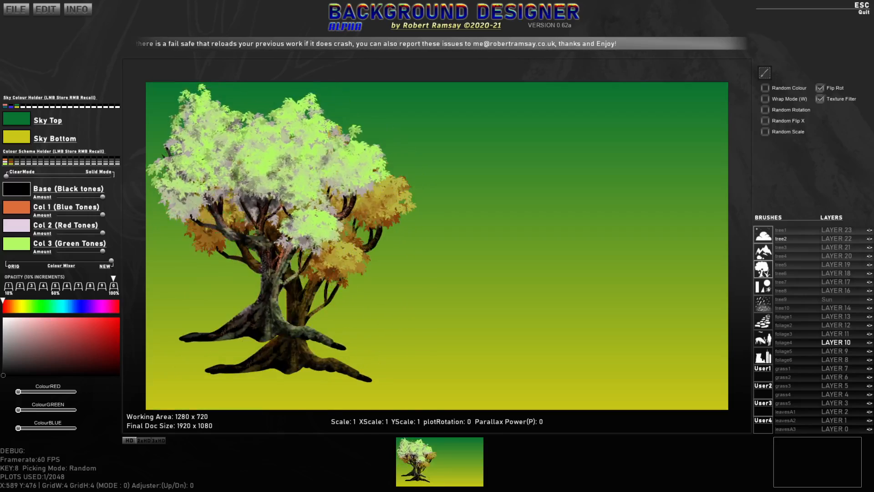
# Hide and show Layer 10, and hide Layer 11.
pyautogui.click(870, 344)
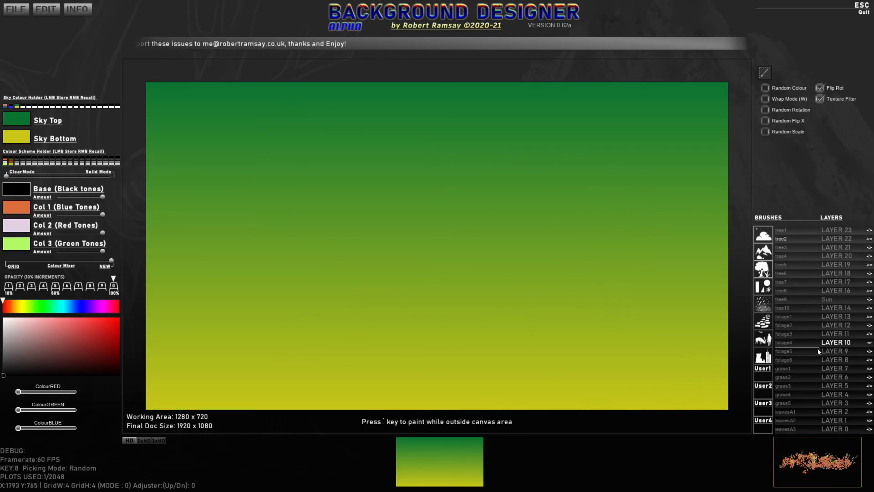
pyautogui.click(871, 344)
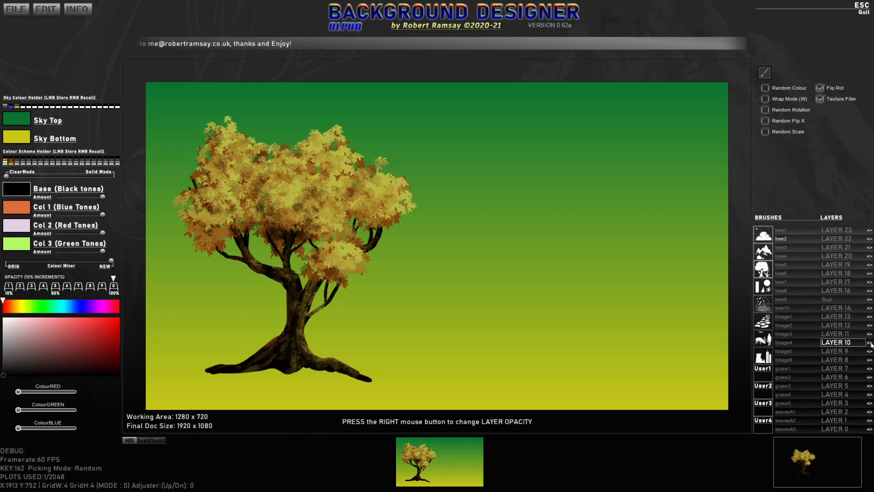
pyautogui.click(869, 335)
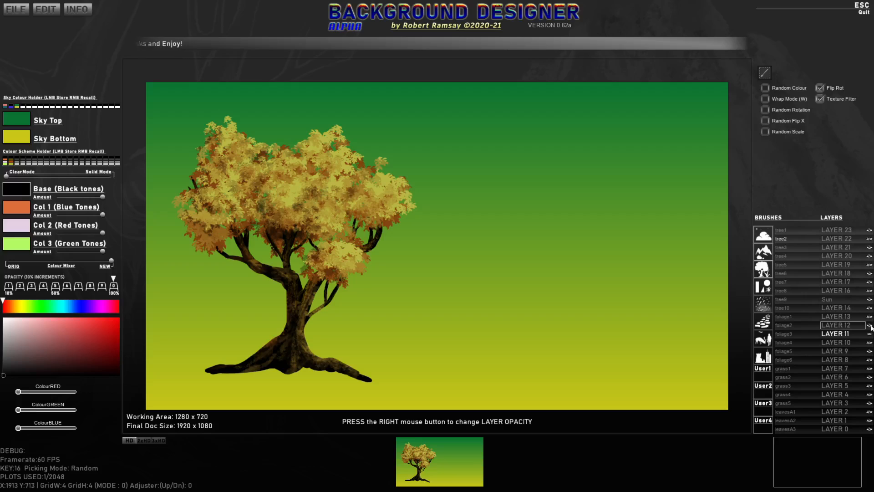
# Toggle the visibility of all layers at once, ending with all of them hidden and Layer 12 selected.
pyautogui.click(870, 325)
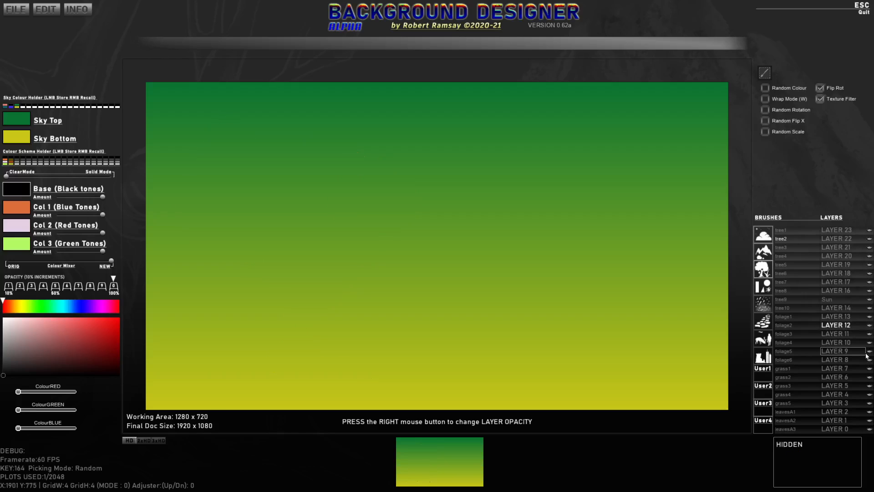
pyautogui.click(870, 333)
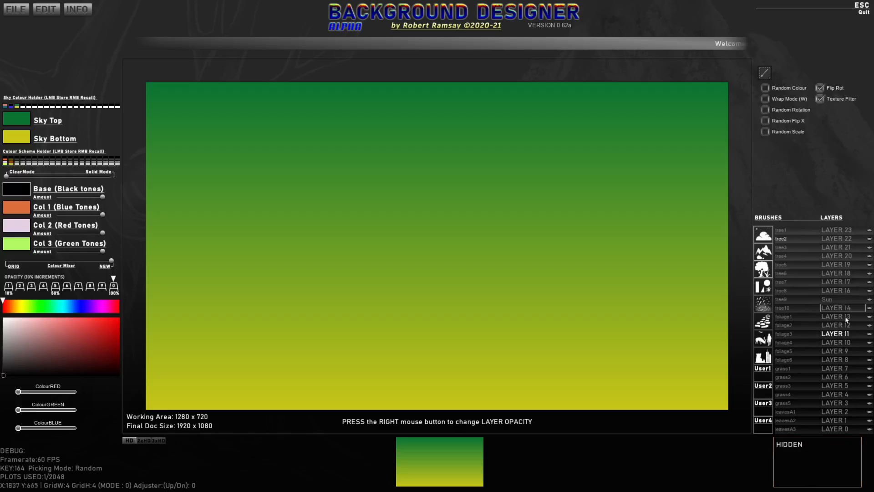
pyautogui.click(870, 326)
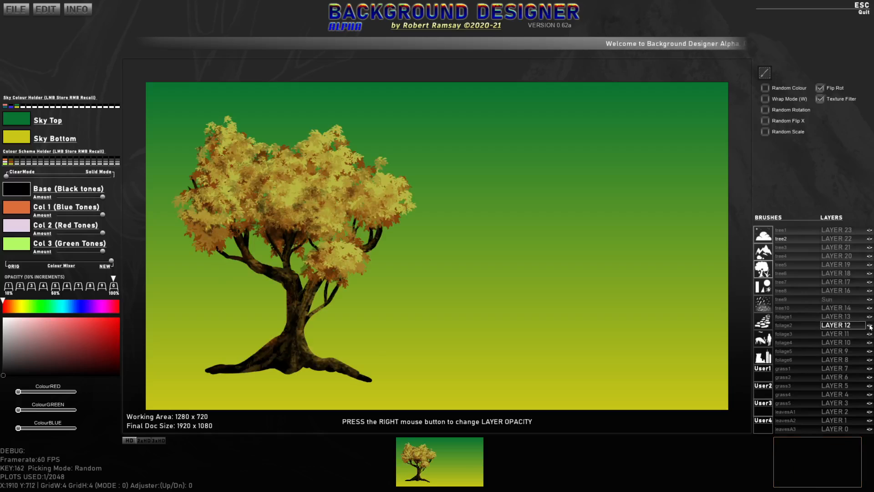
pyautogui.click(870, 326)
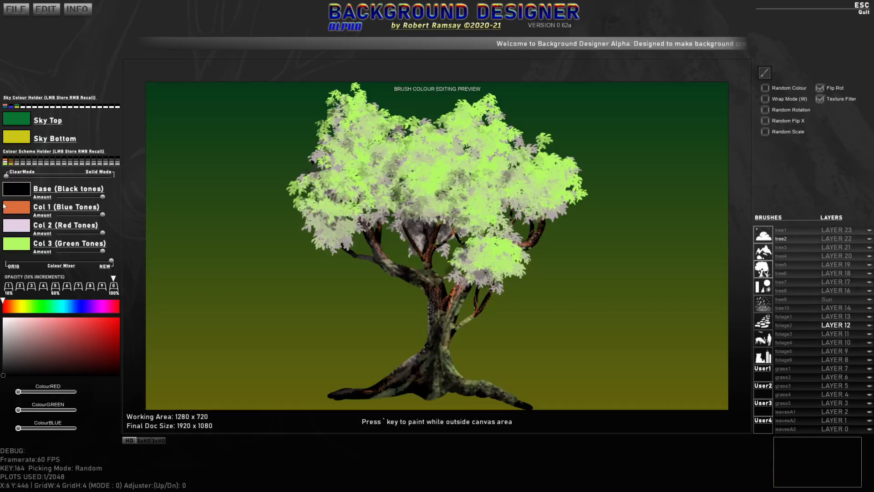
# Set the tree brush's Col 3 to bright green and its Col 2 to dark green.
pyautogui.click(22, 243)
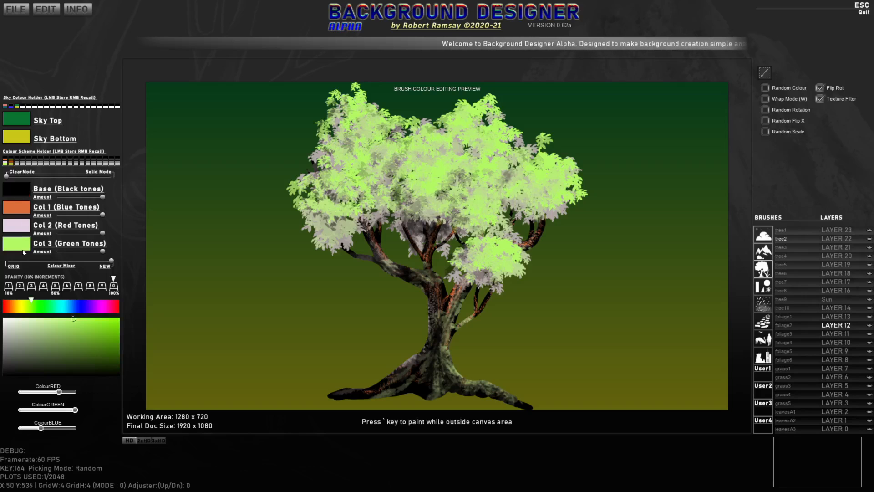
pyautogui.click(38, 305)
pyautogui.moveTo(90, 331)
pyautogui.mouseDown()
pyautogui.moveTo(98, 335)
pyautogui.moveTo(107, 317)
pyautogui.moveTo(97, 325)
pyautogui.mouseUp()
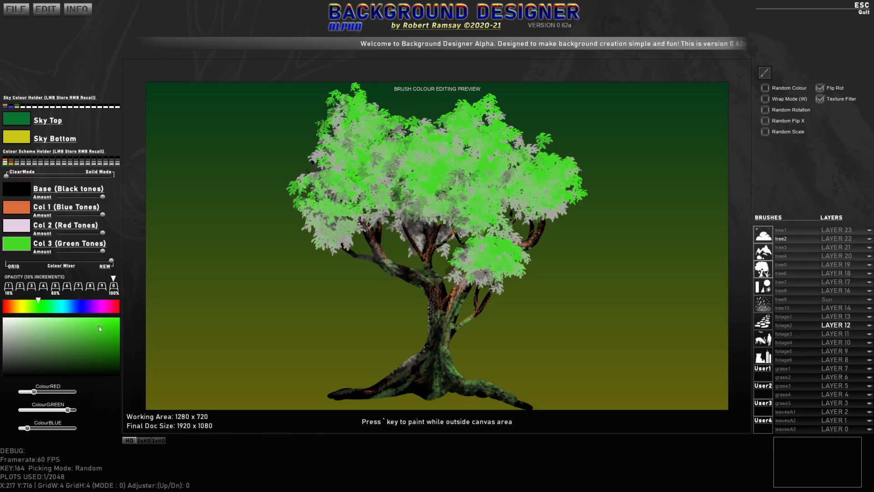
pyautogui.click(19, 234)
pyautogui.click(37, 306)
pyautogui.click(114, 354)
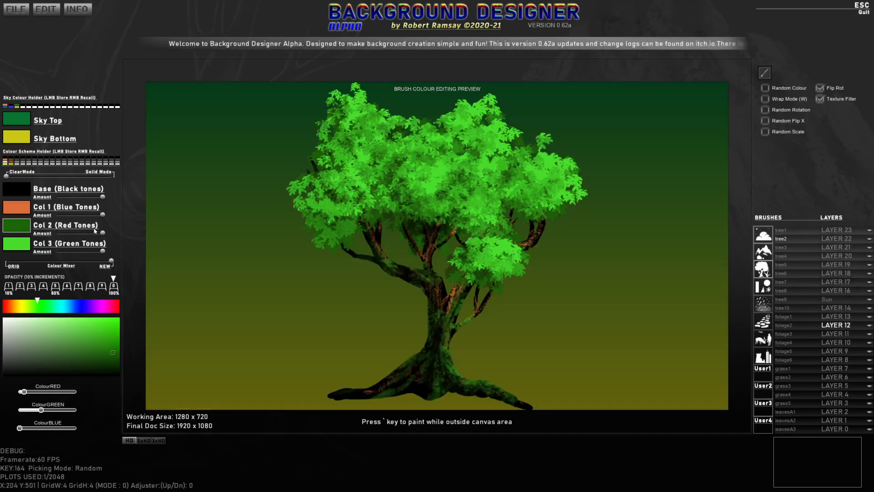
# Slide the Colour Mixer fully to the original colours and back to the new colours.
pyautogui.moveTo(111, 261); pyautogui.dragTo(2, 264)
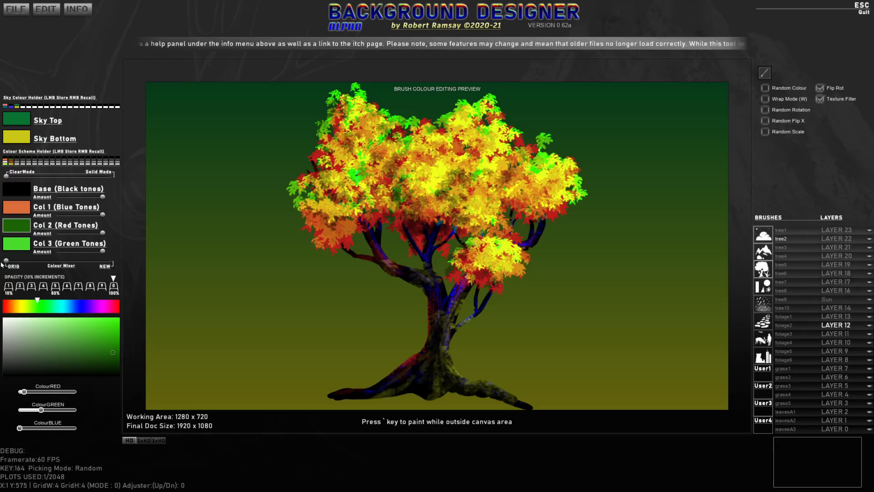
pyautogui.moveTo(2, 262); pyautogui.dragTo(110, 263)
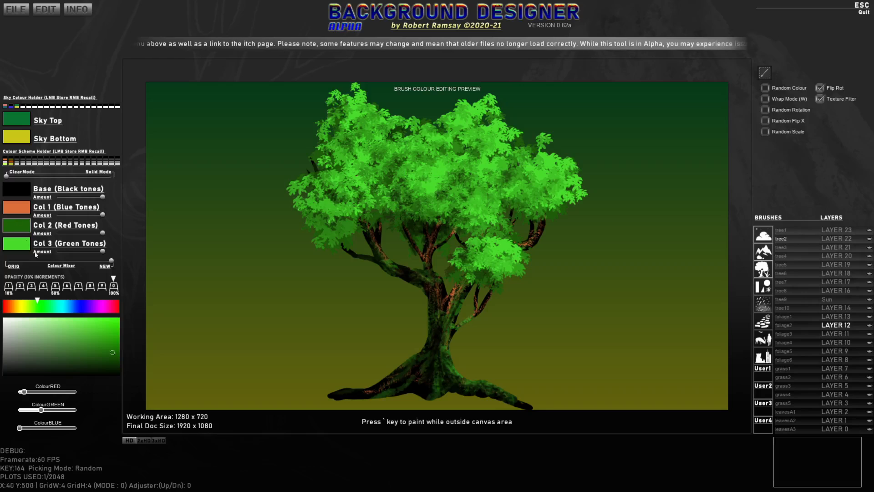
# Change Col 2 to dark teal and Col 1 to neutral grey.
pyautogui.click(67, 304)
pyautogui.moveTo(67, 304); pyautogui.dragTo(65, 304)
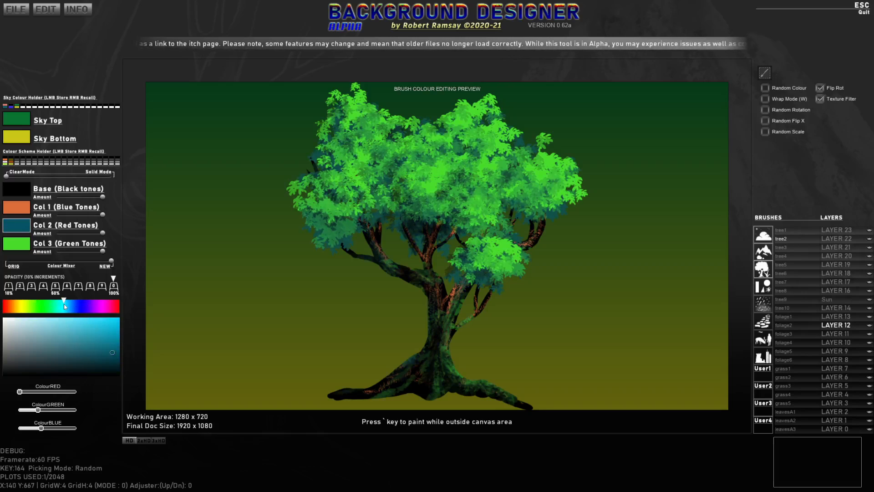
pyautogui.click(23, 208)
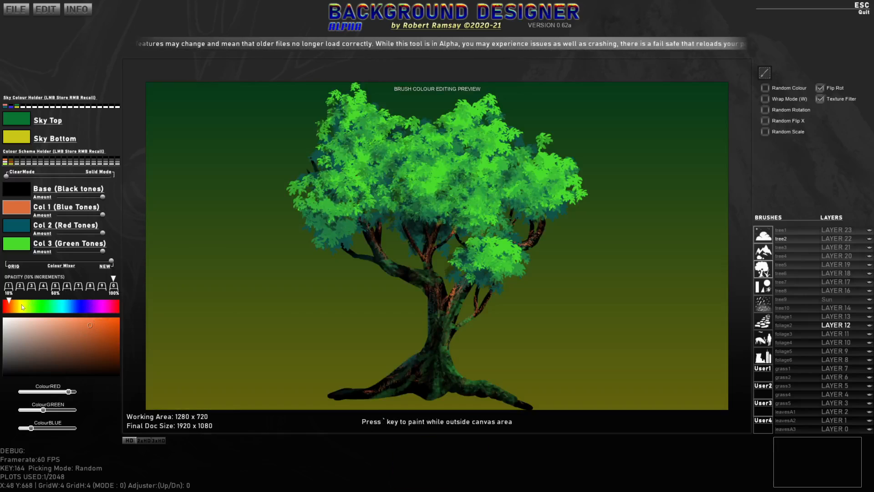
pyautogui.click(31, 310)
pyautogui.moveTo(31, 309)
pyautogui.mouseDown()
pyautogui.moveTo(57, 308)
pyautogui.moveTo(41, 308)
pyautogui.moveTo(9, 343)
pyautogui.mouseUp()
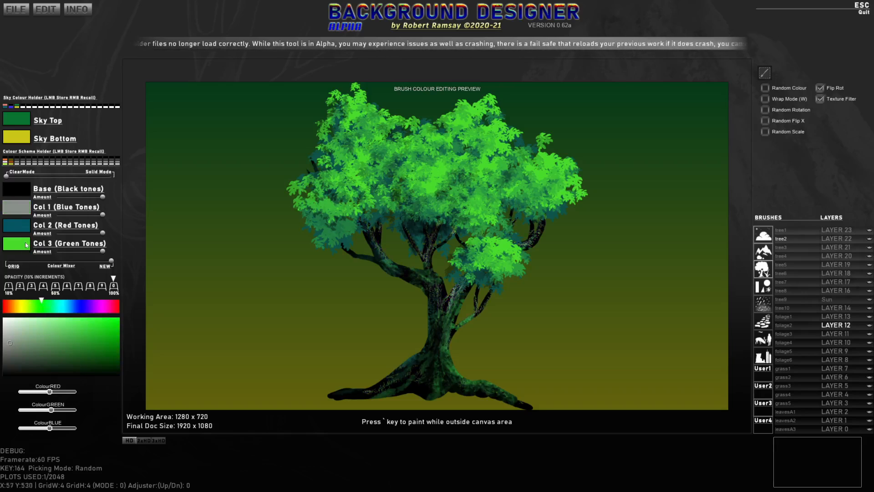
# Change Col 3 to yellow-green and the Base colour to dark reddish brown.
pyautogui.click(26, 245)
pyautogui.moveTo(33, 302); pyautogui.dragTo(25, 307)
pyautogui.click(17, 191)
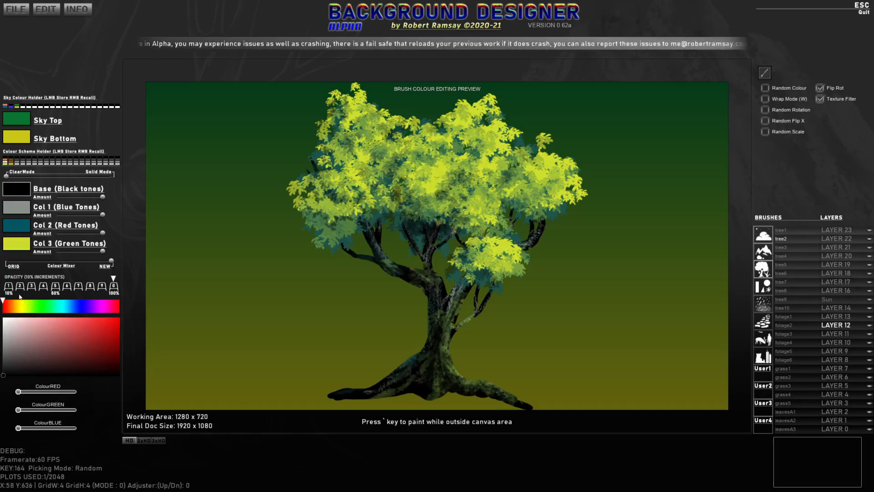
pyautogui.click(10, 306)
pyautogui.moveTo(82, 370); pyautogui.dragTo(108, 359)
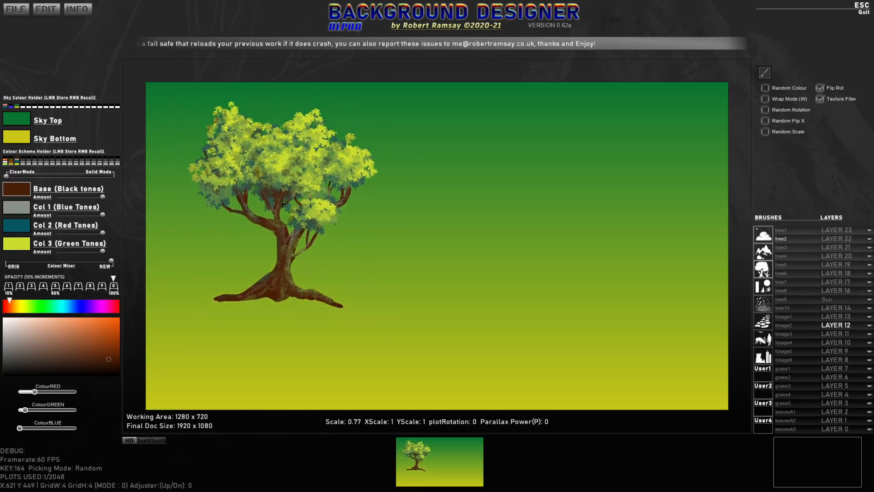
# Show all layers again and resize the tree brush to a scale of 0.87.
pyautogui.click(870, 326)
pyautogui.keyDown('ctrl'); pyautogui.click(869, 326); pyautogui.keyUp('ctrl')
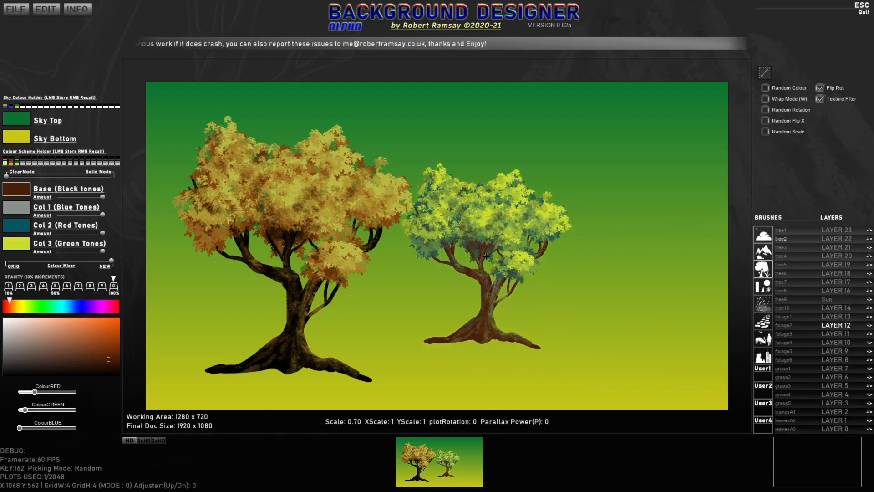
pyautogui.scroll(8, 486, 255)
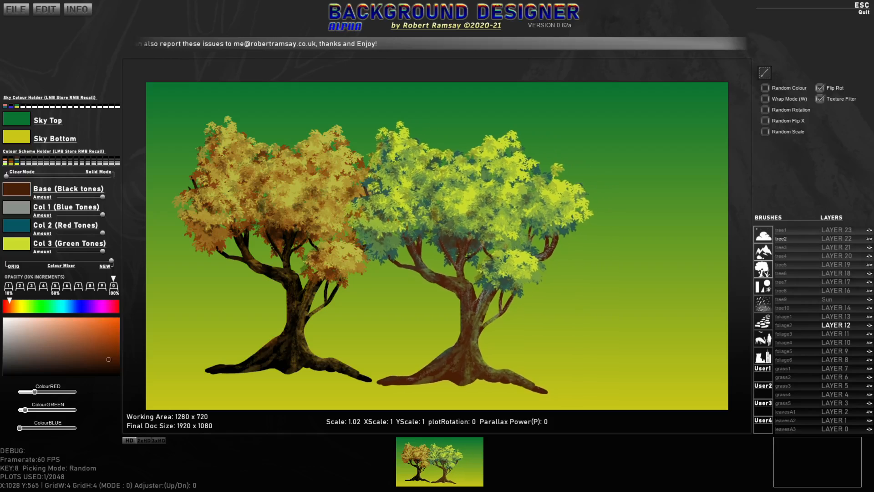
pyautogui.scroll(-3, 547, 264)
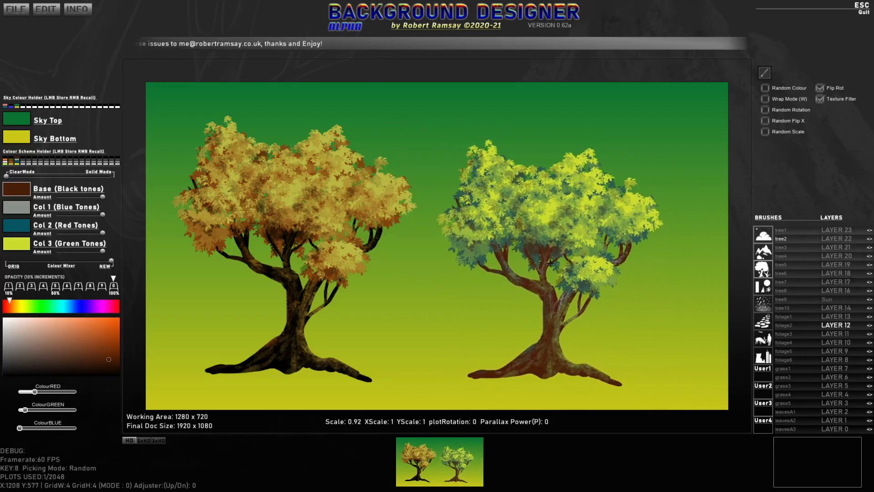
pyautogui.scroll(-1, 542, 269)
pyautogui.scroll(-1, 538, 272)
# Flip the tree brush horizontally, adjust its rotation and plot it to the right of the first tree.
pyautogui.press('x')
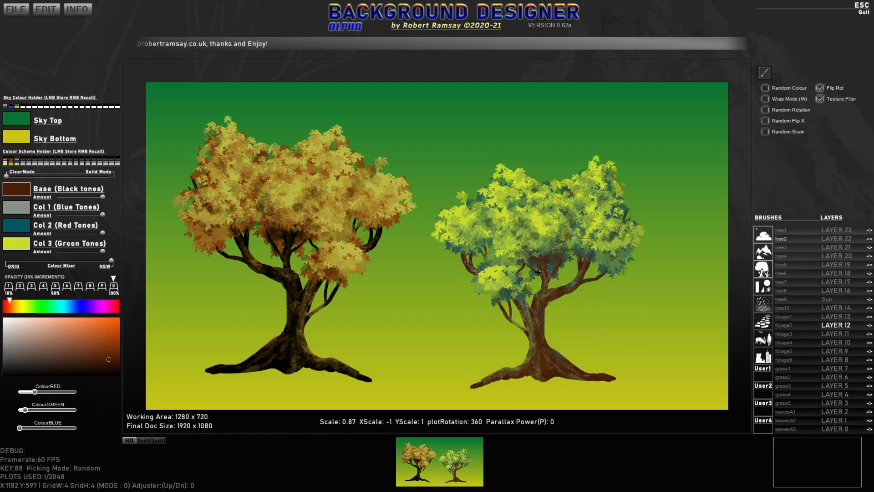
pyautogui.press('r')
pyautogui.press('r')
pyautogui.press('r')
pyautogui.press('r')
pyautogui.click(534, 273)
# Scale the brush to 0.62, flip it back, rotate it to 8 and plot it overlapping the green tree's lower left side.
pyautogui.scroll(-4, 524, 284)
pyautogui.scroll(-1, 519, 294)
pyautogui.press('x')
pyautogui.press('e')
pyautogui.press('e')
pyautogui.press('e')
pyautogui.press('e')
pyautogui.press('e')
pyautogui.press('r')
pyautogui.press('r')
pyautogui.press('r')
pyautogui.press('r')
pyautogui.press('r')
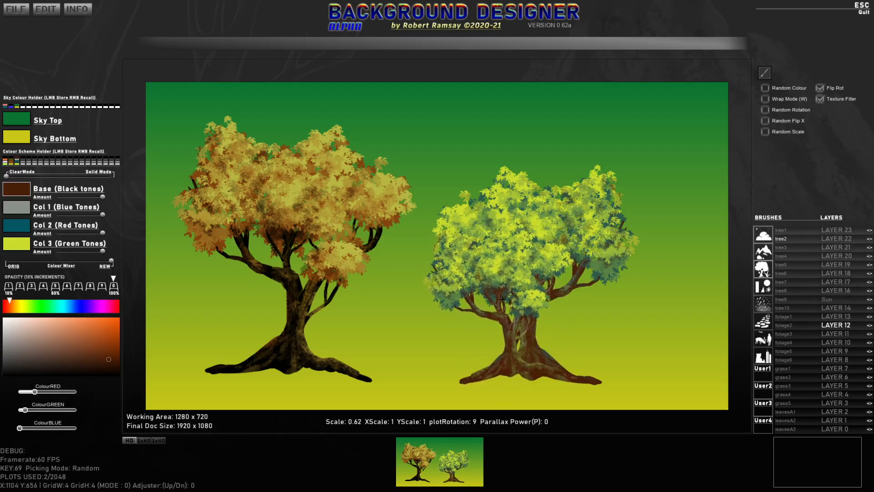
pyautogui.click(507, 297)
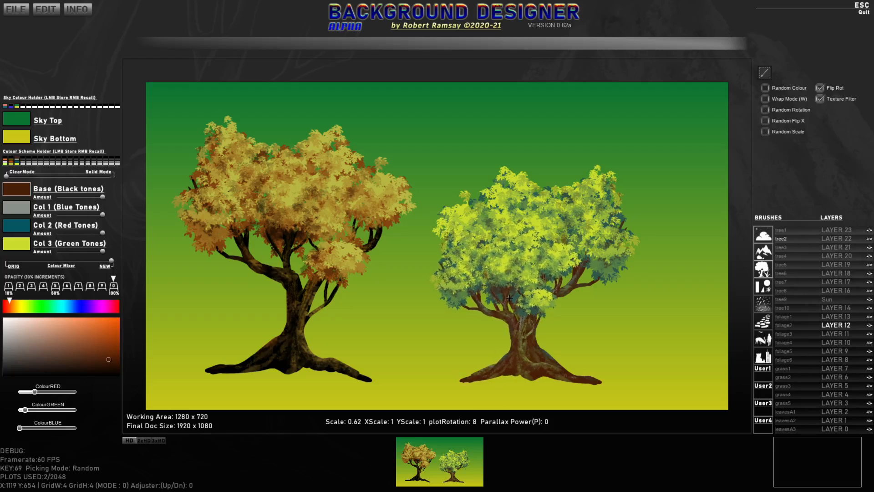
pyautogui.scroll(-4, 605, 296)
pyautogui.press('e')
pyautogui.press('e')
pyautogui.press('e')
pyautogui.press('e')
pyautogui.scroll(-14, 608, 295)
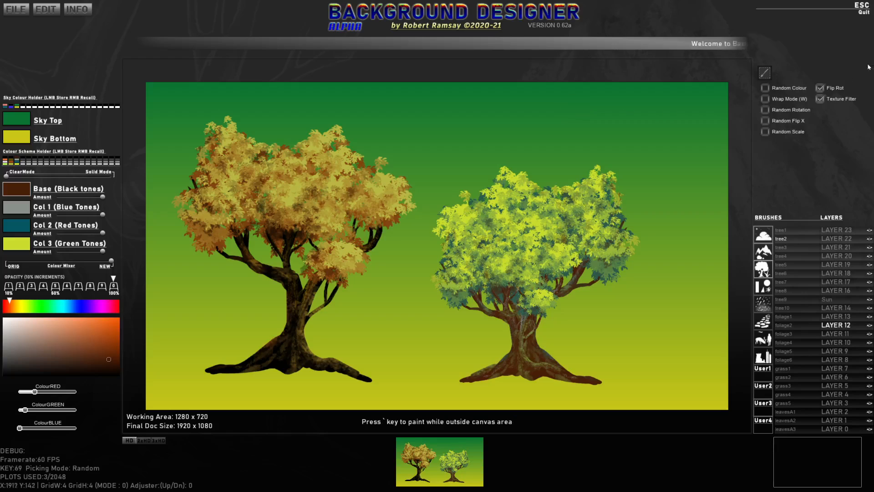
# Capture the area containing the painted trees as a new brush named Trees.
pyautogui.click(764, 73)
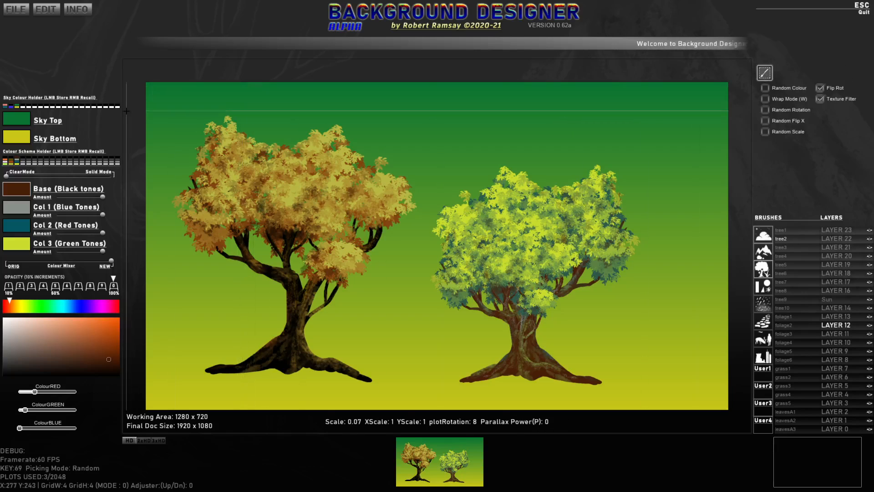
pyautogui.moveTo(166, 106); pyautogui.dragTo(637, 393)
pyautogui.moveTo(648, 398); pyautogui.dragTo(648, 395)
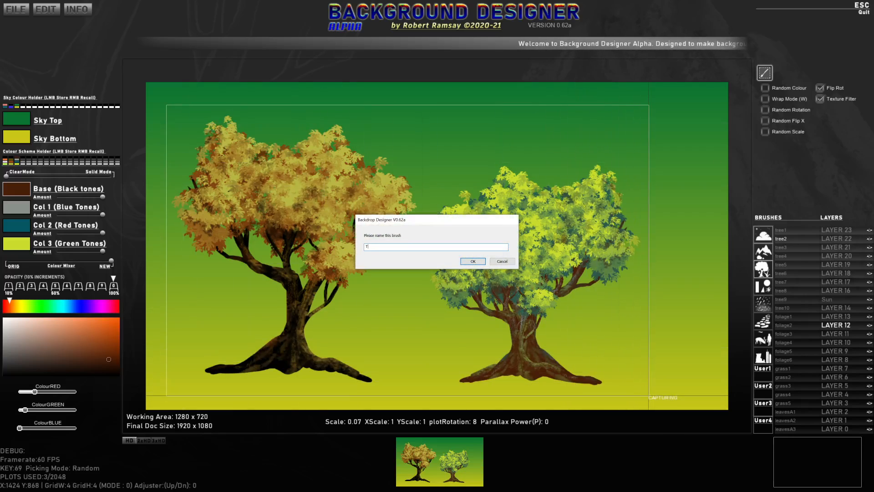
pyautogui.press('Return')
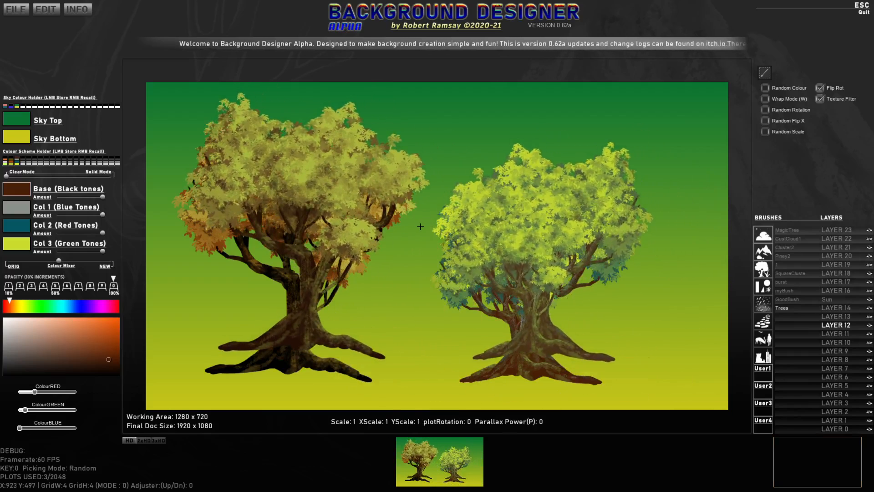
# Clear the canvas, shrink the Trees brush to a scale of 0.45 and plot overlapping copies, flipping some horizontally.
pyautogui.press('BackSpace')
pyautogui.scroll(-10, 420, 226)
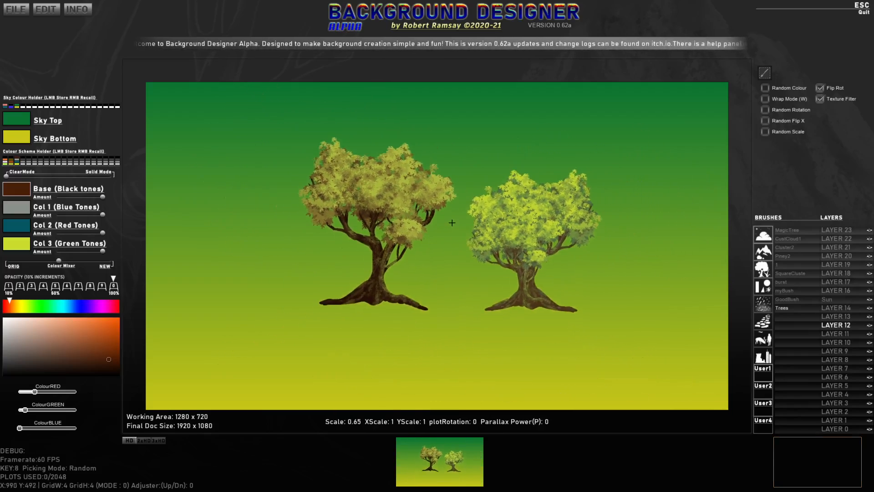
pyautogui.click(421, 162)
pyautogui.click(486, 191)
pyautogui.press('x')
pyautogui.click(342, 200)
pyautogui.press('x')
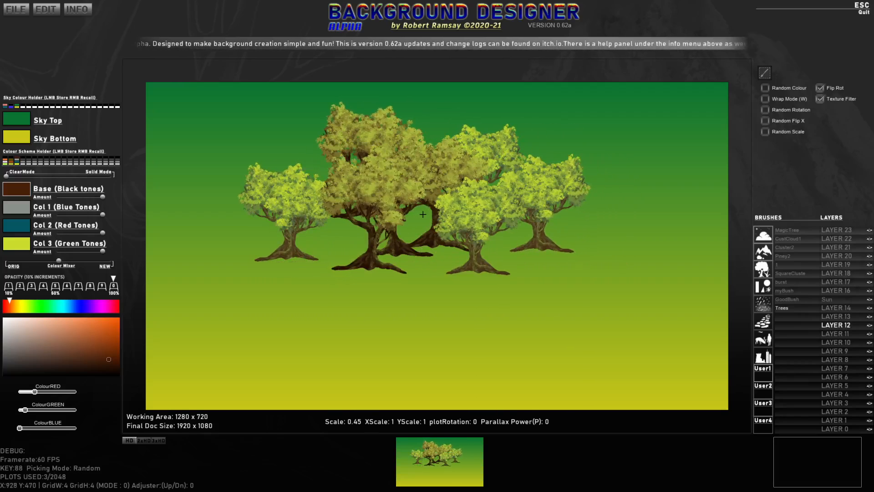
pyautogui.click(450, 214)
pyautogui.press('x')
pyautogui.click(359, 235)
pyautogui.click(266, 246)
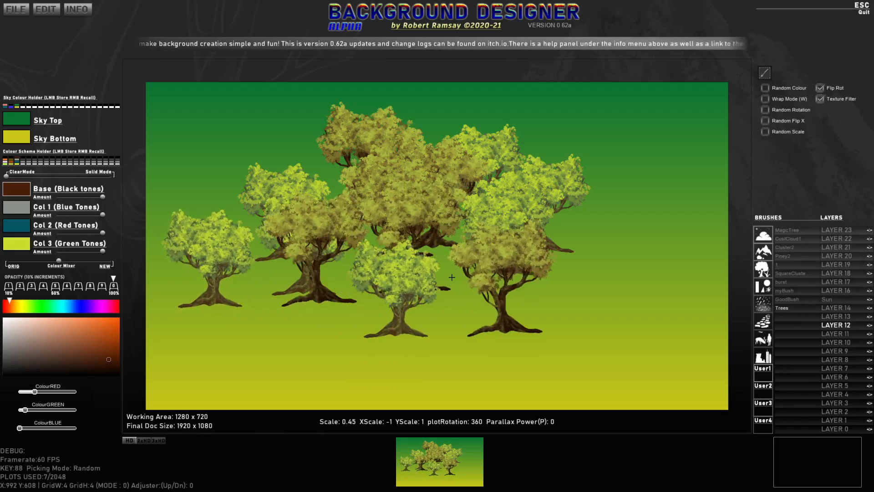
pyautogui.click(452, 277)
# Clear the canvas and sweep the Colour Mixer across its range, leaving it fully at ORIG.
pyautogui.press('BackSpace')
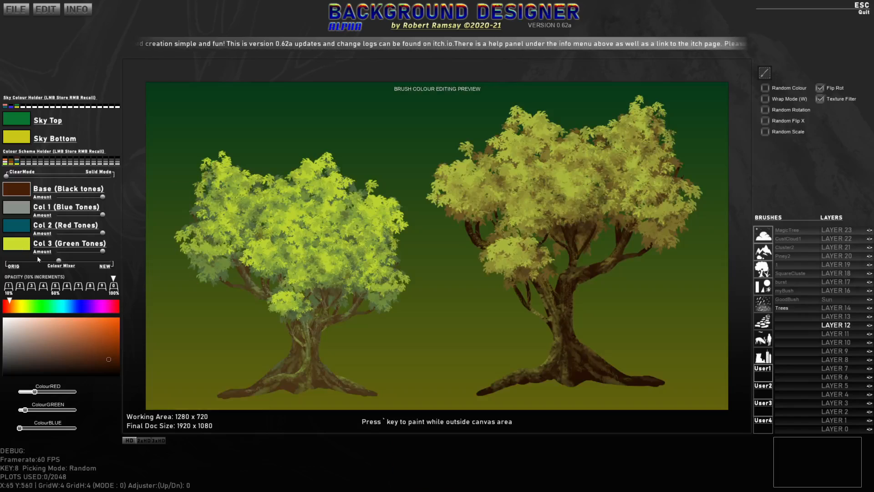
pyautogui.moveTo(52, 262); pyautogui.dragTo(21, 263)
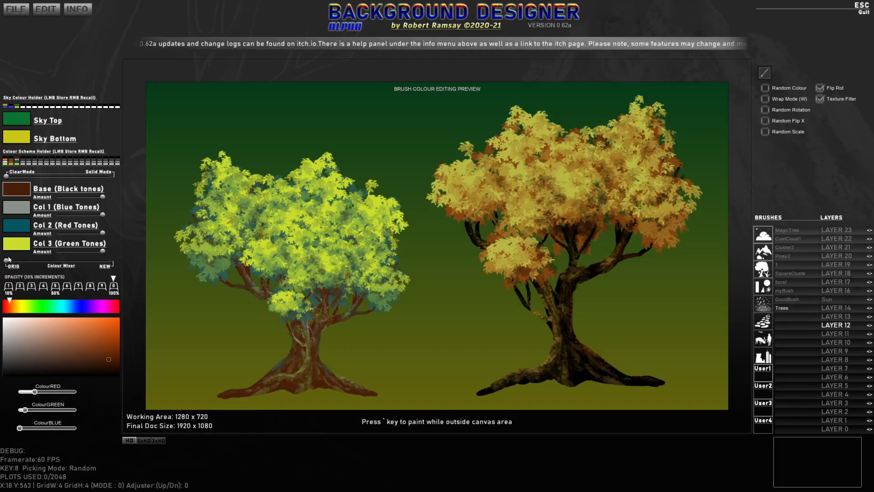
pyautogui.moveTo(8, 258); pyautogui.dragTo(108, 268)
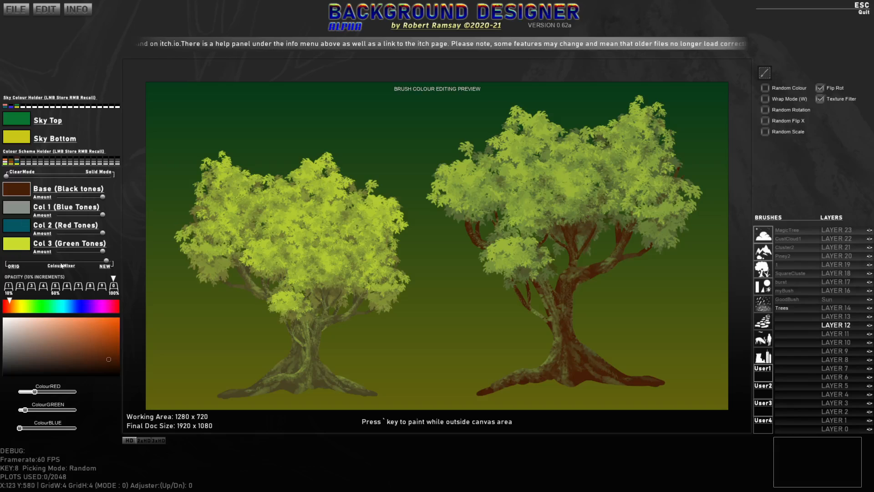
pyautogui.moveTo(60, 266); pyautogui.dragTo(19, 263)
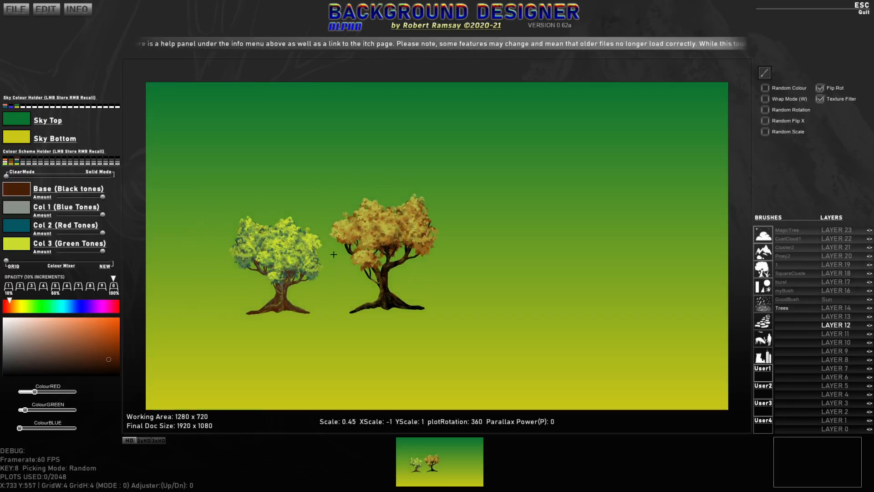
# Adjust the Trees brush's plot rotation to 358.
pyautogui.press('r')
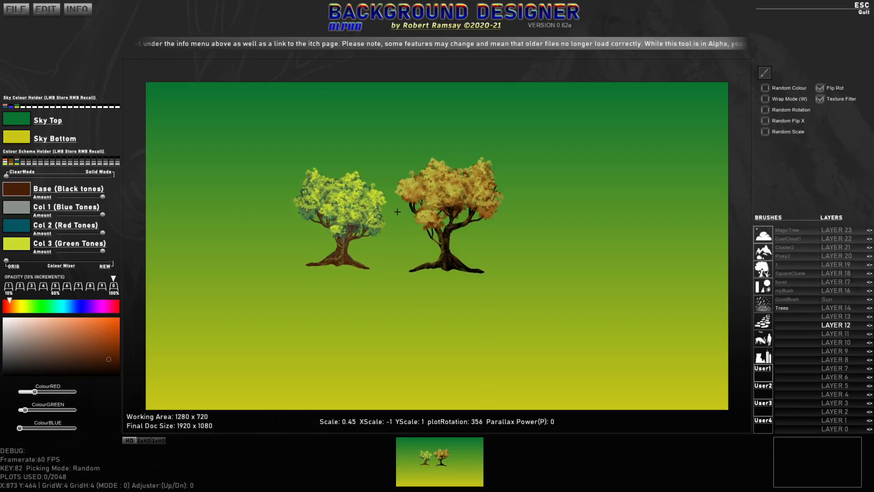
pyautogui.press('e')
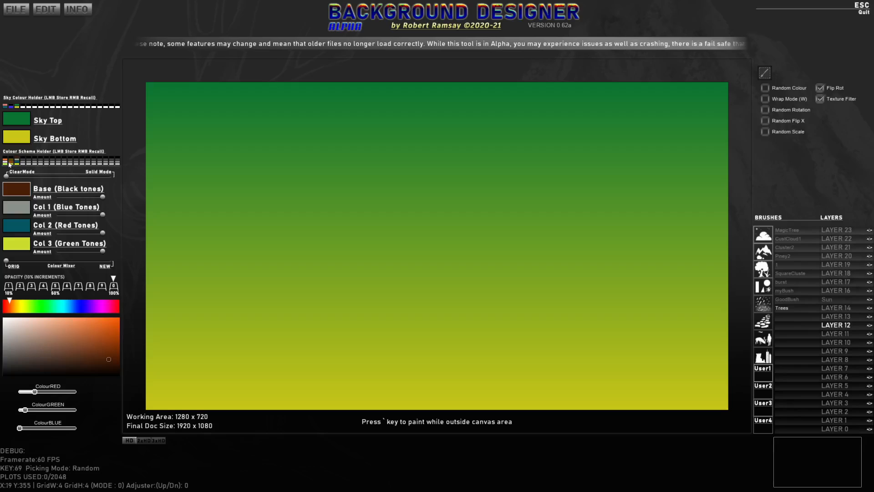
# Set the Colour Mixer close to NEW and cycle through the three stored colour schemes, ending on the second one.
pyautogui.rightClick(5, 162)
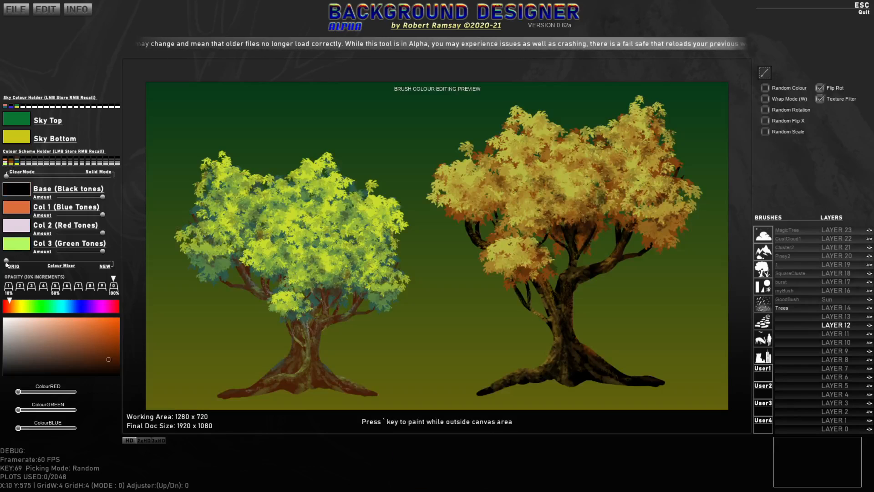
pyautogui.moveTo(7, 261); pyautogui.dragTo(105, 263)
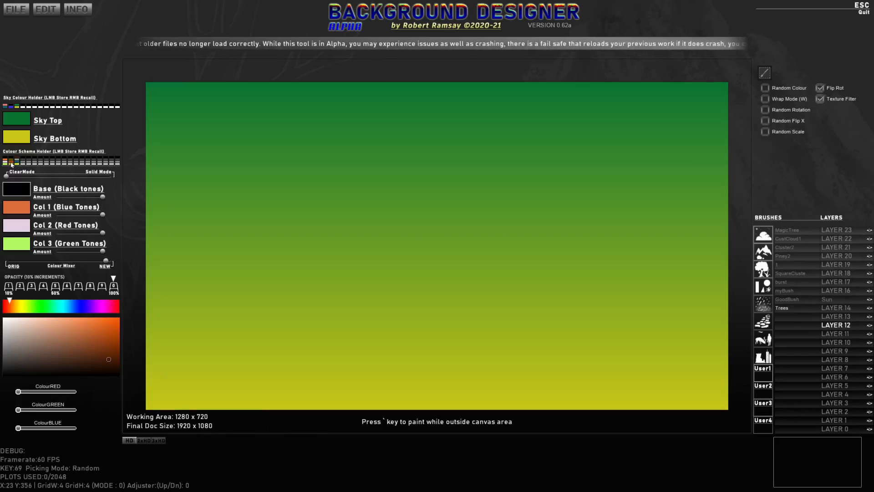
pyautogui.rightClick(11, 162)
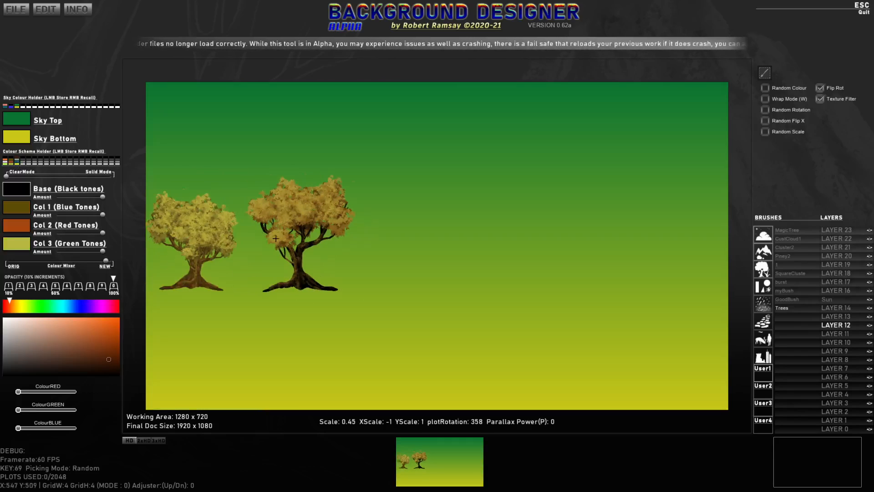
pyautogui.rightClick(17, 162)
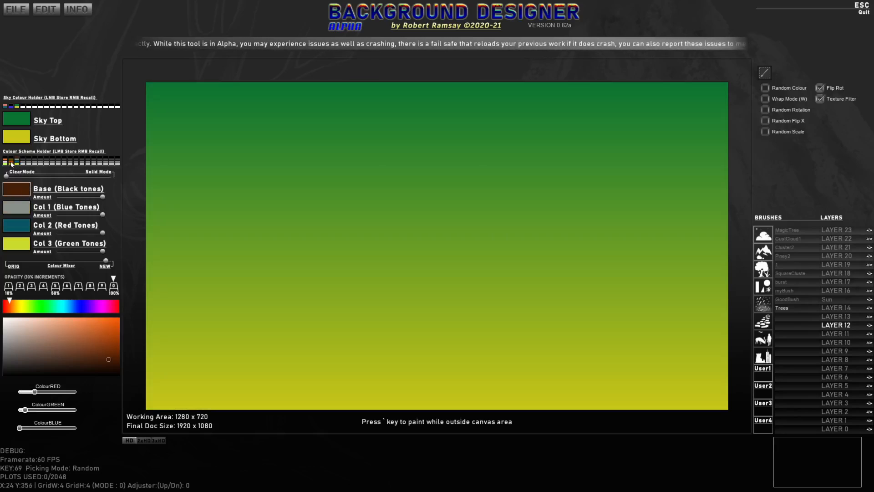
pyautogui.rightClick(10, 162)
pyautogui.rightClick(5, 162)
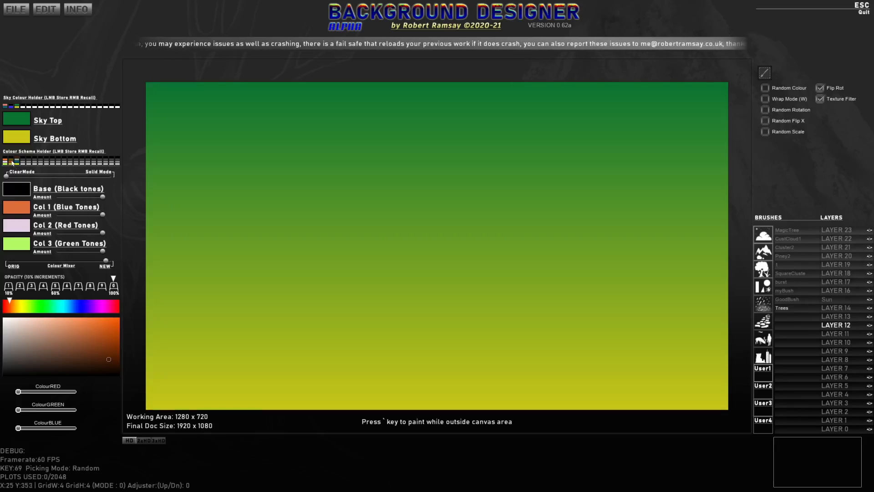
pyautogui.rightClick(11, 162)
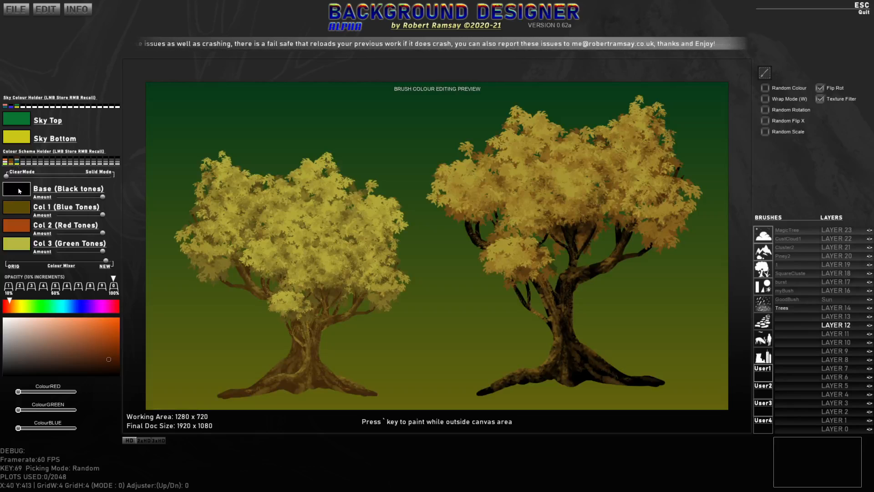
# Change the brush's Base colour to dark navy and Col 1 to medium blue.
pyautogui.click(19, 189)
pyautogui.click(82, 337)
pyautogui.moveTo(79, 339); pyautogui.dragTo(107, 362)
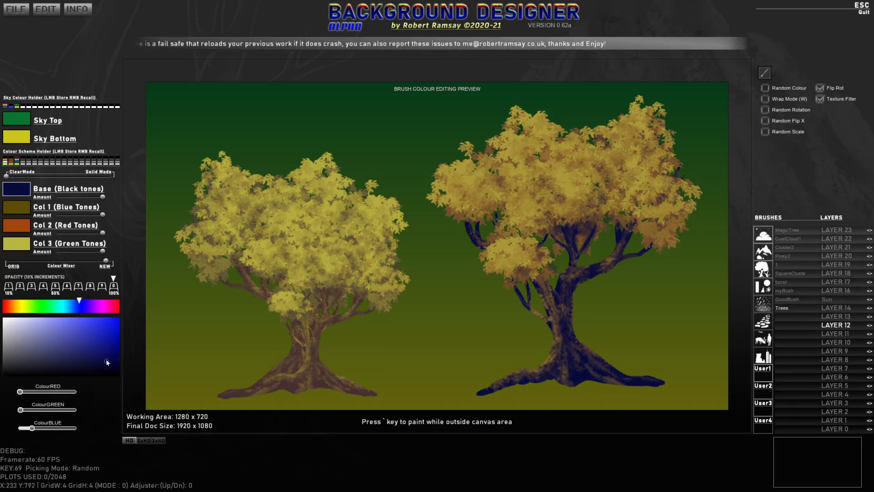
pyautogui.click(19, 211)
pyautogui.moveTo(64, 308)
pyautogui.mouseDown()
pyautogui.moveTo(72, 312)
pyautogui.moveTo(47, 308)
pyautogui.mouseUp()
# Change Col 2 to light green and Col 3 to pale cream yellow.
pyautogui.click(21, 226)
pyautogui.click(83, 323)
pyautogui.click(26, 250)
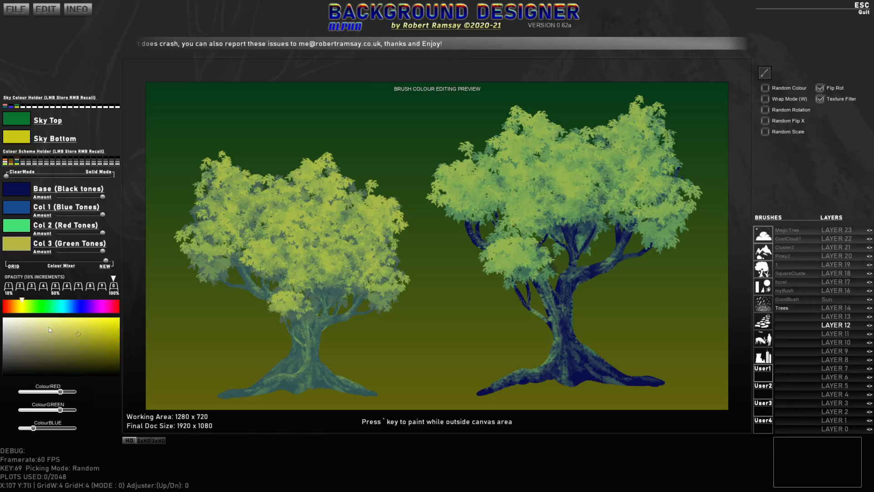
pyautogui.click(38, 324)
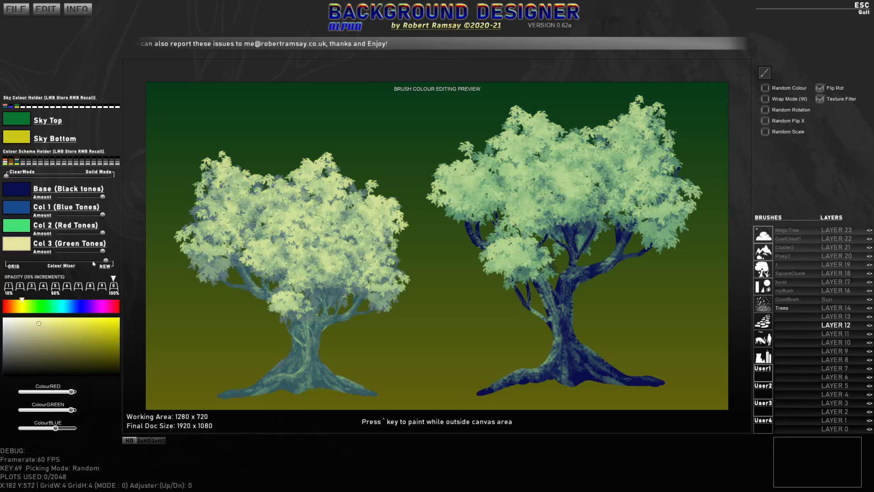
# Set the Colour Mixer about a third of the way to NEW and plot several tree pairs at a scale of 0.27.
pyautogui.moveTo(105, 263); pyautogui.dragTo(8, 261)
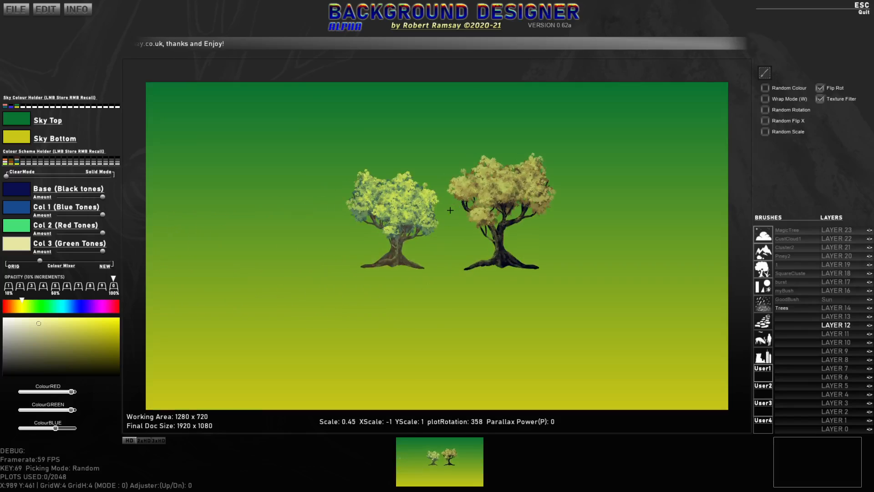
pyautogui.scroll(-6, 439, 191)
pyautogui.click(442, 141)
pyautogui.click(414, 173)
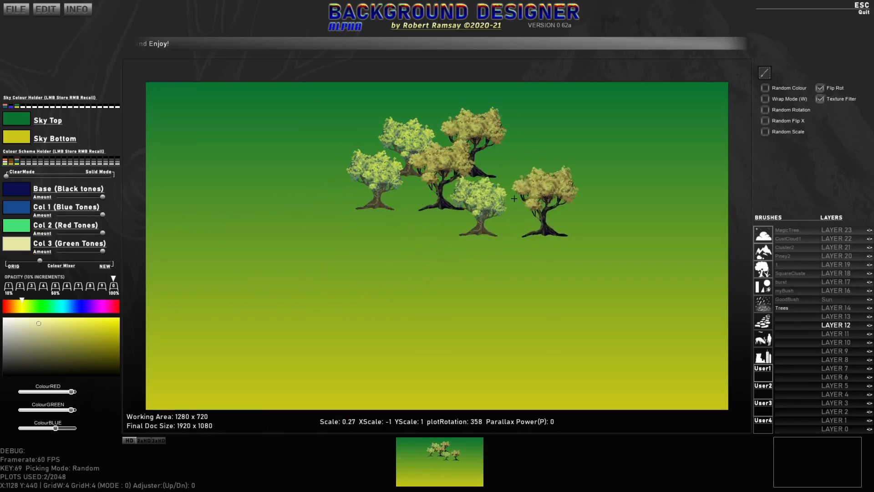
pyautogui.click(489, 180)
pyautogui.click(449, 219)
# Clear the canvas, enable Random Colour and plot many tree pairs down the middle and densely across the lower canvas.
pyautogui.press('BackSpace')
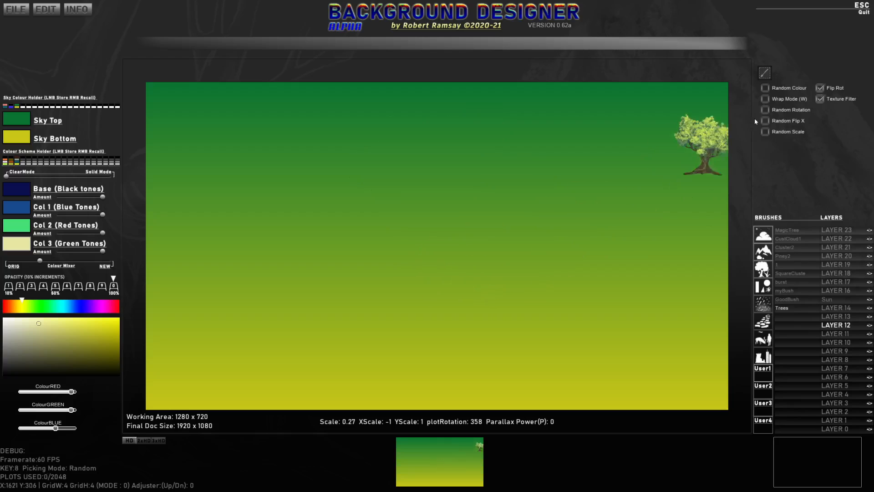
pyautogui.click(439, 114)
pyautogui.click(416, 153)
pyautogui.click(473, 173)
pyautogui.click(399, 212)
pyautogui.click(484, 231)
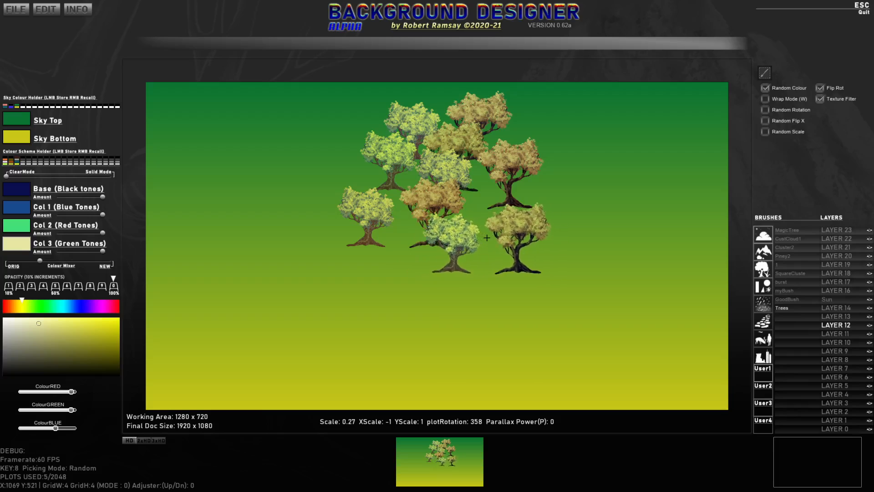
pyautogui.click(418, 270)
pyautogui.click(499, 292)
pyautogui.click(353, 324)
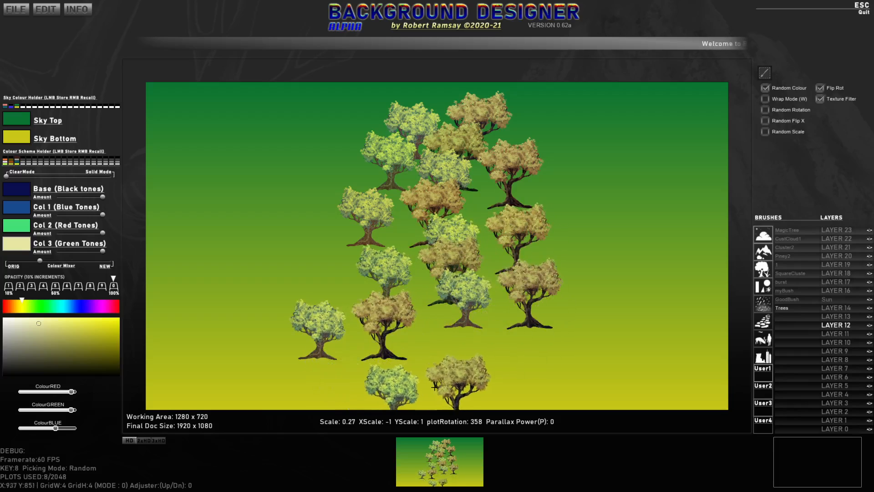
pyautogui.click(465, 346)
pyautogui.click(544, 335)
pyautogui.click(446, 318)
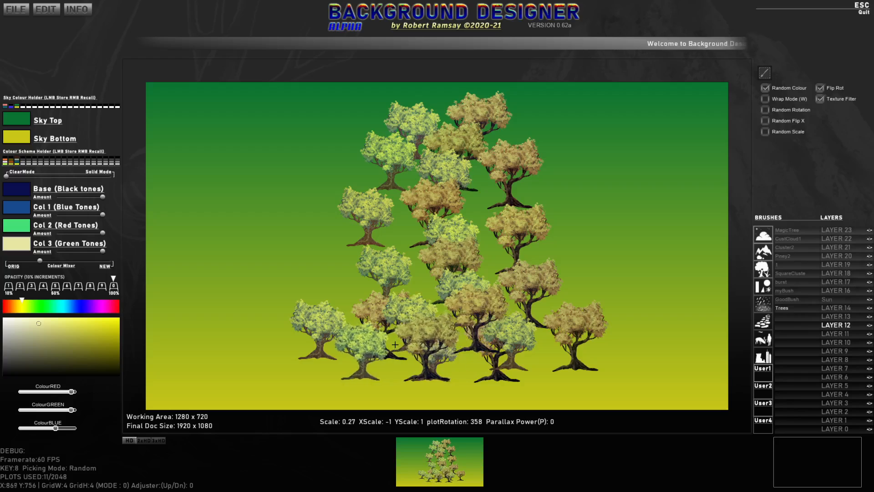
pyautogui.click(394, 343)
pyautogui.click(345, 358)
pyautogui.click(429, 369)
pyautogui.click(435, 324)
pyautogui.click(486, 354)
pyautogui.click(545, 343)
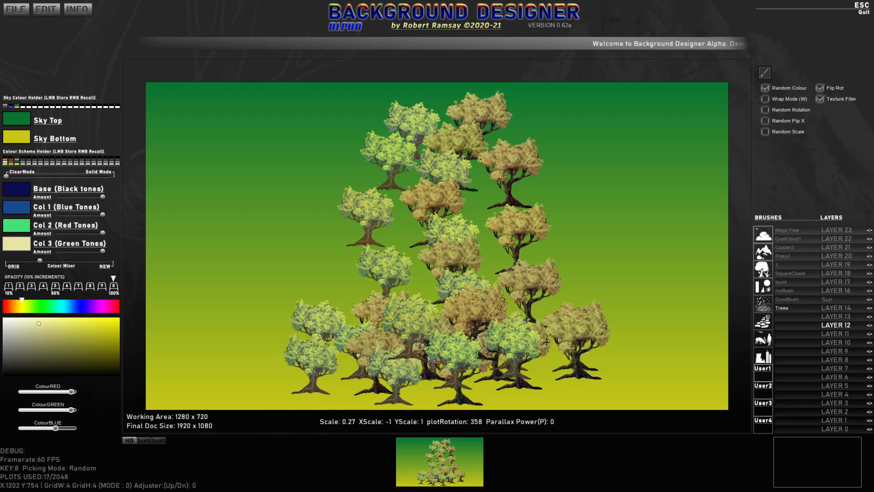
pyautogui.click(521, 327)
pyautogui.click(390, 335)
pyautogui.click(429, 322)
pyautogui.click(443, 345)
pyautogui.click(458, 336)
pyautogui.click(524, 366)
pyautogui.click(574, 355)
# Set the Colour Mixer about two-thirds towards NEW and plot a cluster of tree pairs over the canvas centre.
pyautogui.moveTo(46, 260); pyautogui.dragTo(75, 261)
pyautogui.click(465, 189)
pyautogui.click(463, 202)
pyautogui.click(412, 214)
pyautogui.click(460, 217)
pyautogui.click(482, 238)
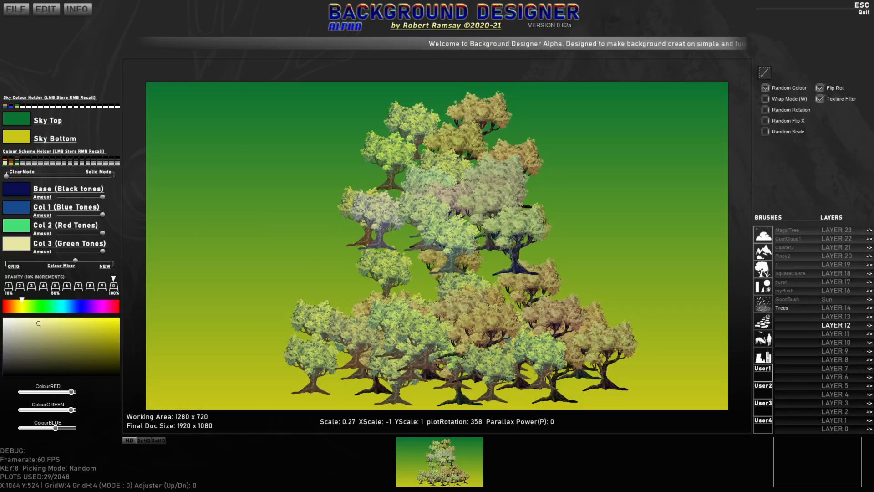
pyautogui.click(506, 230)
pyautogui.click(465, 243)
pyautogui.click(424, 265)
pyautogui.click(478, 263)
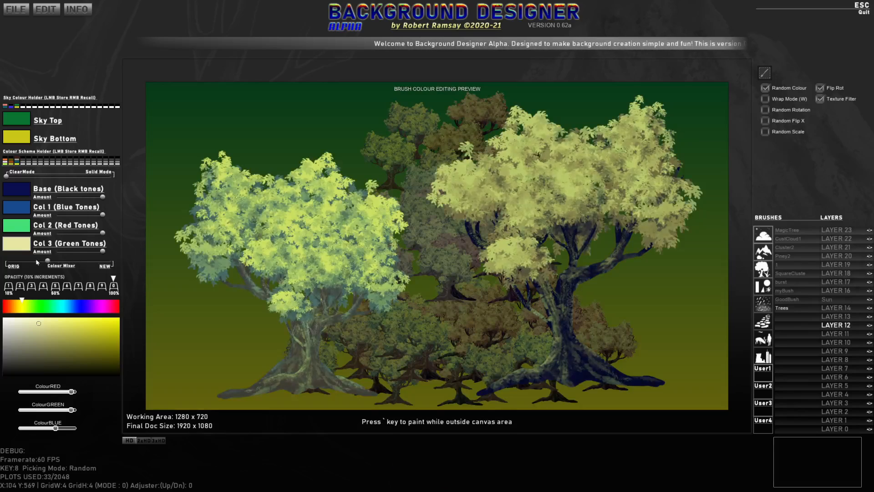
# Set the Colour Mixer fully to ORIG and plot a group of tree pairs on the left side of the canvas.
pyautogui.moveTo(40, 262); pyautogui.dragTo(6, 260)
pyautogui.click(331, 209)
pyautogui.click(337, 213)
pyautogui.click(286, 229)
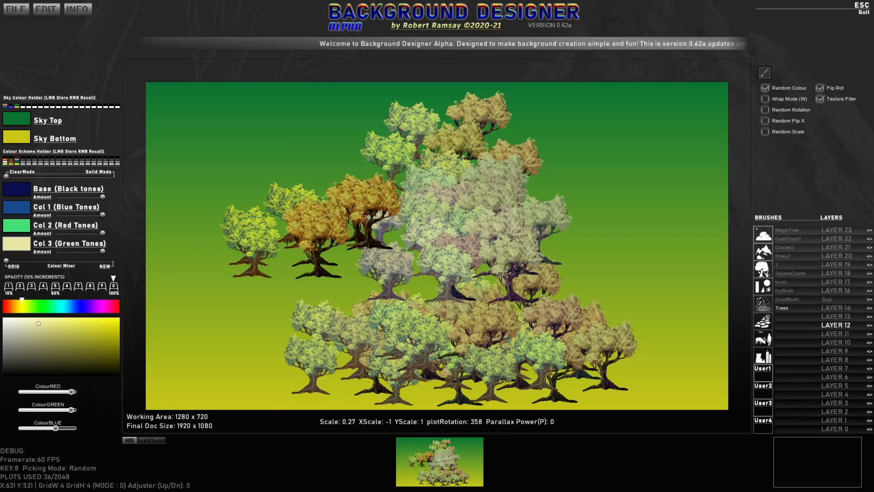
pyautogui.click(366, 253)
pyautogui.click(366, 264)
pyautogui.click(342, 275)
pyautogui.click(316, 278)
pyautogui.click(284, 275)
pyautogui.click(282, 294)
pyautogui.click(334, 296)
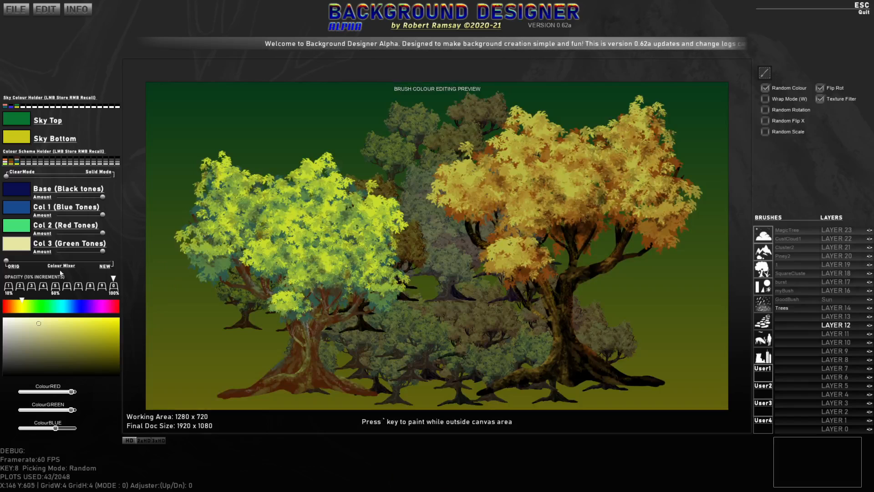
# Set the Colour Mixer to its midpoint and clear all plotted trees.
pyautogui.moveTo(13, 262); pyautogui.dragTo(59, 262)
pyautogui.press('BackSpace')
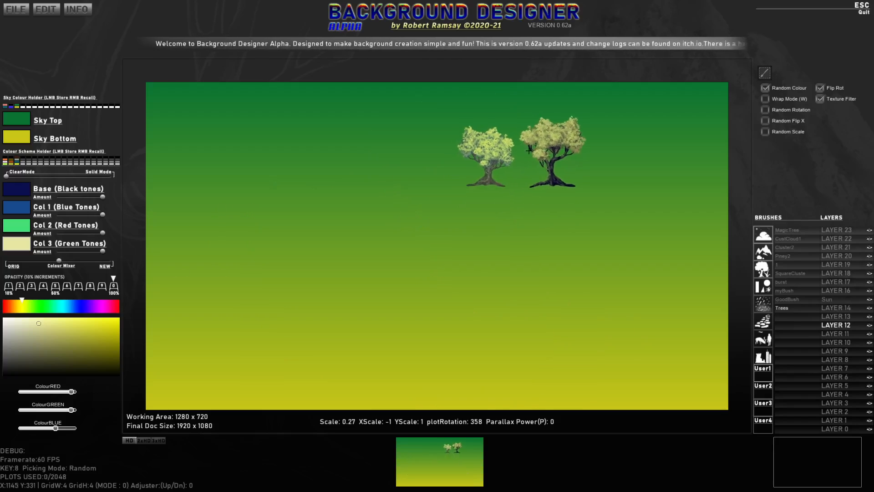
# Enable Random Flip X and Random Scale, and plot a varied cluster of trees with a scattered row below it.
pyautogui.click(765, 110)
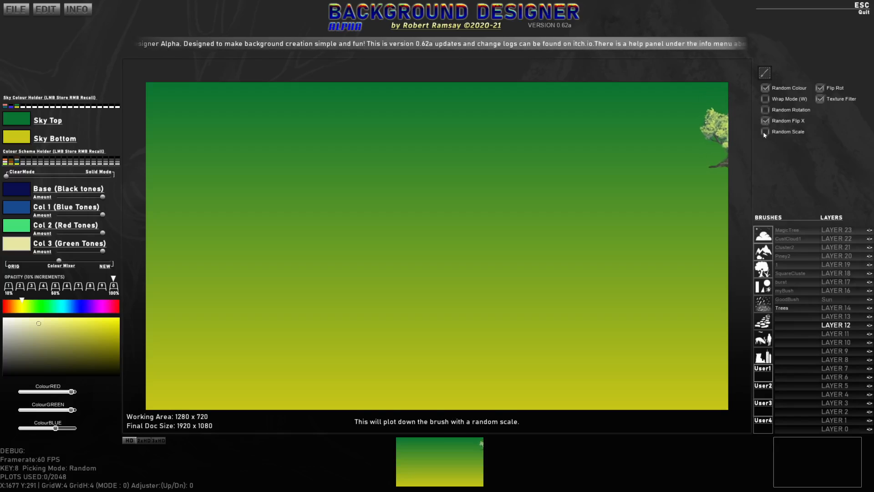
pyautogui.click(764, 132)
pyautogui.click(426, 131)
pyautogui.click(456, 139)
pyautogui.click(422, 148)
pyautogui.click(396, 151)
pyautogui.moveTo(396, 151)
pyautogui.mouseDown()
pyautogui.moveTo(391, 178)
pyautogui.moveTo(481, 184)
pyautogui.moveTo(519, 203)
pyautogui.moveTo(491, 217)
pyautogui.mouseUp()
pyautogui.moveTo(237, 269); pyautogui.dragTo(541, 265)
pyautogui.click(544, 266)
pyautogui.click(573, 279)
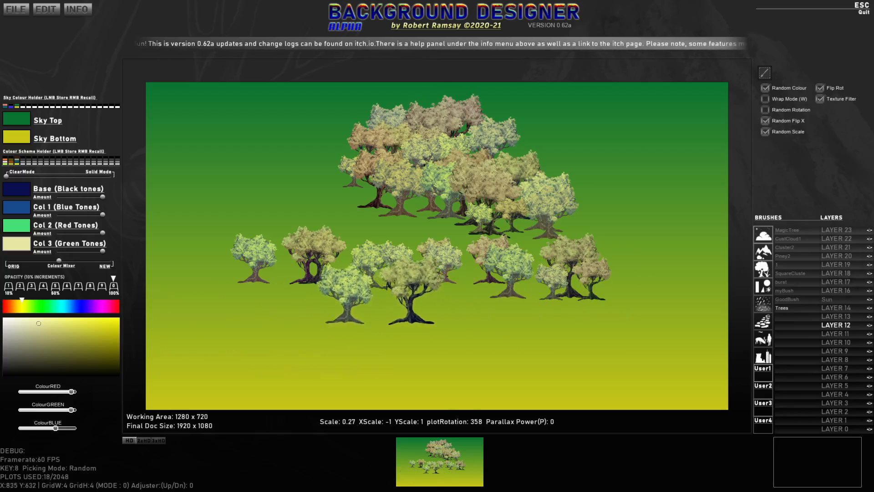
# Plot dense trial clusters of randomly varied tree pairs across the canvas, clearing the canvas before and after each one.
pyautogui.press('BackSpace')
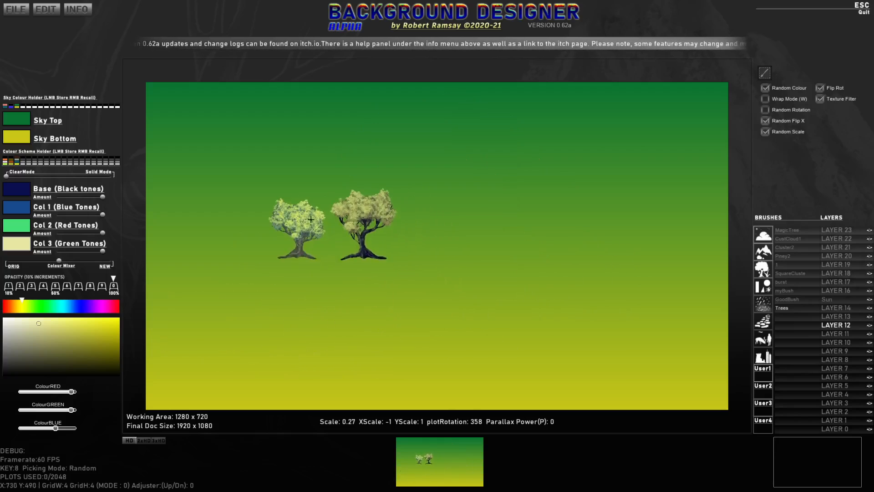
pyautogui.keyDown('shift'); pyautogui.click(283, 217); pyautogui.keyUp('shift')
pyautogui.moveTo(284, 217)
pyautogui.mouseDown()
pyautogui.moveTo(352, 238)
pyautogui.moveTo(270, 250)
pyautogui.moveTo(259, 262)
pyautogui.moveTo(289, 277)
pyautogui.moveTo(410, 294)
pyautogui.moveTo(375, 307)
pyautogui.moveTo(276, 309)
pyautogui.moveTo(446, 321)
pyautogui.moveTo(636, 147)
pyautogui.moveTo(676, 275)
pyautogui.moveTo(589, 278)
pyautogui.moveTo(617, 141)
pyautogui.moveTo(278, 123)
pyautogui.moveTo(322, 186)
pyautogui.moveTo(523, 207)
pyautogui.moveTo(495, 216)
pyautogui.mouseUp()
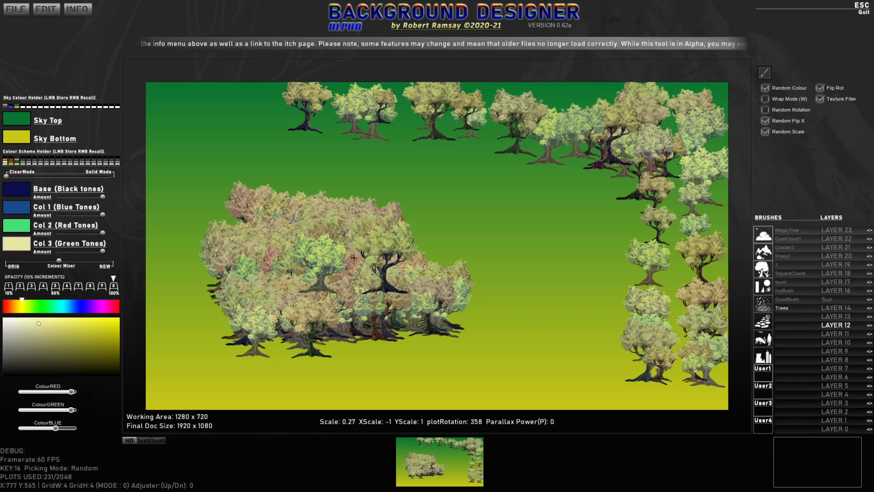
pyautogui.press('BackSpace')
pyautogui.moveTo(292, 214)
pyautogui.mouseDown()
pyautogui.moveTo(273, 223)
pyautogui.moveTo(300, 291)
pyautogui.moveTo(513, 354)
pyautogui.mouseUp()
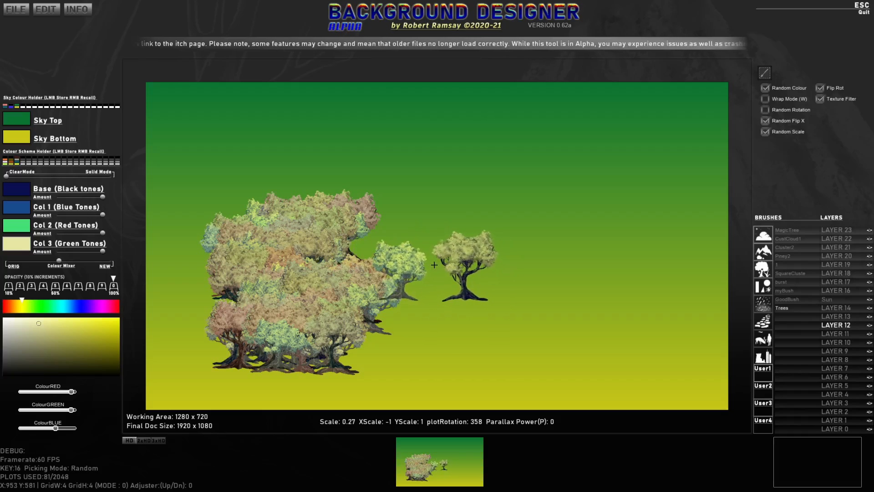
pyautogui.press('Delete')
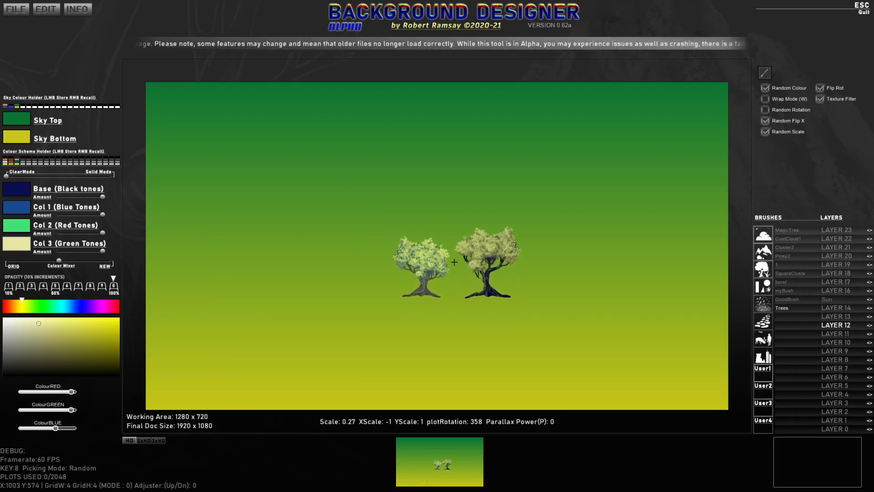
pyautogui.moveTo(282, 160)
pyautogui.mouseDown()
pyautogui.moveTo(307, 232)
pyautogui.moveTo(304, 258)
pyautogui.moveTo(404, 268)
pyautogui.mouseUp()
pyautogui.press('BackSpace')
# Reduce the tree brush scale to 0.10 and set the Colour Mixer close to ORIG.
pyautogui.press('[')
pyautogui.press('[')
pyautogui.press('[')
pyautogui.press('[')
pyautogui.press('[')
pyautogui.press('[')
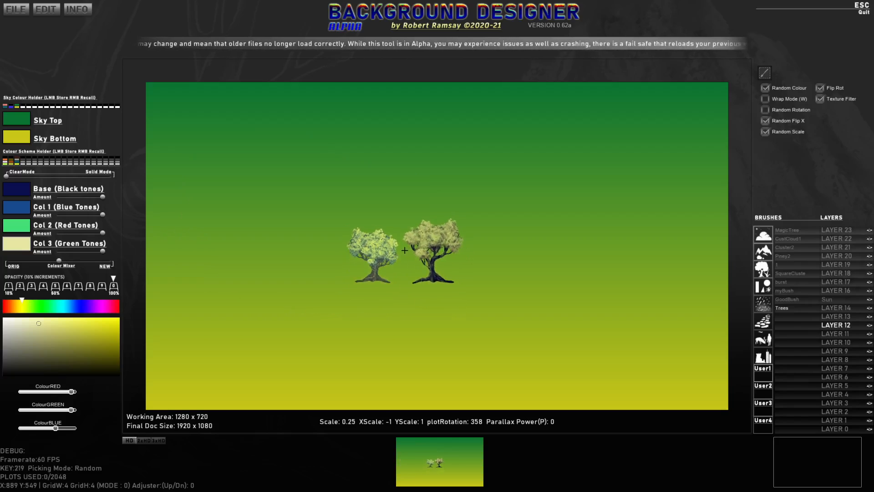
pyautogui.moveTo(281, 150)
pyautogui.mouseDown()
pyautogui.moveTo(281, 173)
pyautogui.moveTo(325, 211)
pyautogui.mouseUp()
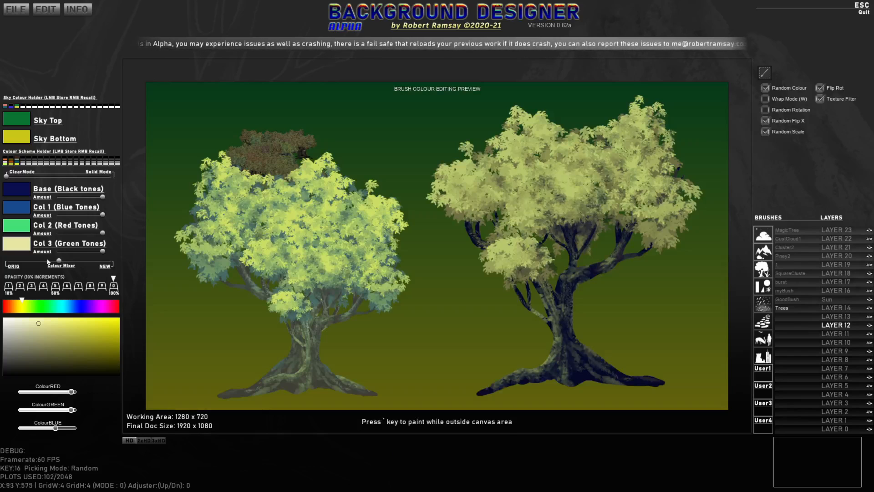
pyautogui.moveTo(52, 261); pyautogui.dragTo(6, 261)
# Clear the trial trees and plot several irregular rows of small trees across the upper part of the canvas.
pyautogui.press('BackSpace')
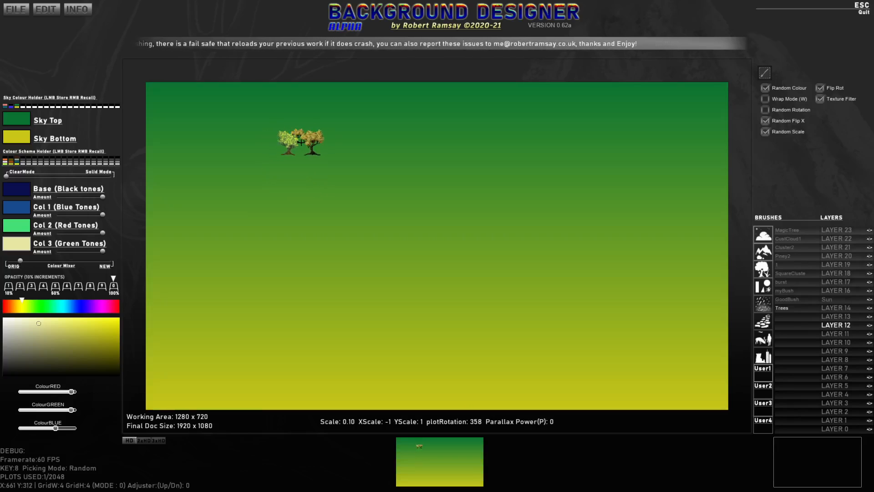
pyautogui.moveTo(286, 146)
pyautogui.mouseDown()
pyautogui.moveTo(237, 153)
pyautogui.moveTo(355, 164)
pyautogui.moveTo(312, 174)
pyautogui.moveTo(510, 175)
pyautogui.moveTo(455, 184)
pyautogui.moveTo(255, 182)
pyautogui.moveTo(410, 187)
pyautogui.moveTo(310, 193)
pyautogui.moveTo(283, 208)
pyautogui.mouseUp()
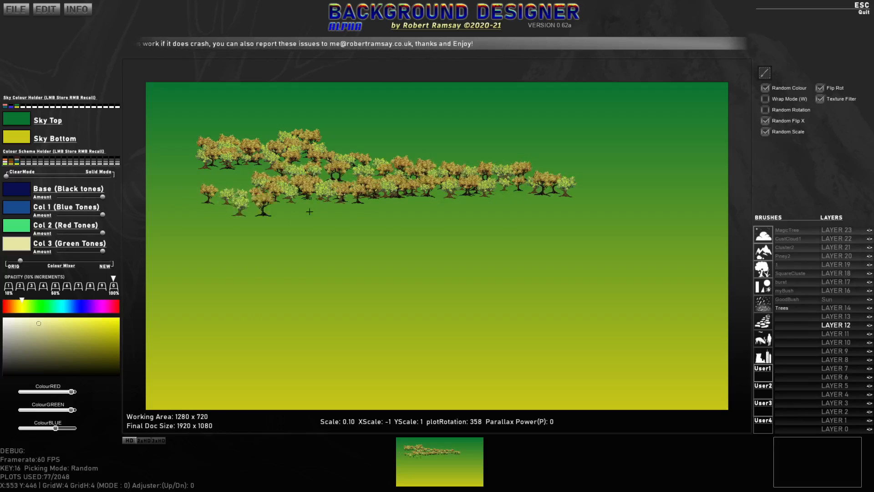
pyautogui.moveTo(375, 205); pyautogui.dragTo(362, 226)
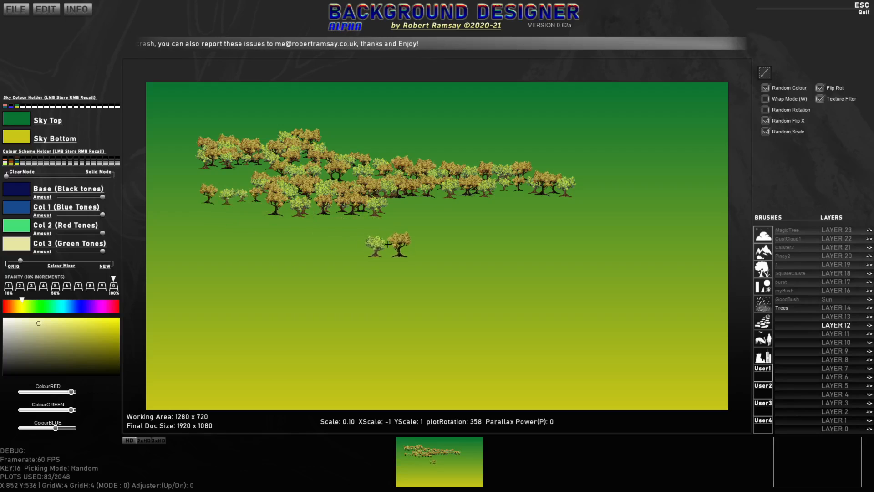
# Flip the tree brush vertically on Layer 11 and recolour all its tones with the dark blue Base colour, mixed fully to NEW.
pyautogui.press('y')
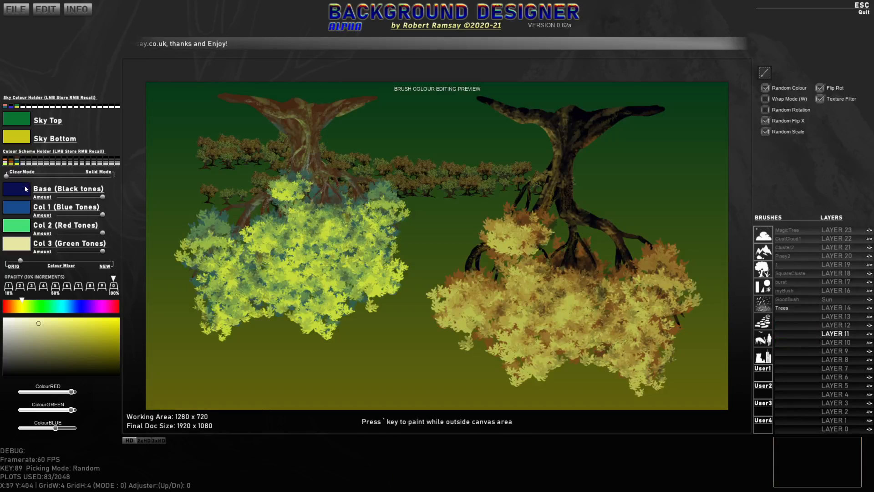
pyautogui.keyDown('ctrl'); pyautogui.click(21, 187); pyautogui.keyUp('ctrl')
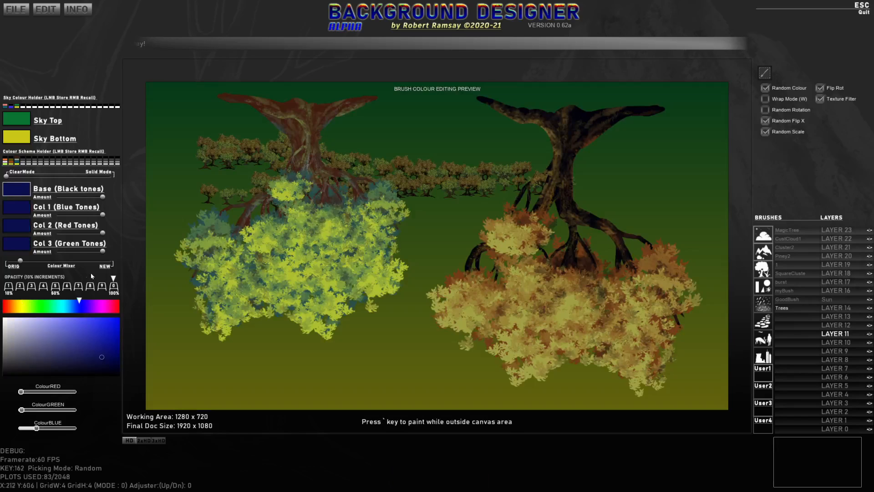
pyautogui.moveTo(25, 260); pyautogui.dragTo(120, 263)
# Disable Random Colour and plot dark blue upside-down trees as shadows beneath the tree rows.
pyautogui.click(281, 208)
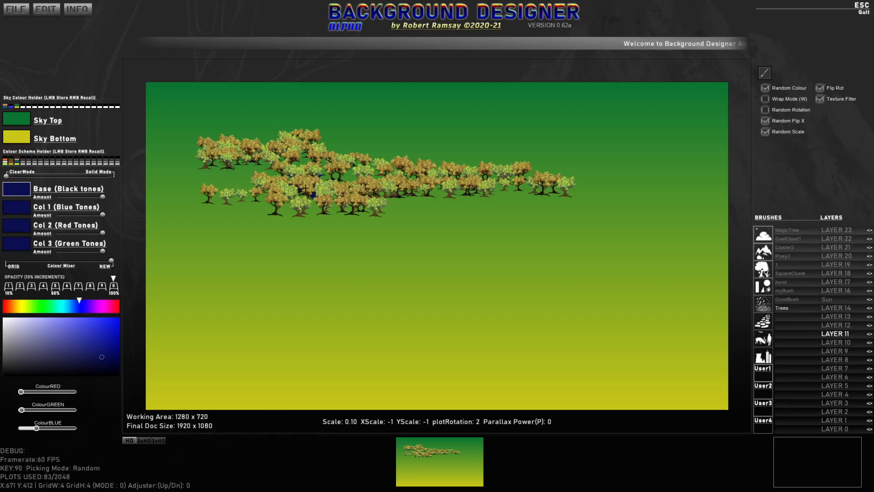
pyautogui.click(766, 88)
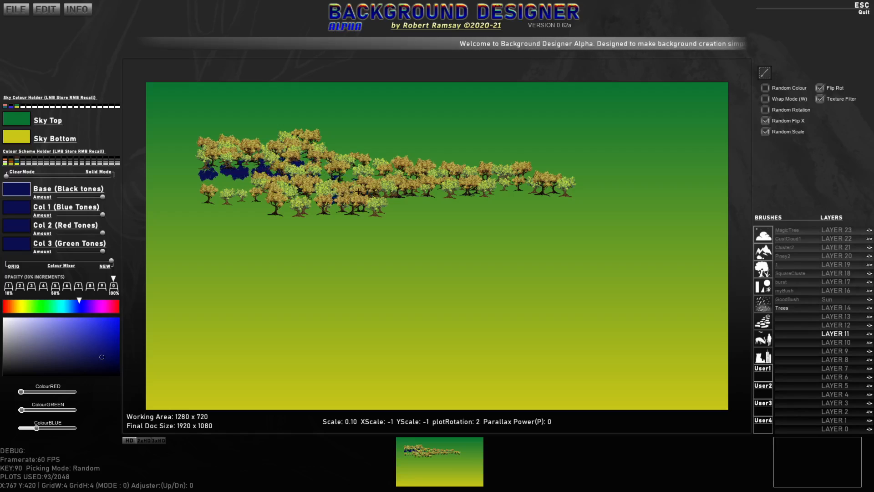
pyautogui.moveTo(379, 196); pyautogui.dragTo(551, 203)
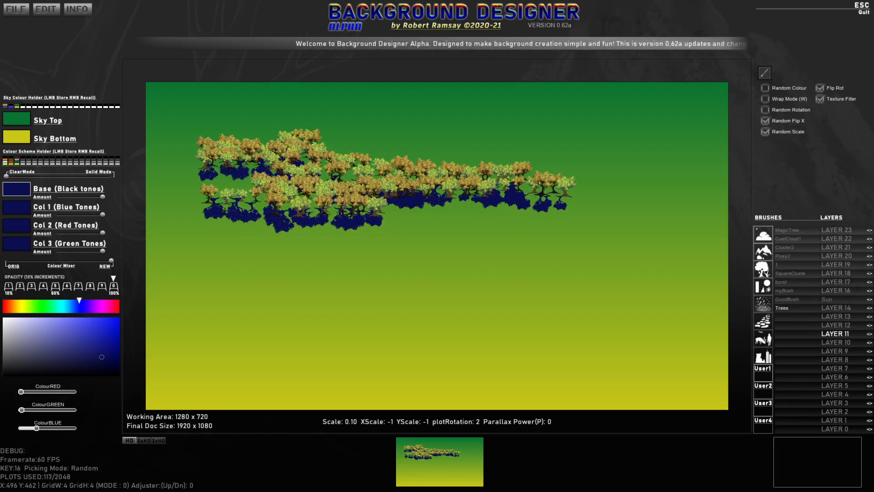
# Hide Layer 12 and capture the dark blue shadow rows as a custom brush named Shadow.
pyautogui.click(869, 326)
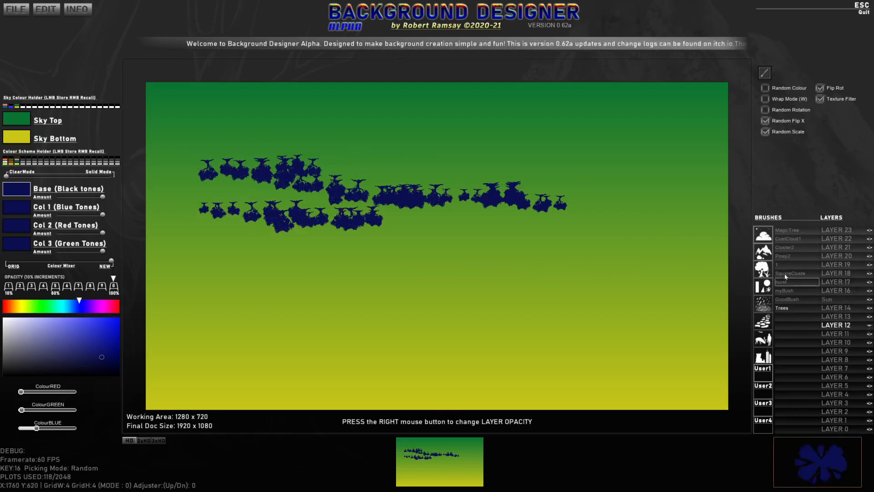
pyautogui.click(766, 77)
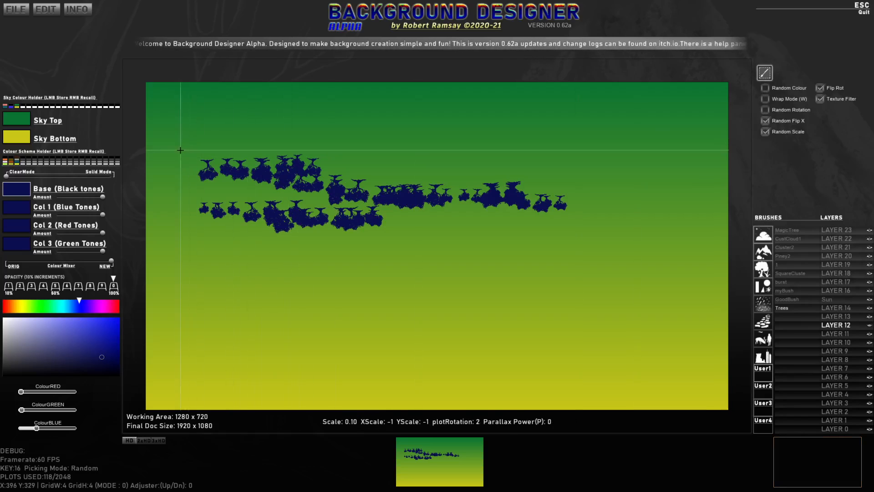
pyautogui.moveTo(231, 165); pyautogui.dragTo(637, 267)
pyautogui.moveTo(571, 247); pyautogui.dragTo(572, 246)
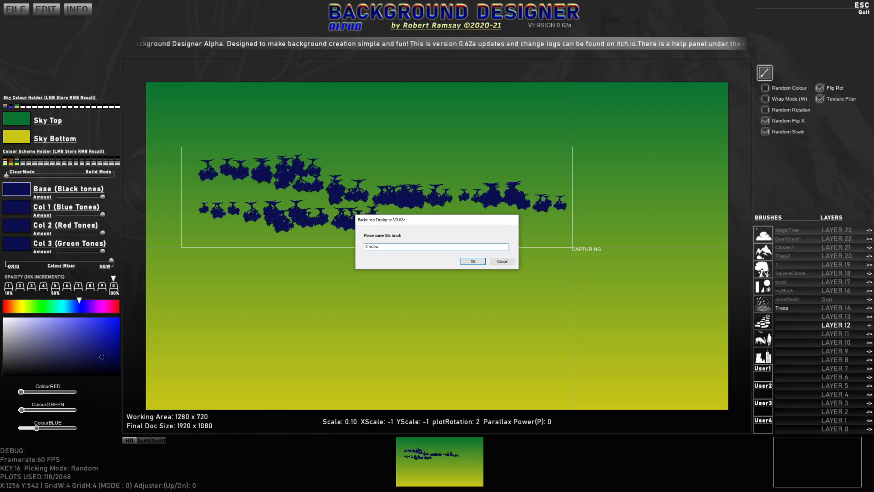
pyautogui.click(472, 262)
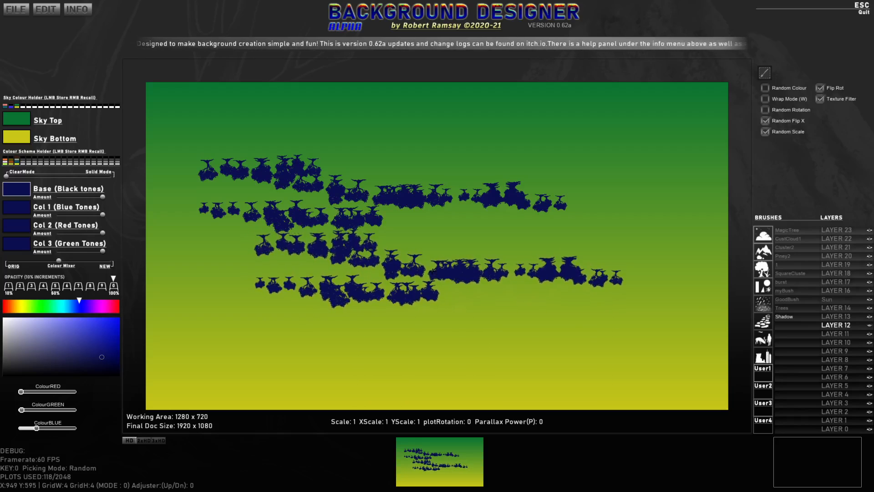
# Undo all the individually plotted shadow trees.
pyautogui.hotkey('ctrl', 'z')
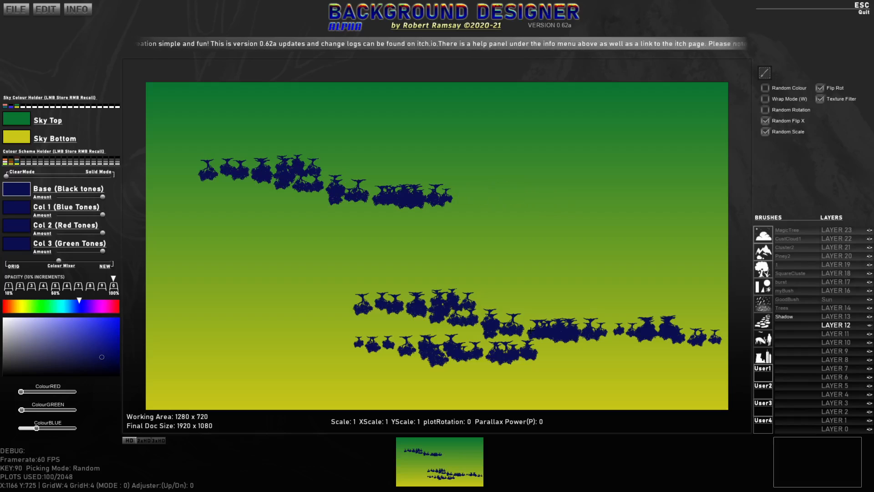
pyautogui.hotkey('ctrl', 'z')
pyautogui.hotkey('ctrl', 'z')
pyautogui.hotkey('ctrl', 'z')
pyautogui.hotkey('ctrl', 'z')
pyautogui.hotkey('ctrl', 'z')
pyautogui.hotkey('ctrl', 'z')
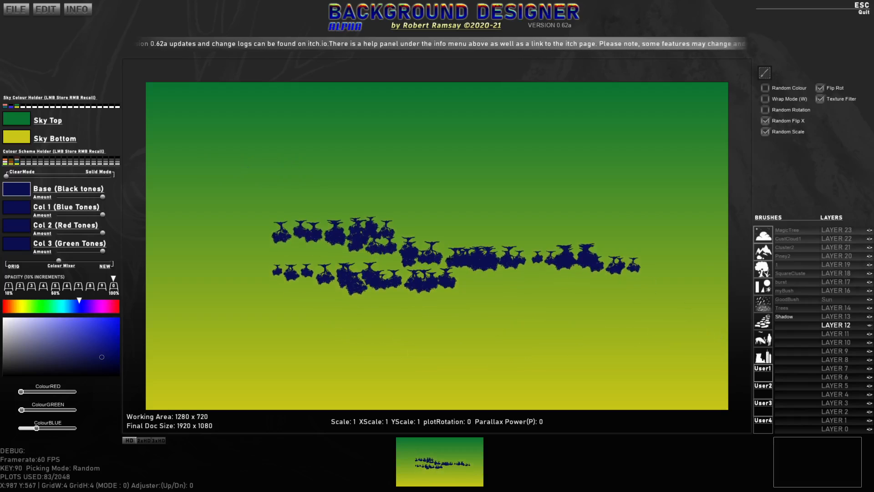
pyautogui.hotkey('ctrl', 'z')
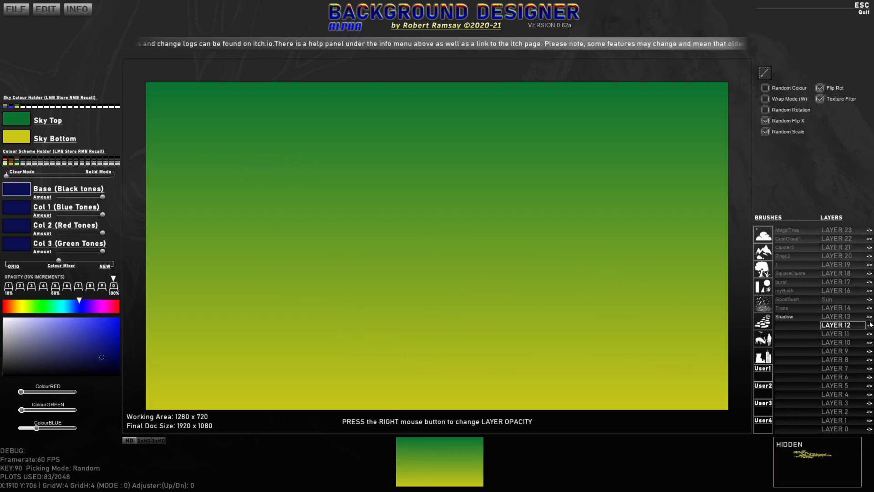
# Show Layer 12 again, make Layer 11 active and set the Shadow brush opacity to 40%.
pyautogui.click(869, 324)
pyautogui.click(835, 333)
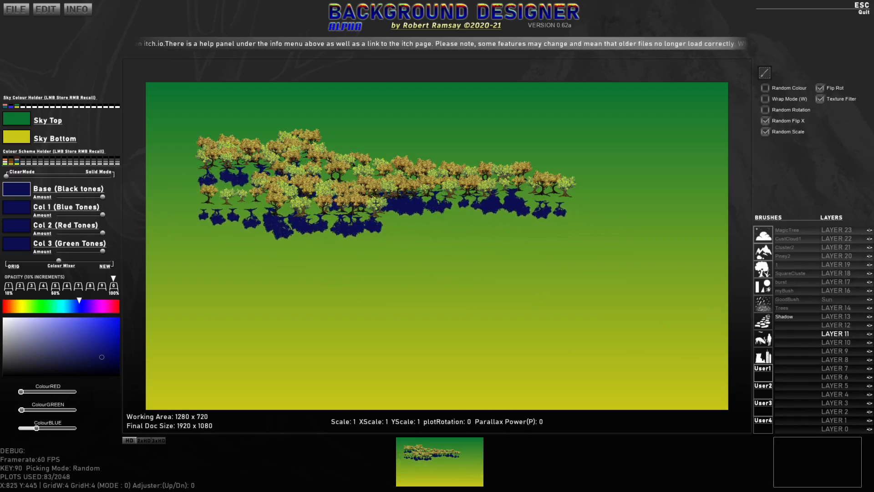
pyautogui.press('5')
pyautogui.press('4')
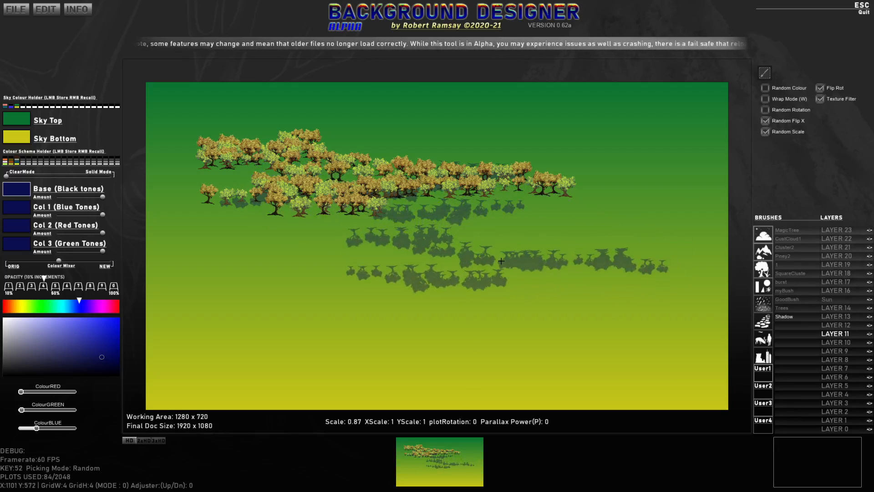
# Try rotating and rescaling the Shadow brush under the trees, reset its transform, and undo the trial plot.
pyautogui.press('e')
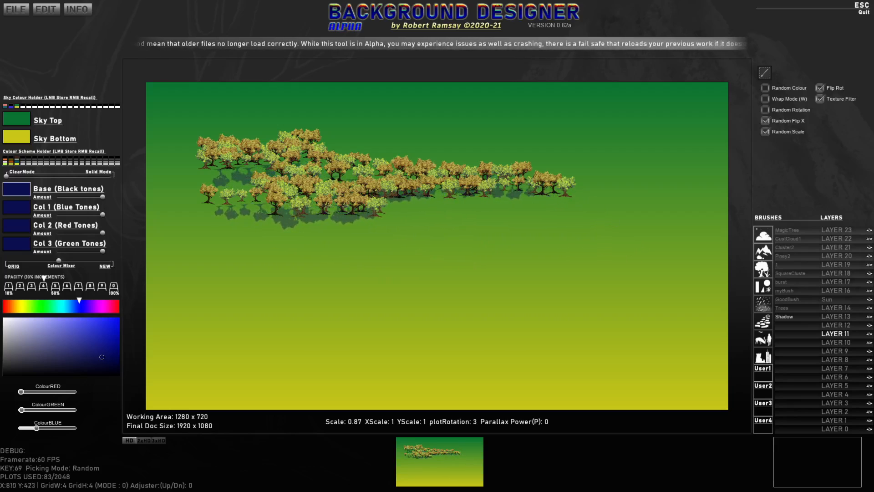
pyautogui.scroll(-4, 378, 201)
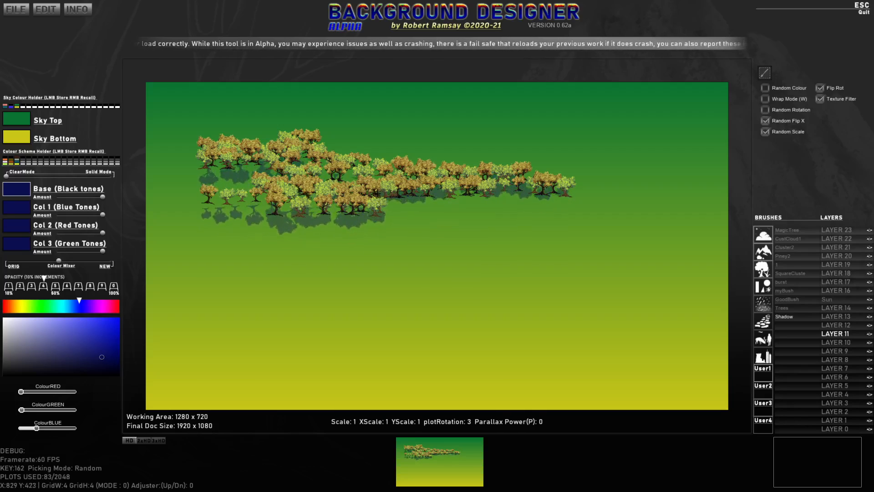
pyautogui.scroll(-3, 379, 188)
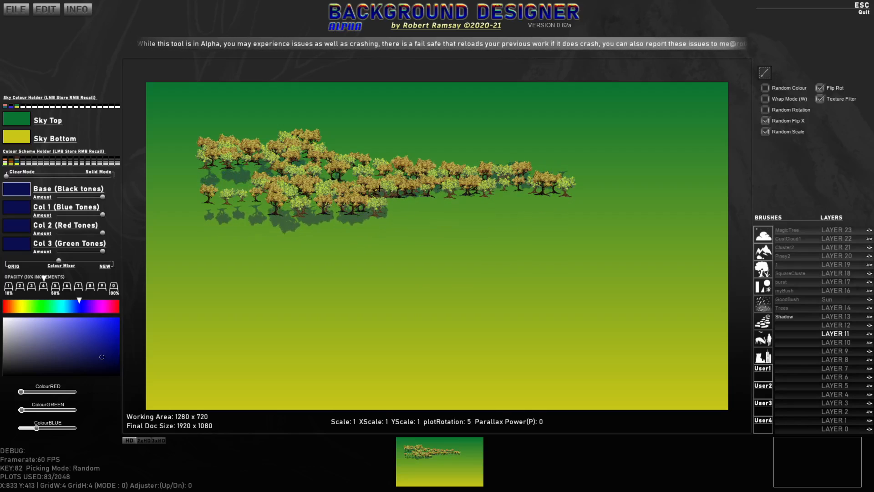
pyautogui.press('r')
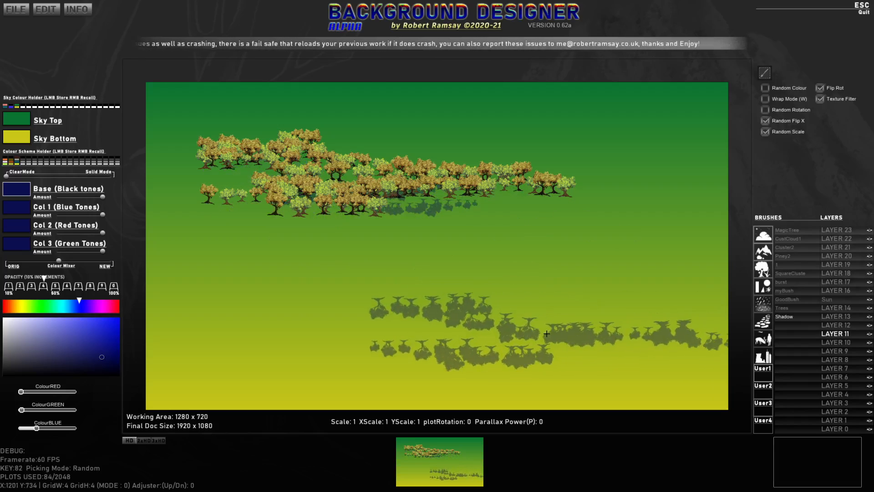
pyautogui.hotkey('ctrl', 'z')
# Disable Random Flip X and Random Scale, and plot the Shadow brush beneath the tree rows on Layer 11.
pyautogui.click(765, 120)
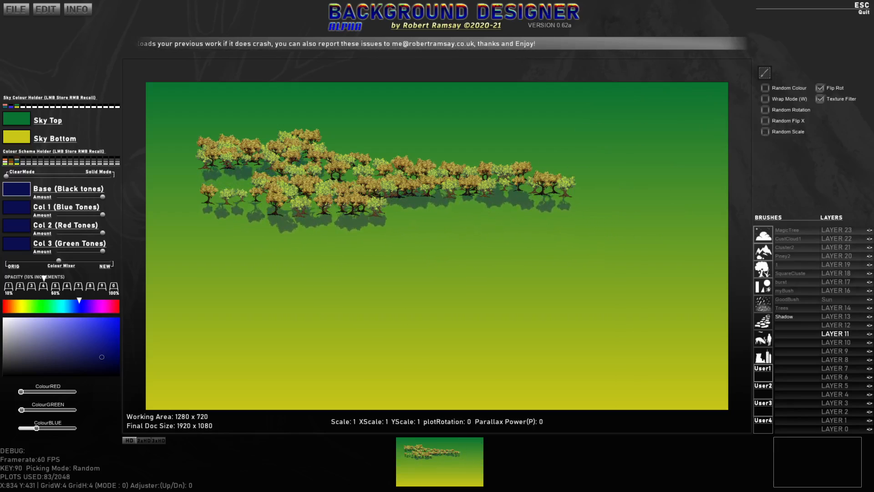
pyautogui.click(380, 196)
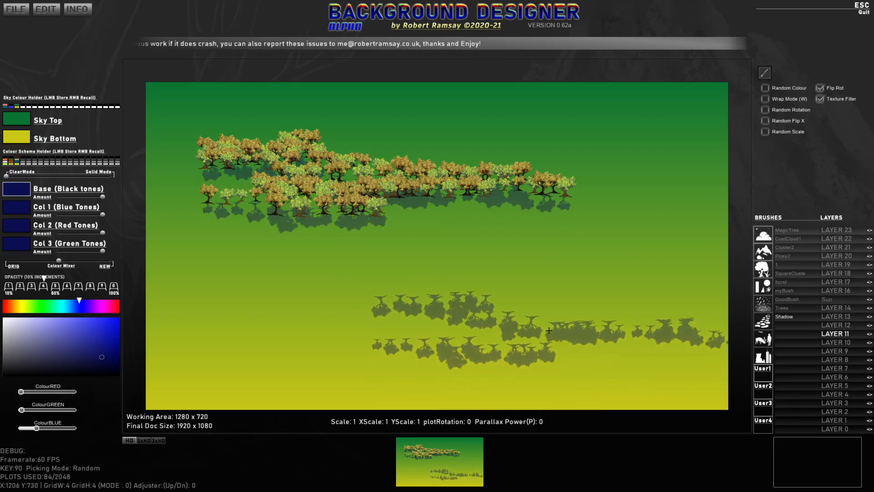
# Shrink the Shadow brush to scale 0.25 and capture the trees with their shadows as a custom brush named TreeGroup.
pyautogui.scroll(-5, 549, 330)
pyautogui.scroll(-10, 549, 330)
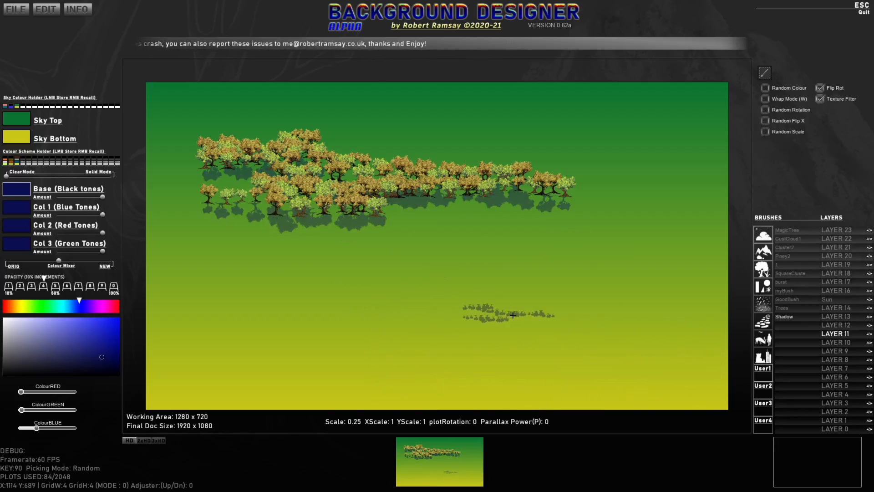
pyautogui.click(766, 80)
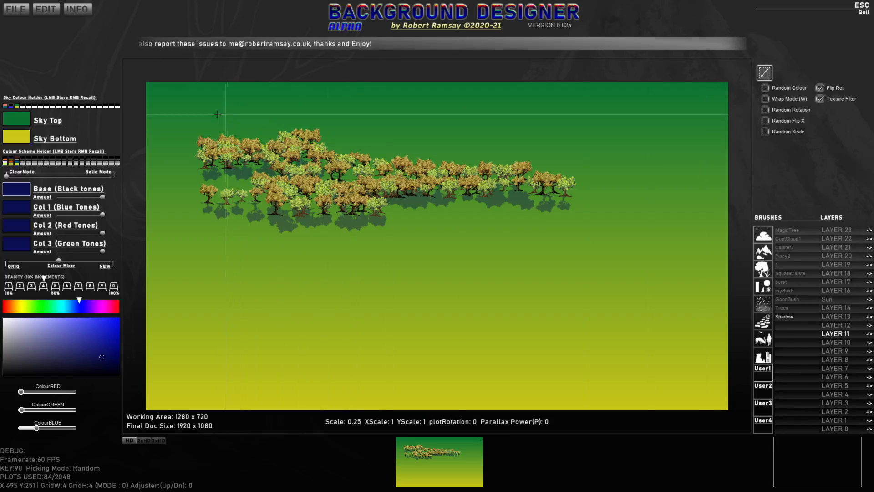
pyautogui.moveTo(189, 116); pyautogui.dragTo(585, 245)
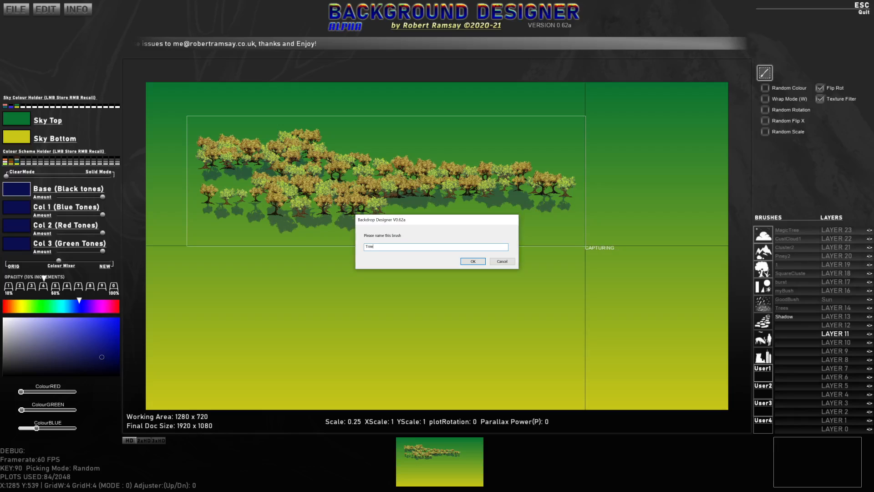
pyautogui.press('Return')
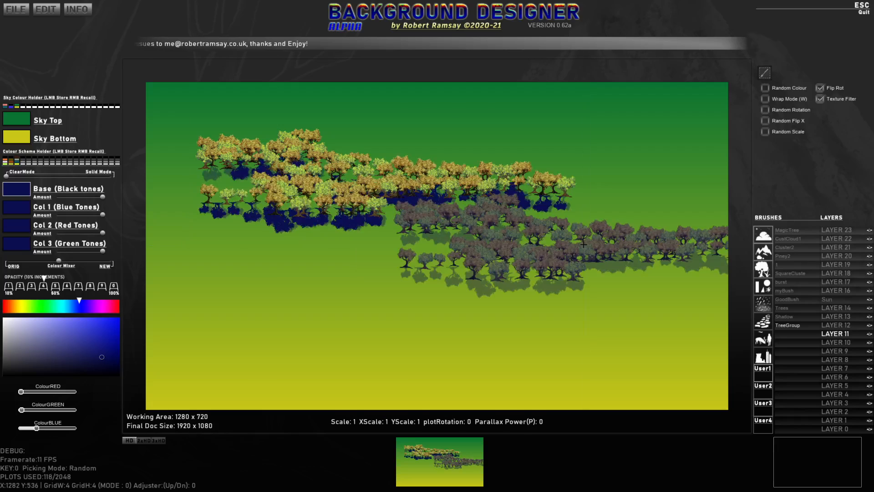
# Clear everything plotted on the canvas and set the Colour Mixer fully to ORIG for the TreeGroup brush.
pyautogui.press('BackSpace')
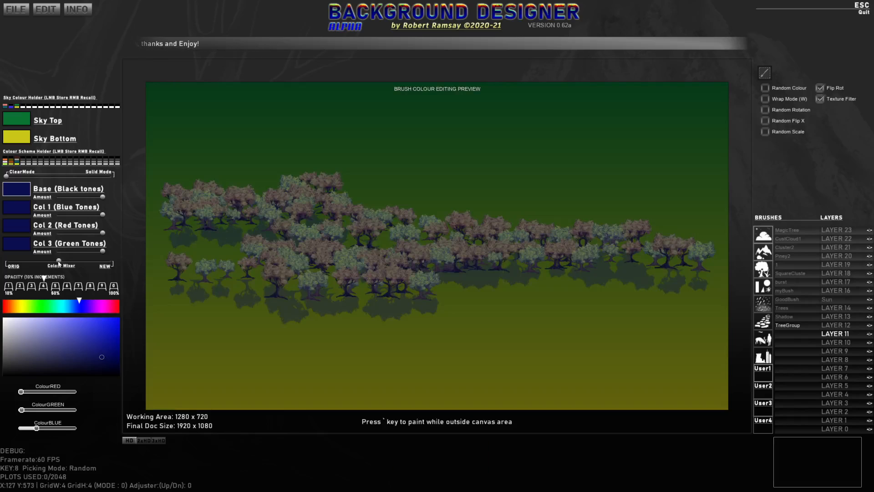
pyautogui.moveTo(58, 263); pyautogui.dragTo(1, 263)
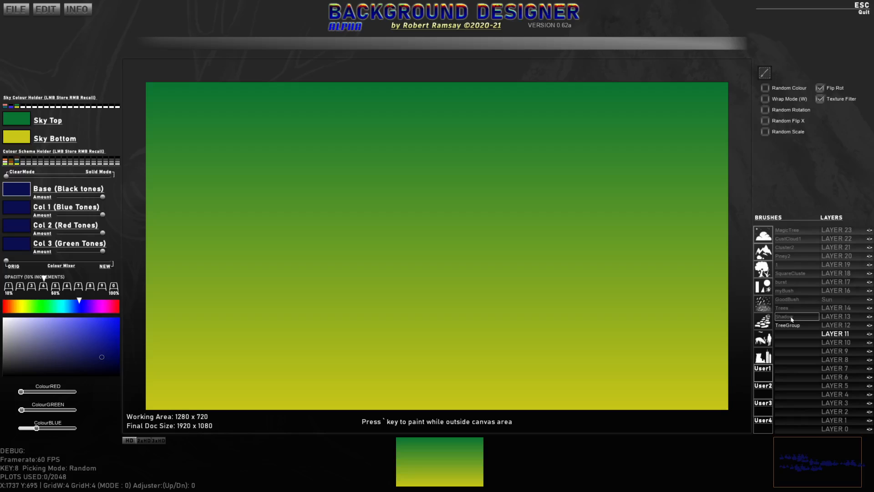
# Delete the Shadow brush, select the TreeGroup brush, and move its Colour Mixer slightly toward NEW.
pyautogui.press('Delete')
pyautogui.click(473, 266)
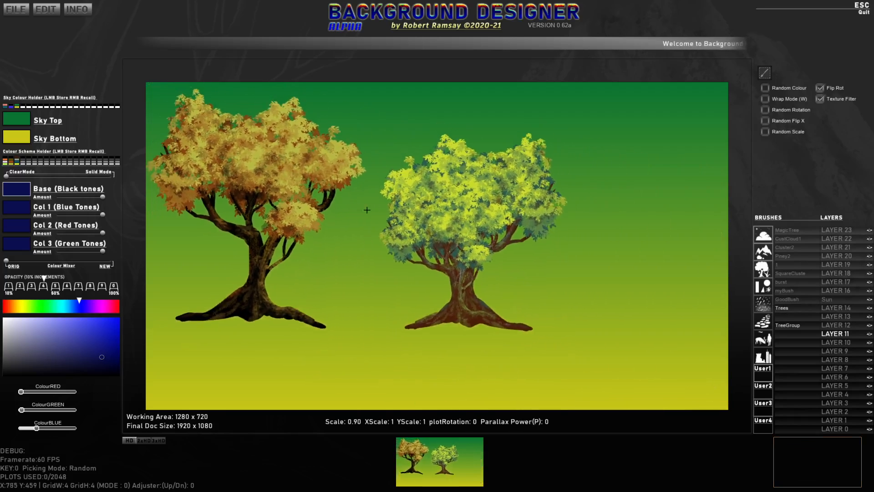
pyautogui.click(804, 328)
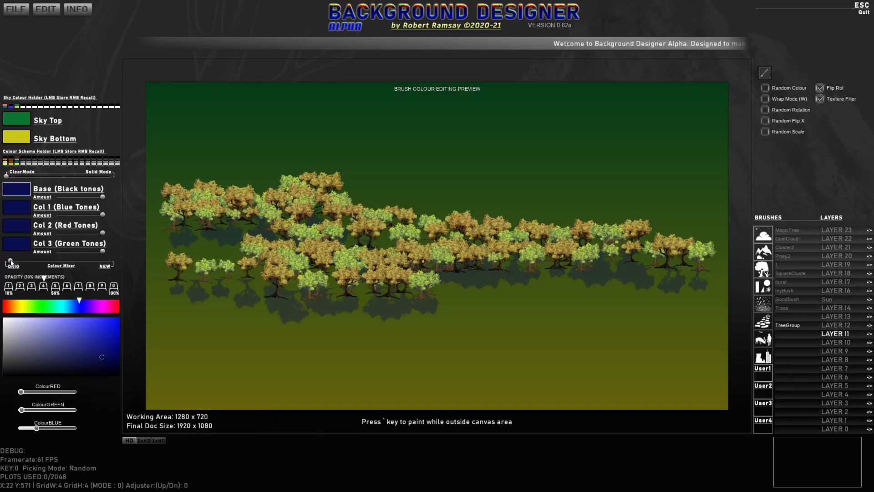
pyautogui.moveTo(9, 261); pyautogui.dragTo(17, 260)
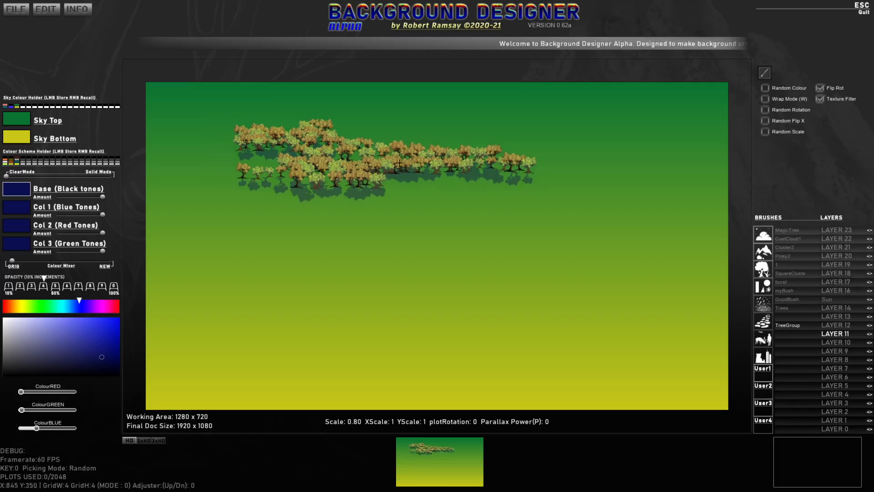
# Plot TreeGroup at scale 0.80 in overlapping rows on Layer 11, flipping it horizontally for some plots.
pyautogui.click(446, 166)
pyautogui.press('x')
pyautogui.press('x')
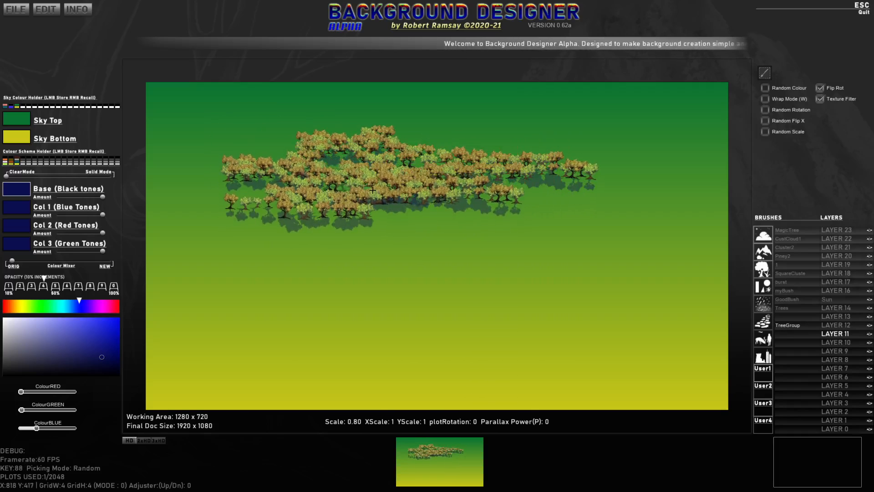
pyautogui.click(390, 187)
pyautogui.click(488, 203)
pyautogui.click(365, 224)
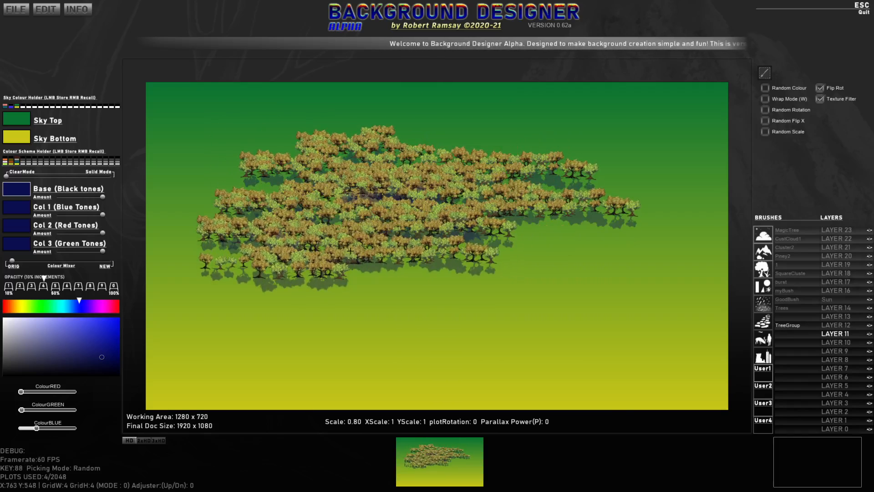
pyautogui.press('x')
pyautogui.click(430, 246)
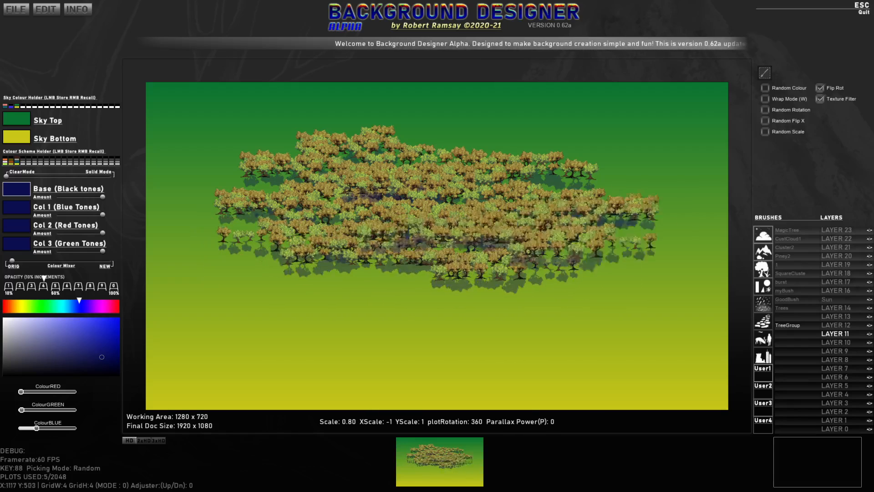
# Enable Random Colour and Random Flip X, plot trial tree groups down the canvas, and clear all plots.
pyautogui.click(765, 88)
pyautogui.click(495, 145)
pyautogui.click(440, 168)
pyautogui.click(389, 184)
pyautogui.moveTo(491, 189)
pyautogui.mouseDown()
pyautogui.moveTo(534, 210)
pyautogui.moveTo(346, 235)
pyautogui.moveTo(338, 256)
pyautogui.moveTo(477, 279)
pyautogui.mouseUp()
pyautogui.press('BackSpace')
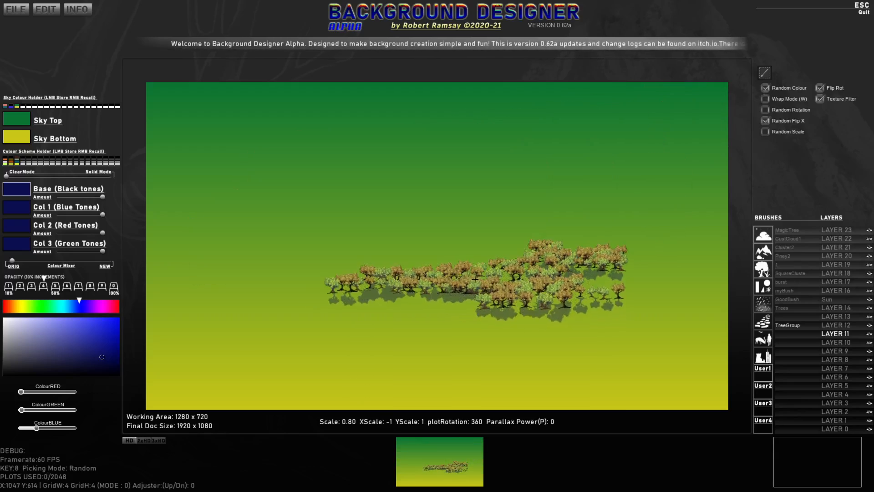
# Set the Colour Mixer fully to ORIG, shrink TreeGroup to scale 0.32, and plot a winding forest down the canvas.
pyautogui.moveTo(13, 262)
pyautogui.mouseDown()
pyautogui.moveTo(57, 260)
pyautogui.moveTo(0, 261)
pyautogui.mouseUp()
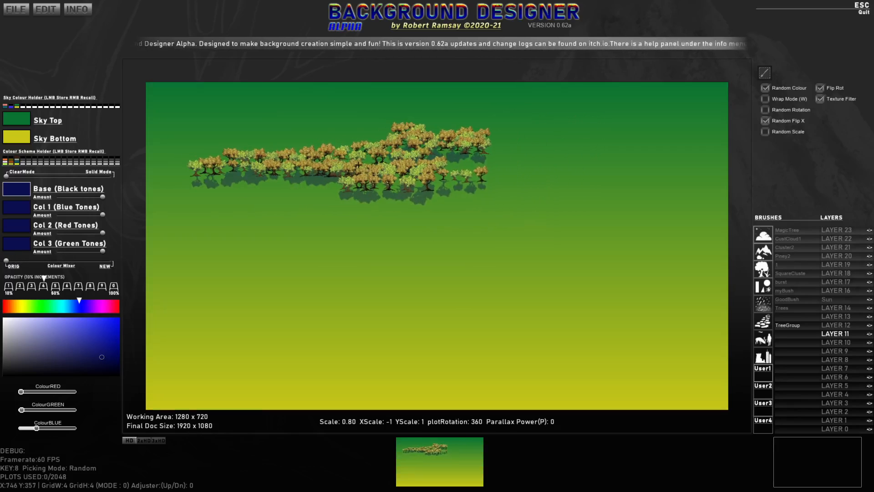
pyautogui.scroll(-10, 373, 164)
pyautogui.click(315, 158)
pyautogui.click(302, 163)
pyautogui.moveTo(339, 169)
pyautogui.mouseDown()
pyautogui.moveTo(354, 188)
pyautogui.moveTo(309, 194)
pyautogui.moveTo(271, 216)
pyautogui.moveTo(388, 237)
pyautogui.moveTo(312, 244)
pyautogui.moveTo(291, 259)
pyautogui.moveTo(447, 281)
pyautogui.moveTo(314, 287)
pyautogui.moveTo(441, 284)
pyautogui.moveTo(477, 296)
pyautogui.moveTo(442, 338)
pyautogui.moveTo(306, 337)
pyautogui.moveTo(487, 373)
pyautogui.mouseUp()
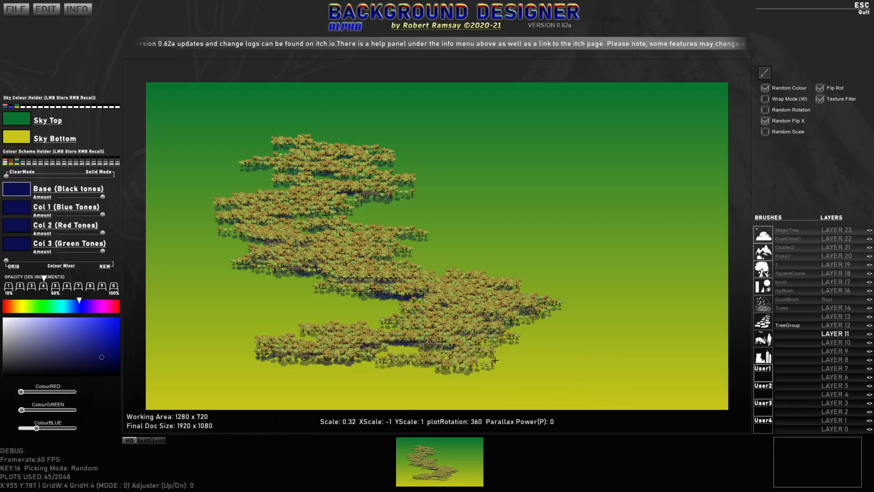
pyautogui.click(281, 360)
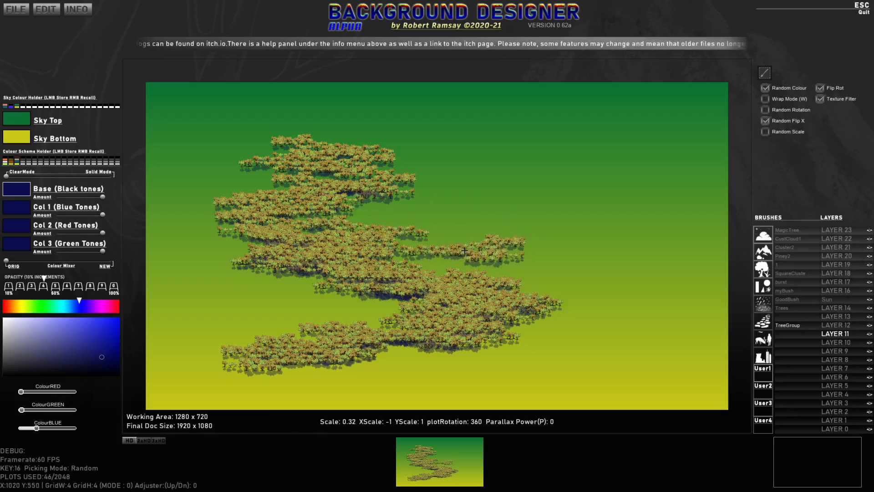
# Try out a series of random sky colour combinations behind the plotted forest.
pyautogui.press('space')
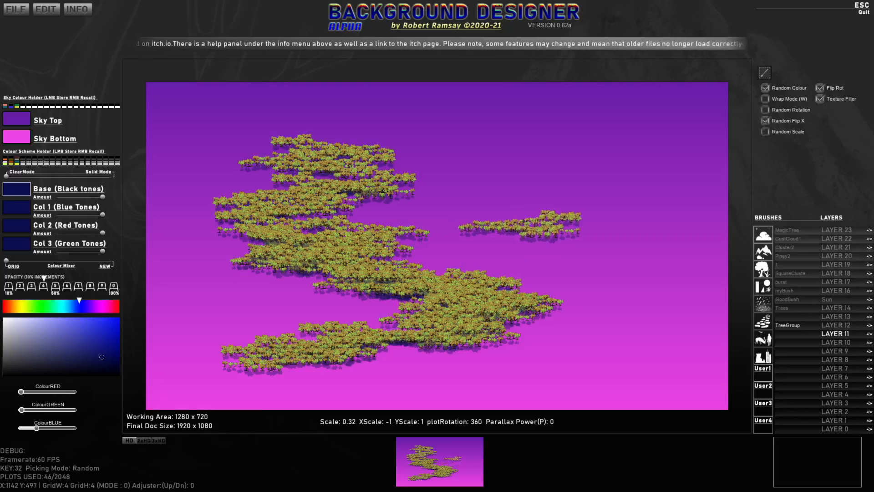
pyautogui.press('space')
pyautogui.press('space')
pyautogui.press('space')
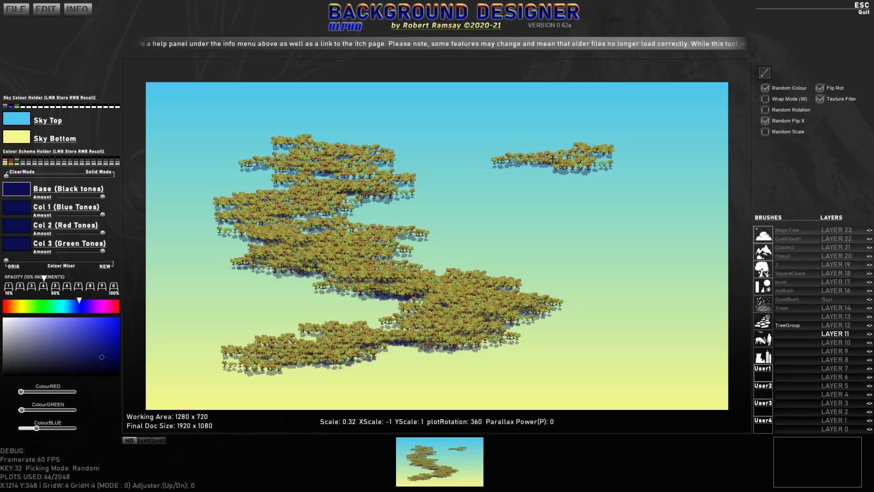
pyautogui.press('space')
pyautogui.press('space')
pyautogui.press('space')
pyautogui.press('space')
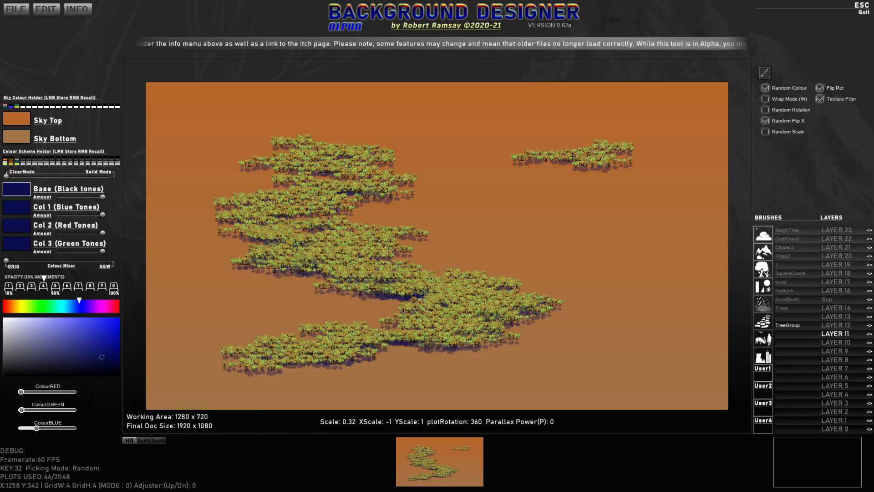
pyautogui.press('space')
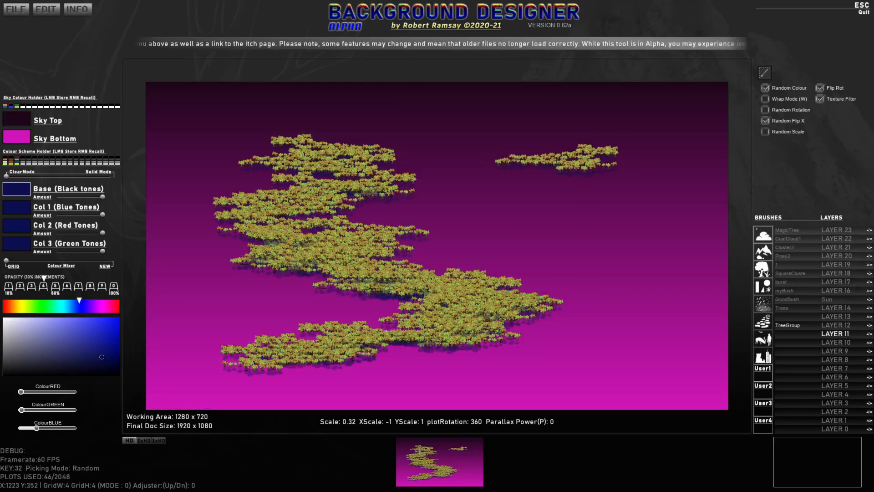
# Set the Colour Mixer about midway between ORIG and NEW and cycle TreeGroup through Random, Local and Document colour schemes.
pyautogui.press('Tab')
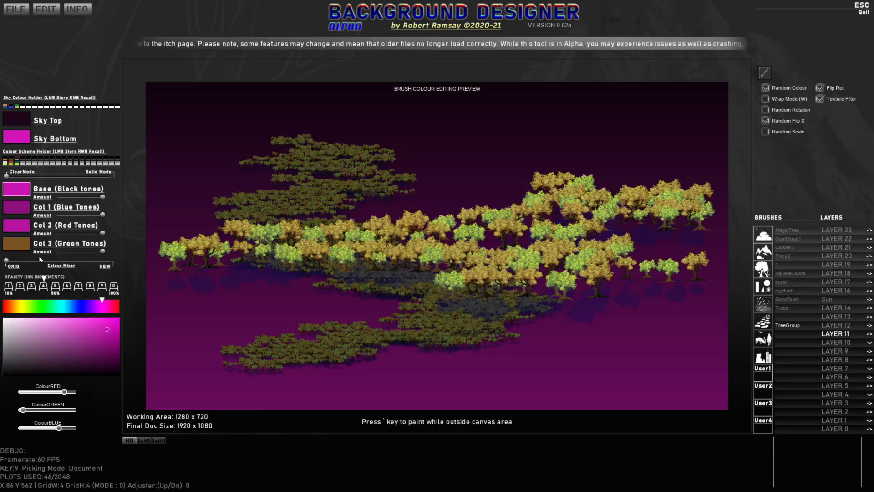
pyautogui.moveTo(40, 259); pyautogui.dragTo(52, 261)
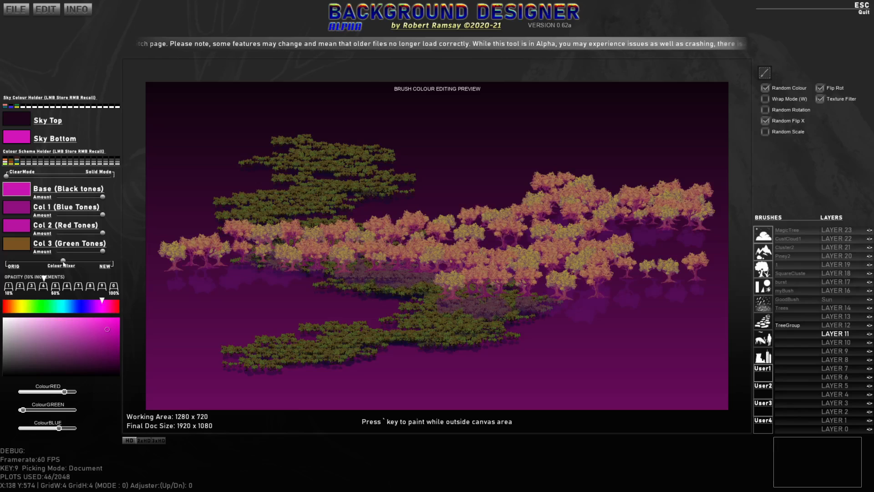
pyautogui.press('Tab')
pyautogui.press('Tab')
pyautogui.press('Tab')
pyautogui.press('Tab')
pyautogui.press('Tab')
pyautogui.press('Tab')
pyautogui.press('Tab')
pyautogui.press('Tab')
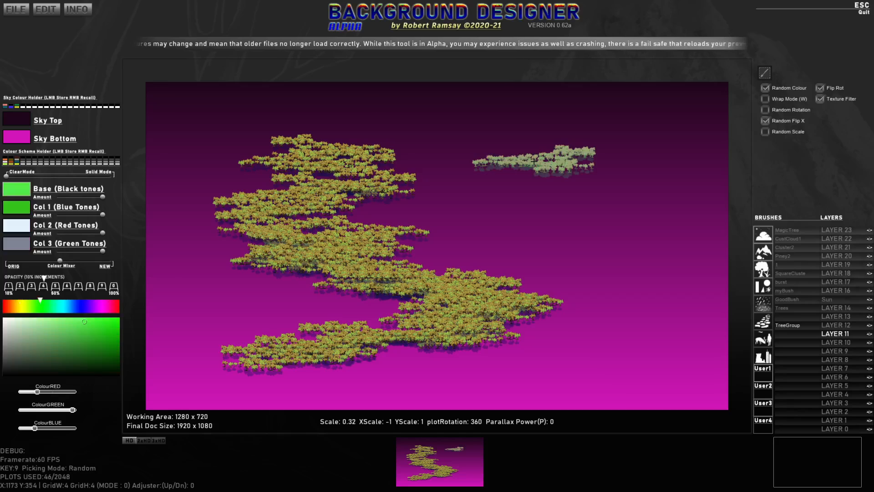
pyautogui.press('Tab')
pyautogui.press('Tab')
pyautogui.press('Tab')
pyautogui.press('Tab')
pyautogui.press('Tab')
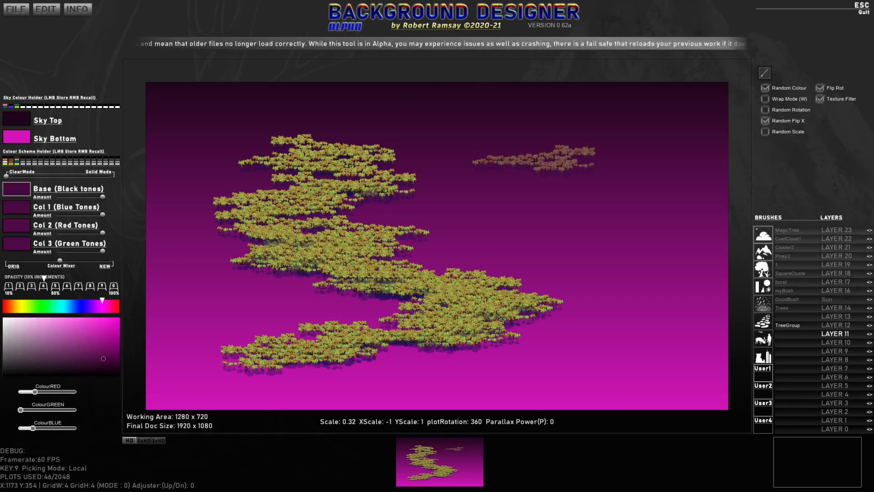
pyautogui.press('Tab')
pyautogui.press('Tab')
pyautogui.press('Tab')
pyautogui.press('Tab')
pyautogui.press('Tab')
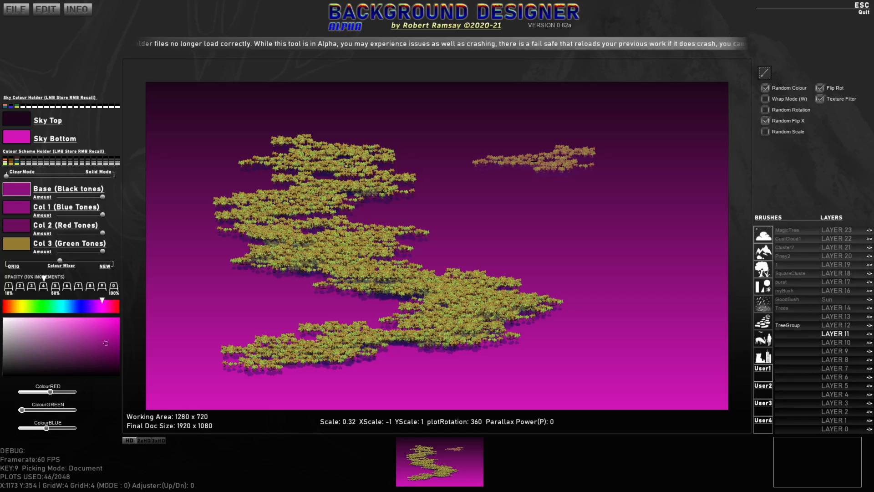
# Randomise the sky colours and replace the plotted forest with a new diagonal mass of randomly coloured TreeGroup plots.
pyautogui.press('space')
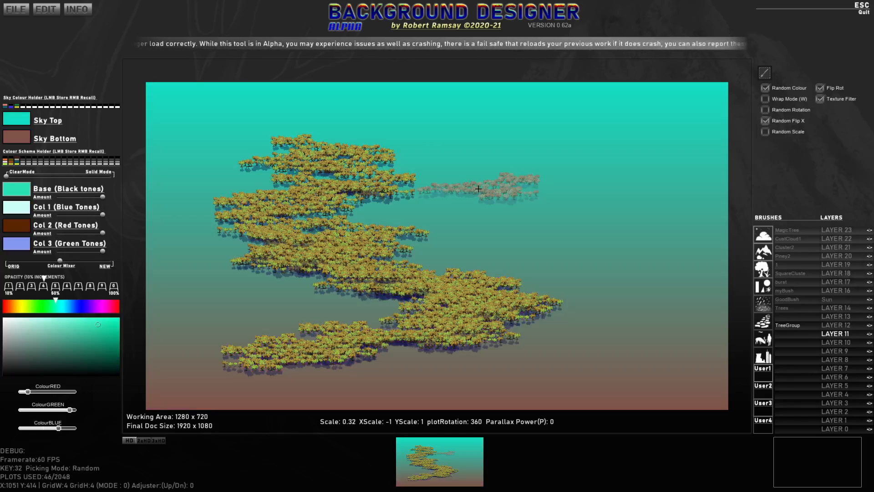
pyautogui.press('BackSpace')
pyautogui.moveTo(318, 140)
pyautogui.mouseDown()
pyautogui.moveTo(401, 163)
pyautogui.moveTo(298, 169)
pyautogui.moveTo(422, 186)
pyautogui.moveTo(265, 202)
pyautogui.moveTo(326, 223)
pyautogui.moveTo(537, 240)
pyautogui.moveTo(529, 255)
pyautogui.moveTo(297, 269)
pyautogui.moveTo(547, 291)
pyautogui.moveTo(537, 306)
pyautogui.moveTo(561, 311)
pyautogui.moveTo(574, 330)
pyautogui.moveTo(489, 337)
pyautogui.moveTo(560, 351)
pyautogui.moveTo(563, 360)
pyautogui.moveTo(371, 364)
pyautogui.moveTo(269, 141)
pyautogui.moveTo(265, 235)
pyautogui.moveTo(325, 209)
pyautogui.moveTo(433, 271)
pyautogui.moveTo(498, 214)
pyautogui.moveTo(579, 313)
pyautogui.mouseUp()
# Capture the whole plotted forest as a custom brush named Treeland.
pyautogui.click(765, 73)
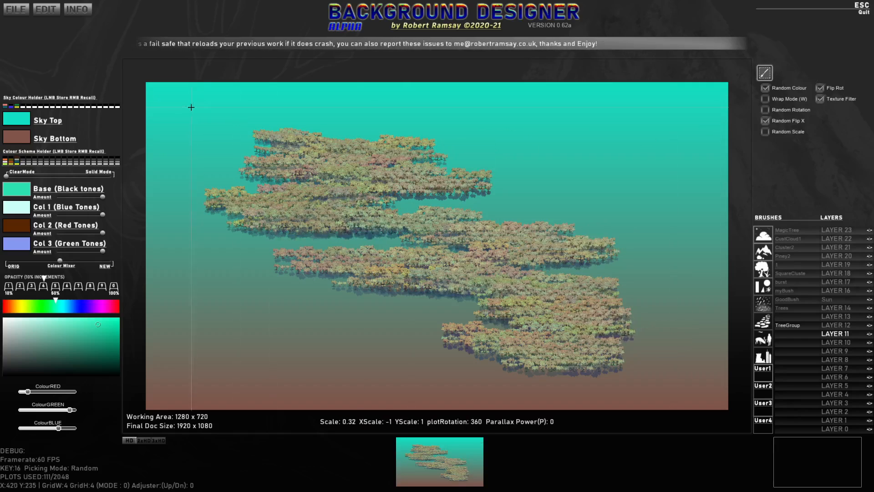
pyautogui.moveTo(187, 111)
pyautogui.mouseDown()
pyautogui.moveTo(660, 392)
pyautogui.moveTo(653, 391)
pyautogui.mouseUp()
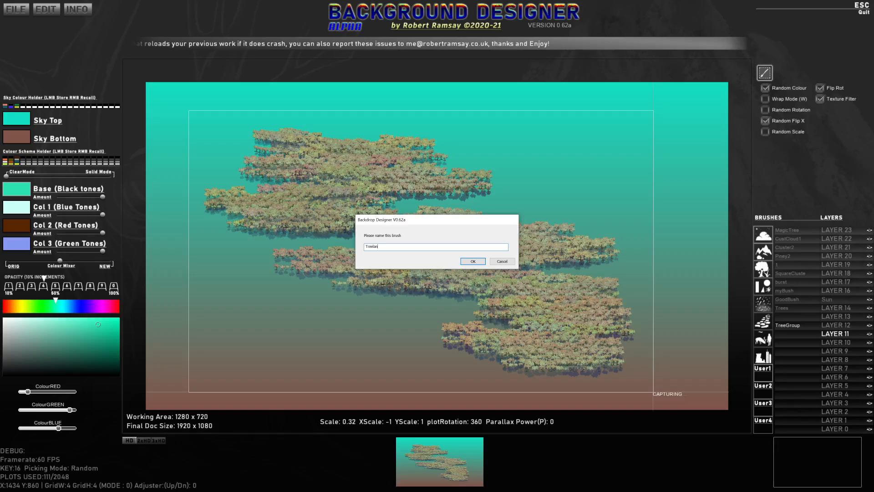
pyautogui.click(474, 261)
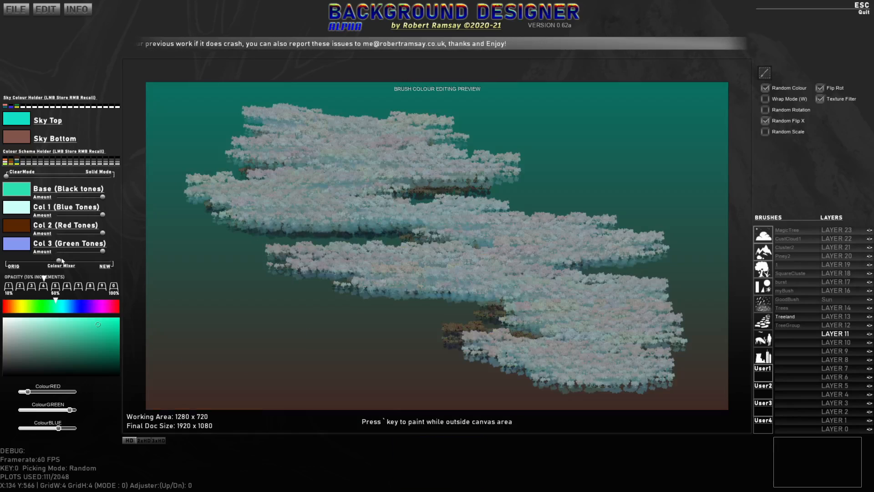
# Set Treeland's Colour Mixer fully to ORIG, disable Random Colour and Random Flip X, and shrink the brush to scale 0.25.
pyautogui.moveTo(60, 260); pyautogui.dragTo(0, 260)
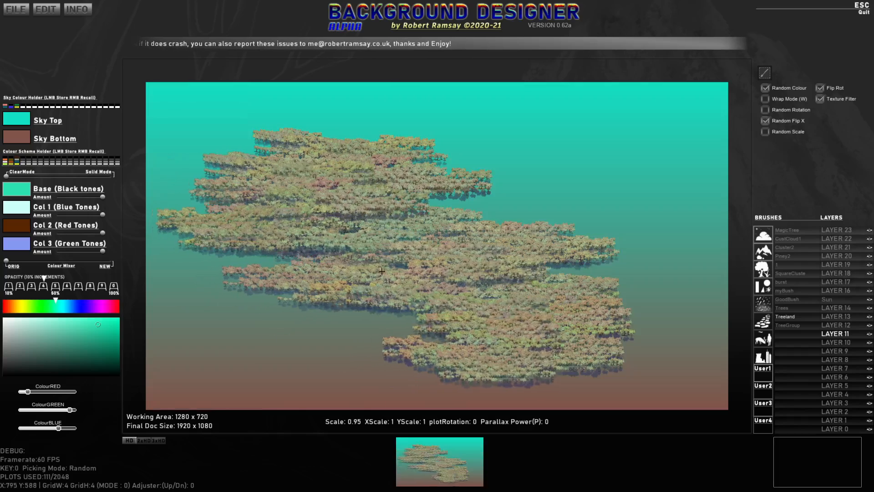
pyautogui.scroll(-3, 396, 220)
pyautogui.scroll(-9, 396, 220)
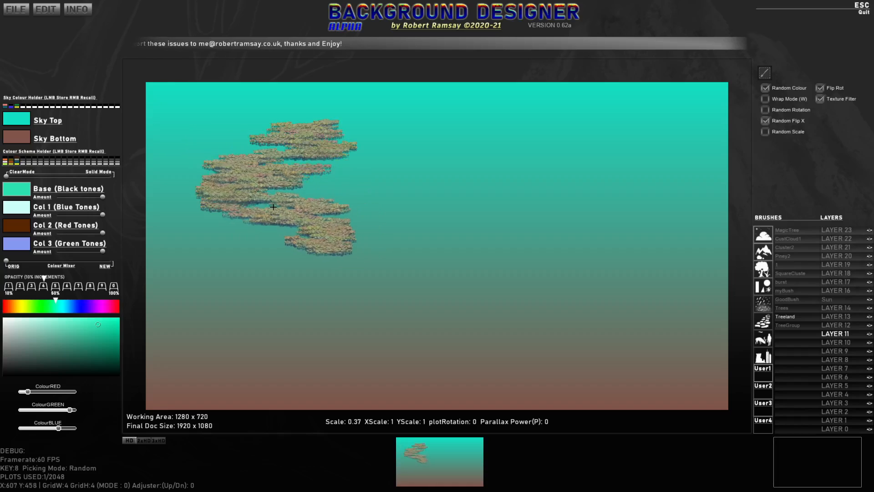
pyautogui.click(765, 88)
pyautogui.scroll(-3, 328, 167)
# Try plotting overlapping Treeland patches across the upper-left part of the canvas, and clear them.
pyautogui.click(247, 147)
pyautogui.click(226, 167)
pyautogui.click(281, 175)
pyautogui.click(318, 179)
pyautogui.click(296, 202)
pyautogui.click(242, 216)
pyautogui.click(283, 233)
pyautogui.click(299, 175)
pyautogui.click(356, 259)
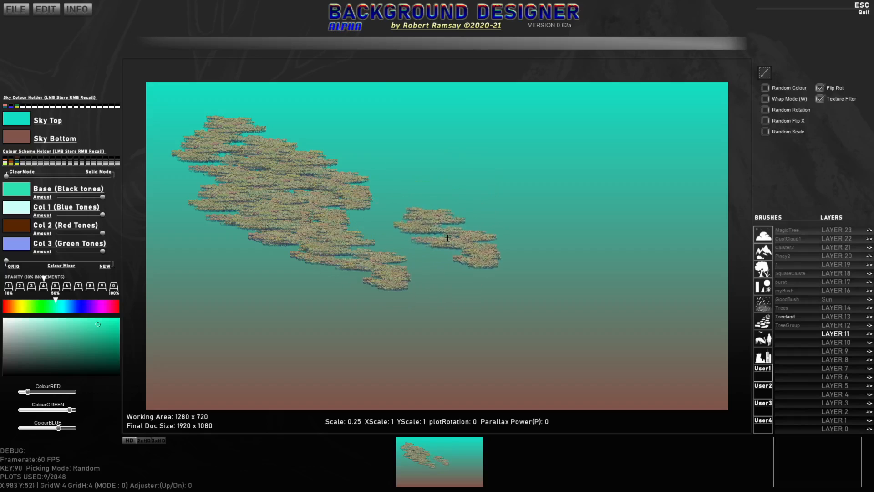
pyautogui.press('BackSpace')
# Shrink Treeland to scale 0.12, plot a trial patch over the right half of the canvas, and clear it.
pyautogui.scroll(-2, 449, 235)
pyautogui.moveTo(476, 182)
pyautogui.mouseDown()
pyautogui.moveTo(343, 249)
pyautogui.moveTo(329, 282)
pyautogui.moveTo(369, 304)
pyautogui.moveTo(581, 319)
pyautogui.mouseUp()
pyautogui.press('BackSpace')
# Plot Treeland at scale 0.40, rotation 15 and 30% opacity to cover the lower canvas with a wooded hill.
pyautogui.moveTo(69, 184)
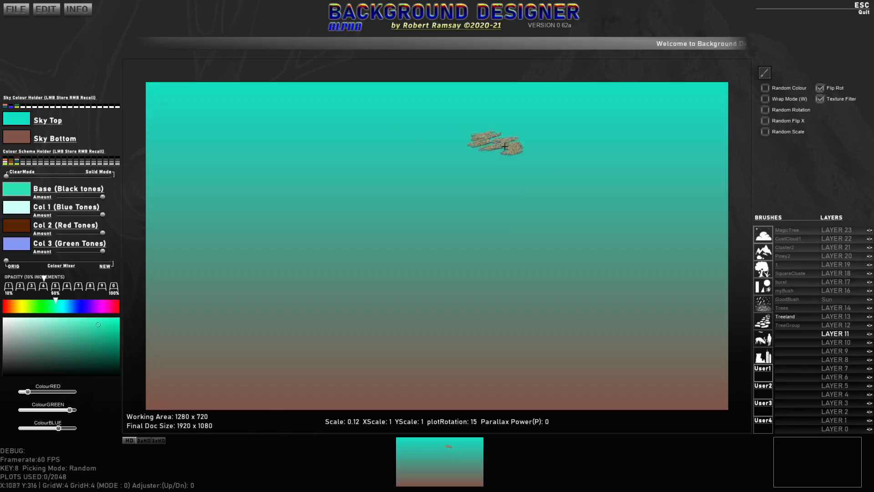
pyautogui.scroll(10, 427, 199)
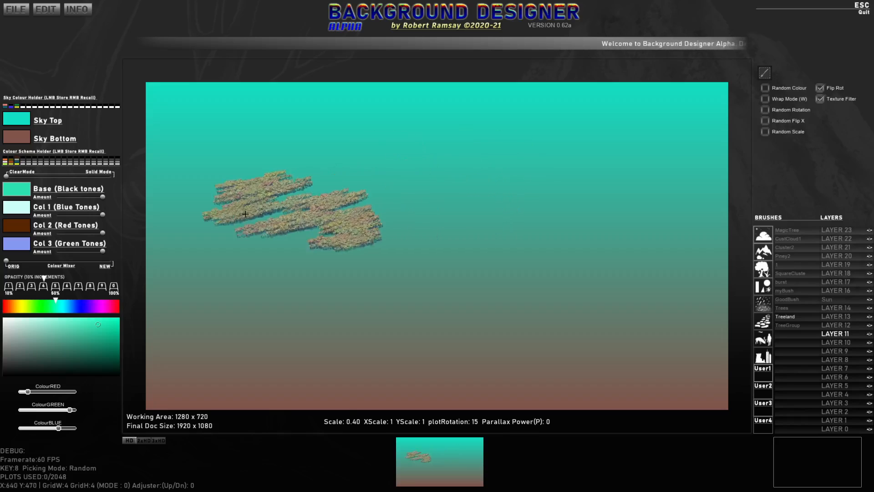
pyautogui.moveTo(90, 274)
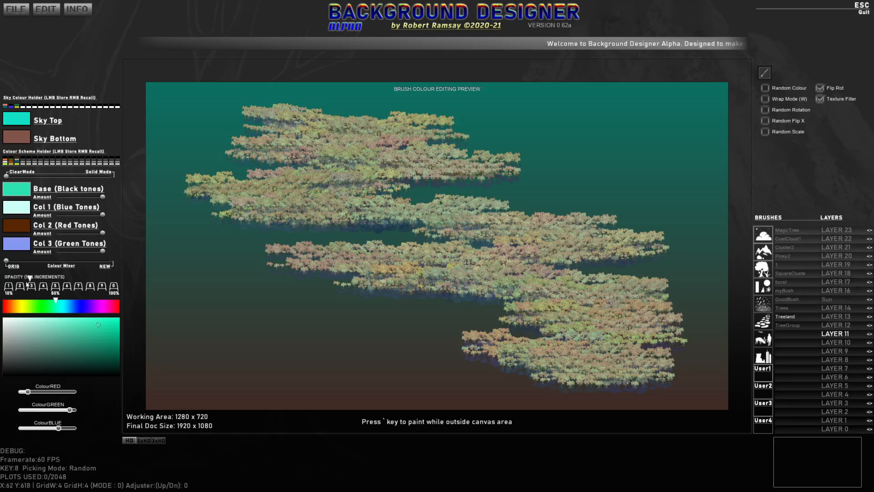
pyautogui.moveTo(483, 207)
pyautogui.mouseDown()
pyautogui.moveTo(353, 220)
pyautogui.moveTo(326, 249)
pyautogui.moveTo(354, 285)
pyautogui.moveTo(461, 297)
pyautogui.moveTo(593, 295)
pyautogui.moveTo(505, 174)
pyautogui.moveTo(408, 188)
pyautogui.moveTo(251, 265)
pyautogui.moveTo(335, 314)
pyautogui.moveTo(438, 339)
pyautogui.moveTo(496, 325)
pyautogui.moveTo(532, 232)
pyautogui.moveTo(212, 210)
pyautogui.moveTo(279, 253)
pyautogui.moveTo(277, 325)
pyautogui.moveTo(305, 375)
pyautogui.moveTo(624, 377)
pyautogui.moveTo(678, 272)
pyautogui.moveTo(555, 200)
pyautogui.moveTo(210, 200)
pyautogui.moveTo(225, 323)
pyautogui.moveTo(310, 382)
pyautogui.mouseUp()
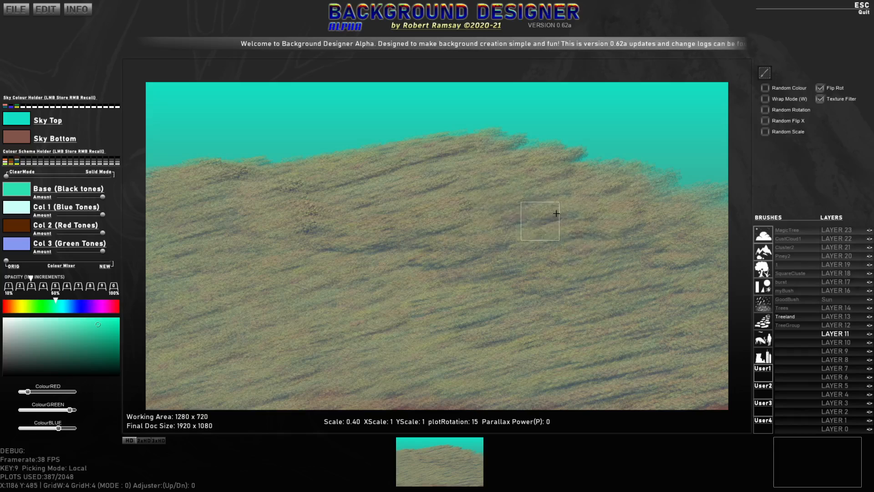
# Cycle Treeland through new colour schemes and set its Colour Mixer fully to NEW.
pyautogui.press('Tab')
pyautogui.press('Tab')
pyautogui.press('Tab')
pyautogui.press('Tab')
pyautogui.press('Tab')
pyautogui.press('Tab')
pyautogui.press('Tab')
pyautogui.press('Tab')
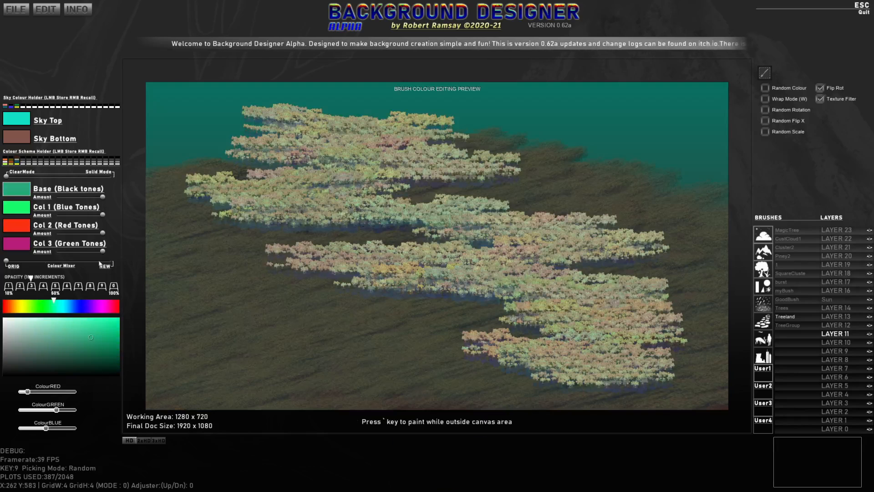
pyautogui.moveTo(11, 262); pyautogui.dragTo(111, 263)
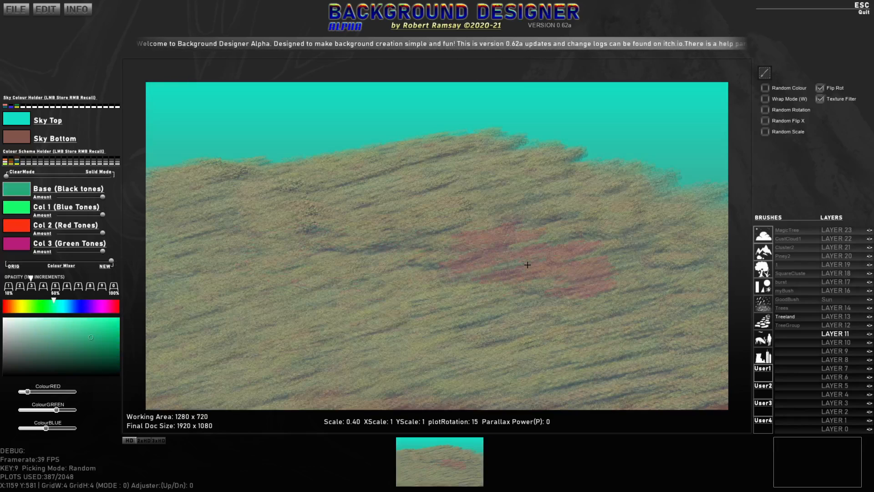
# Recolour the plotted hill repeatedly with different Random, Document and Local colour schemes.
pyautogui.press('r')
pyautogui.press('r')
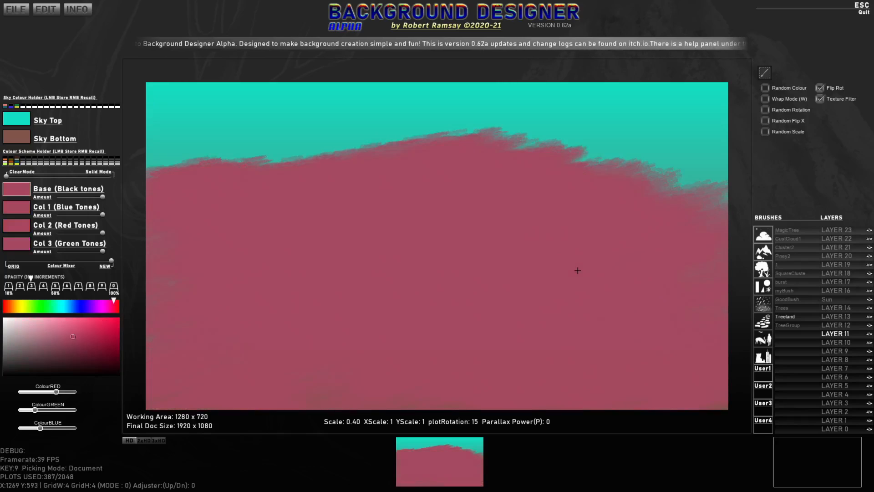
pyautogui.press('r')
pyautogui.press('r')
pyautogui.press('r')
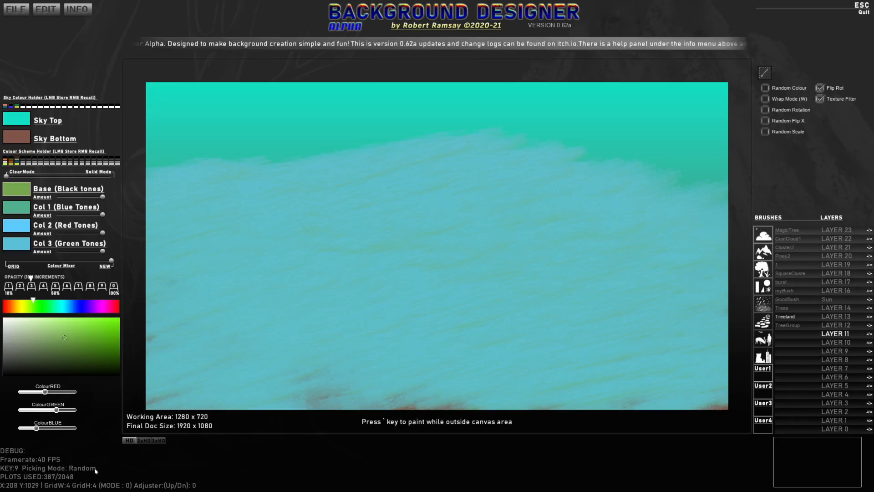
pyautogui.press('Tab')
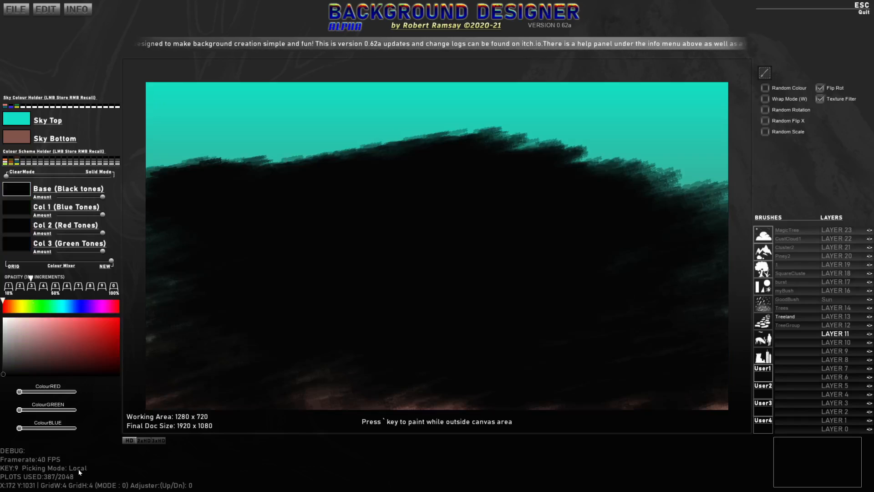
# Recolour the plotted hill repeatedly with Document and Random colour schemes.
pyautogui.press('r')
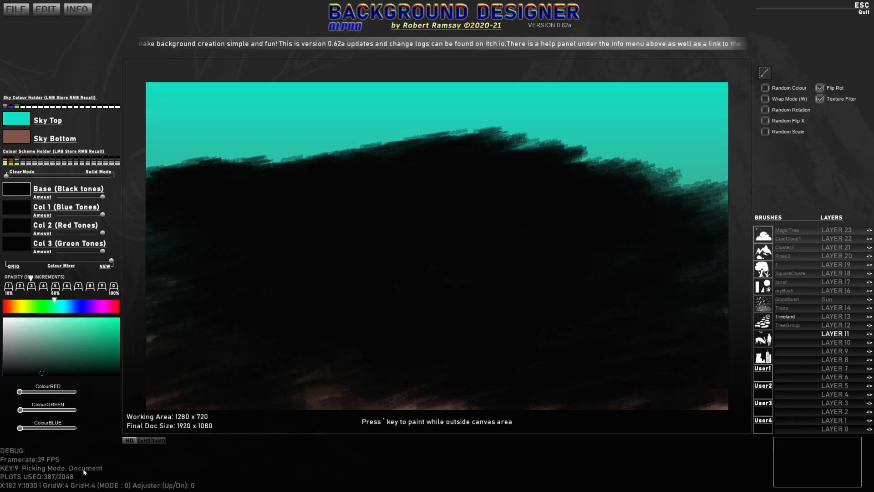
pyautogui.press('Tab')
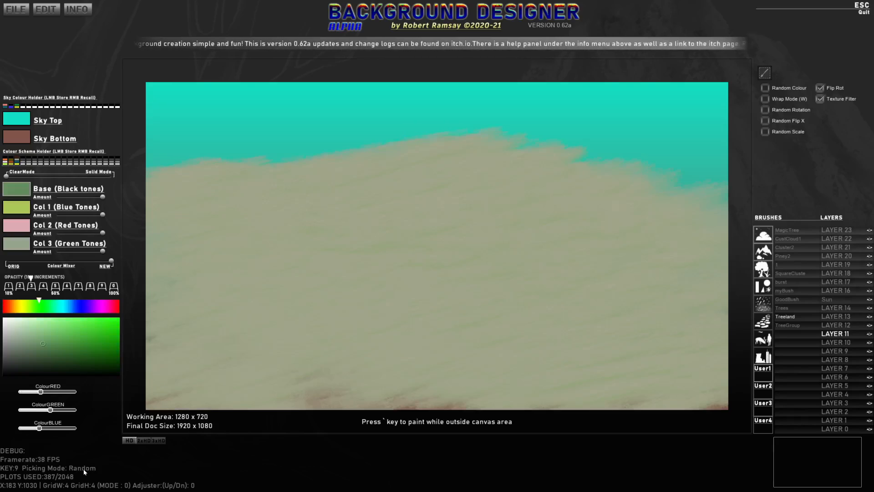
pyautogui.press('Tab')
pyautogui.press('Tab')
pyautogui.press('Tab')
pyautogui.press('Tab')
pyautogui.press('Tab')
pyautogui.press('Tab')
pyautogui.press('Tab')
pyautogui.press('Tab')
pyautogui.press('Tab')
pyautogui.press('Tab')
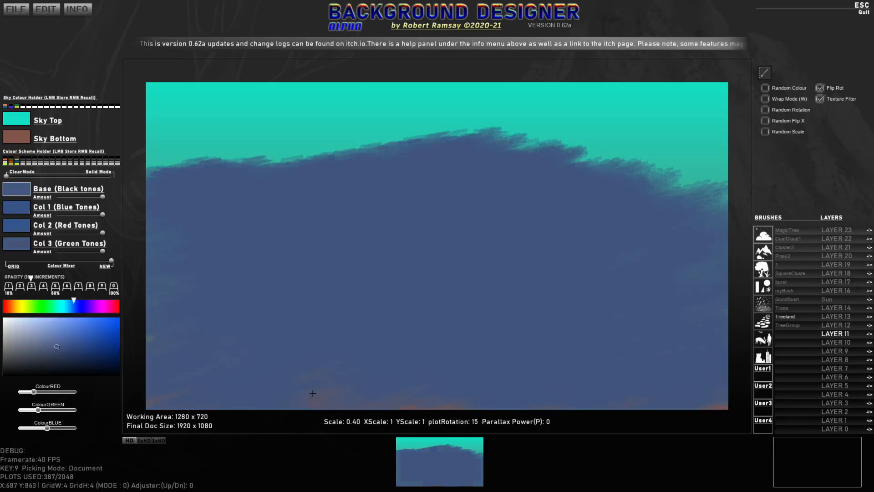
# Cycle Random colour schemes until the brush has a purple Base, lavender Col 1, light blue Col 2 and orange Col 3.
pyautogui.press('Tab')
pyautogui.press('Tab')
pyautogui.press('Tab')
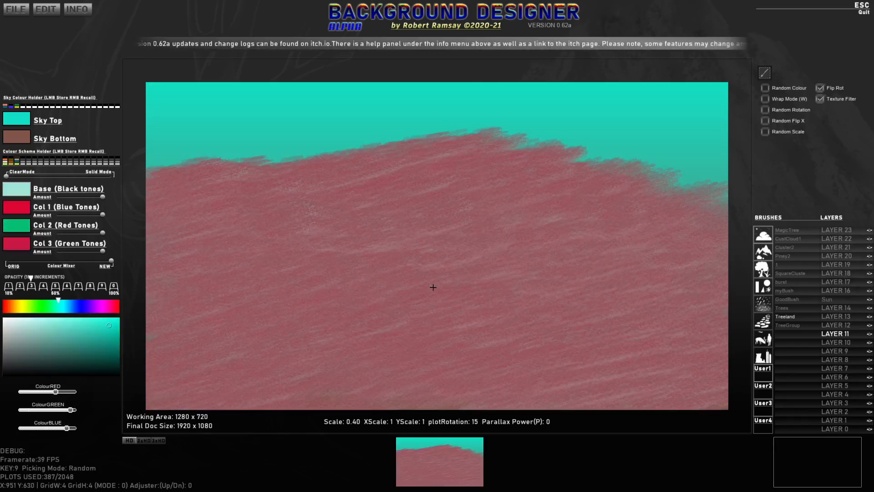
pyautogui.press('Tab')
pyautogui.press('Tab')
pyautogui.press('Tab')
pyautogui.press('Tab')
pyautogui.press('Tab')
pyautogui.press('Tab')
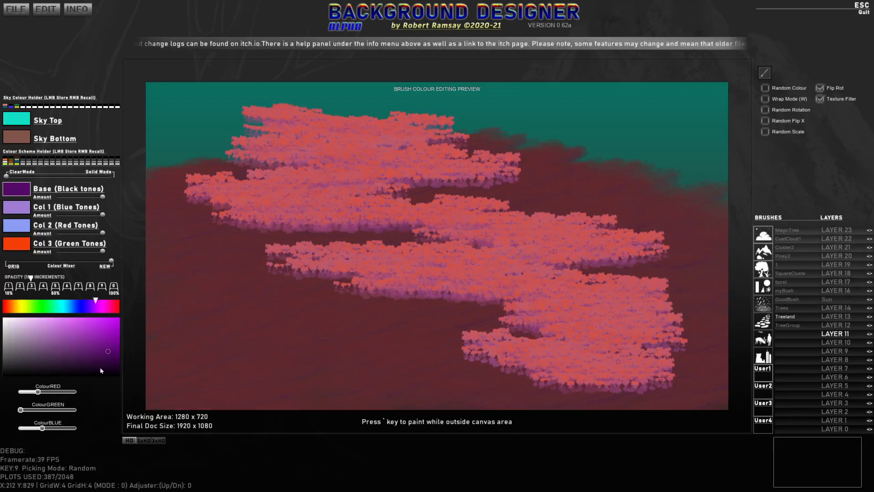
# Shift the Colour Mixer partway from NEW towards ORIG and darken the Base, Col 1 to dark purple and Col 2 to dark blue.
pyautogui.click(78, 263)
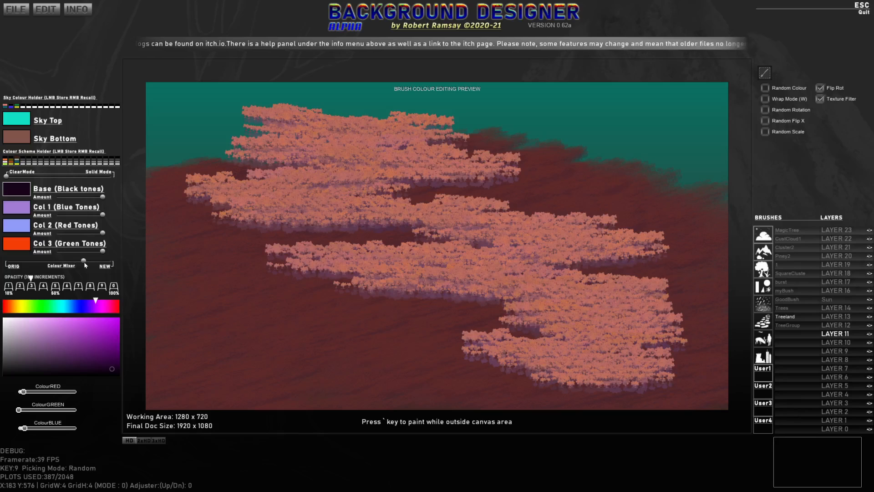
pyautogui.moveTo(82, 364)
pyautogui.mouseDown()
pyautogui.moveTo(92, 368)
pyautogui.moveTo(91, 355)
pyautogui.mouseUp()
pyautogui.press('b')
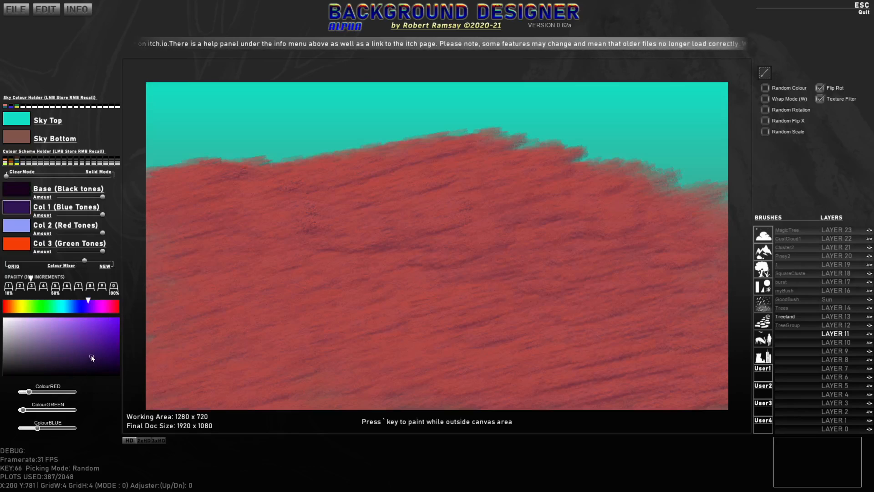
pyautogui.click(78, 330)
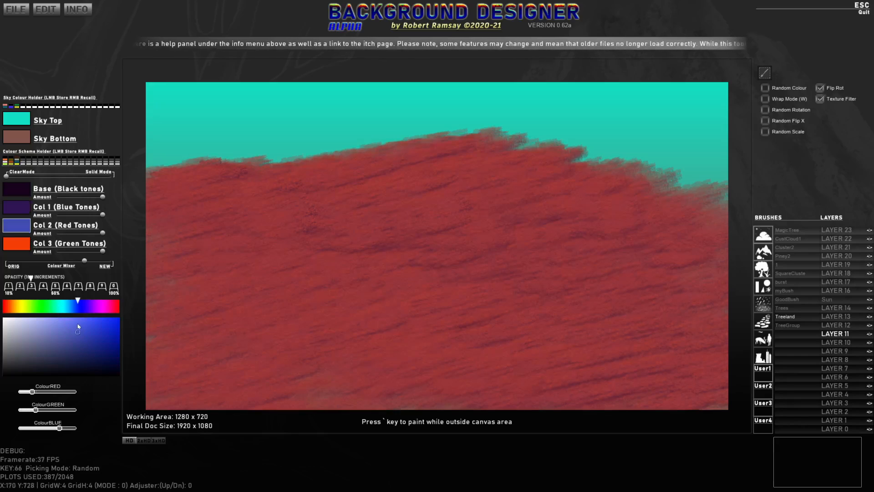
pyautogui.click(86, 308)
pyautogui.click(88, 345)
# Change Col 3 (Green Tones) to bright magenta to recolour the hill.
pyautogui.click(18, 246)
pyautogui.click(38, 319)
pyautogui.click(115, 320)
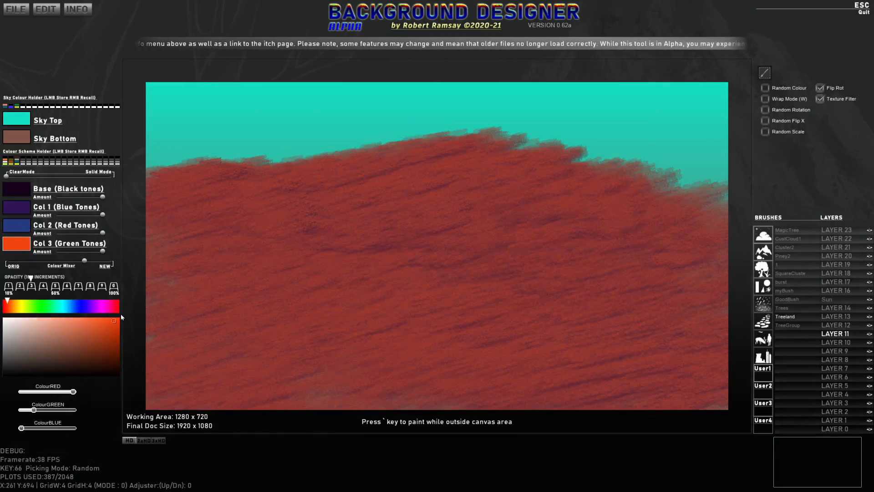
pyautogui.click(112, 307)
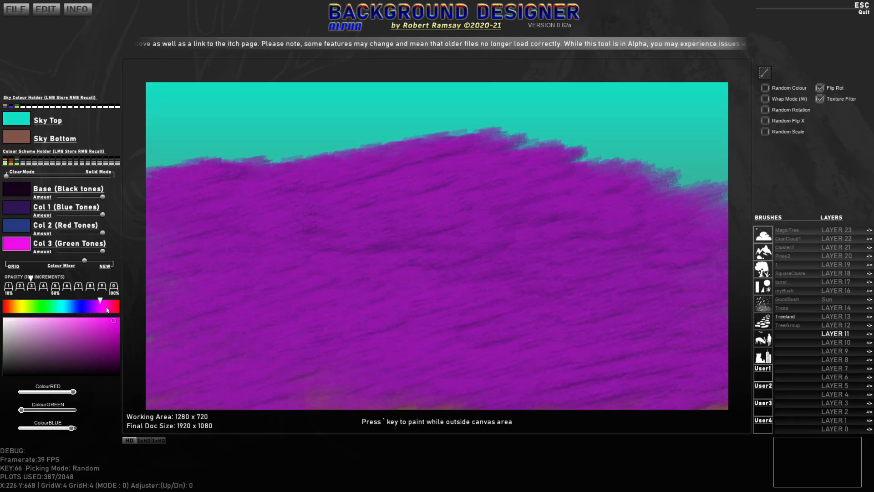
# Turn on Wrap Mode and plot TreeGroup clusters across the hill at scale 0.40 and 100% opacity.
pyautogui.press('w')
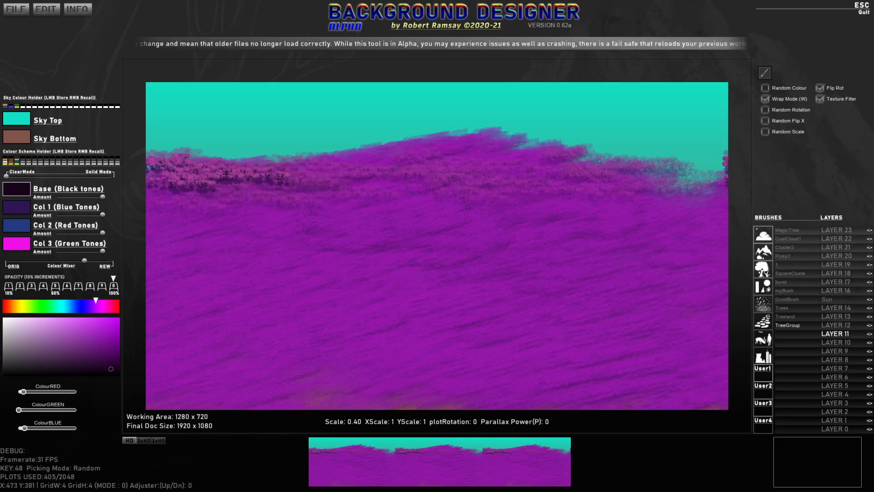
pyautogui.moveTo(406, 178); pyautogui.dragTo(520, 150)
pyautogui.moveTo(614, 241)
pyautogui.mouseDown()
pyautogui.moveTo(529, 264)
pyautogui.moveTo(538, 242)
pyautogui.moveTo(516, 287)
pyautogui.moveTo(439, 289)
pyautogui.moveTo(427, 286)
pyautogui.moveTo(434, 271)
pyautogui.moveTo(449, 305)
pyautogui.moveTo(359, 308)
pyautogui.mouseUp()
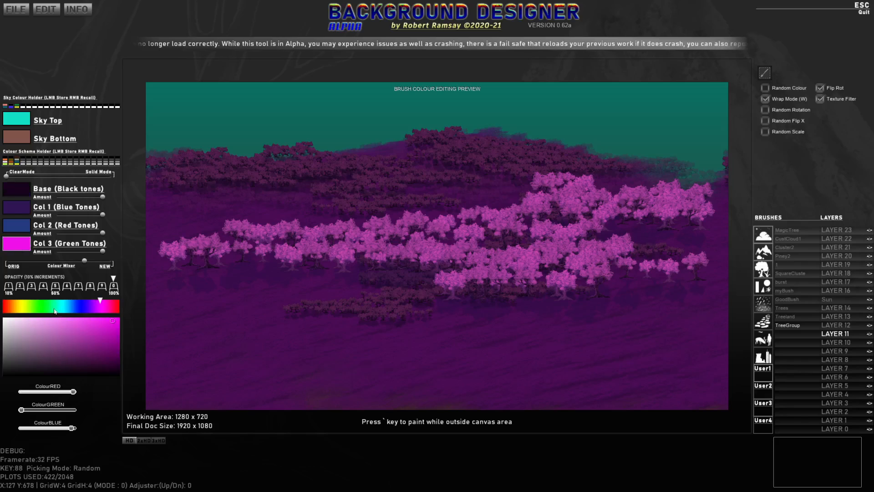
# Try green for Col 3, settle on pink, and plot another TreeGroup cluster on the hill's lower-left slope.
pyautogui.click(39, 308)
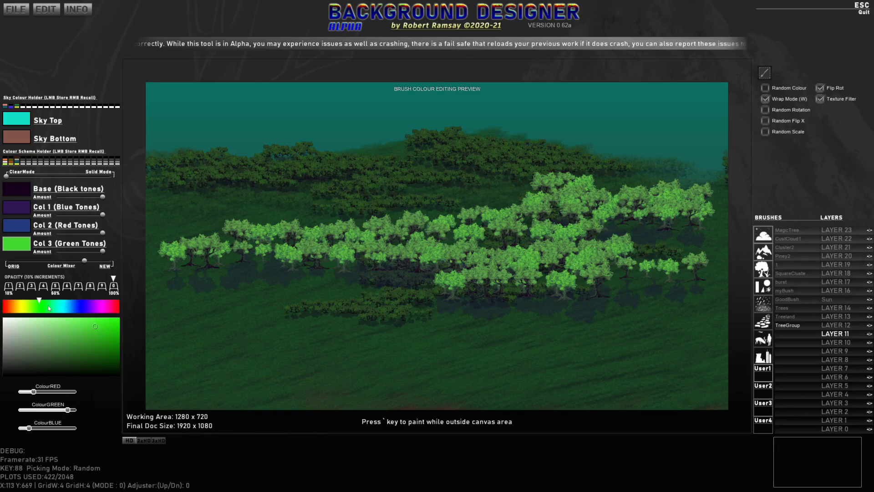
pyautogui.moveTo(40, 304); pyautogui.dragTo(106, 304)
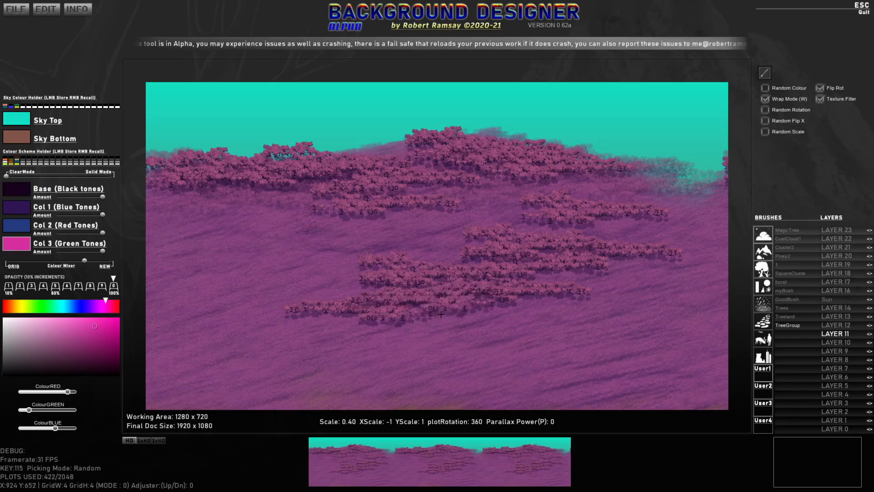
pyautogui.press('F3')
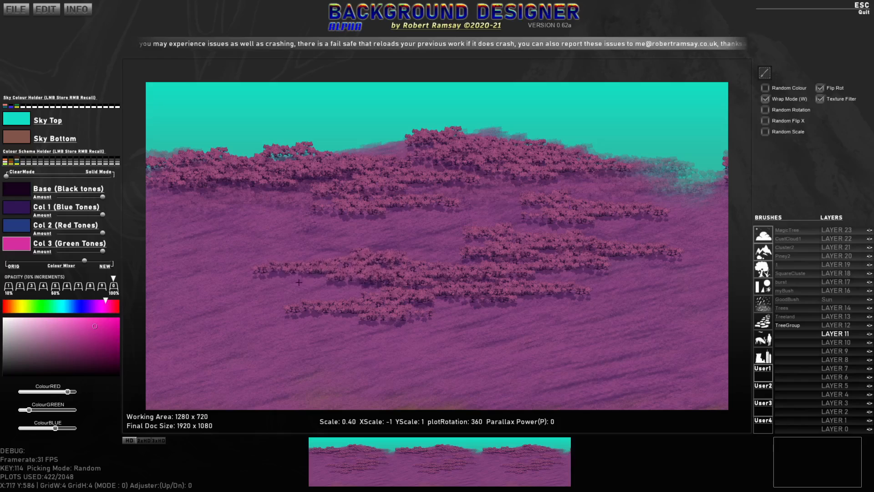
pyautogui.click(275, 297)
# Recolour the trees and hill with new schemes, ending on a purple Local scheme.
pyautogui.press('Tab')
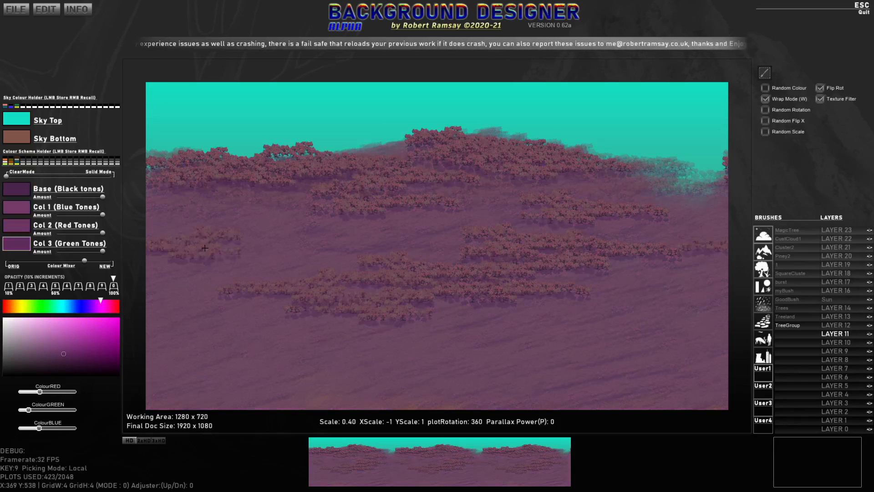
pyautogui.press('r')
pyautogui.press('Tab')
pyautogui.press('Tab')
pyautogui.press('Tab')
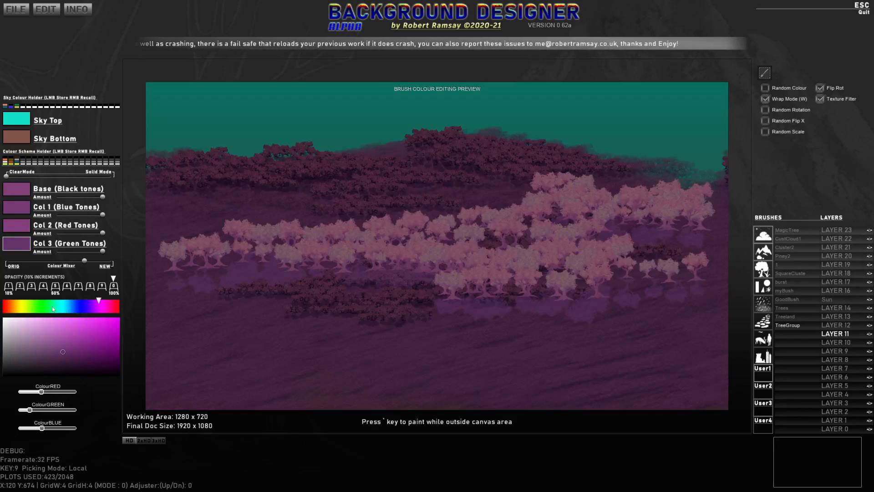
# Set TreeGroup's Col 3 to bright green and darken Col 2, Col 1 and Base to near black.
pyautogui.moveTo(52, 307); pyautogui.dragTo(38, 307)
pyautogui.moveTo(91, 334)
pyautogui.mouseDown()
pyautogui.moveTo(111, 319)
pyautogui.moveTo(93, 334)
pyautogui.moveTo(93, 326)
pyautogui.mouseUp()
pyautogui.click(16, 227)
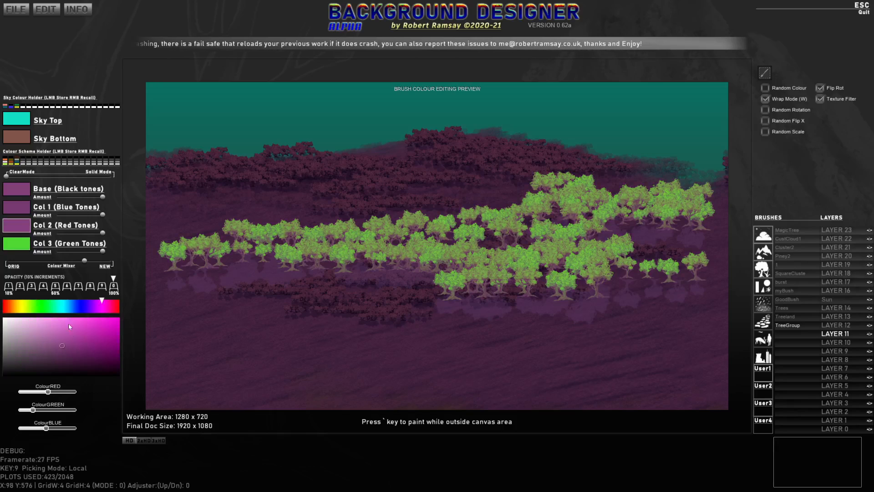
pyautogui.click(81, 367)
pyautogui.click(14, 208)
pyautogui.moveTo(97, 354); pyautogui.dragTo(78, 376)
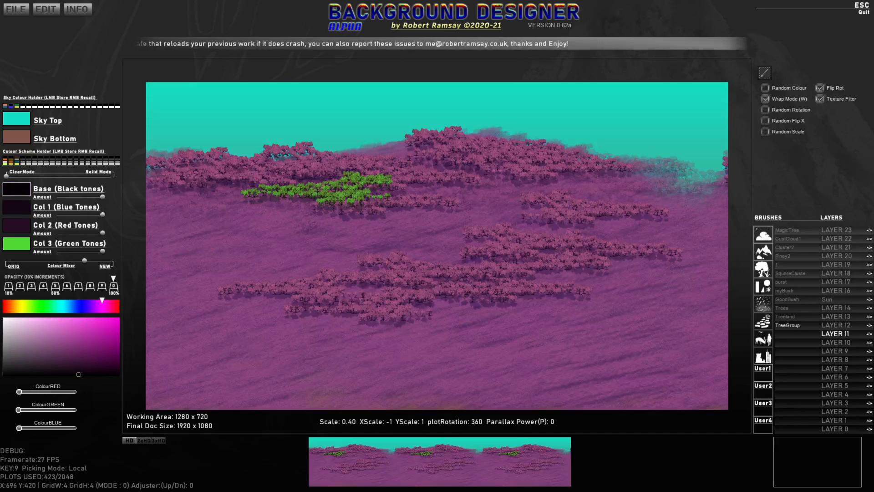
# Plot green TreeGroup clusters on the hill's upper-left slope, flipping the brush horizontally between plots.
pyautogui.click(259, 202)
pyautogui.press('x')
pyautogui.click(355, 221)
pyautogui.press('x')
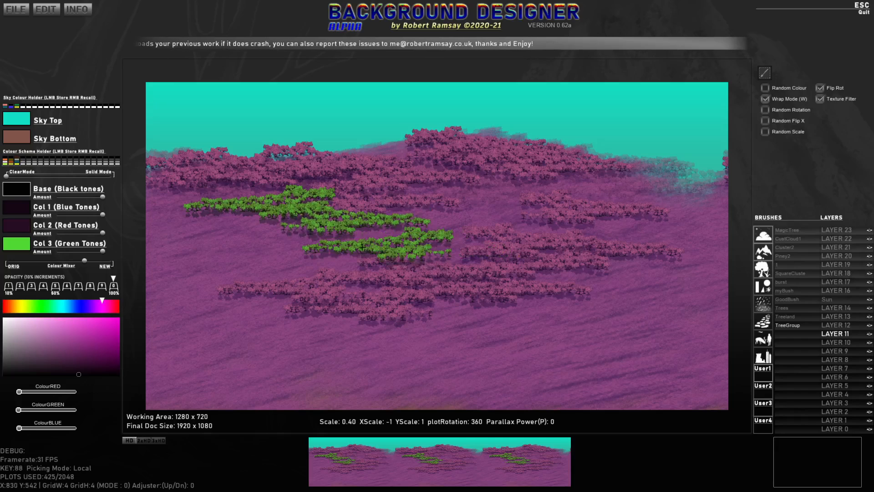
pyautogui.click(364, 247)
# Set Col 3 to yellow and plot yellow TreeGroup clusters across the middle of the hill, flipping the brush horizontally between some plots.
pyautogui.click(16, 241)
pyautogui.moveTo(71, 314); pyautogui.dragTo(25, 310)
pyautogui.click(94, 332)
pyautogui.click(420, 261)
pyautogui.click(339, 271)
pyautogui.press('x')
pyautogui.click(397, 286)
pyautogui.click(460, 284)
pyautogui.press('x')
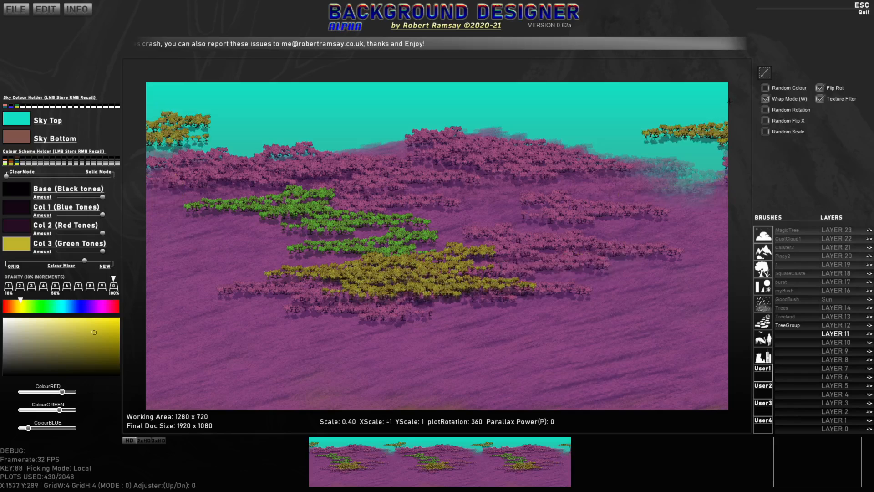
# Turn on Random Colour and plot a TreeGroup cluster right of the yellow trees.
pyautogui.click(765, 88)
pyautogui.click(544, 294)
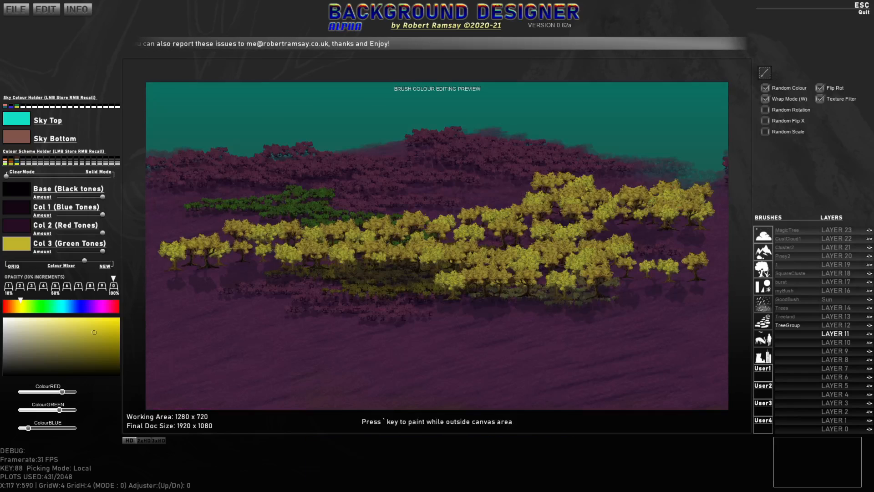
pyautogui.click(404, 324)
pyautogui.click(493, 308)
pyautogui.click(538, 311)
pyautogui.click(538, 333)
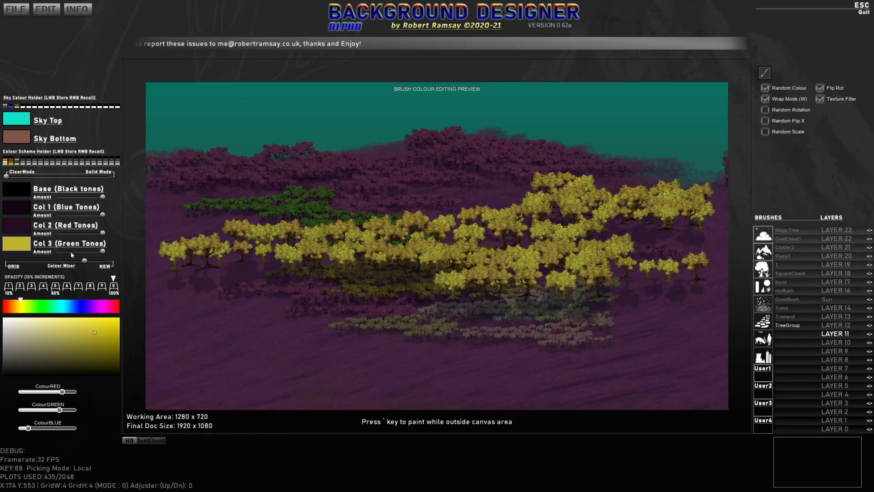
pyautogui.hotkey('ctrl', 'z')
pyautogui.hotkey('ctrl', 'z')
pyautogui.hotkey('ctrl', 'z')
pyautogui.hotkey('ctrl', 'z')
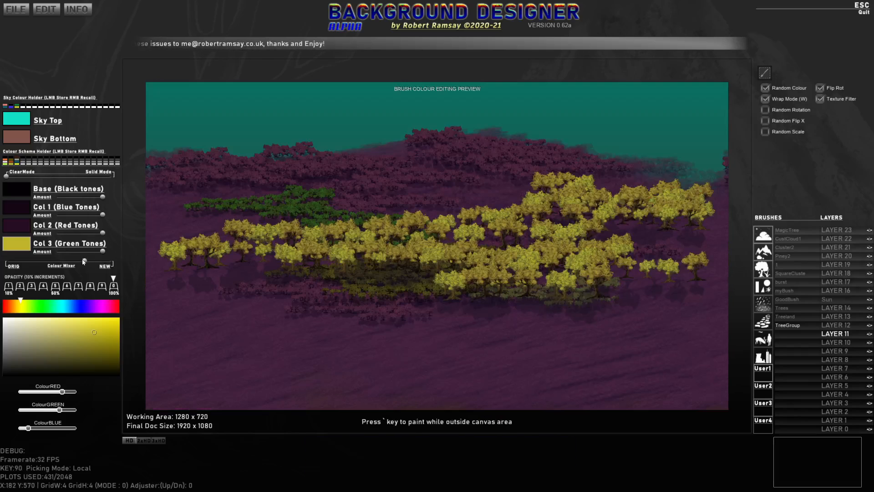
# Move the Colour Mixer close to ORIG and plot TreeGroup clusters down the hill's lower centre.
pyautogui.moveTo(84, 260); pyautogui.dragTo(18, 262)
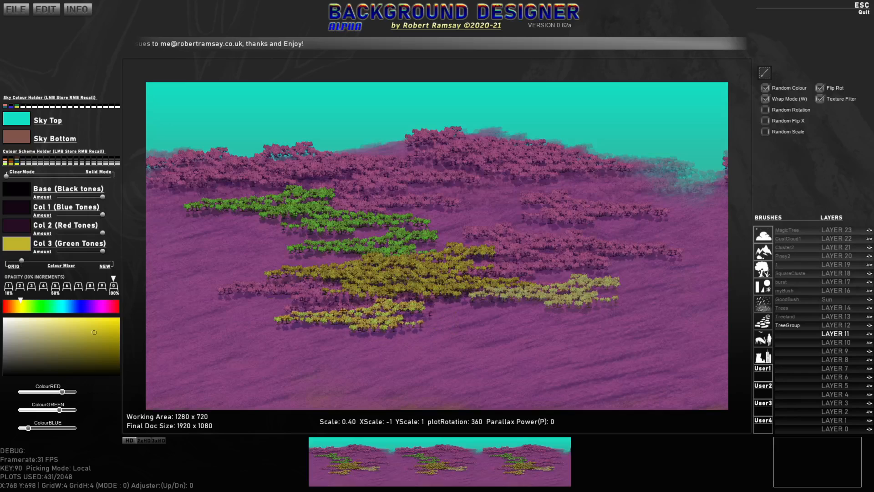
pyautogui.click(317, 300)
pyautogui.click(415, 310)
pyautogui.moveTo(347, 329)
pyautogui.mouseDown()
pyautogui.moveTo(455, 329)
pyautogui.moveTo(496, 352)
pyautogui.moveTo(464, 358)
pyautogui.moveTo(415, 341)
pyautogui.moveTo(337, 353)
pyautogui.moveTo(364, 369)
pyautogui.mouseUp()
pyautogui.click(395, 374)
pyautogui.click(461, 378)
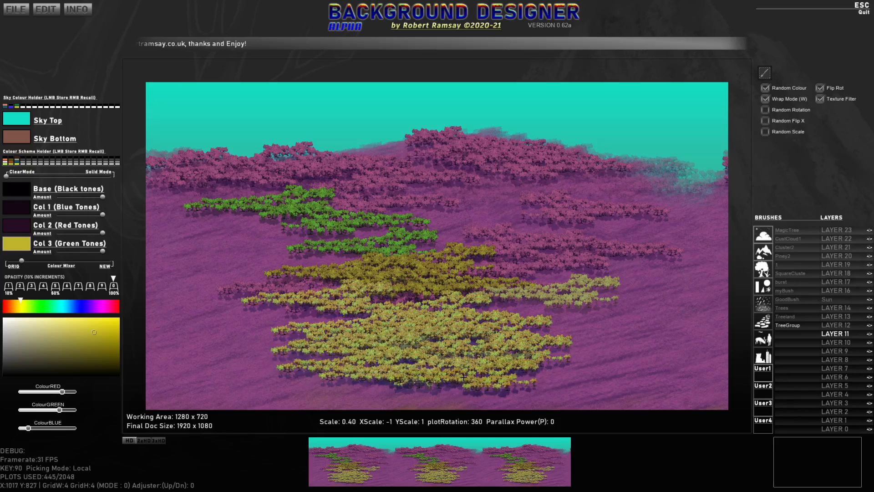
# Plot more TreeGroup clusters along the hill's lower right and across the wrapped left edge.
pyautogui.click(604, 367)
pyautogui.click(655, 369)
pyautogui.click(148, 321)
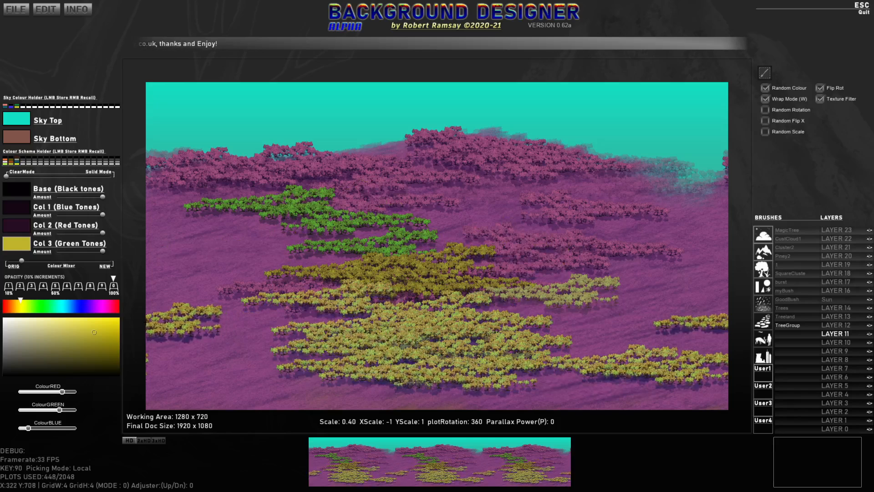
pyautogui.click(151, 269)
# Plot TreeGroup clusters over the upper slope around the wrap seam, flipping the brush horizontally between some plots.
pyautogui.moveTo(371, 257); pyautogui.dragTo(670, 250)
pyautogui.click(451, 187)
pyautogui.press('x')
pyautogui.click(396, 203)
pyautogui.click(473, 220)
pyautogui.click(532, 230)
pyautogui.press('x')
pyautogui.click(459, 200)
pyautogui.click(457, 187)
pyautogui.click(459, 165)
pyautogui.click(350, 170)
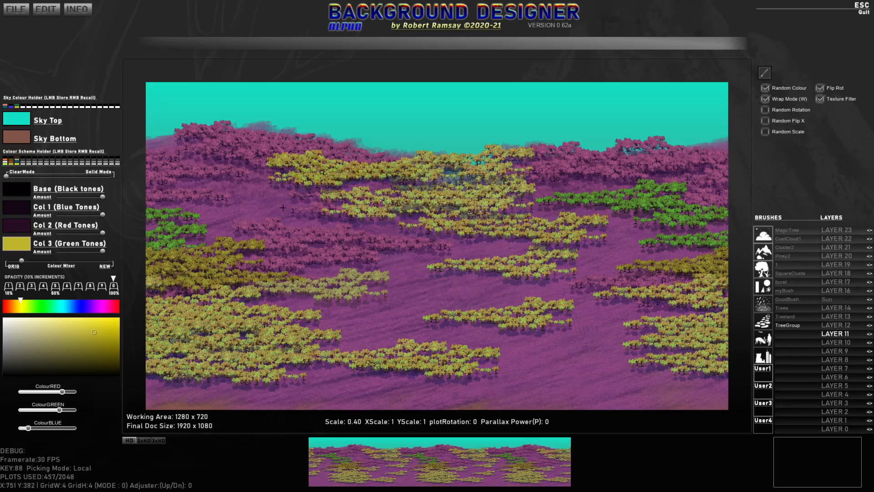
pyautogui.click(281, 209)
# Fill the lower hill with TreeGroup clusters, enlarging the brush to scale 0.62 for the nearer trees.
pyautogui.click(446, 298)
pyautogui.click(501, 355)
pyautogui.click(499, 381)
pyautogui.scroll(11, 500, 381)
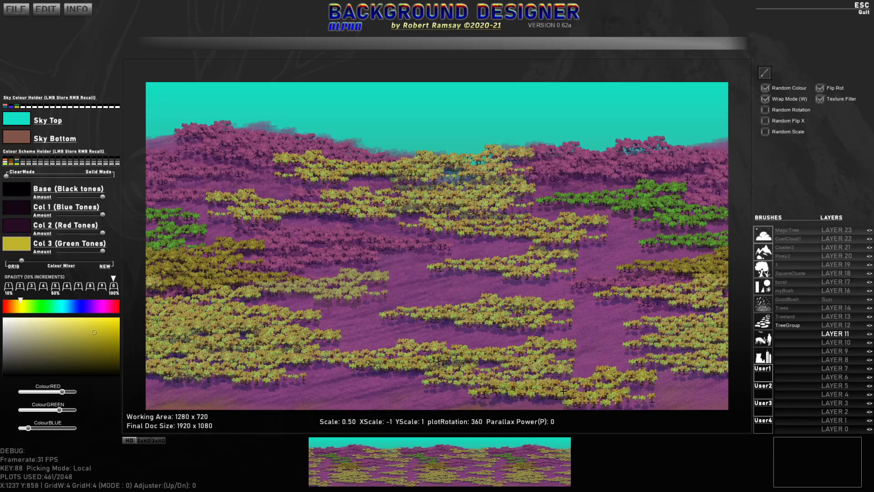
pyautogui.click(547, 331)
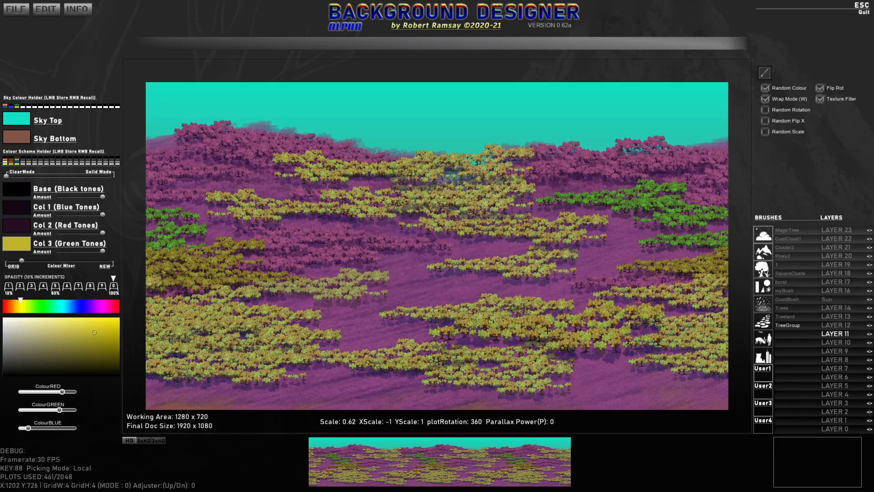
pyautogui.click(471, 355)
pyautogui.press('x')
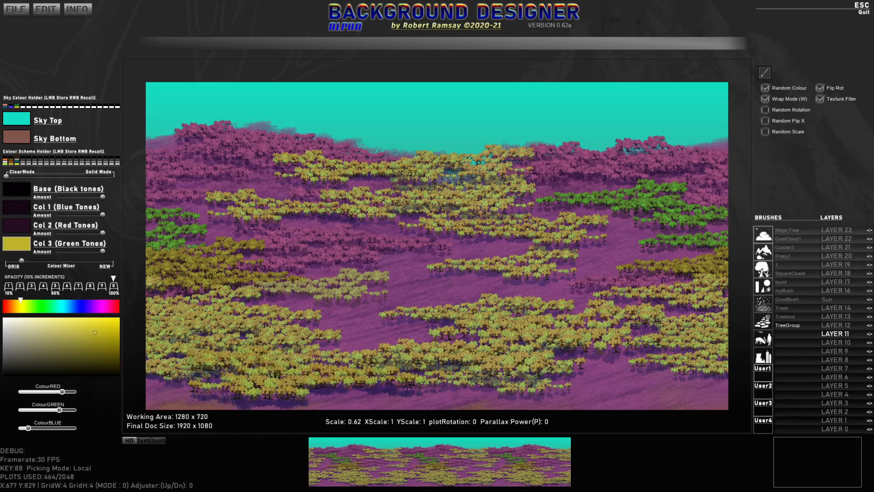
pyautogui.click(531, 138)
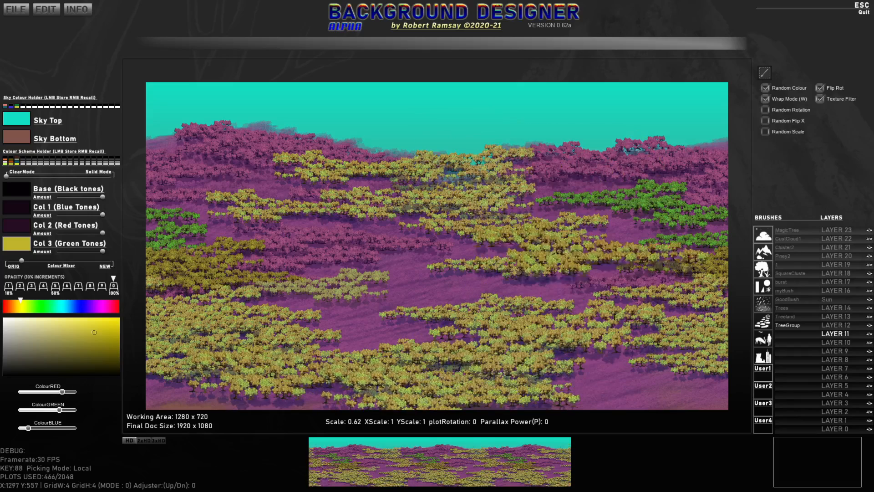
# Enlarge TreeGroup to scale 0.82 and plot larger clusters along the hill's bottom edge.
pyautogui.scroll(4, 609, 343)
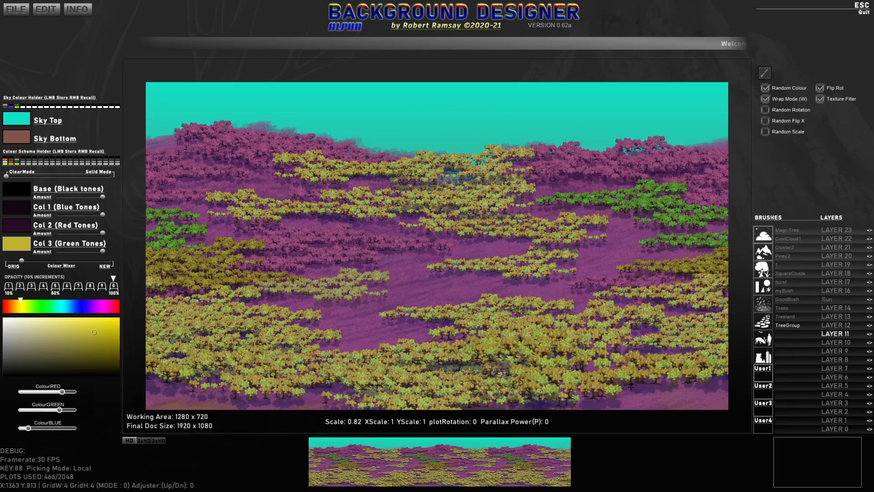
pyautogui.moveTo(624, 379)
pyautogui.mouseDown()
pyautogui.moveTo(758, 339)
pyautogui.moveTo(740, 341)
pyautogui.mouseUp()
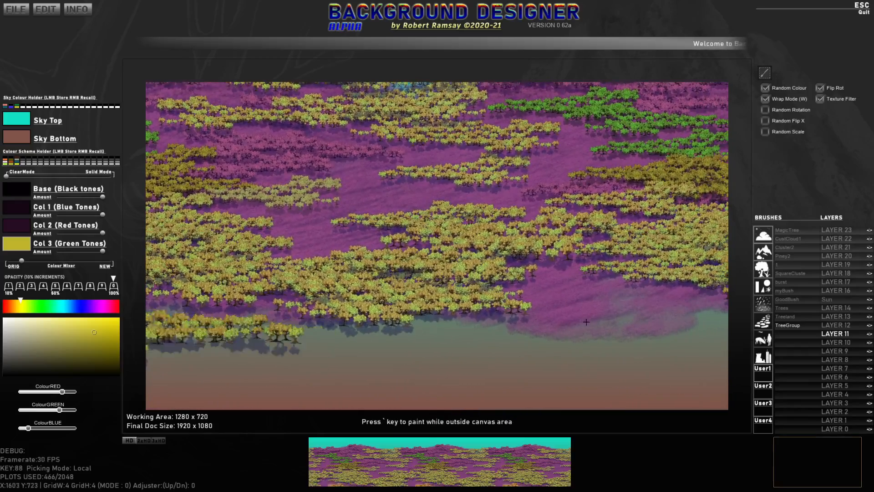
pyautogui.click(441, 318)
pyautogui.click(442, 317)
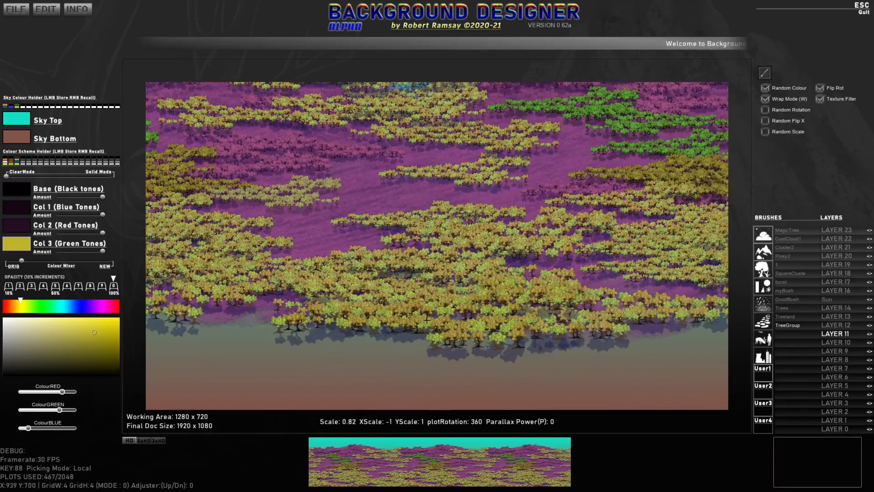
# Plot another large TreeGroup cluster along the lower middle edge of the hill.
pyautogui.moveTo(357, 311); pyautogui.dragTo(377, 310)
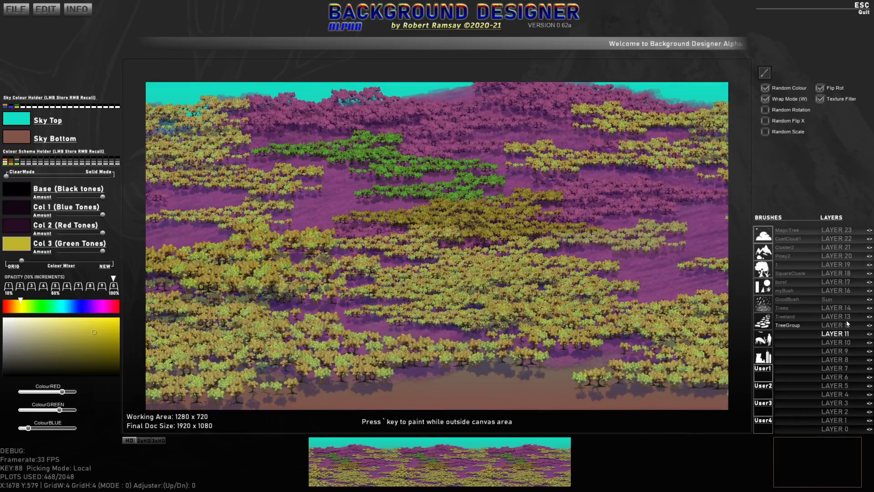
# Plot small foreground trees along the hill's bottom edge with the Trees brush at scale 0.27, flipping it horizontally between plots.
pyautogui.click(793, 310)
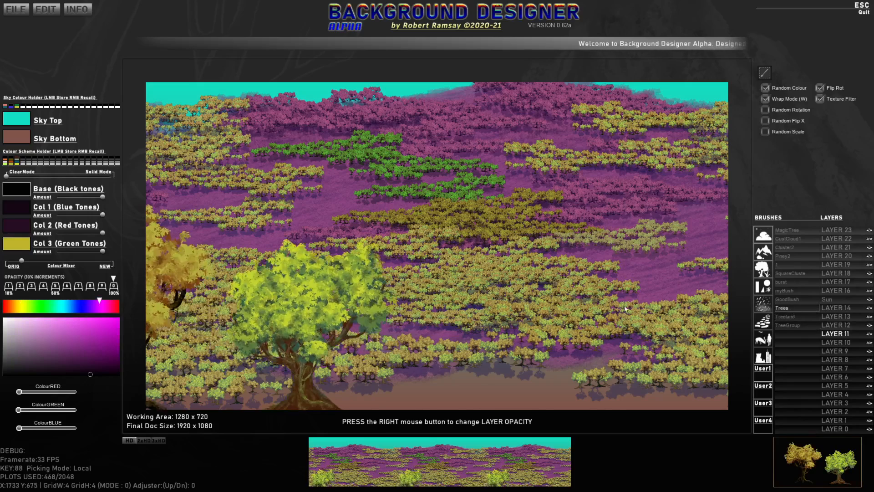
pyautogui.scroll(-8, 532, 339)
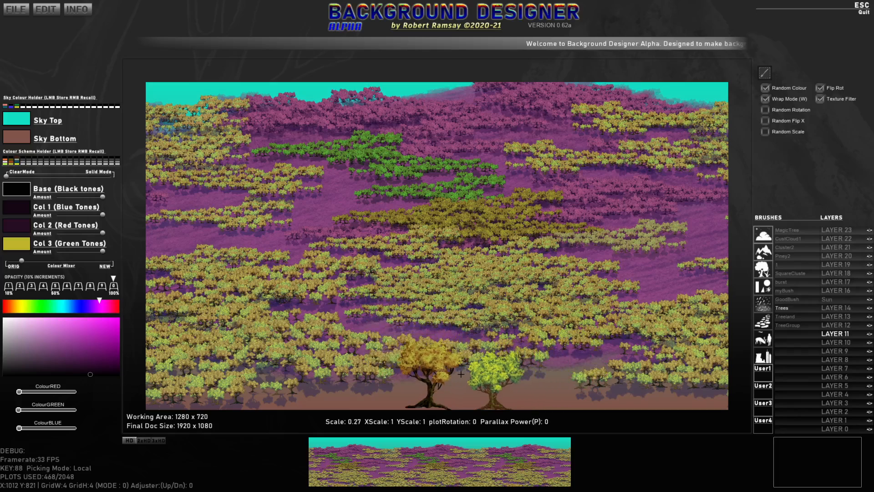
pyautogui.click(416, 378)
pyautogui.press('x')
pyautogui.click(382, 389)
pyautogui.press('x')
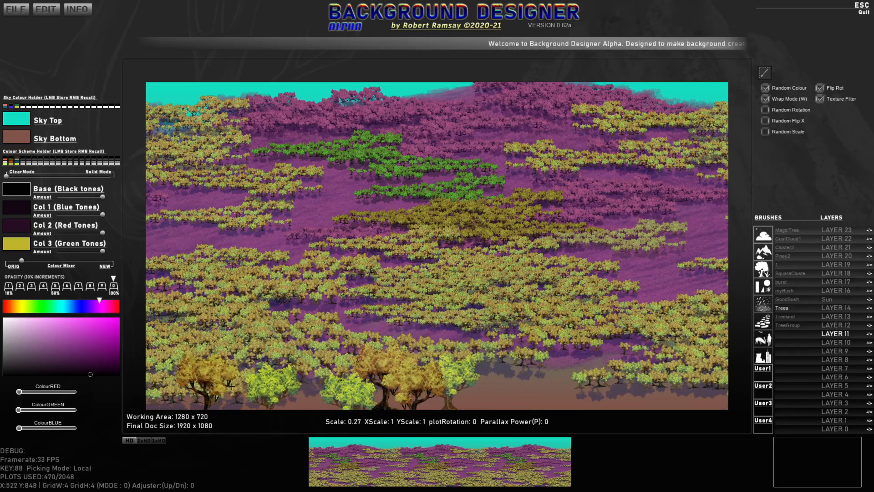
pyautogui.click(213, 388)
# Enlarge the Trees brush to scale 0.62 and plot a pair of large trees in the foreground.
pyautogui.scroll(4, 579, 367)
pyautogui.scroll(6, 636, 350)
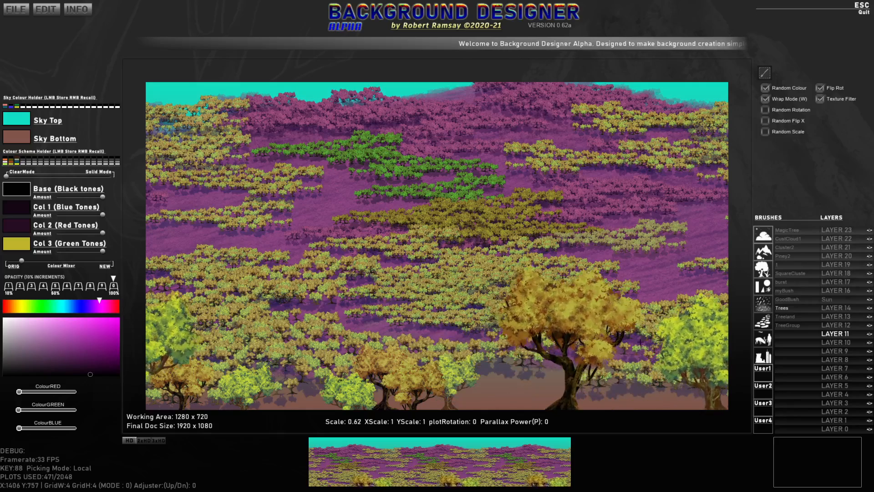
pyautogui.click(635, 349)
# Show the individual tree brushes and choose the tree3 pine brush.
pyautogui.click(785, 272)
pyautogui.scroll(5, 785, 268)
pyautogui.click(786, 248)
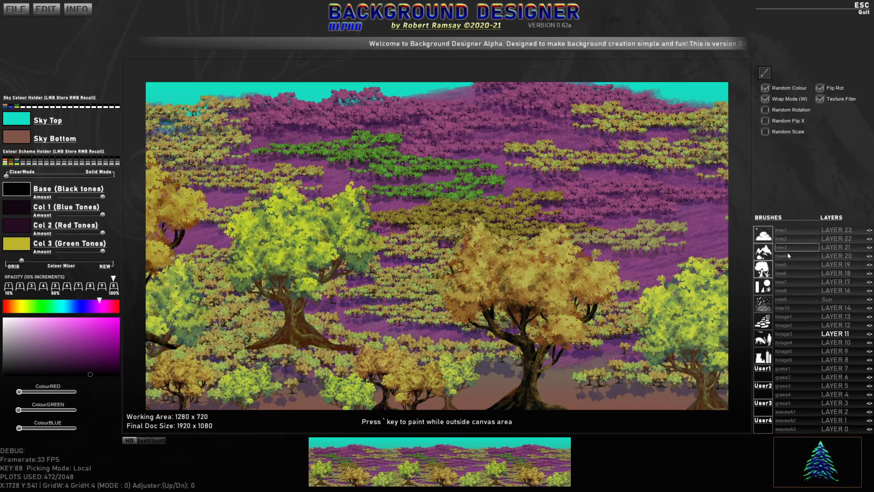
# Choose the tree2 brush, set the Colour Mixer fully to NEW and recall the stored brown, grey, teal and yellow-green colour scheme.
pyautogui.click(776, 239)
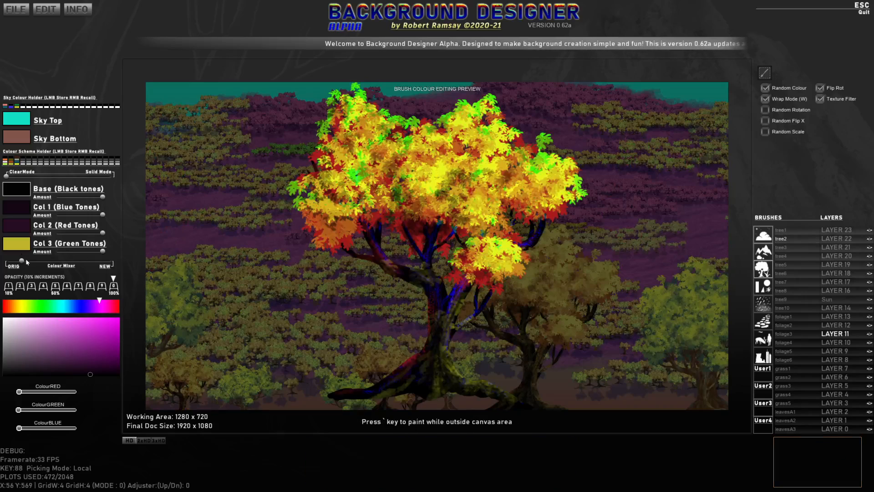
pyautogui.moveTo(26, 259); pyautogui.dragTo(114, 262)
pyautogui.click(13, 161)
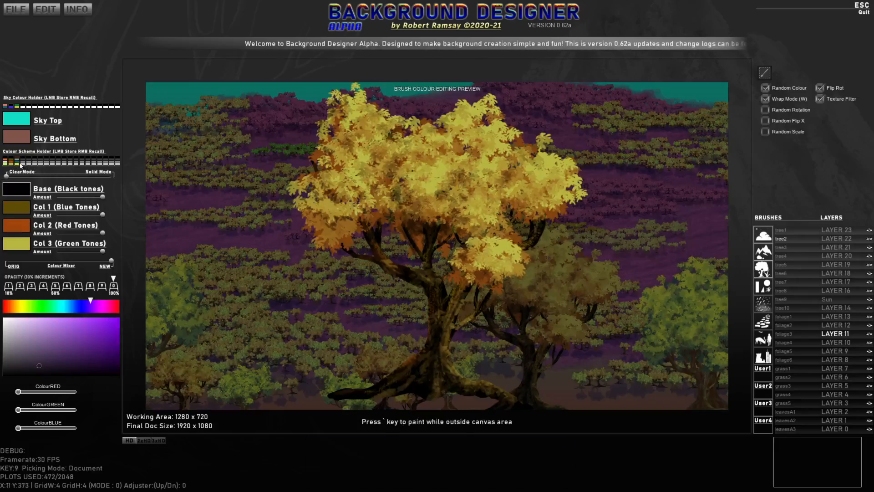
pyautogui.click(18, 161)
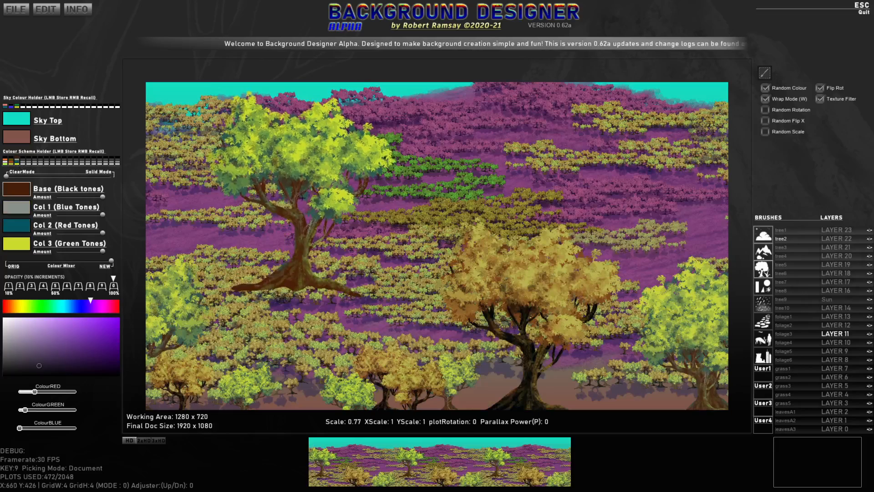
# Enlarge the tree brush to scale 1.90 and place a large foreground tree on Layer 18.
pyautogui.scroll(10, 307, 256)
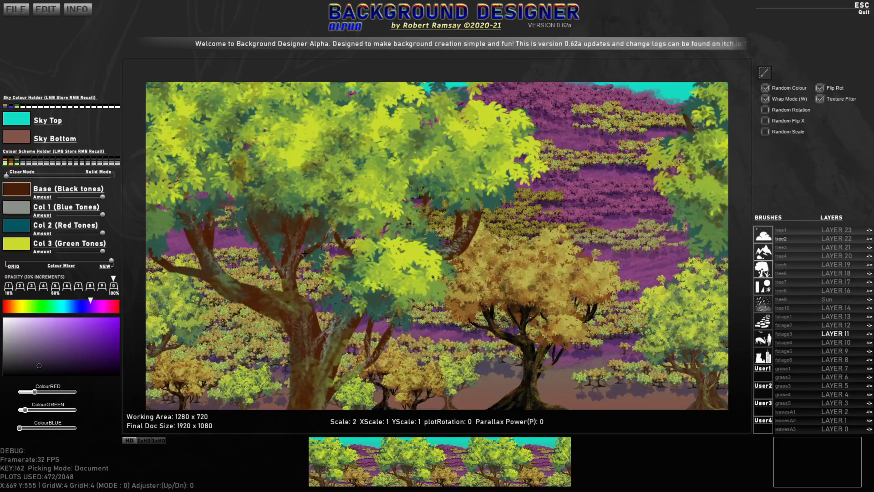
pyautogui.scroll(-10, 304, 251)
pyautogui.scroll(15, 304, 251)
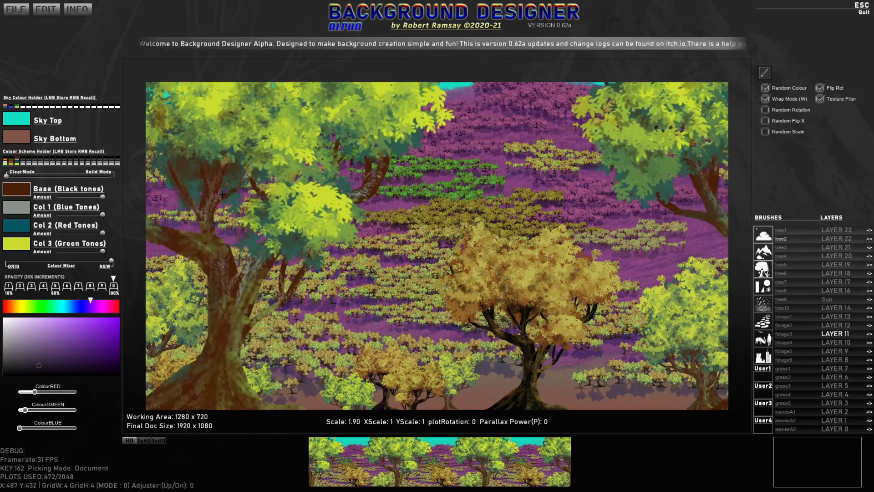
pyautogui.click(835, 273)
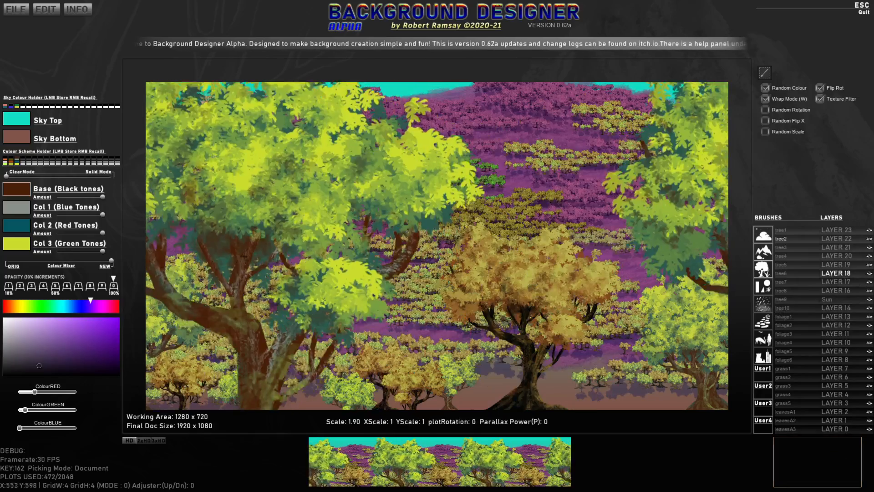
pyautogui.click(188, 223)
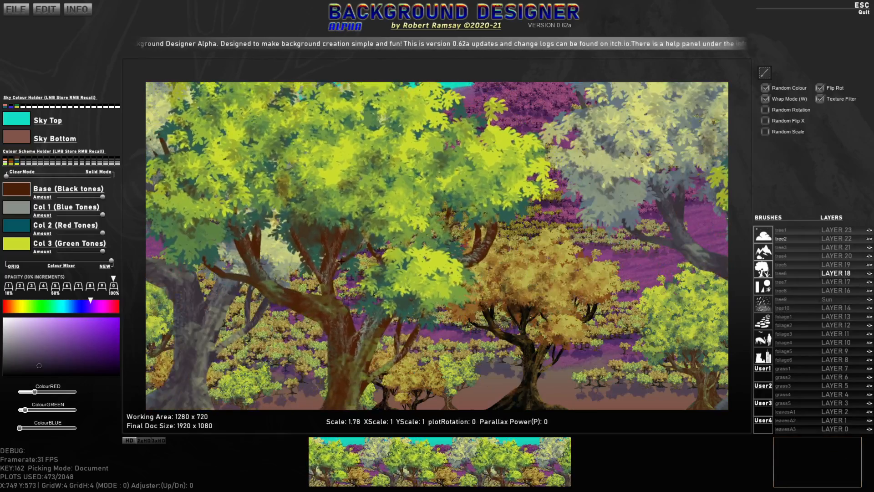
# Undo the pale tree, turn off Random Colour and place a large yellow-green tree on Layer 18.
pyautogui.scroll(-3, 592, 288)
pyautogui.hotkey('ctrl', 'z')
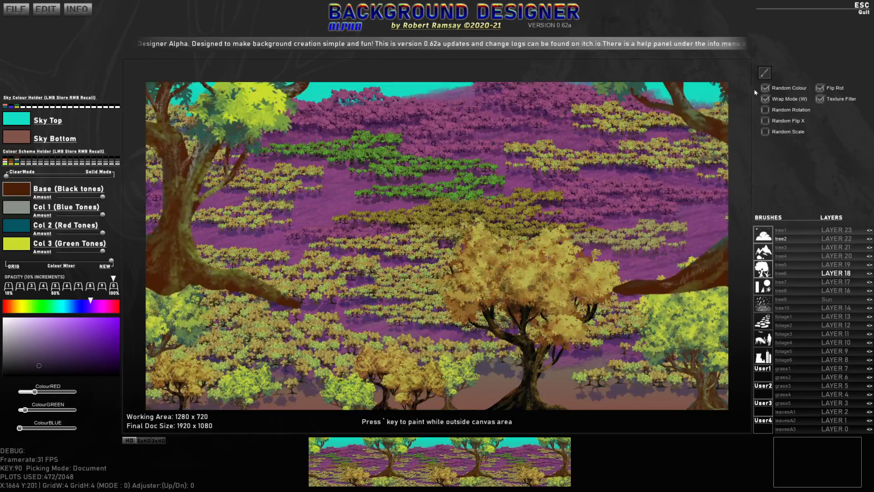
pyautogui.click(401, 265)
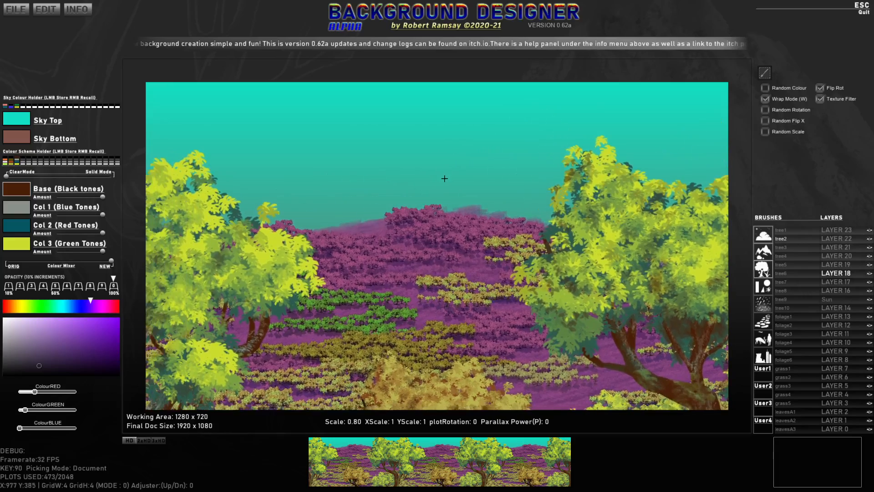
# Reduce the tree brush to scale 0.65 and set Parallax Power to 15.
pyautogui.moveTo(444, 180); pyautogui.dragTo(509, 194)
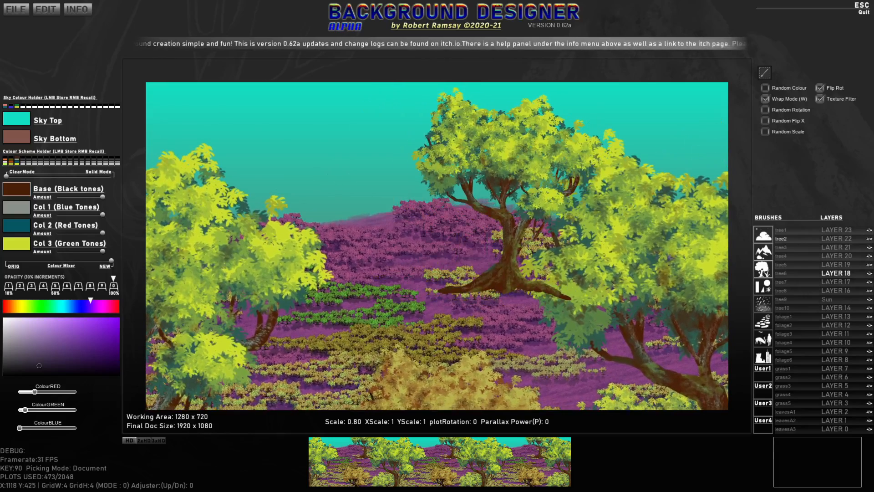
pyautogui.scroll(-7, 509, 193)
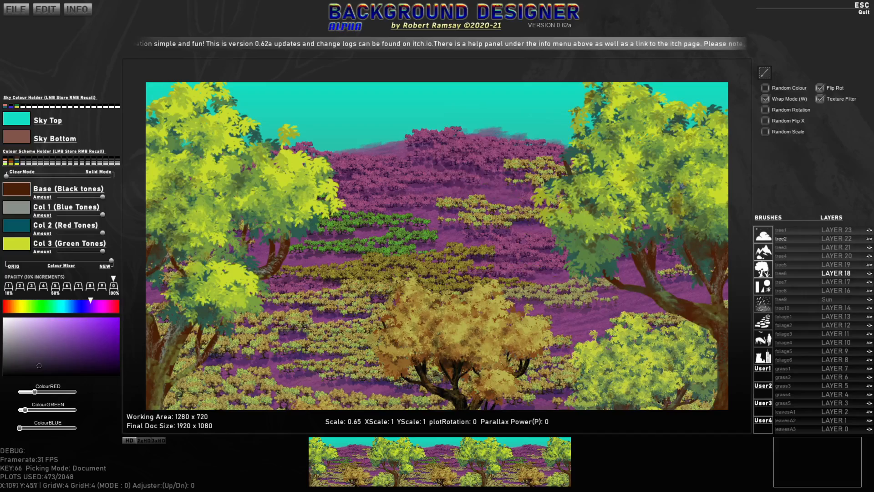
pyautogui.press('p')
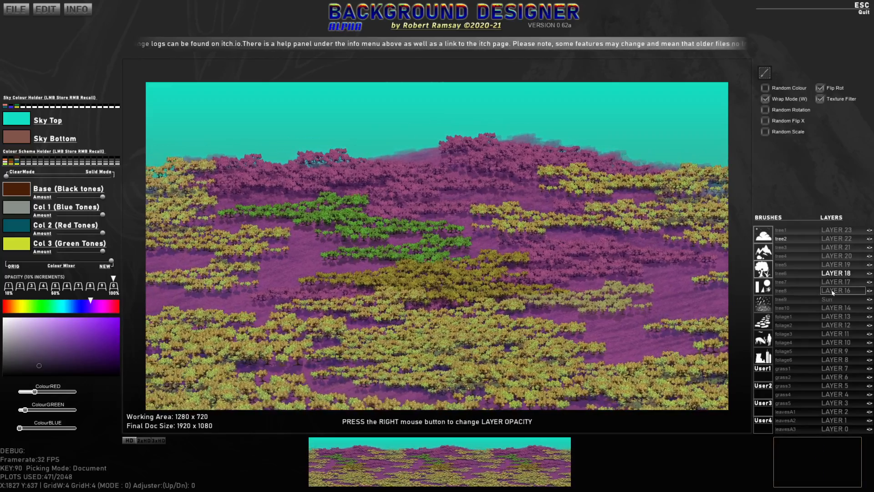
# Try restoring the undone foreground trees with Layer 16 selected, and undo them again.
pyautogui.click(832, 290)
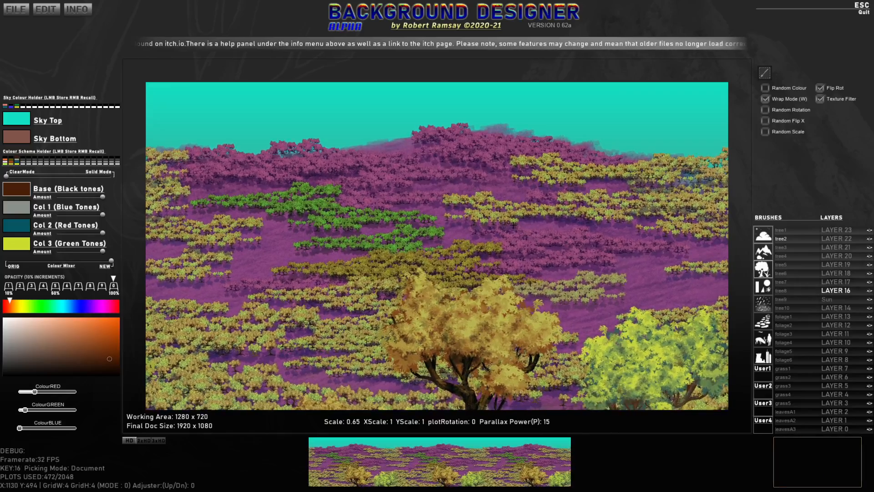
pyautogui.click(513, 224)
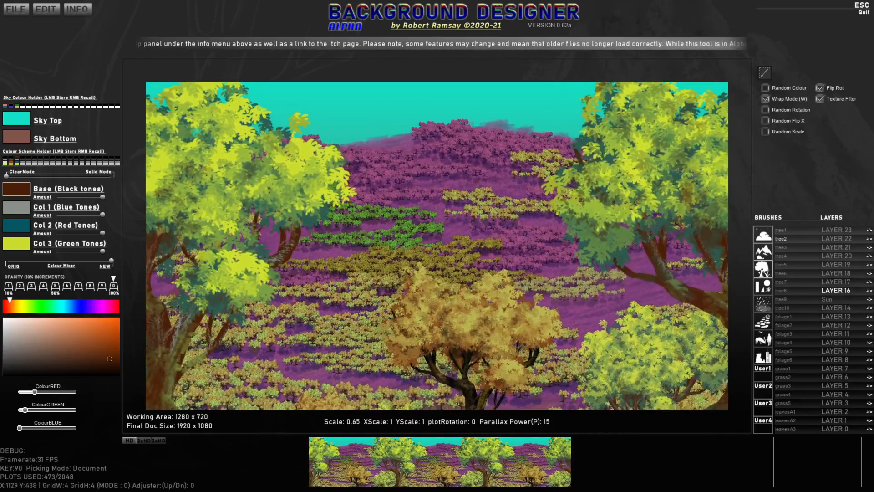
pyautogui.hotkey('ctrl', 'z')
pyautogui.hotkey('ctrl', 'z')
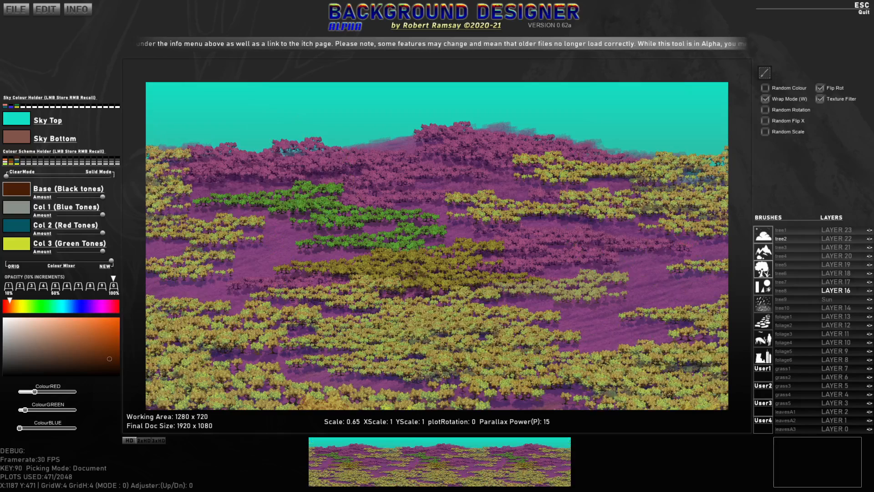
# Undo several more plots, select Layer 13 and redo them up to the orange and yellow-green mid-ground trees.
pyautogui.hotkey('ctrl', 'z')
pyautogui.hotkey('ctrl', 'z')
pyautogui.hotkey('ctrl', 'z')
pyautogui.hotkey('ctrl', 'z')
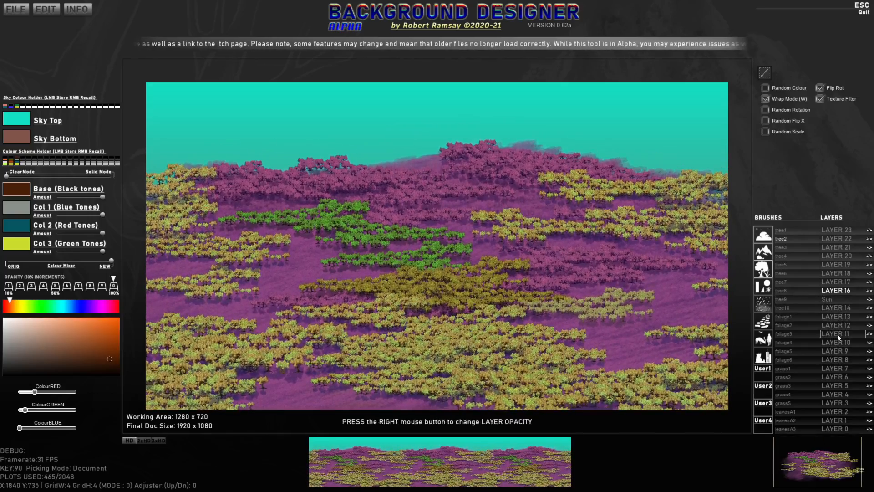
pyautogui.click(837, 316)
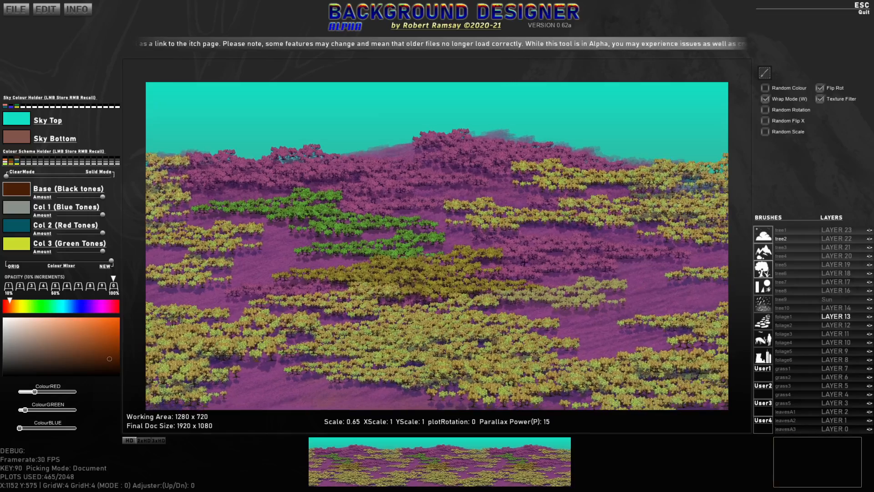
pyautogui.hotkey('alt', 'z')
pyautogui.hotkey('alt', 'z')
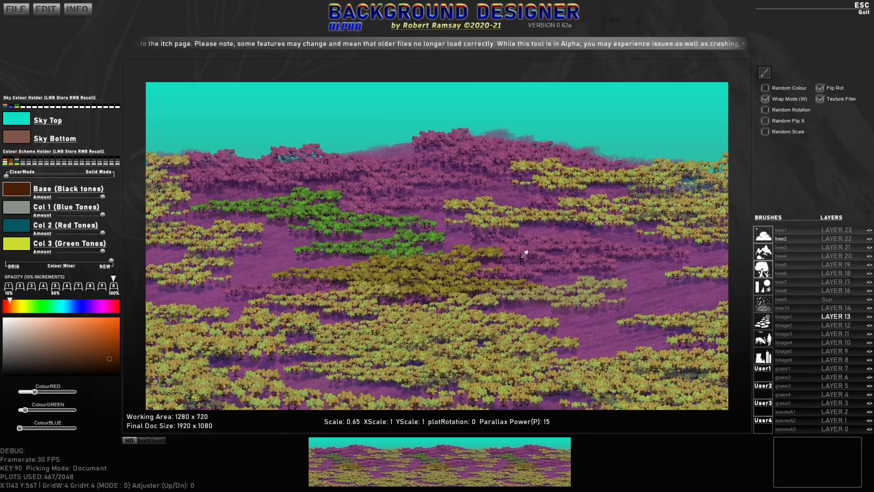
pyautogui.hotkey('alt', 'z')
pyautogui.hotkey('alt', 'z')
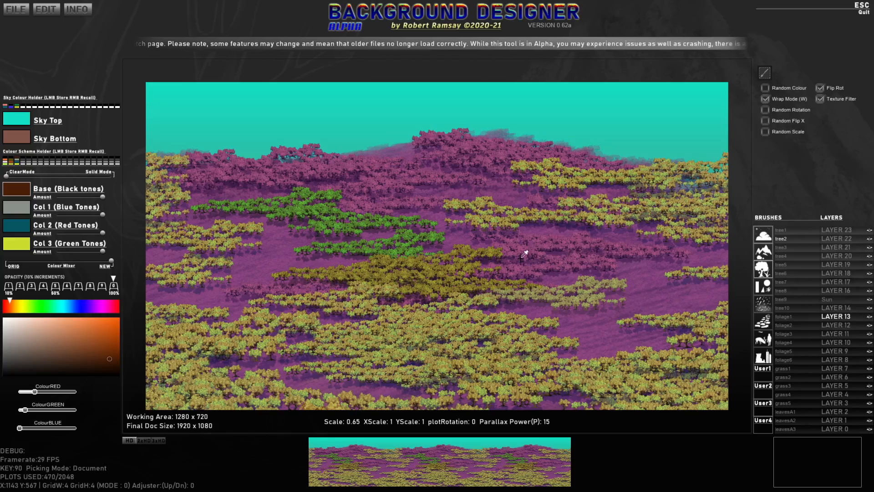
pyautogui.hotkey('alt', 'z')
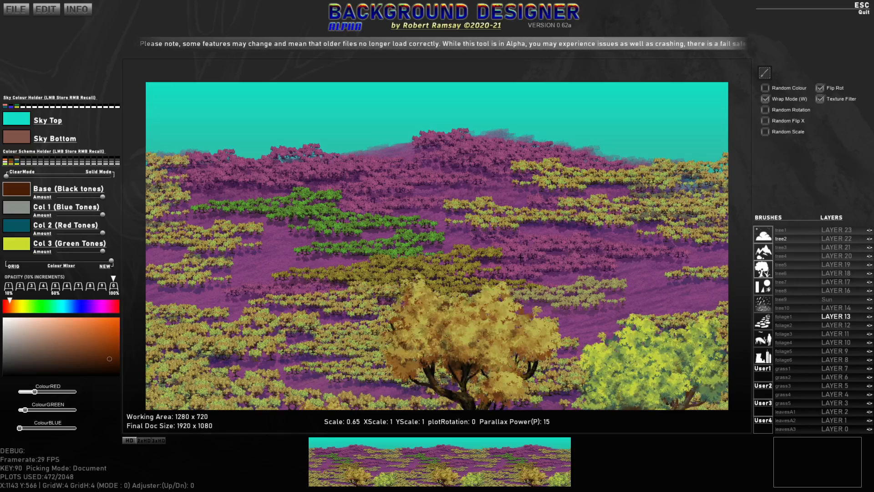
# Undo the last redone plot and restore it with the Sun layer selected, and restore the large foreground trees with Layer 17 selected.
pyautogui.hotkey('ctrl', 'z')
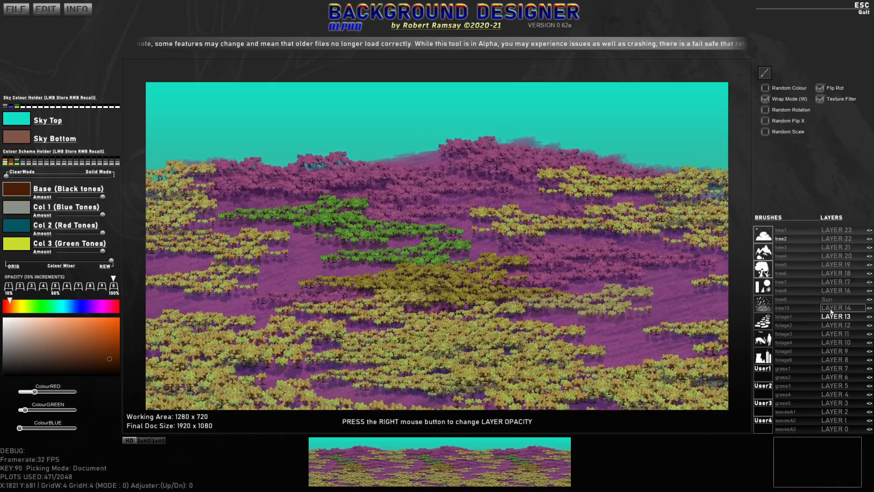
pyautogui.click(832, 302)
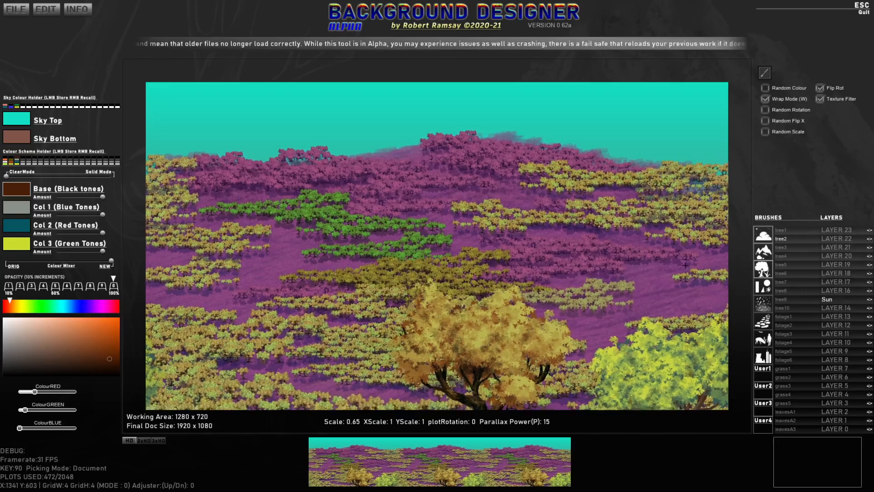
pyautogui.click(835, 282)
pyautogui.hotkey('ctrl', 'z')
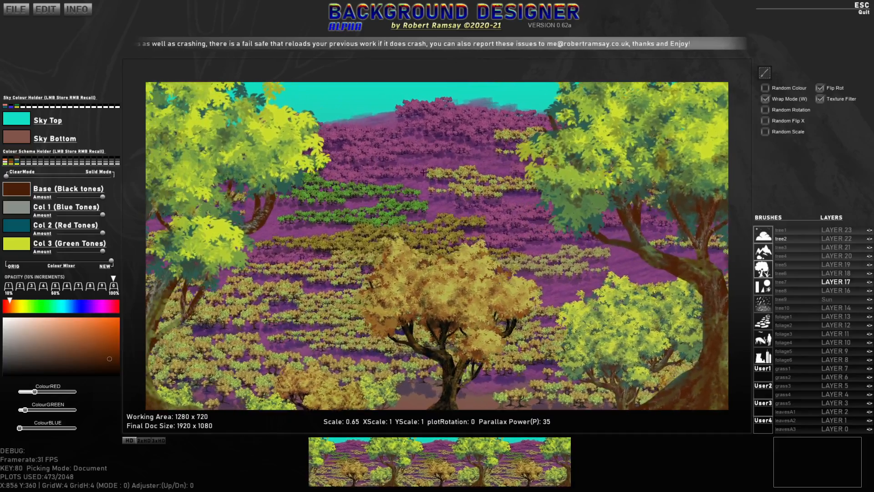
# Randomise the sky colours repeatedly until the sky has an orange top and a red bottom.
pyautogui.press('space')
pyautogui.press('space')
pyautogui.press('space')
pyautogui.press('space')
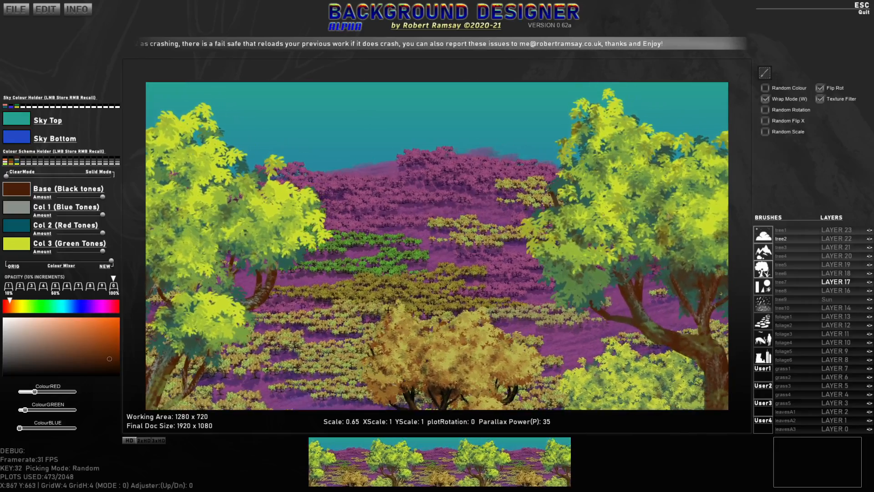
pyautogui.press('space')
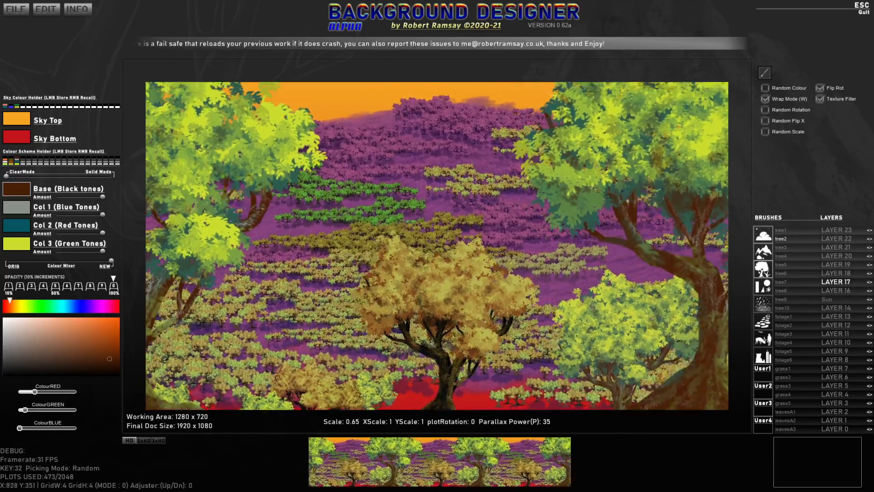
pyautogui.press('p')
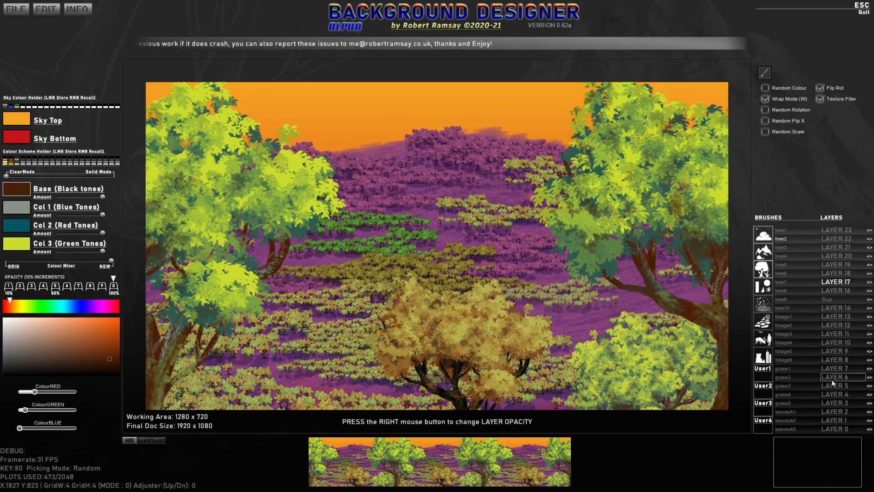
# Select Layer 5 and the fog2 weather brush, with Col 1 as the active colour and a brush scale of 0.80.
pyautogui.click(834, 387)
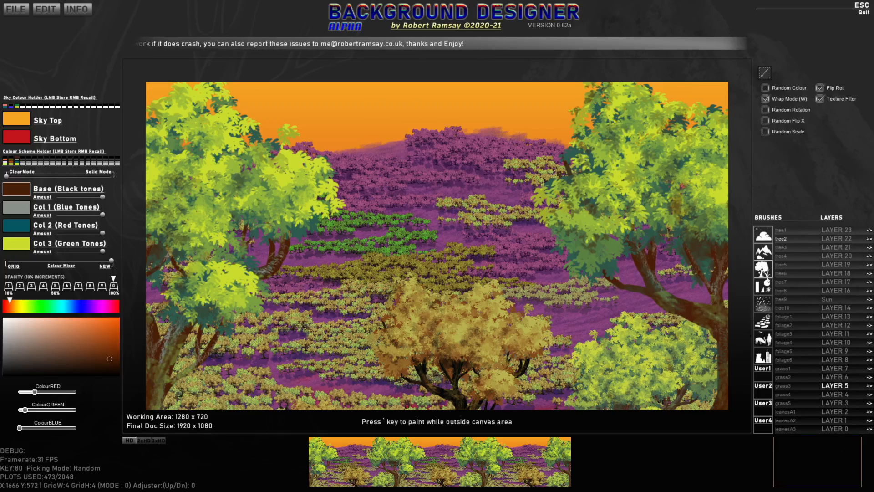
pyautogui.click(765, 304)
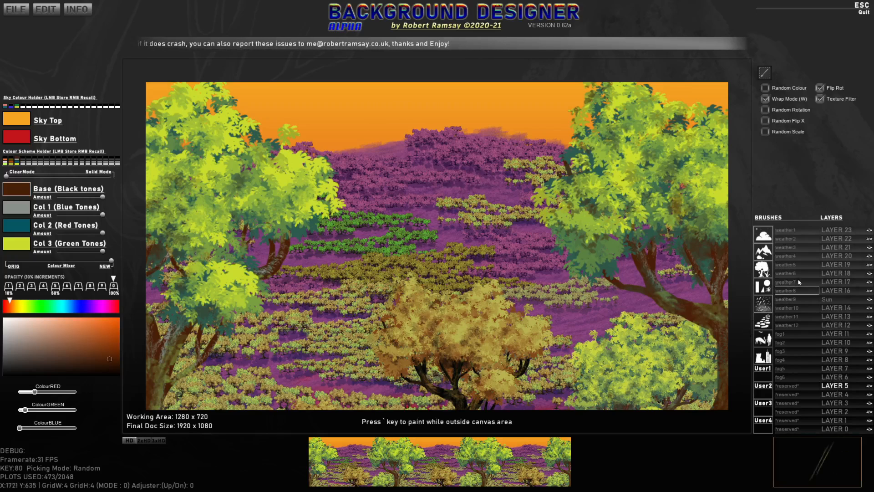
pyautogui.click(776, 342)
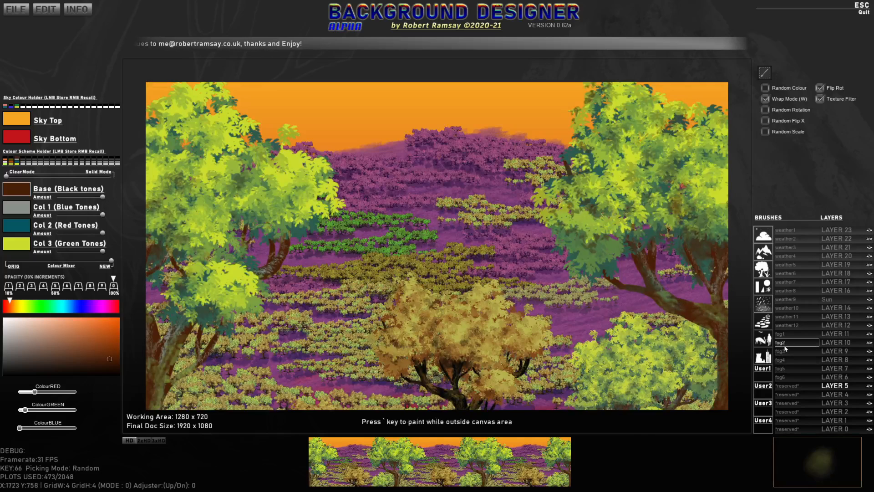
pyautogui.click(784, 346)
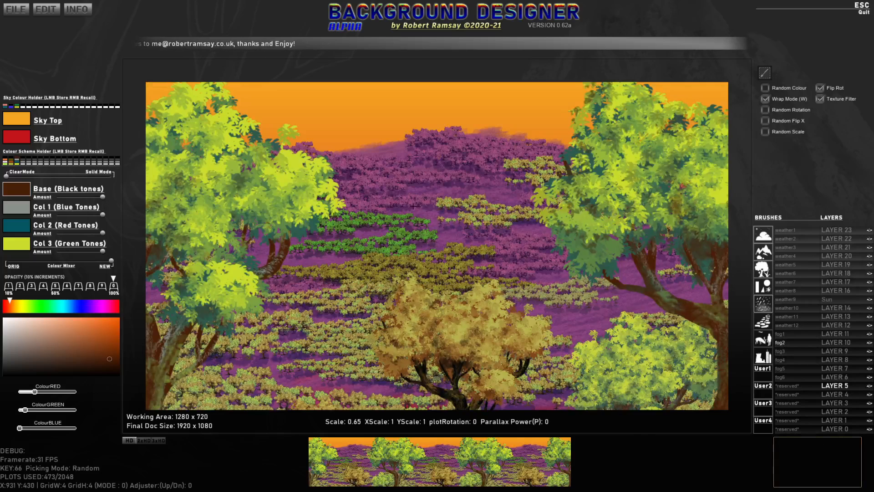
pyautogui.click(24, 211)
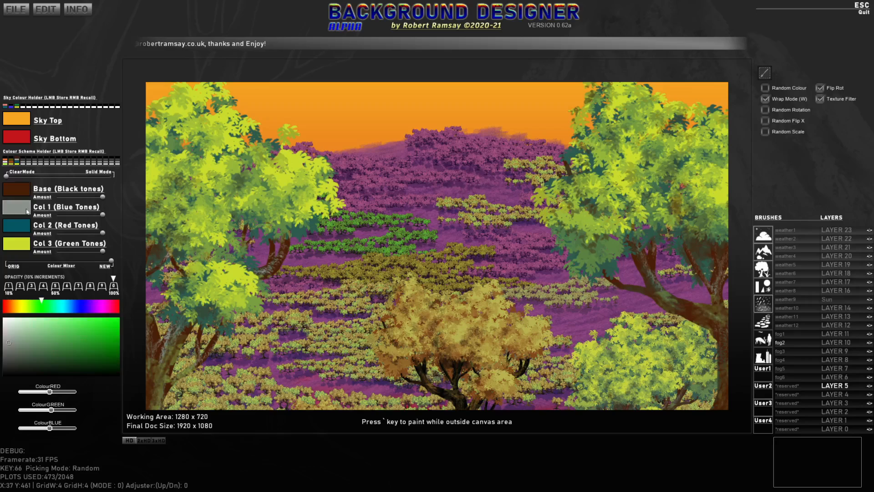
pyautogui.scroll(3, 423, 264)
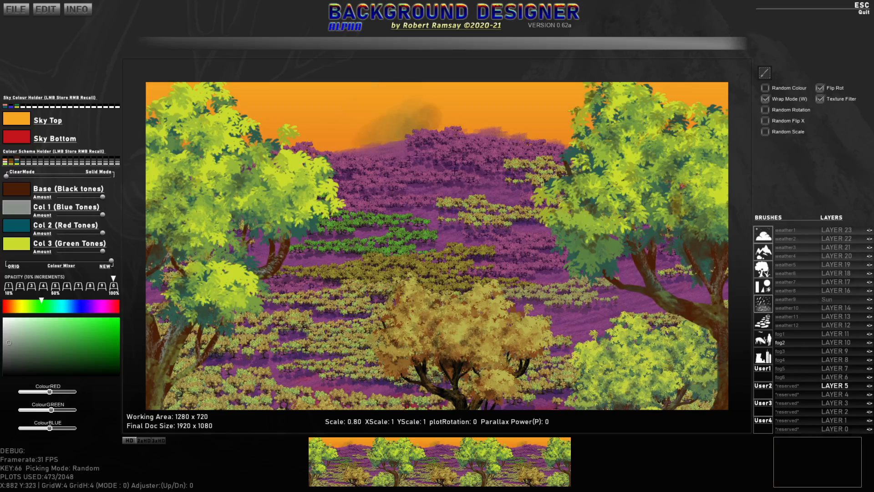
# Enlarge the fog2 brush to a scale of 1.40 on Layer 23 and set all four of its colours to white.
pyautogui.click(833, 230)
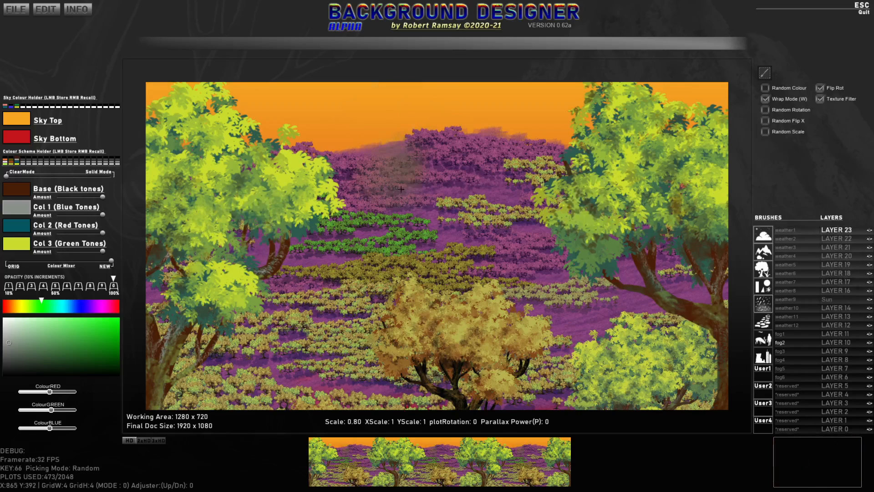
pyautogui.scroll(4, 399, 227)
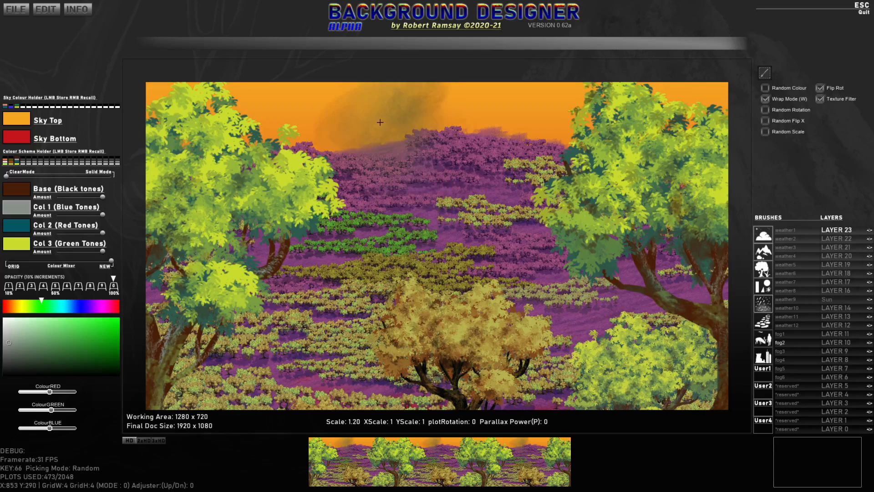
pyautogui.scroll(2, 386, 146)
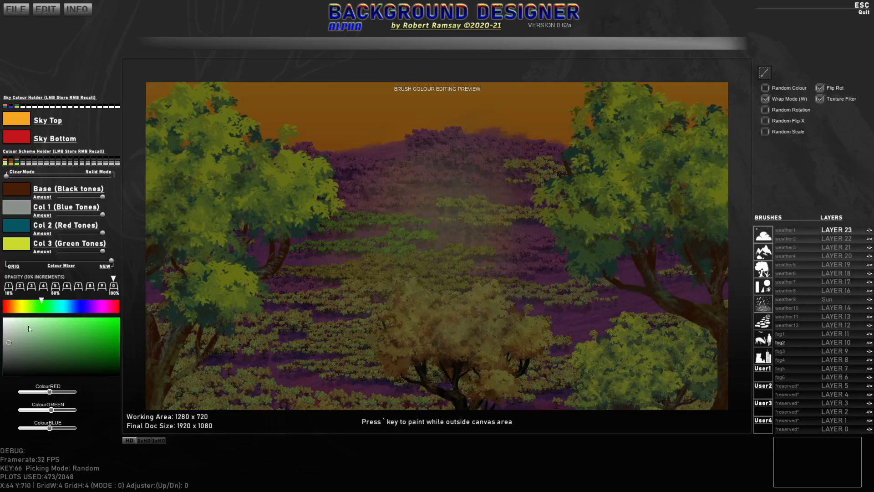
pyautogui.moveTo(12, 332); pyautogui.dragTo(4, 319)
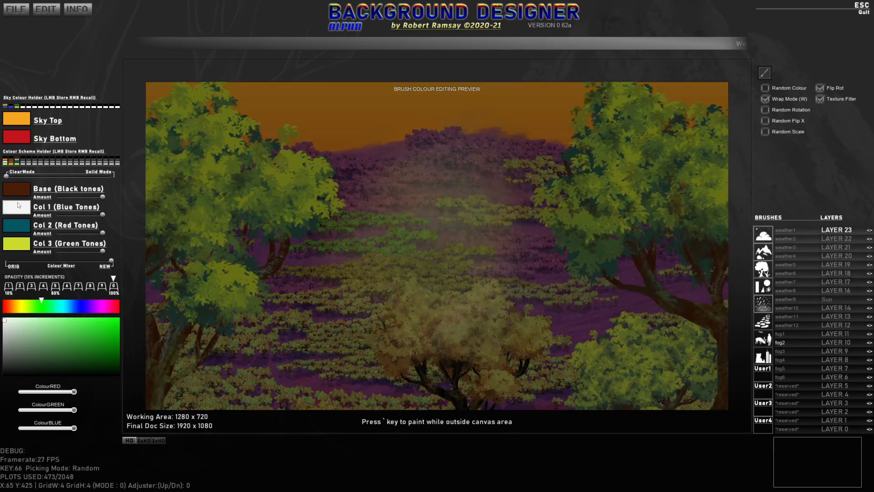
pyautogui.keyDown('ctrl'); pyautogui.click(16, 205); pyautogui.keyUp('ctrl')
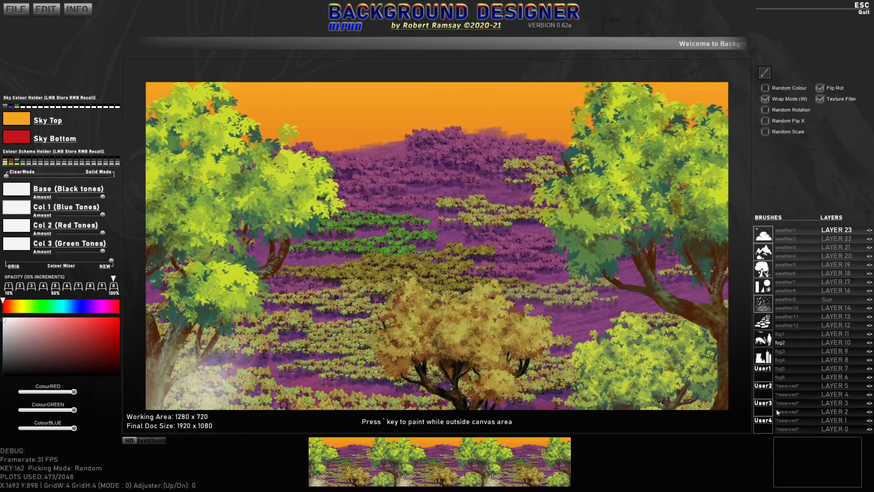
# Select Layer 4 and set the Base, Col 1, Col 2 and Col 3 brush colours to bright yellow.
pyautogui.click(839, 395)
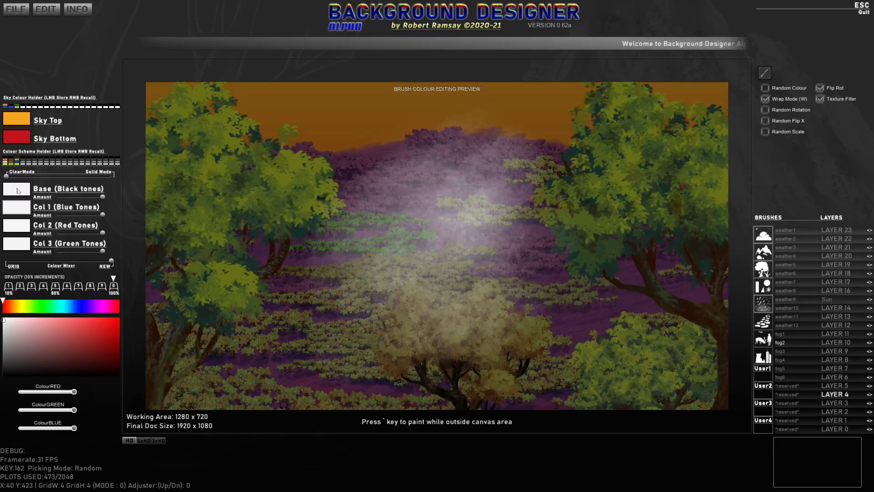
pyautogui.click(22, 309)
pyautogui.click(110, 318)
pyautogui.click(21, 307)
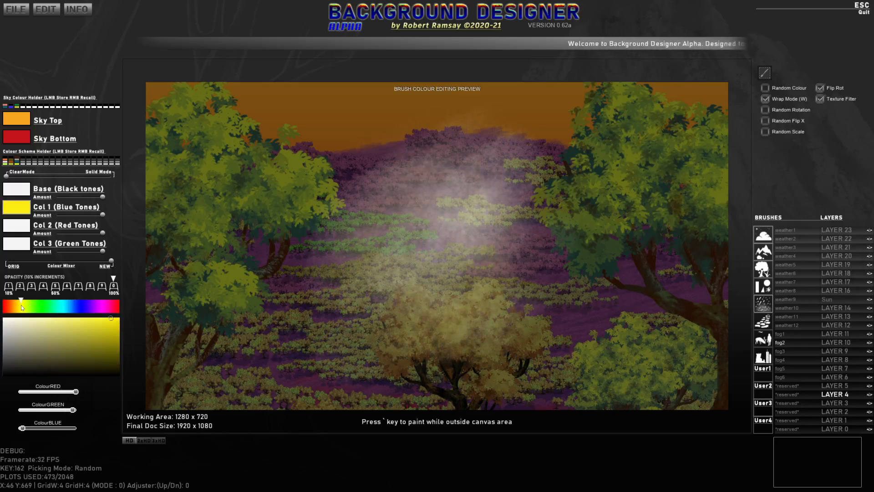
pyautogui.rightClick(17, 211)
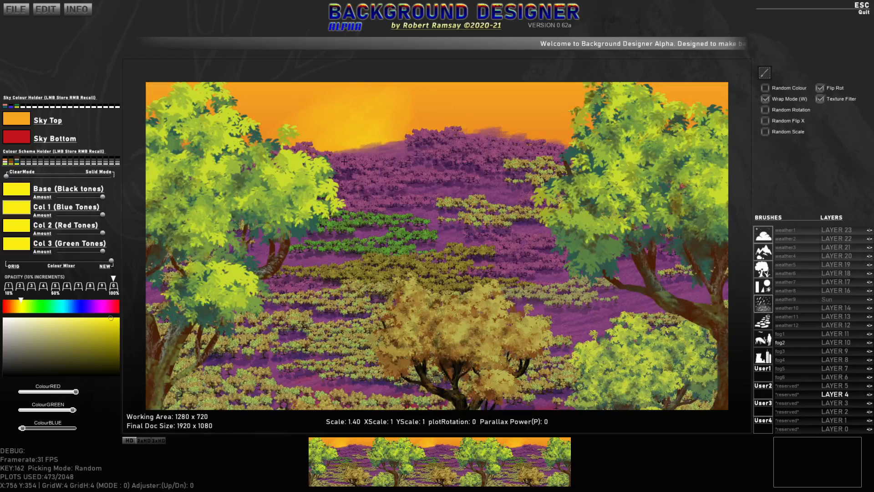
# Paint yellow fog across the sky behind the purple hills on Layer 4.
pyautogui.click(344, 162)
pyautogui.click(400, 167)
pyautogui.click(273, 186)
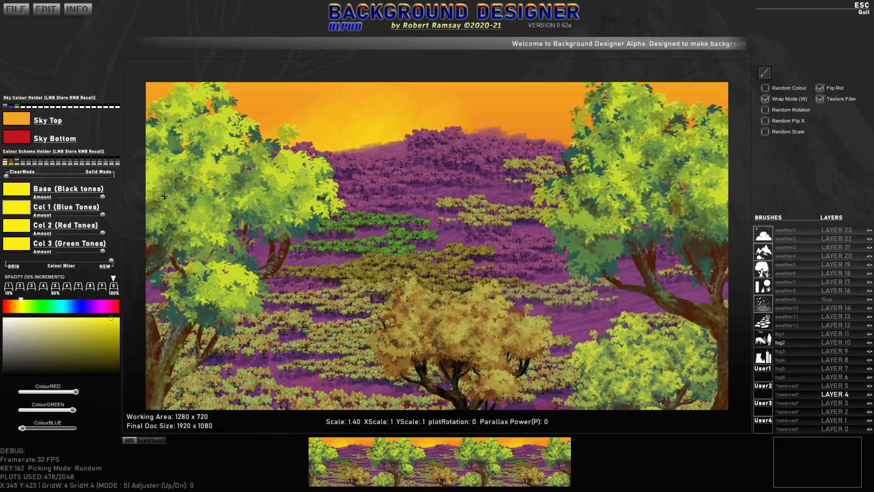
pyautogui.click(286, 193)
pyautogui.moveTo(402, 200)
pyautogui.mouseDown()
pyautogui.moveTo(524, 210)
pyautogui.moveTo(588, 202)
pyautogui.mouseUp()
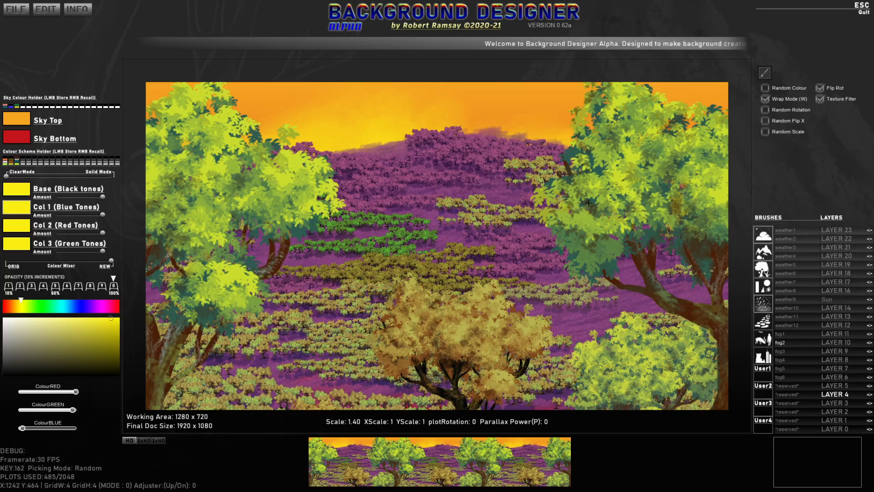
# Change the Sky Top colour to a darker burnt orange.
pyautogui.click(18, 123)
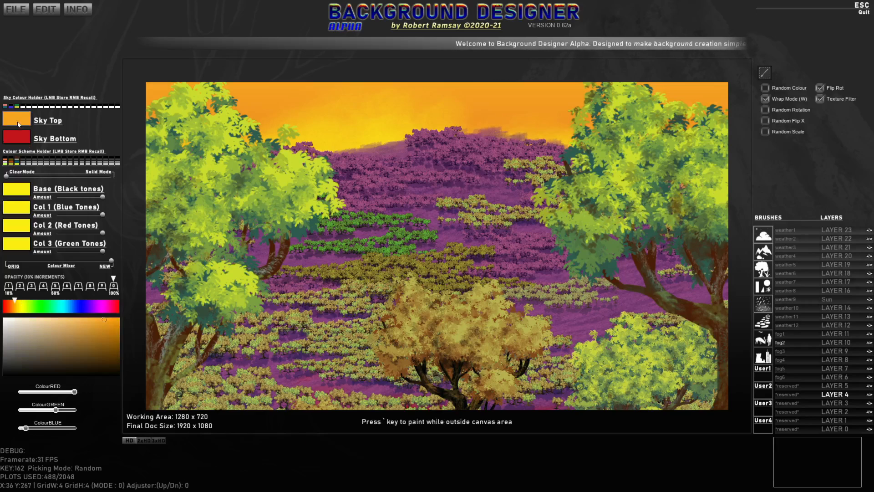
pyautogui.moveTo(14, 304); pyautogui.dragTo(9, 305)
pyautogui.moveTo(103, 321); pyautogui.dragTo(111, 331)
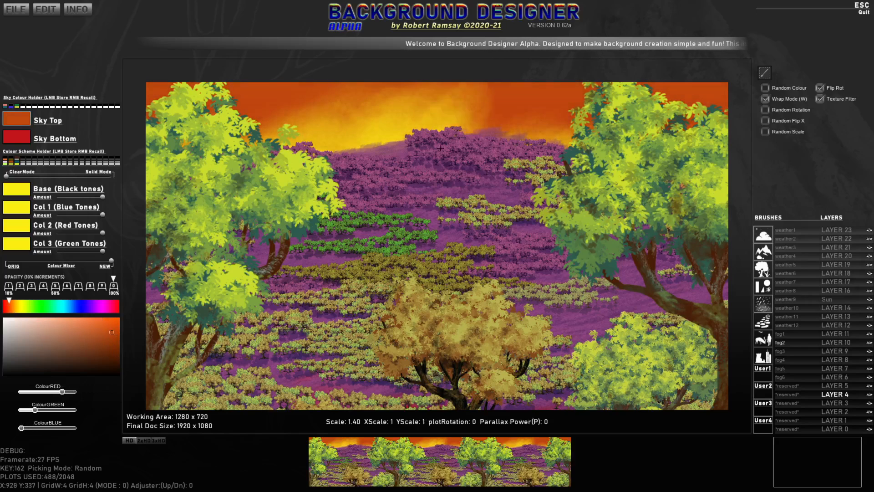
# Build up yellow fog along the horizon, lowering the opacity to 30% and enabling Random Rotation, Random Flip X and Random Scale.
pyautogui.moveTo(289, 204)
pyautogui.mouseDown()
pyautogui.moveTo(244, 181)
pyautogui.moveTo(229, 205)
pyautogui.mouseUp()
pyautogui.moveTo(411, 272)
pyautogui.mouseDown()
pyautogui.moveTo(421, 156)
pyautogui.moveTo(460, 158)
pyautogui.mouseUp()
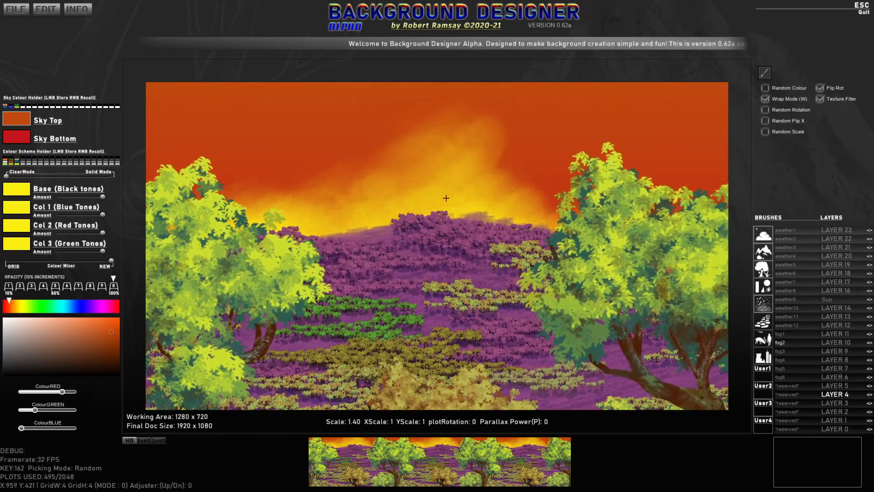
pyautogui.press('2')
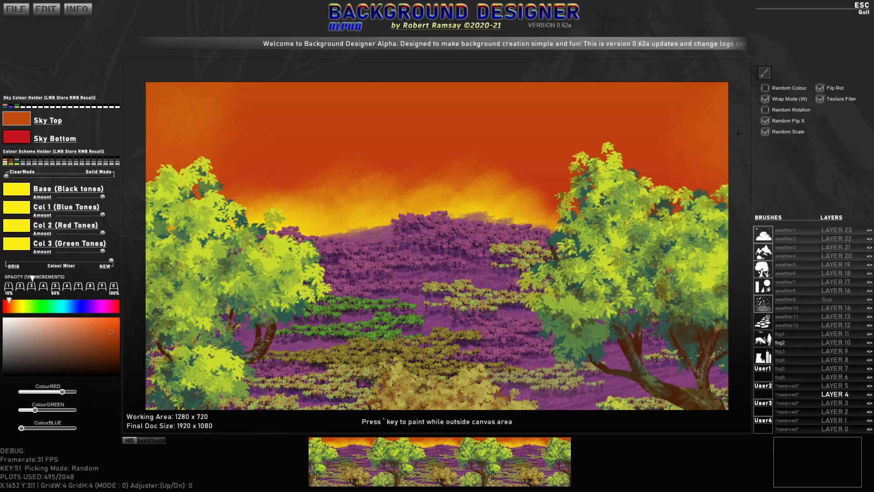
pyautogui.click(765, 109)
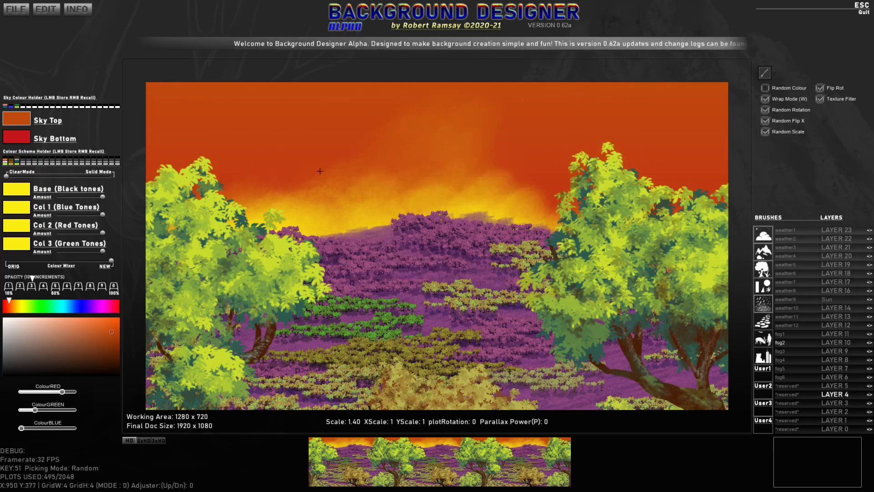
pyautogui.moveTo(246, 197)
pyautogui.mouseDown()
pyautogui.moveTo(262, 204)
pyautogui.moveTo(546, 207)
pyautogui.moveTo(523, 200)
pyautogui.moveTo(214, 205)
pyautogui.moveTo(480, 206)
pyautogui.moveTo(309, 202)
pyautogui.moveTo(501, 200)
pyautogui.moveTo(509, 188)
pyautogui.moveTo(672, 193)
pyautogui.moveTo(483, 200)
pyautogui.moveTo(608, 190)
pyautogui.moveTo(626, 172)
pyautogui.moveTo(506, 185)
pyautogui.mouseUp()
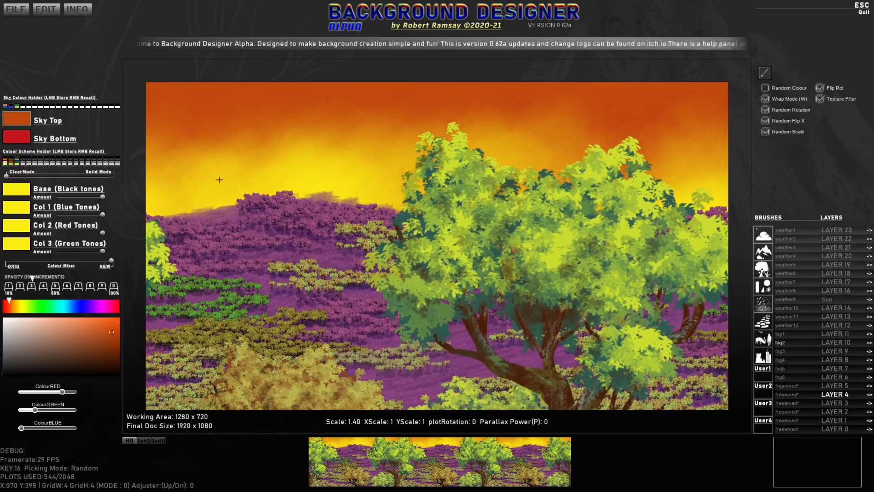
# Turn on parallax with a power of 15 and set the Sky Bottom colour to purple sampled from the hillside.
pyautogui.moveTo(363, 254); pyautogui.dragTo(425, 244)
pyautogui.press('p')
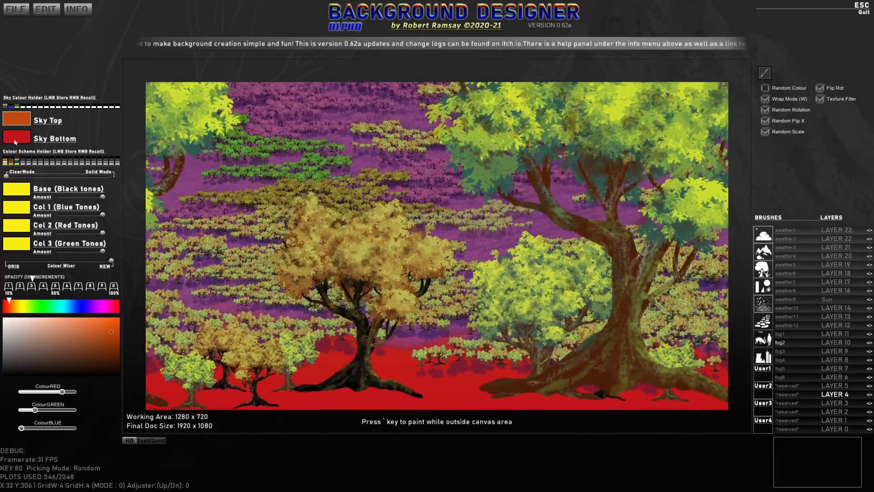
pyautogui.click(14, 139)
pyautogui.click(107, 348)
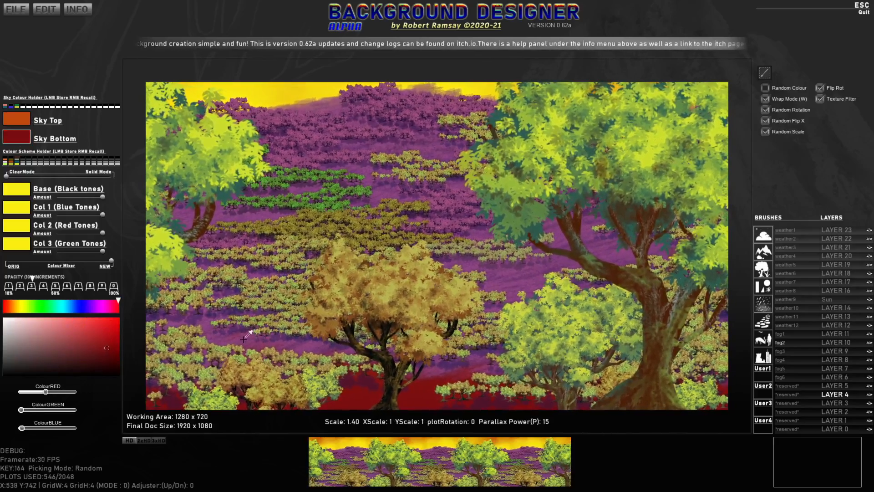
pyautogui.keyDown('alt'); pyautogui.click(243, 339); pyautogui.keyUp('alt')
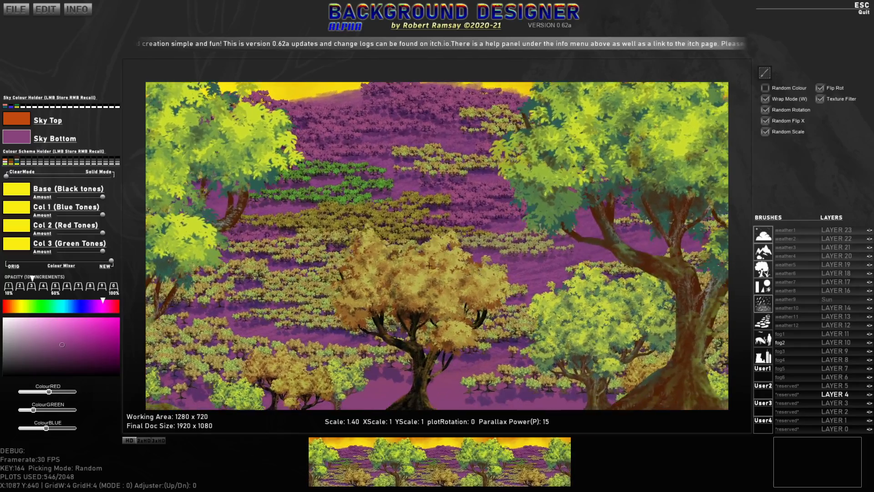
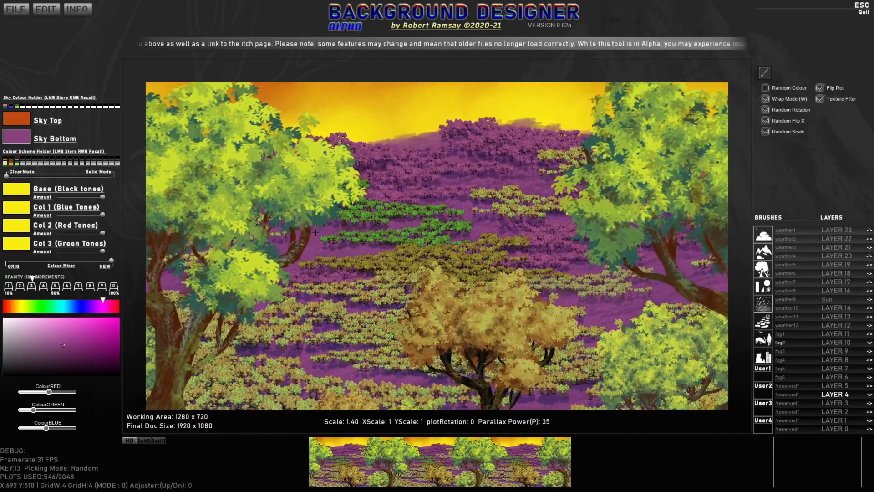
# Clear all plots from the canvas and select the Circle1 brush at a scale of 0.45.
pyautogui.press('BackSpace')
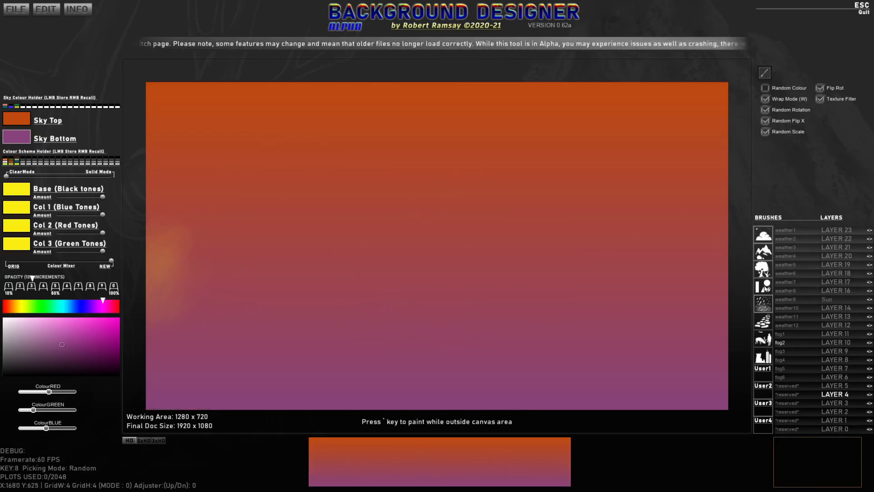
pyautogui.click(764, 286)
pyautogui.click(794, 231)
pyautogui.scroll(-10, 451, 196)
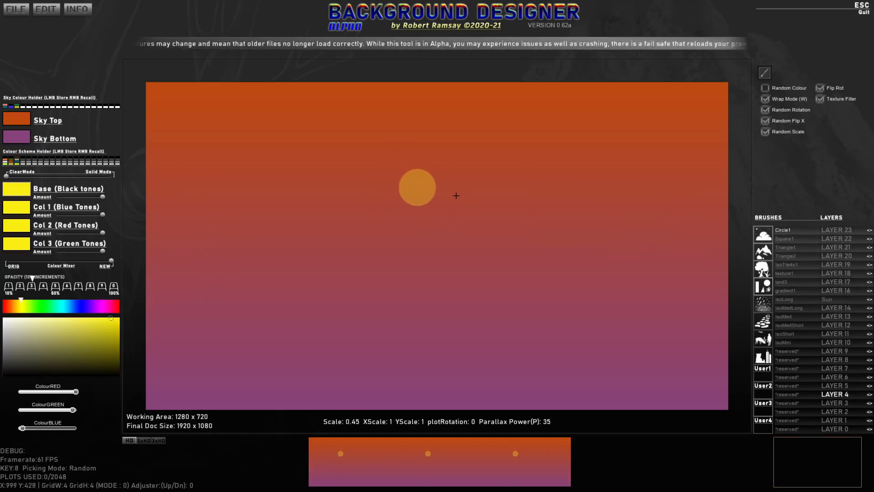
# Reset the parallax power to 0 and plot a yellow test circle at 100% opacity.
pyautogui.press('p')
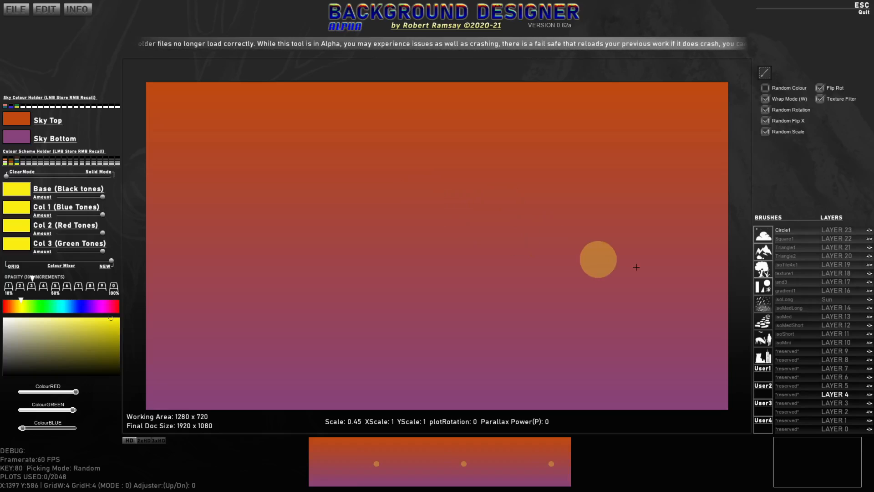
pyautogui.press('0')
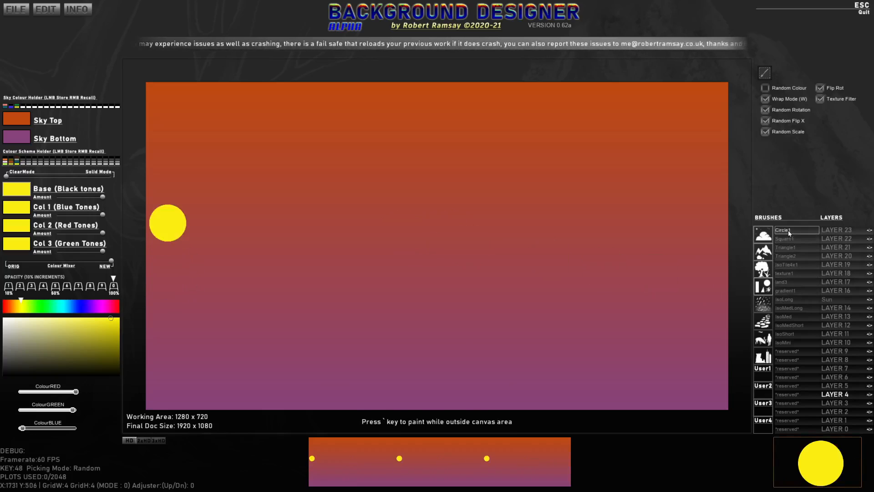
pyautogui.click(451, 260)
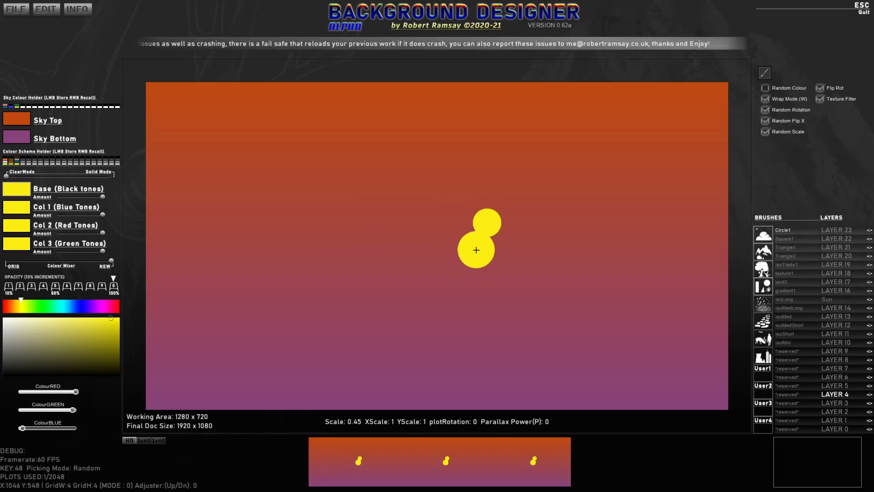
# Clear the test circle and turn off Random Flip X, Random Rotation and Random Scale.
pyautogui.press('BackSpace')
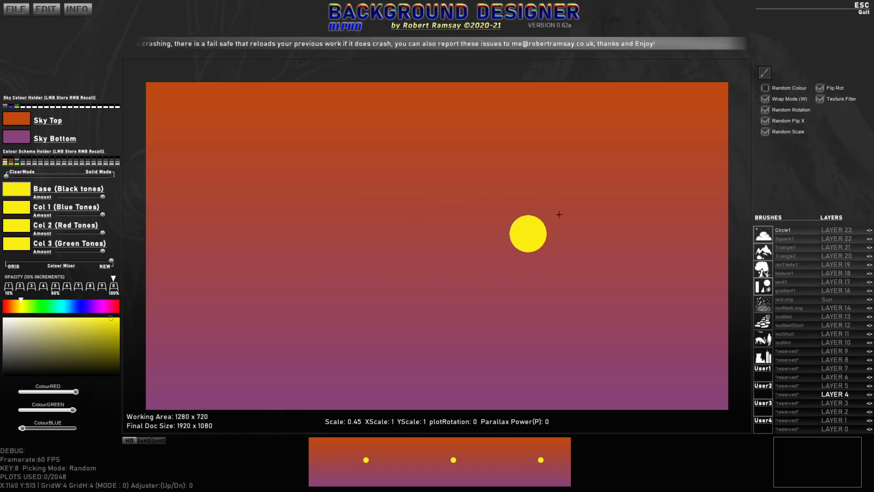
pyautogui.click(765, 121)
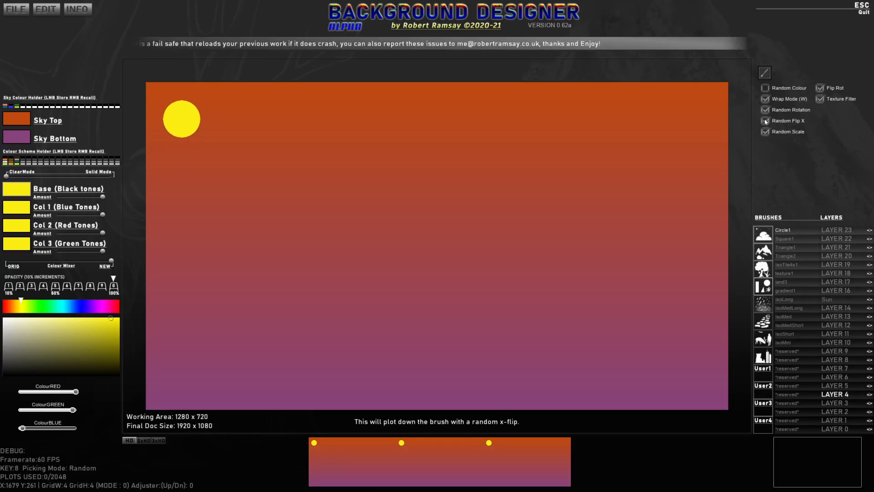
pyautogui.click(765, 110)
pyautogui.click(765, 132)
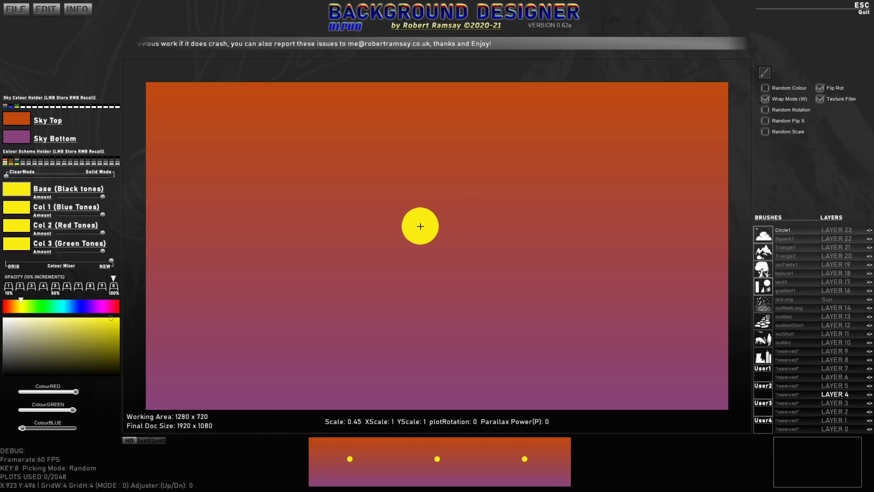
# Set all four brush colours to red and plot four small circles in a diamond at a brush scale of 0.13.
pyautogui.scroll(-3, 428, 216)
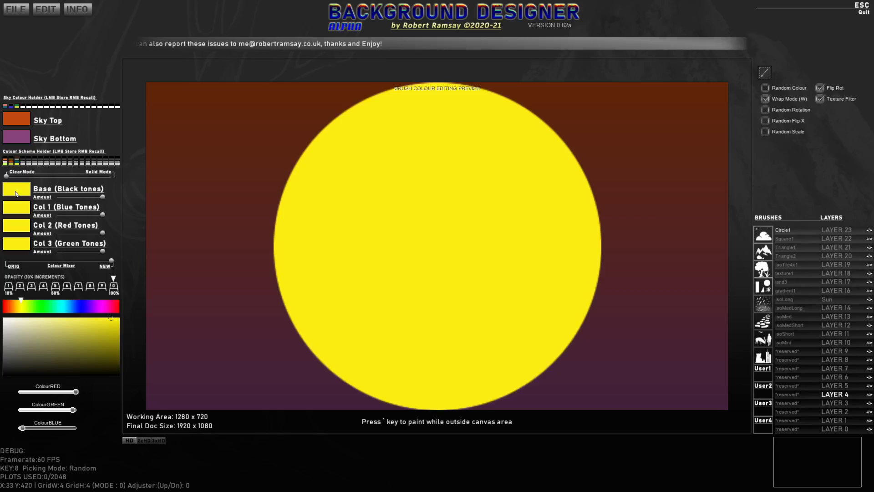
pyautogui.moveTo(18, 306); pyautogui.dragTo(2, 306)
pyautogui.moveTo(89, 335); pyautogui.dragTo(117, 320)
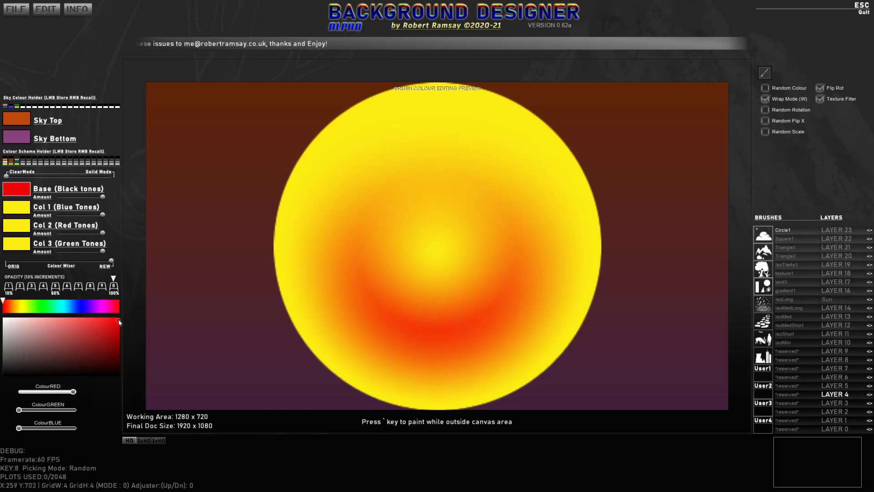
pyautogui.keyDown('ctrl'); pyautogui.click(21, 191); pyautogui.keyUp('ctrl')
pyautogui.scroll(-4, 444, 238)
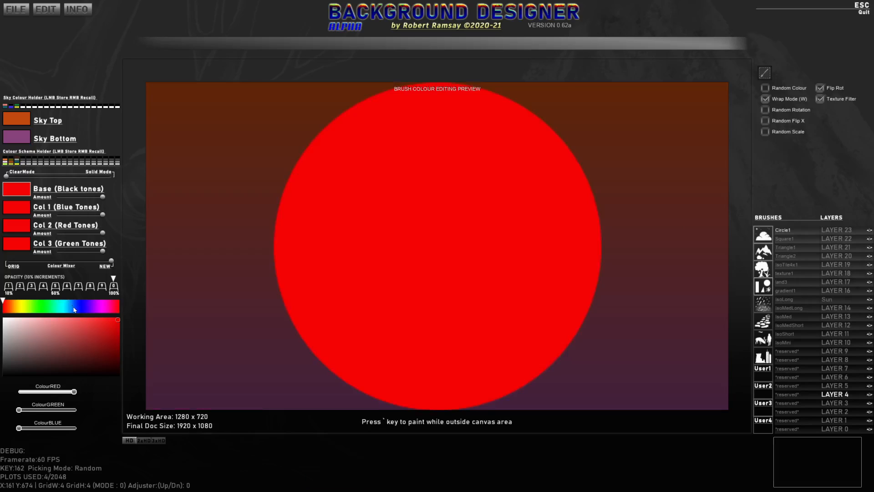
# Set all four brush colours to bright green and plot four circles at the corners around the red diamond.
pyautogui.click(36, 307)
pyautogui.moveTo(114, 321); pyautogui.dragTo(117, 319)
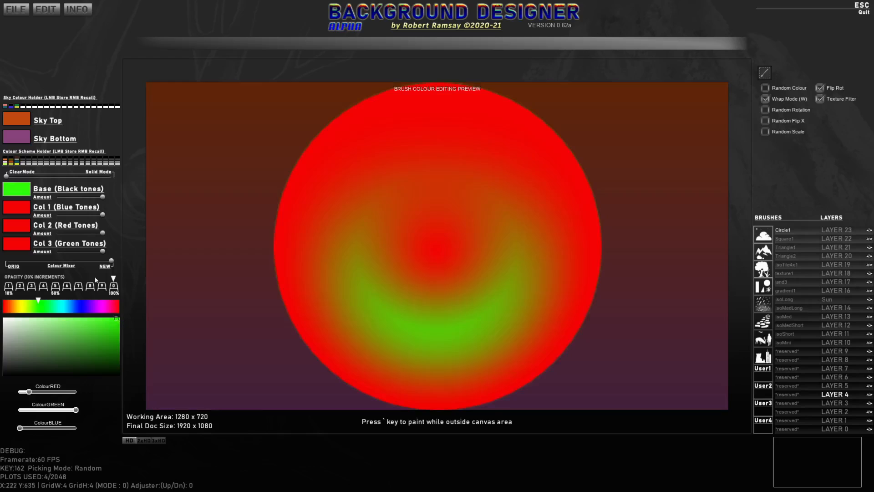
pyautogui.keyDown('ctrl'); pyautogui.click(21, 190); pyautogui.keyUp('ctrl')
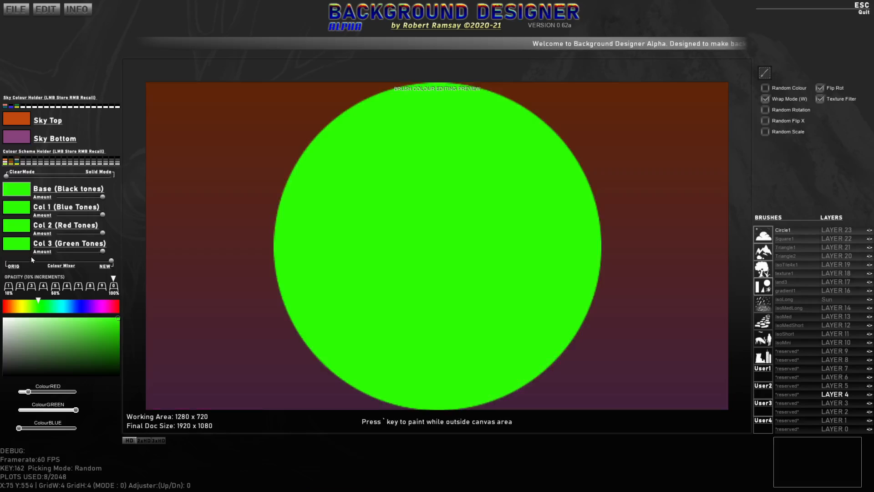
# Set all four brush colours to blue and plot four circles in an outer diamond around the red and green pattern.
pyautogui.click(83, 305)
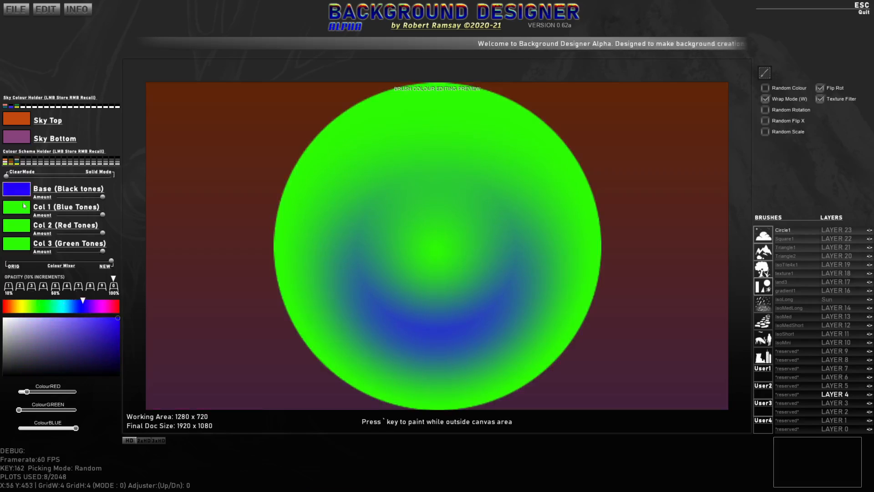
pyautogui.click(25, 206)
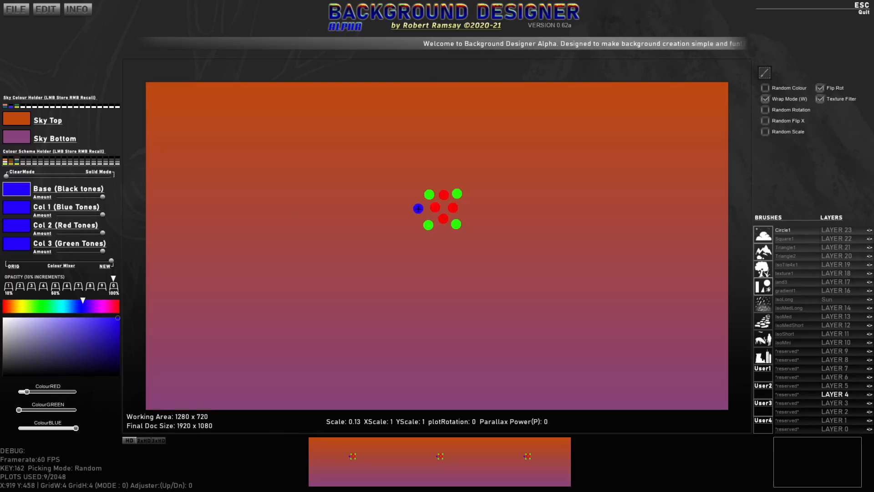
pyautogui.click(469, 209)
# Set all four brush colours to black and plot four circles at the outer corners of the pattern.
pyautogui.moveTo(65, 332); pyautogui.dragTo(3, 383)
pyautogui.click(16, 193)
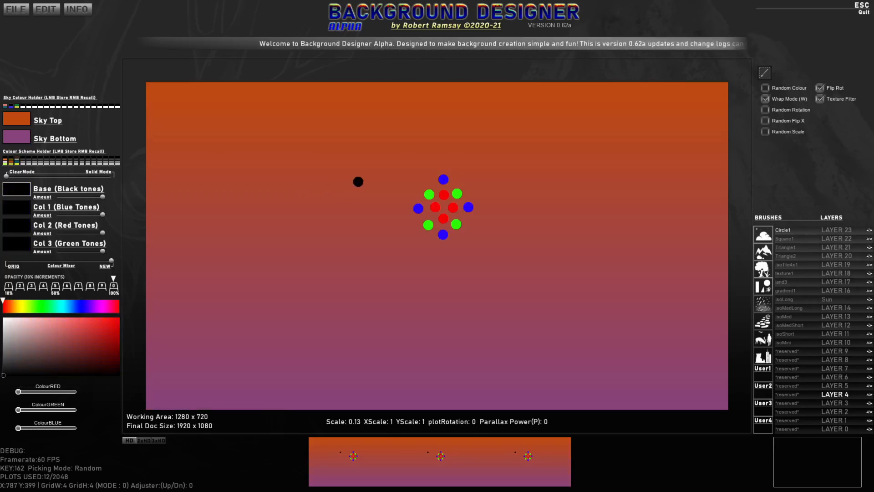
pyautogui.click(418, 181)
pyautogui.click(469, 181)
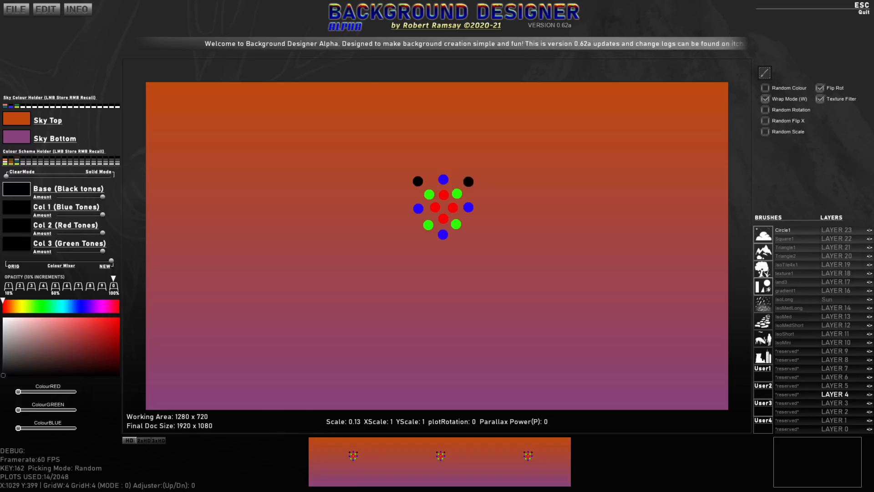
pyautogui.click(467, 236)
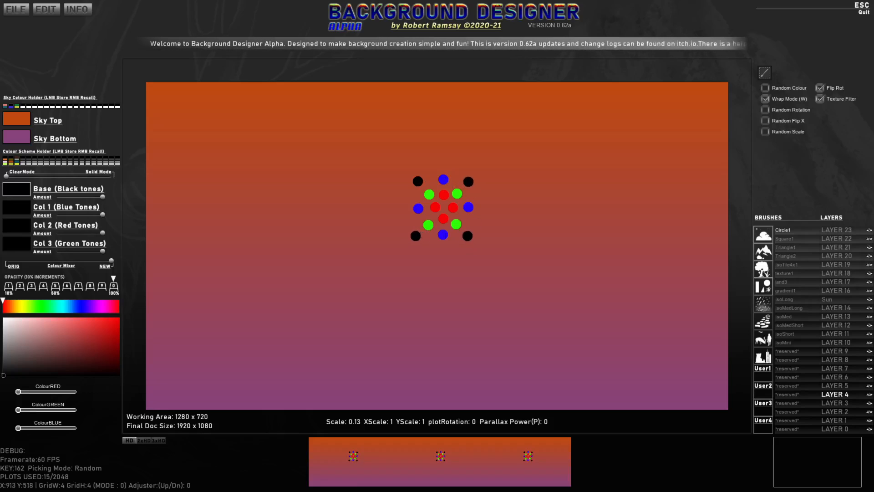
pyautogui.click(415, 236)
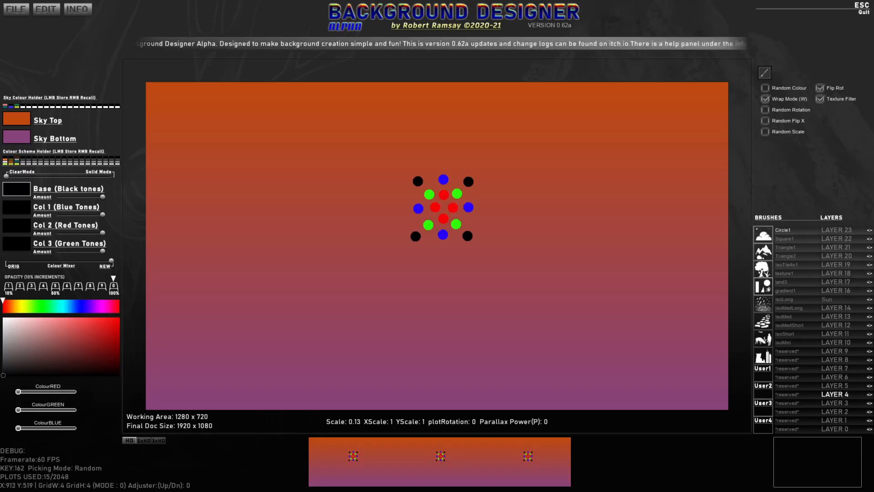
# Capture the whole circle pattern as a custom brush named Calibrate and clear the canvas.
pyautogui.click(765, 72)
pyautogui.moveTo(398, 158); pyautogui.dragTo(483, 250)
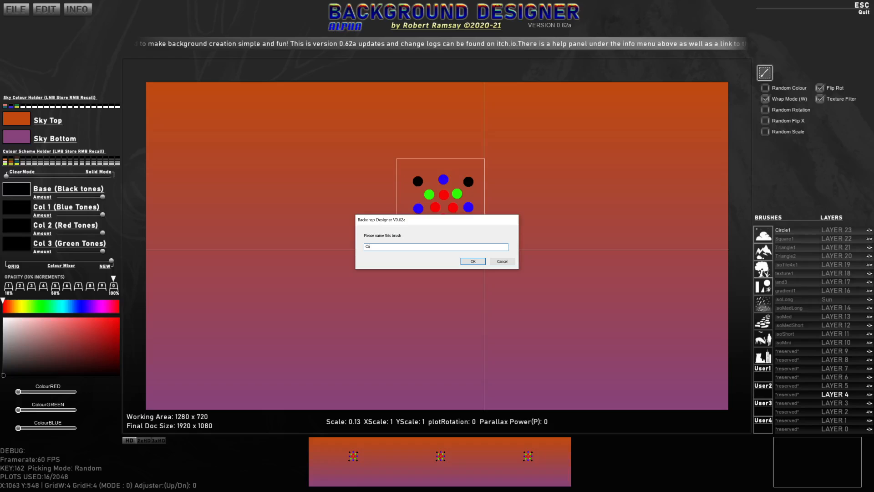
pyautogui.press('Return')
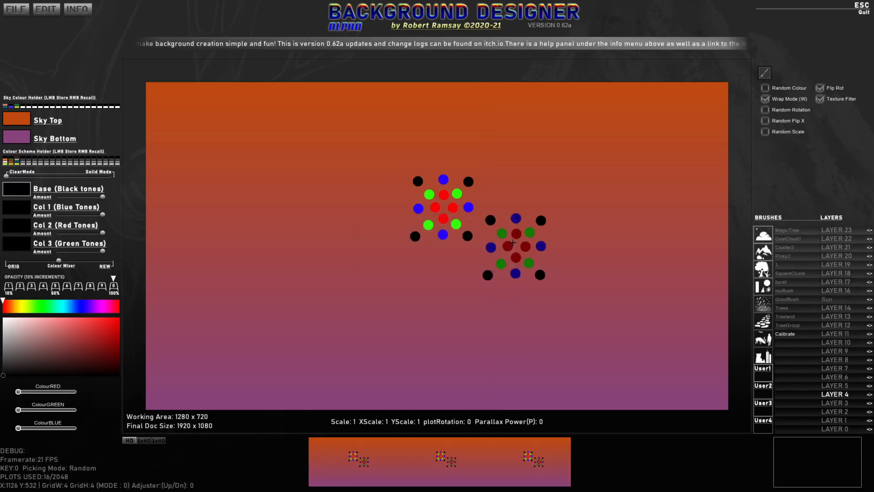
pyautogui.press('BackSpace')
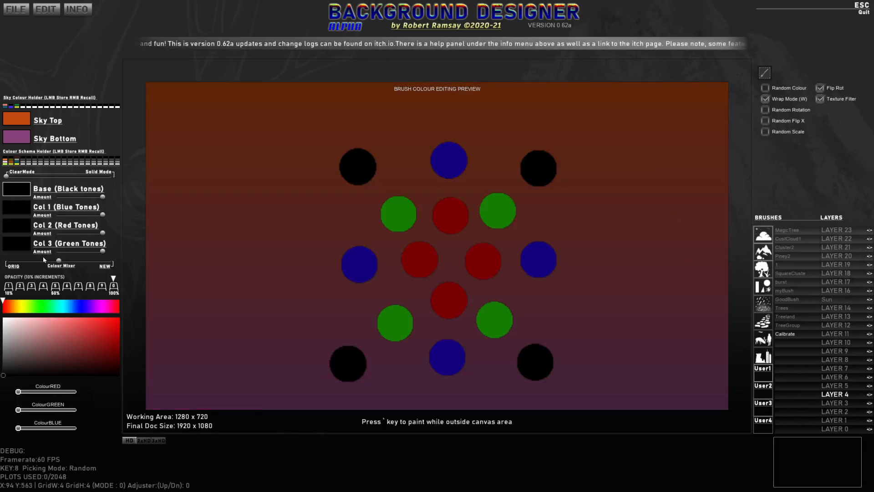
# Set the Colour Mixer fully to NEW and recolour the brush's Base tones red and Col 1 tones green.
pyautogui.moveTo(61, 260); pyautogui.dragTo(112, 259)
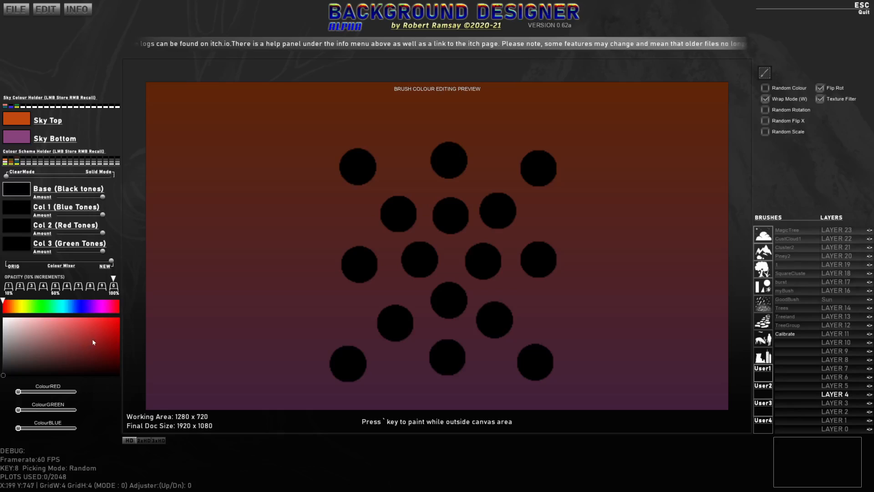
pyautogui.click(114, 323)
pyautogui.click(27, 211)
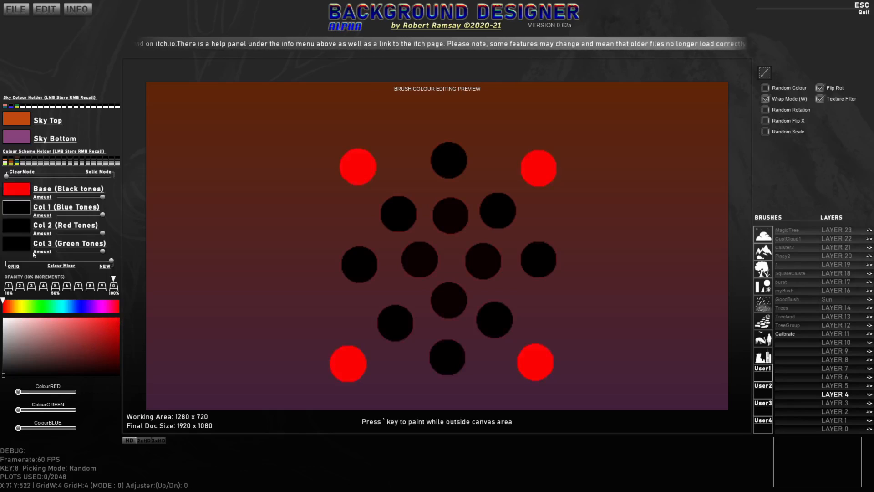
pyautogui.click(35, 307)
pyautogui.click(115, 321)
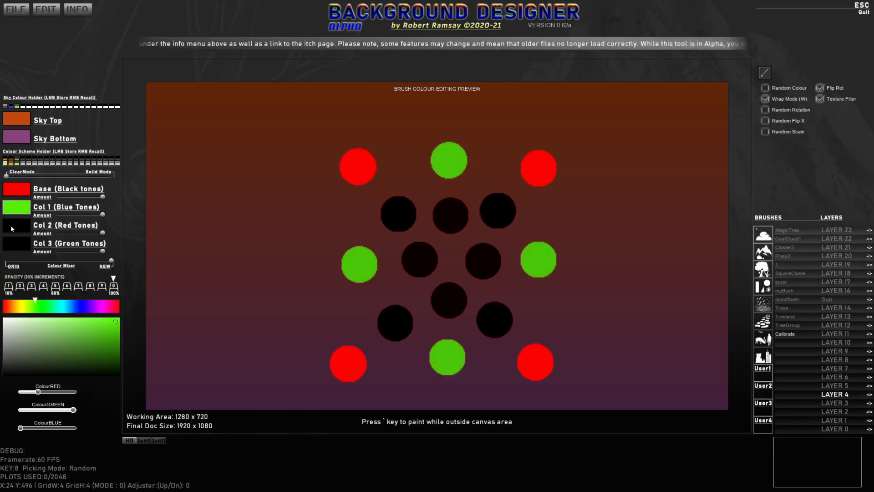
# Set the brush's Col 2 (Red Tones) to blue and Col 3 (Green Tones) to yellow.
pyautogui.click(12, 228)
pyautogui.click(82, 306)
pyautogui.click(114, 318)
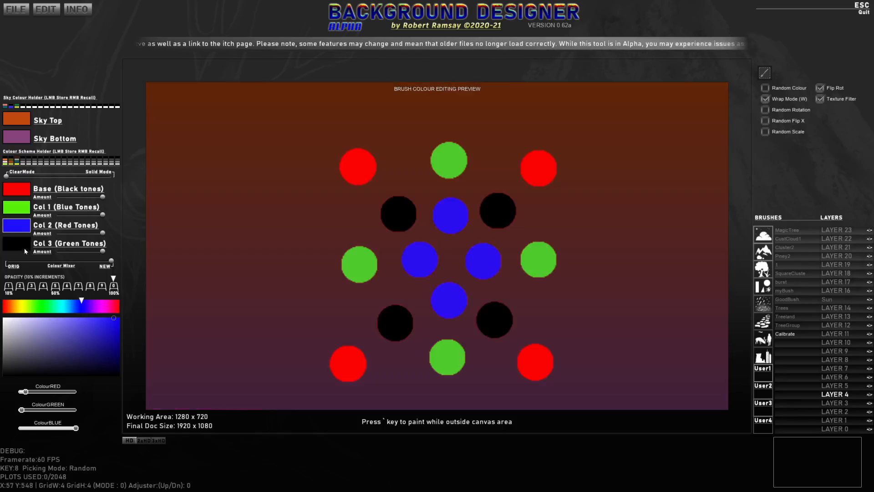
pyautogui.click(24, 250)
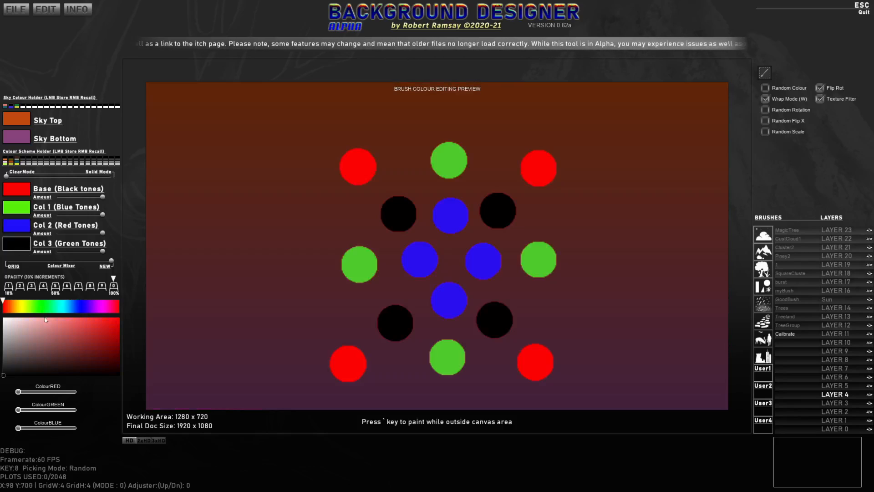
pyautogui.click(20, 306)
pyautogui.click(120, 319)
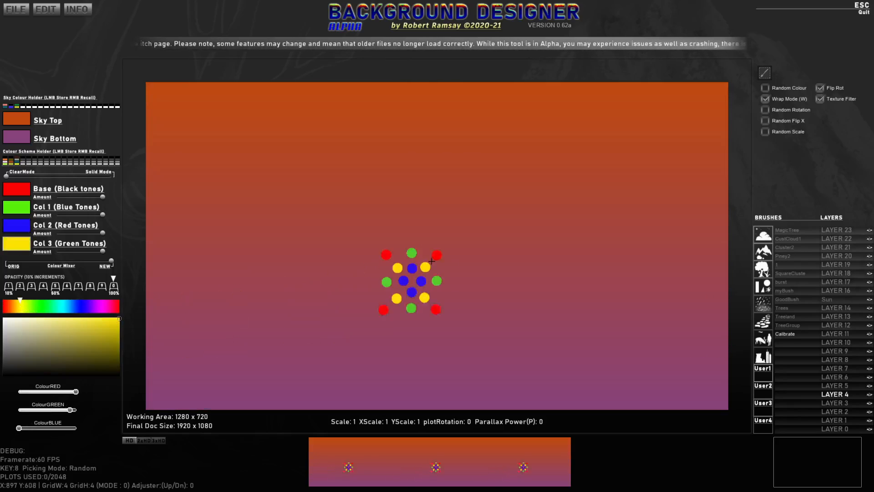
# Rotate the Calibrate brush to a plot rotation of 336, plotting test stamps, and clear the canvas.
pyautogui.press('r')
pyautogui.click(468, 196)
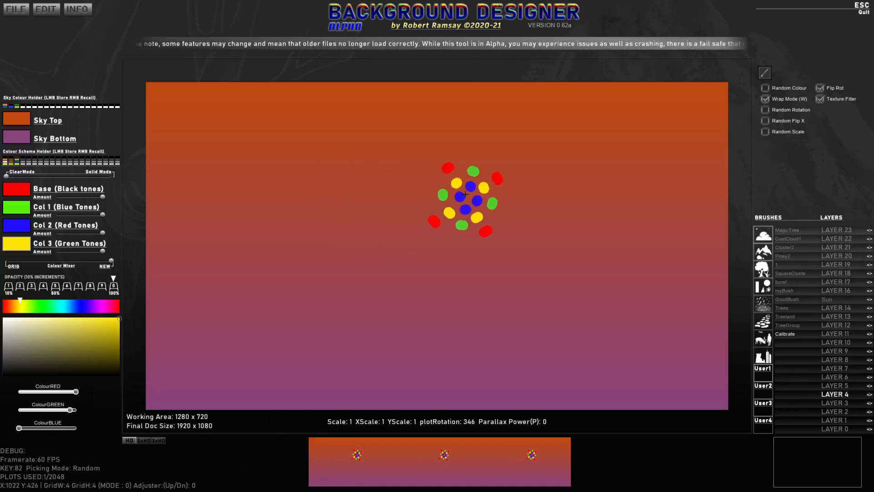
pyautogui.moveTo(389, 189)
pyautogui.mouseDown()
pyautogui.moveTo(333, 193)
pyautogui.moveTo(295, 218)
pyautogui.moveTo(304, 259)
pyautogui.moveTo(346, 292)
pyautogui.moveTo(401, 282)
pyautogui.moveTo(424, 250)
pyautogui.moveTo(430, 210)
pyautogui.moveTo(359, 166)
pyautogui.moveTo(297, 164)
pyautogui.moveTo(260, 189)
pyautogui.moveTo(249, 249)
pyautogui.moveTo(285, 304)
pyautogui.moveTo(376, 327)
pyautogui.moveTo(478, 325)
pyautogui.moveTo(548, 299)
pyautogui.moveTo(579, 260)
pyautogui.moveTo(581, 223)
pyautogui.moveTo(547, 187)
pyautogui.moveTo(522, 198)
pyautogui.moveTo(521, 270)
pyautogui.moveTo(579, 304)
pyautogui.moveTo(631, 280)
pyautogui.mouseUp()
pyautogui.press('r')
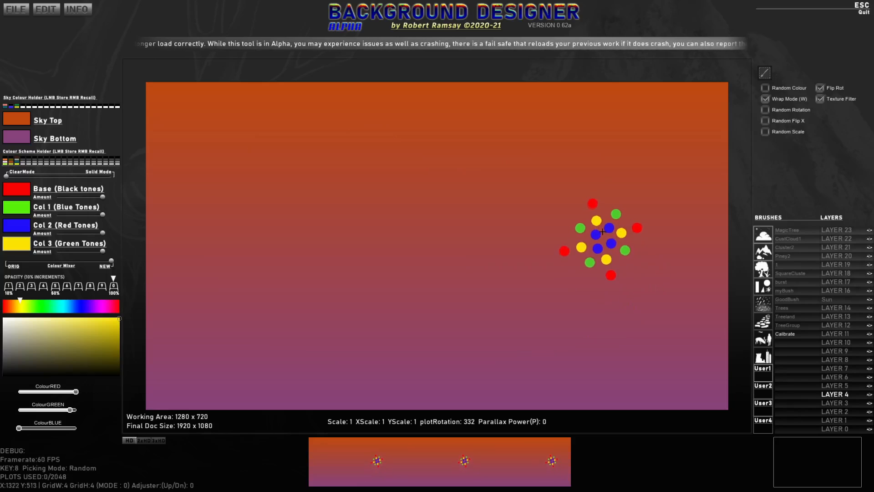
pyautogui.hotkey('shift', 'r')
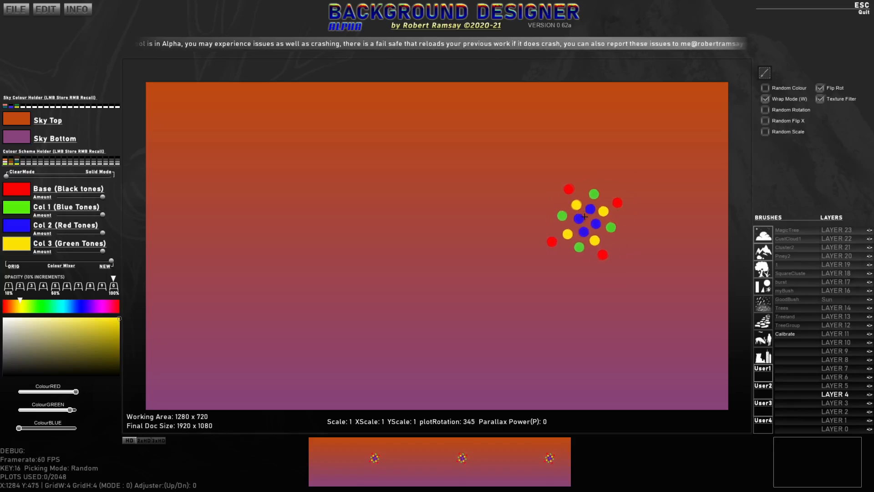
pyautogui.moveTo(628, 174)
pyautogui.mouseDown()
pyautogui.moveTo(509, 223)
pyautogui.moveTo(431, 240)
pyautogui.moveTo(363, 238)
pyautogui.moveTo(338, 216)
pyautogui.moveTo(347, 189)
pyautogui.moveTo(371, 180)
pyautogui.moveTo(400, 191)
pyautogui.moveTo(447, 289)
pyautogui.moveTo(410, 324)
pyautogui.moveTo(367, 313)
pyautogui.mouseUp()
pyautogui.press('BackSpace')
# Switch the brush fully to Solid Mode and lower all four colour amounts, taking Base and Col 1 to the minimum.
pyautogui.moveTo(103, 197)
pyautogui.mouseDown()
pyautogui.moveTo(45, 199)
pyautogui.moveTo(108, 199)
pyautogui.moveTo(72, 199)
pyautogui.mouseUp()
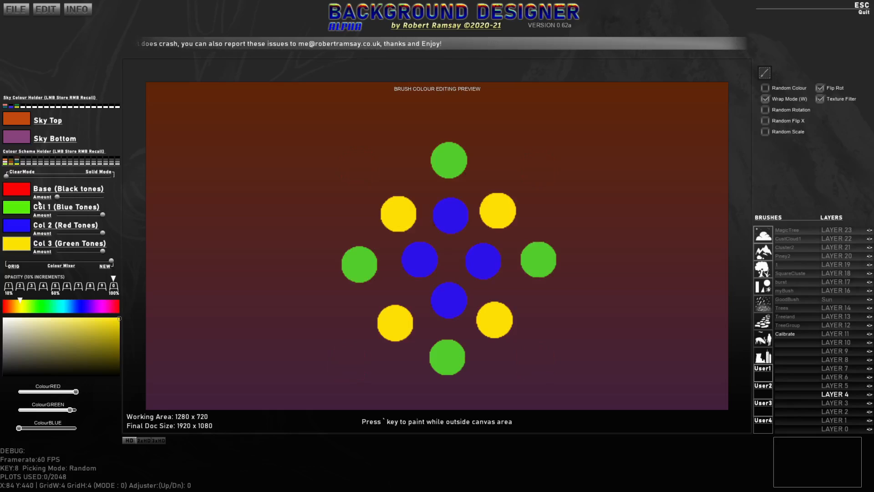
pyautogui.moveTo(28, 176); pyautogui.dragTo(123, 177)
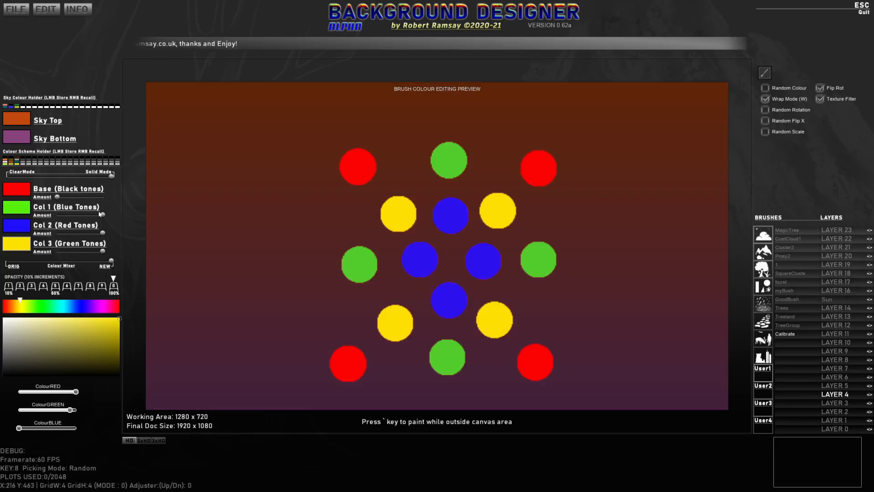
pyautogui.moveTo(99, 214); pyautogui.dragTo(37, 217)
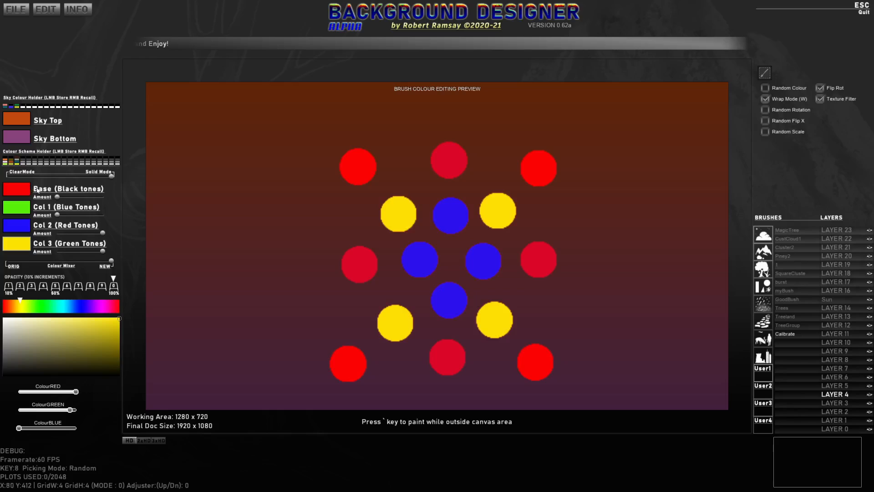
pyautogui.moveTo(95, 233); pyautogui.dragTo(35, 234)
pyautogui.moveTo(102, 254); pyautogui.dragTo(74, 232)
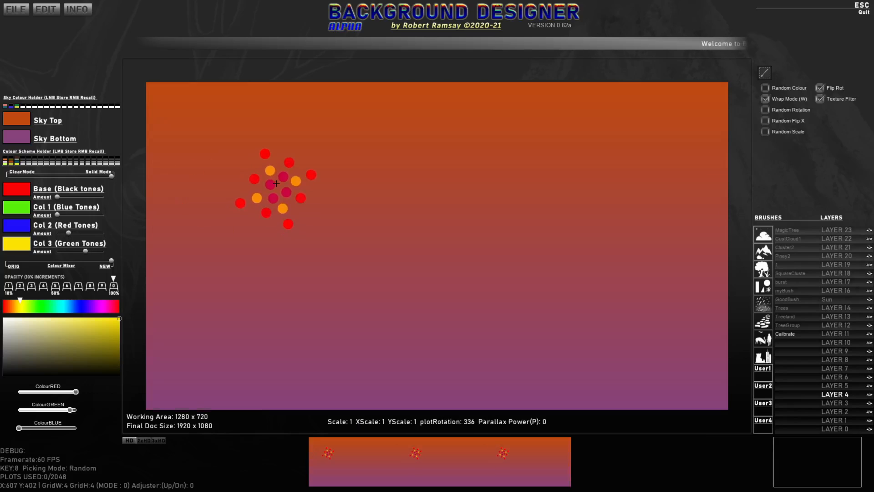
# Randomise the four colour amounts several times in Solid Mode.
pyautogui.press('F1')
pyautogui.press('F1')
pyautogui.press('F1')
pyautogui.press('F1')
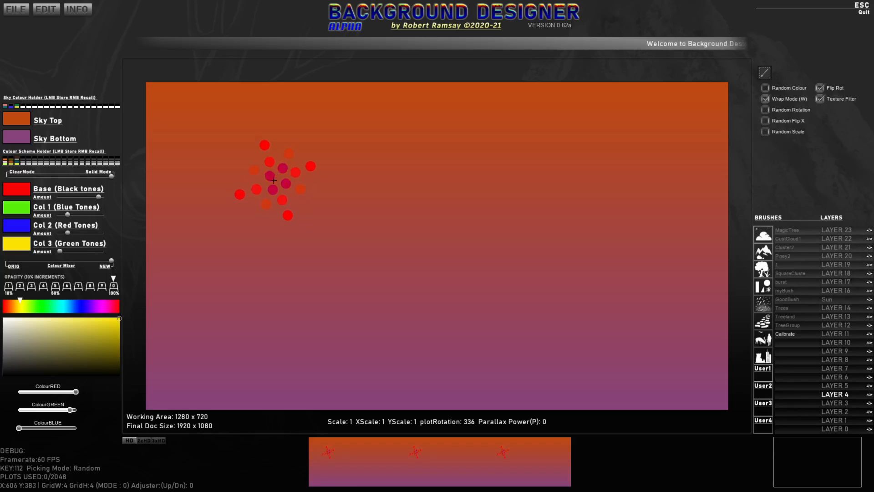
pyautogui.press('F1')
pyautogui.press('F1')
pyautogui.press('F1')
pyautogui.press('F1')
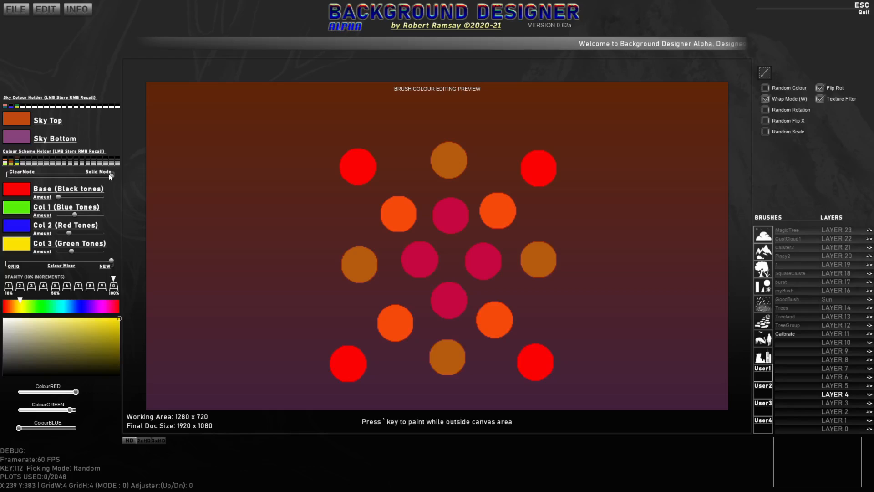
# Return the brush to Clear Mode and repeatedly randomise the four colour amounts.
pyautogui.moveTo(111, 175); pyautogui.dragTo(6, 176)
pyautogui.press('F1')
pyautogui.press('F1')
pyautogui.press('F1')
pyautogui.press('F1')
pyautogui.press('F1')
pyautogui.press('F1')
pyautogui.press('F1')
pyautogui.press('F1')
pyautogui.press('F1')
pyautogui.press('F1')
pyautogui.press('F1')
pyautogui.press('F1')
pyautogui.press('F1')
pyautogui.press('F1')
pyautogui.press('F1')
pyautogui.press('F1')
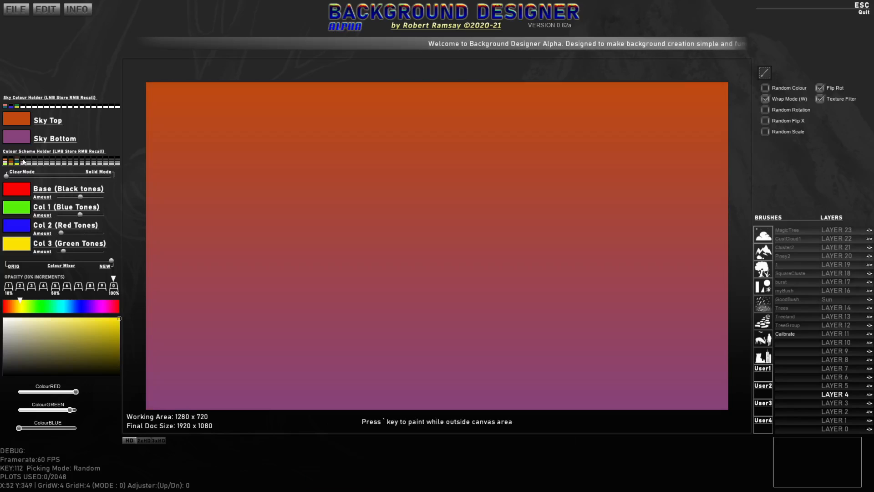
# Try several stored colour schemes with randomised amounts, ending on the black, orange, pale lavender and light green scheme.
pyautogui.rightClick(16, 161)
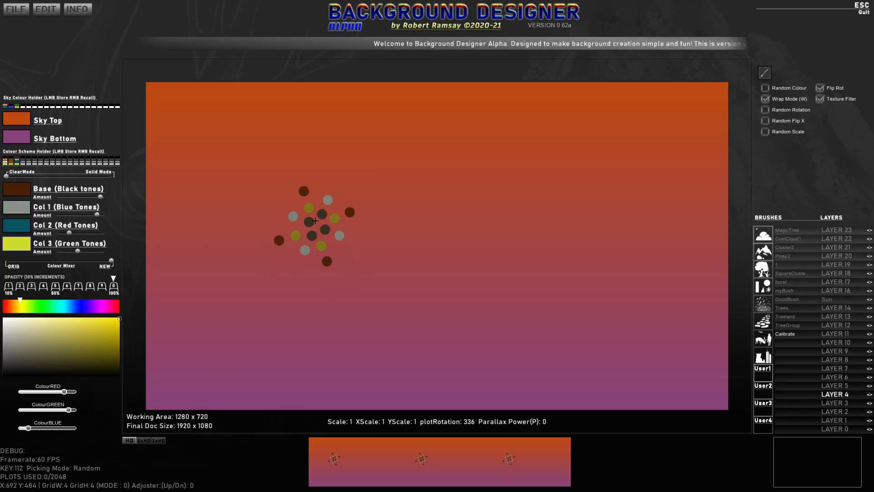
pyautogui.press('F1')
pyautogui.rightClick(10, 162)
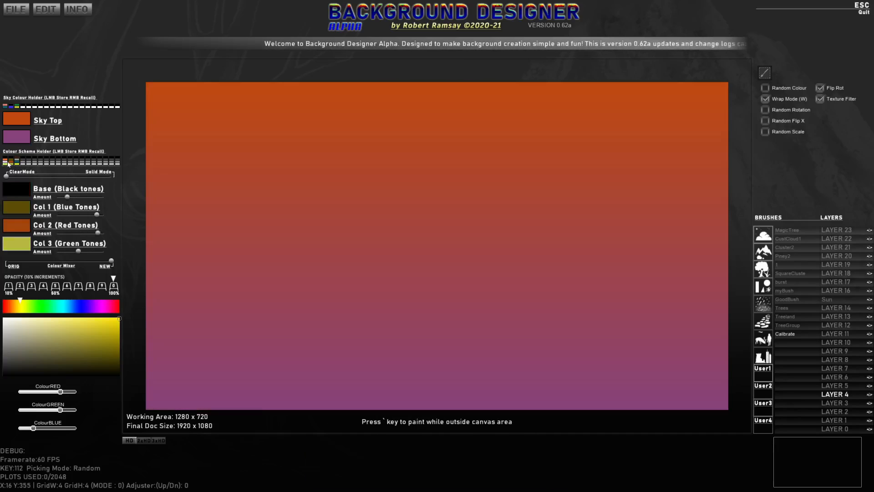
pyautogui.rightClick(23, 162)
pyautogui.press('F1')
pyautogui.press('F1')
pyautogui.press('F1')
pyautogui.press('F1')
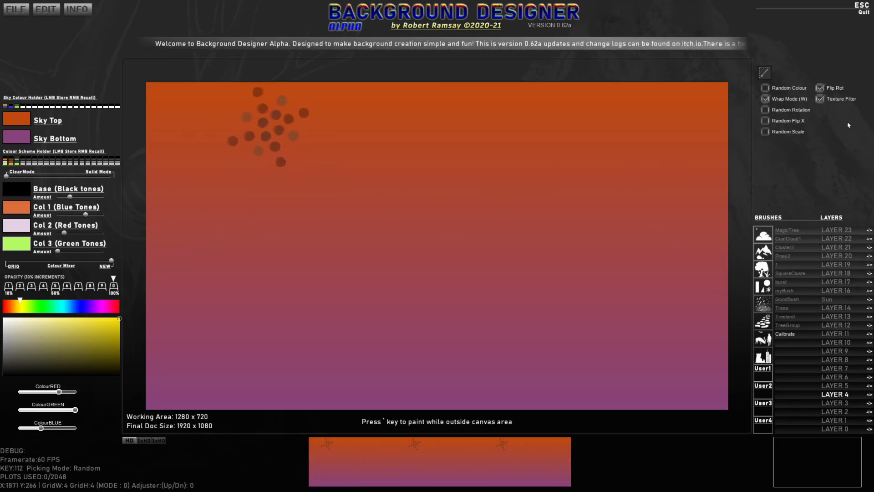
# Enable Random Rotation, Random Flip X and Random Colour, and paint a cluster of stamps around the canvas centre.
pyautogui.click(766, 110)
pyautogui.click(765, 121)
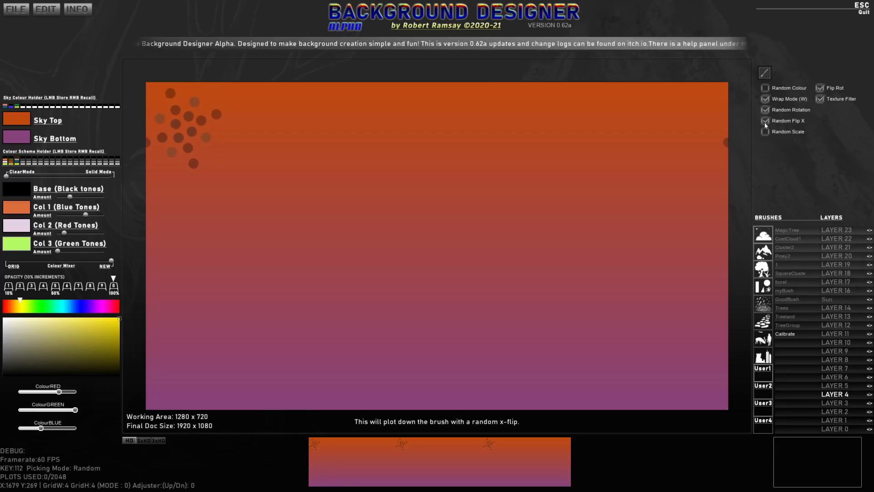
pyautogui.click(765, 88)
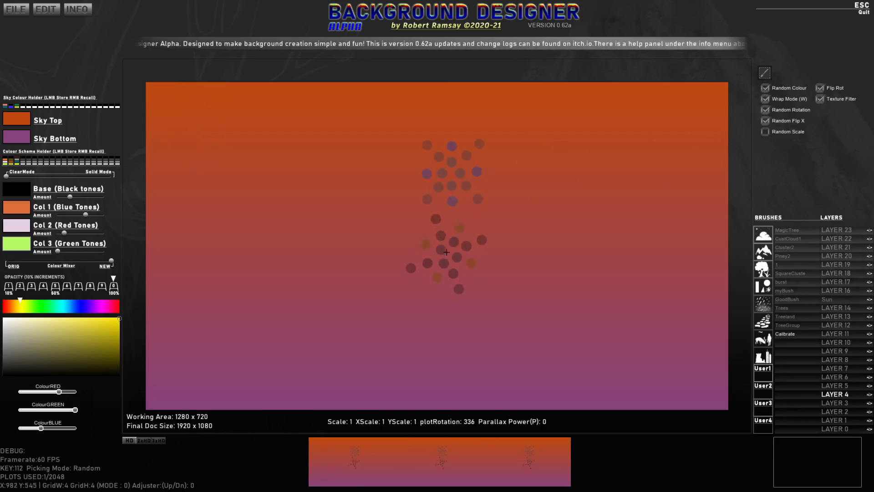
pyautogui.moveTo(454, 191)
pyautogui.mouseDown()
pyautogui.moveTo(471, 205)
pyautogui.moveTo(431, 215)
pyautogui.mouseUp()
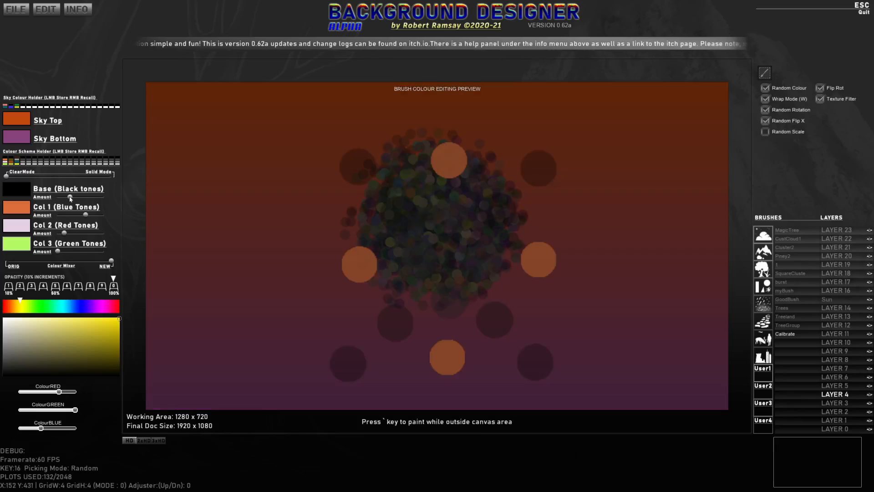
# Reset all four colour amounts to full and repaint the central cluster on a cleared canvas.
pyautogui.press('F2')
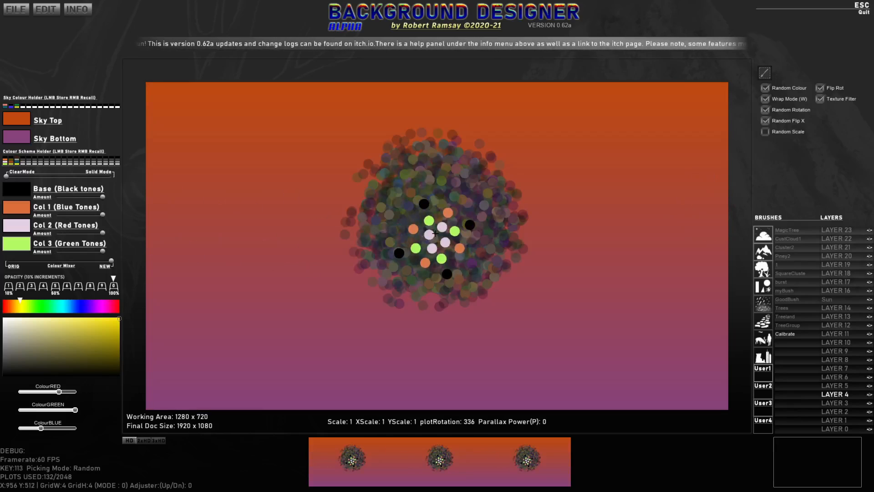
pyautogui.press('BackSpace')
pyautogui.moveTo(449, 224)
pyautogui.mouseDown()
pyautogui.moveTo(415, 239)
pyautogui.moveTo(377, 232)
pyautogui.moveTo(415, 201)
pyautogui.moveTo(453, 224)
pyautogui.moveTo(441, 269)
pyautogui.moveTo(384, 262)
pyautogui.moveTo(445, 217)
pyautogui.mouseUp()
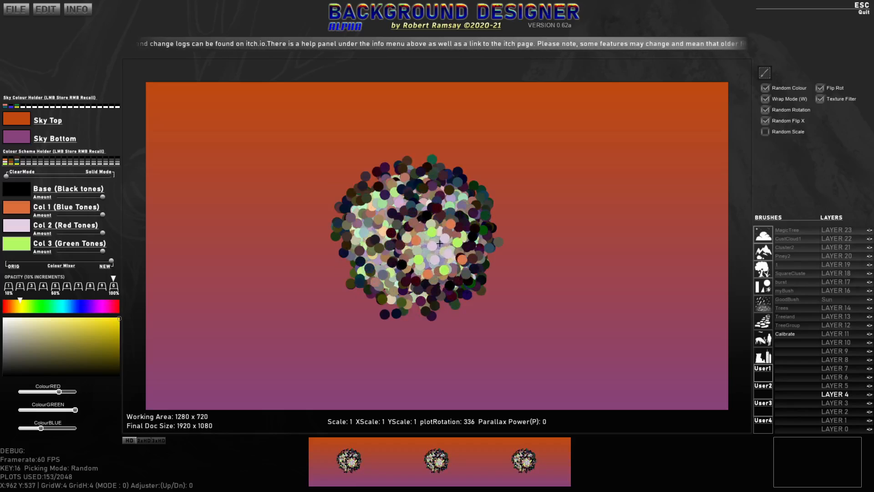
# Pick the brush colours from the document and paint more stamps over the central cluster.
pyautogui.rightClick(182, 218)
pyautogui.moveTo(392, 239)
pyautogui.mouseDown()
pyautogui.moveTo(414, 214)
pyautogui.moveTo(453, 257)
pyautogui.moveTo(466, 258)
pyautogui.moveTo(416, 268)
pyautogui.moveTo(440, 199)
pyautogui.mouseUp()
pyautogui.keyDown('shift'); pyautogui.rightClick(466, 257); pyautogui.keyUp('shift')
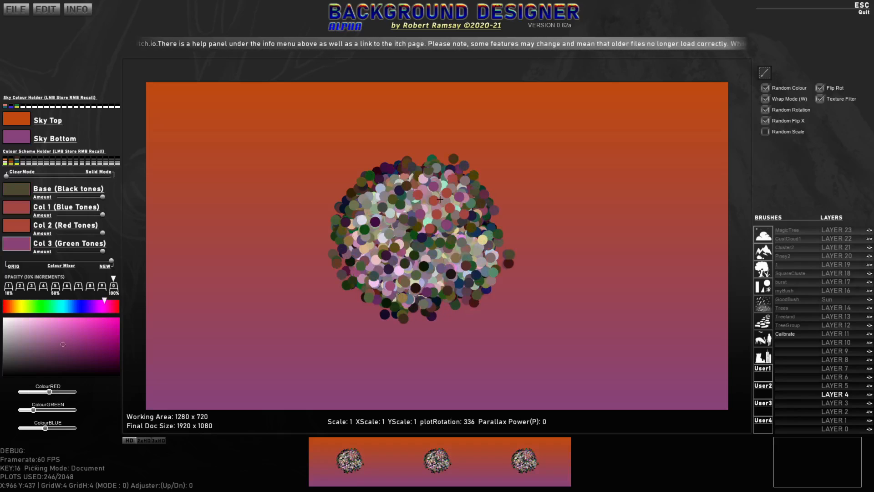
# Pick random brush colours, paint more stamps over the cluster and reduce the brush scale to 0.80.
pyautogui.middleClick(428, 214)
pyautogui.moveTo(412, 228)
pyautogui.mouseDown()
pyautogui.moveTo(401, 212)
pyautogui.moveTo(450, 245)
pyautogui.moveTo(361, 243)
pyautogui.moveTo(471, 255)
pyautogui.mouseUp()
pyautogui.scroll(-2, 492, 240)
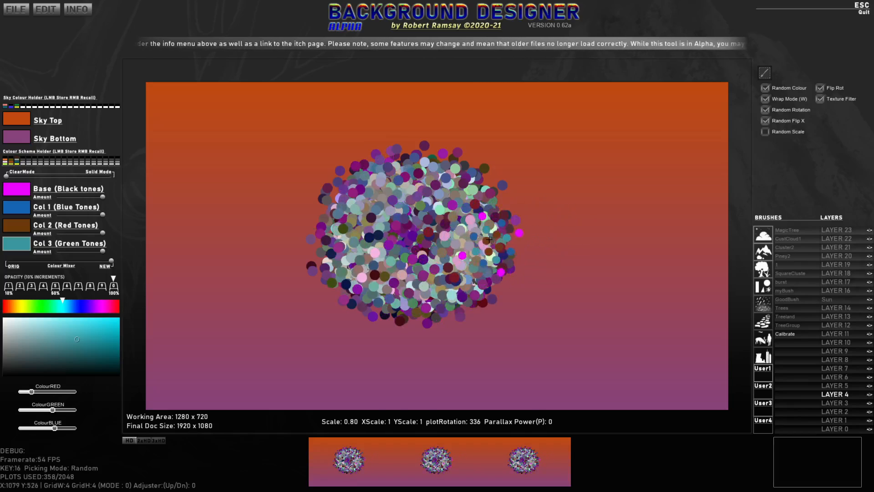
# Clear the canvas and set the Colour Mixer fully to ORIG for the Calibrate brush.
pyautogui.press('BackSpace')
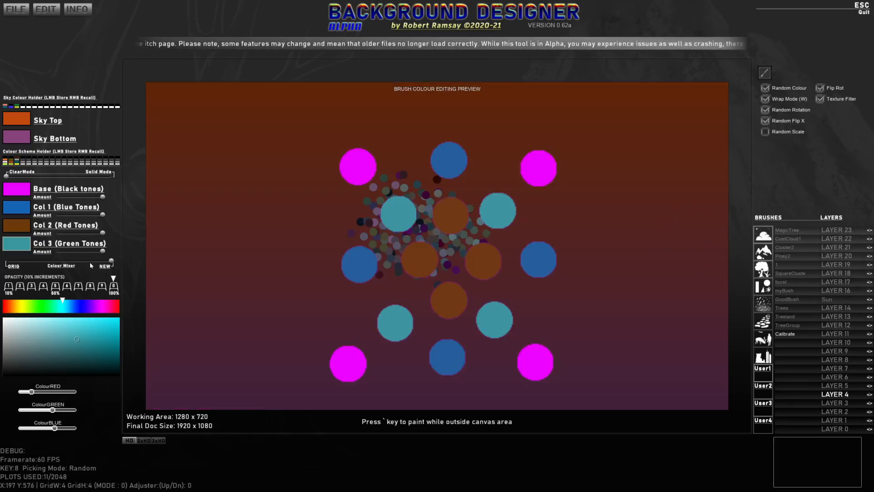
pyautogui.moveTo(111, 260); pyautogui.dragTo(6, 262)
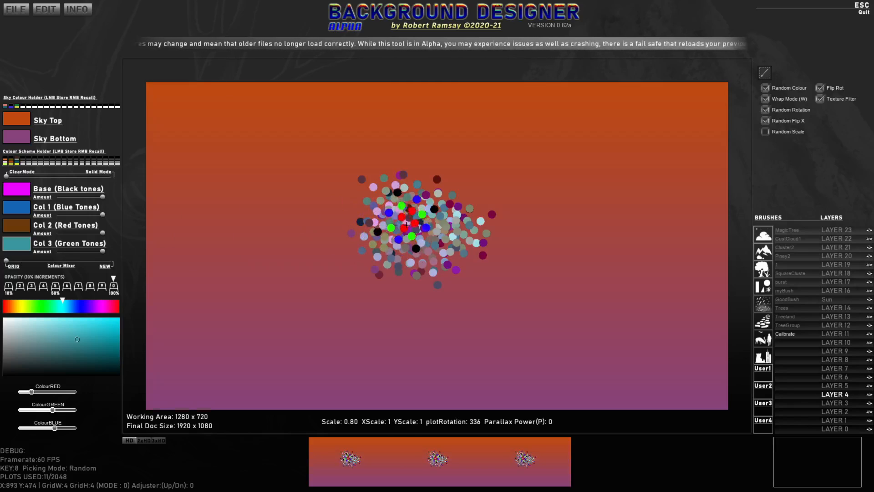
pyautogui.press('BackSpace')
# Paint a dense oval cluster of Calibrate stamps in their original colours around the canvas centre.
pyautogui.click(410, 207)
pyautogui.click(432, 207)
pyautogui.click(399, 218)
pyautogui.click(413, 234)
pyautogui.click(439, 230)
pyautogui.click(457, 214)
pyautogui.click(439, 214)
pyautogui.click(412, 203)
pyautogui.click(390, 203)
pyautogui.click(366, 212)
pyautogui.click(381, 228)
pyautogui.click(402, 226)
pyautogui.click(408, 195)
pyautogui.click(433, 197)
pyautogui.click(454, 220)
pyautogui.click(476, 226)
pyautogui.click(482, 221)
pyautogui.click(445, 242)
pyautogui.click(374, 220)
pyautogui.click(376, 202)
pyautogui.click(464, 196)
pyautogui.click(384, 230)
pyautogui.click(436, 246)
pyautogui.click(351, 230)
pyautogui.click(374, 241)
pyautogui.click(402, 251)
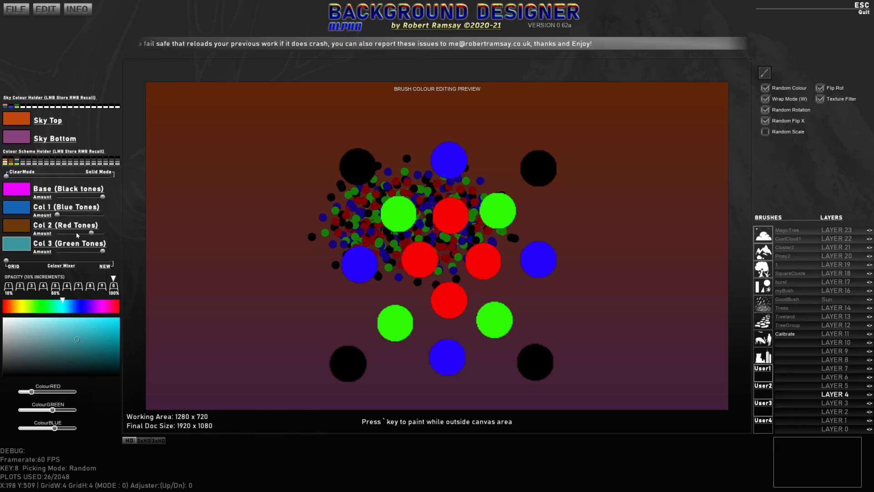
# Set the Colour Mixer fully to NEW and leave only the Col 1 (Blue Tones) amount at full.
pyautogui.moveTo(3, 263); pyautogui.dragTo(117, 258)
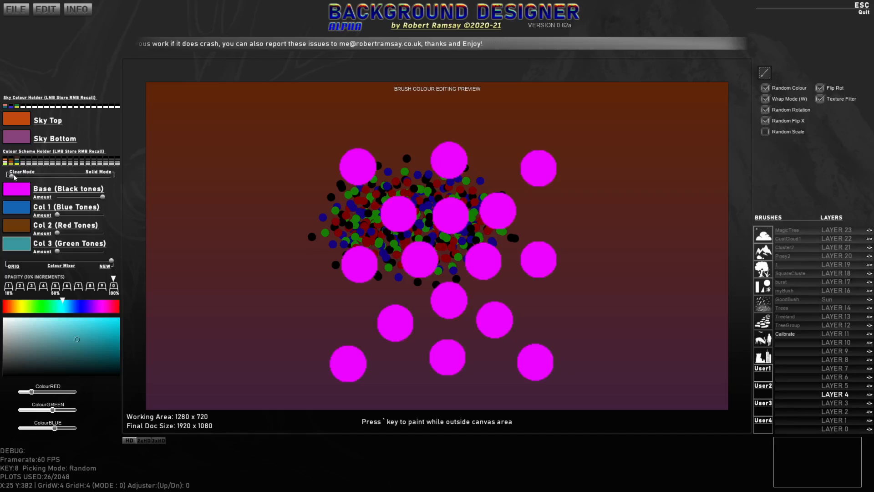
pyautogui.moveTo(51, 175); pyautogui.dragTo(3, 173)
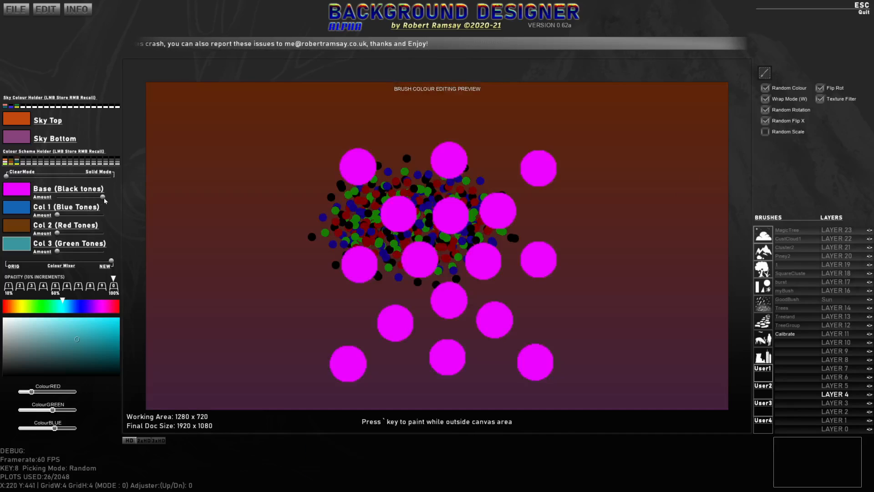
pyautogui.moveTo(103, 197)
pyautogui.mouseDown()
pyautogui.moveTo(37, 198)
pyautogui.moveTo(103, 214)
pyautogui.mouseUp()
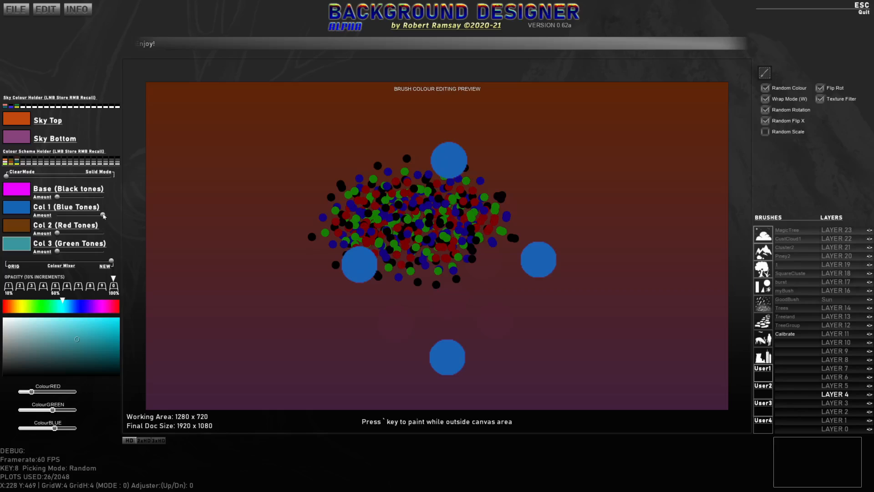
# Recolour Col 1 (Blue Tones) bright yellow.
pyautogui.click(22, 210)
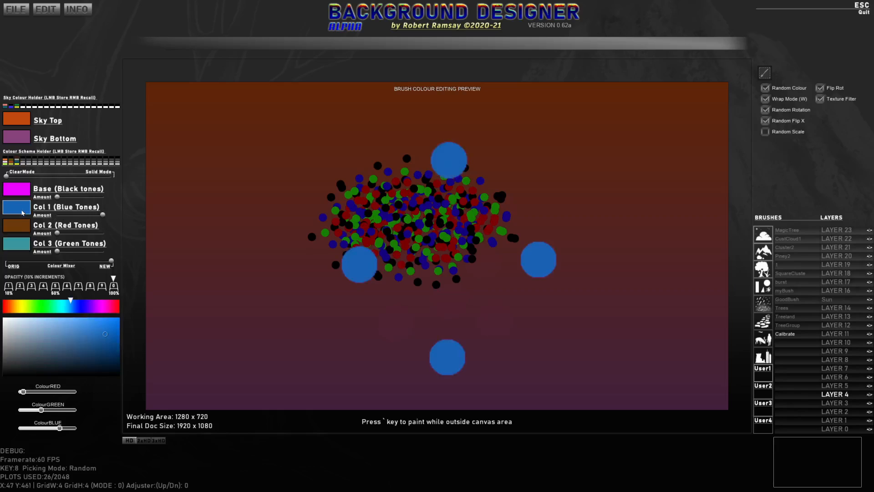
pyautogui.click(22, 304)
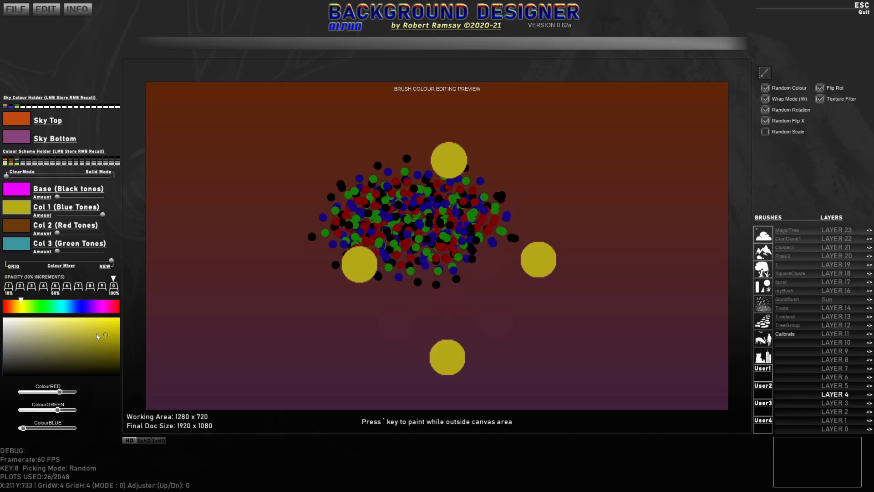
pyautogui.moveTo(96, 334); pyautogui.dragTo(189, 287)
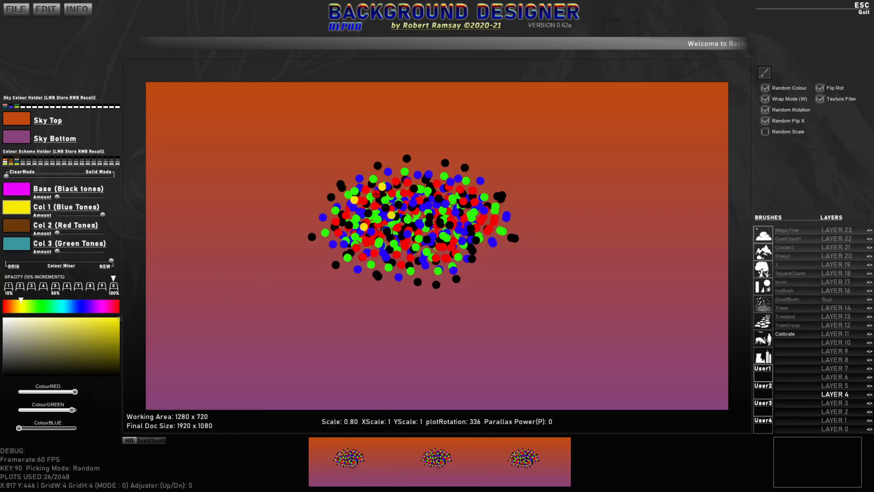
# Turn off Random Colour and paint yellow stamps over and around the cluster.
pyautogui.click(765, 87)
pyautogui.click(351, 172)
pyautogui.click(363, 205)
pyautogui.click(356, 240)
pyautogui.click(401, 238)
pyautogui.click(405, 198)
pyautogui.click(424, 180)
pyautogui.click(469, 193)
pyautogui.click(487, 213)
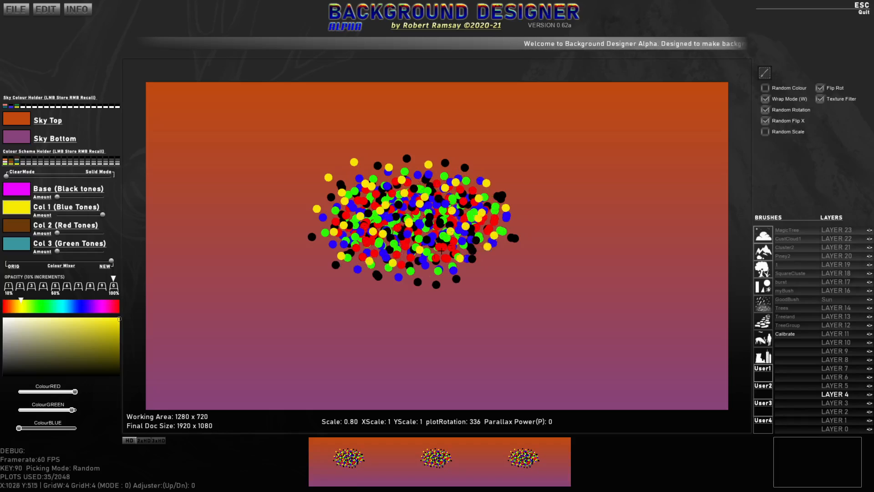
pyautogui.click(456, 246)
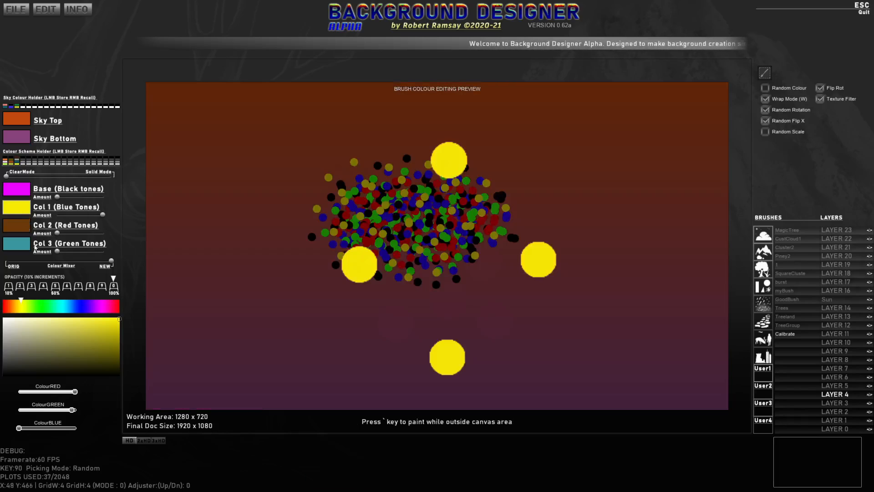
# Paint more stamps over and around the cluster with Col 1 (Blue Tones) recoloured magenta and cyan in turn.
pyautogui.click(103, 309)
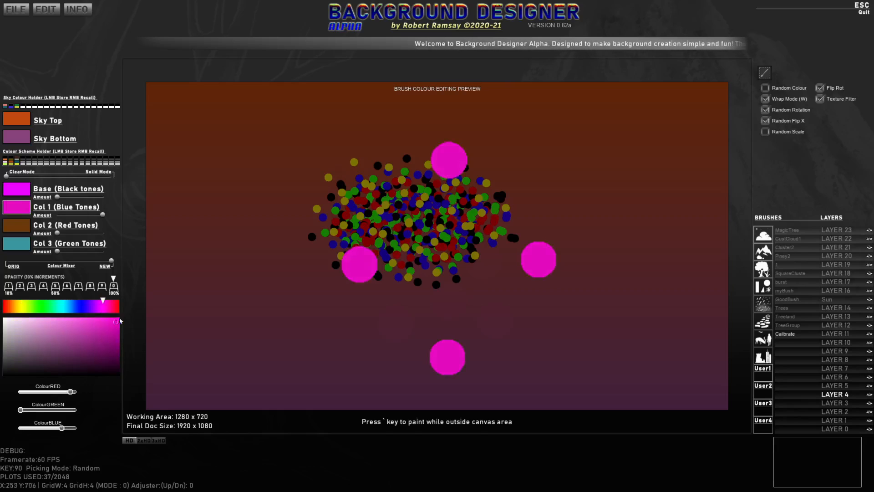
pyautogui.click(118, 320)
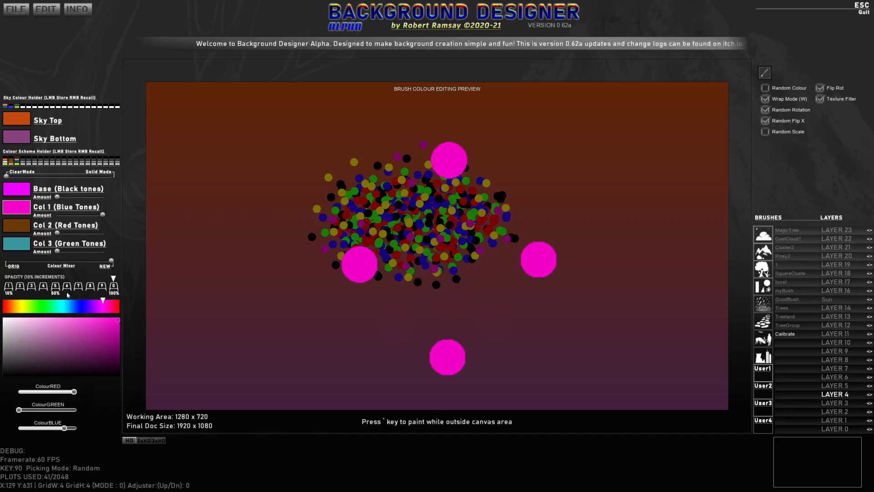
pyautogui.click(62, 308)
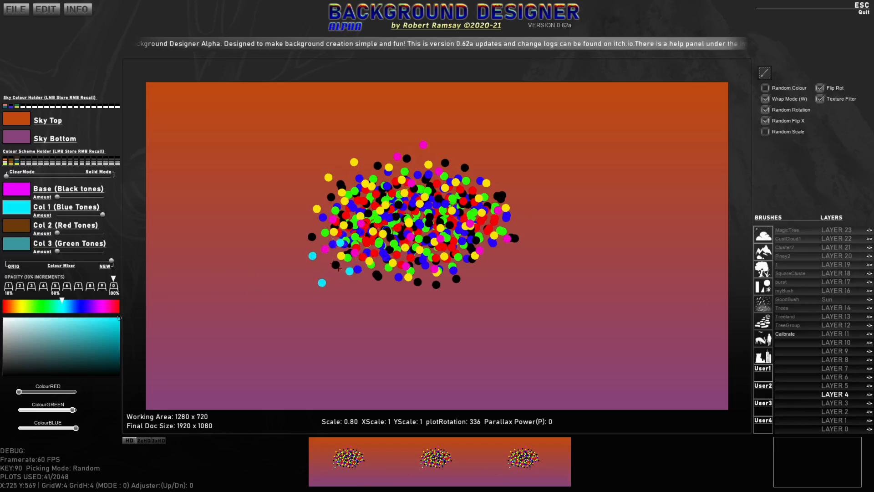
pyautogui.click(449, 313)
pyautogui.click(528, 265)
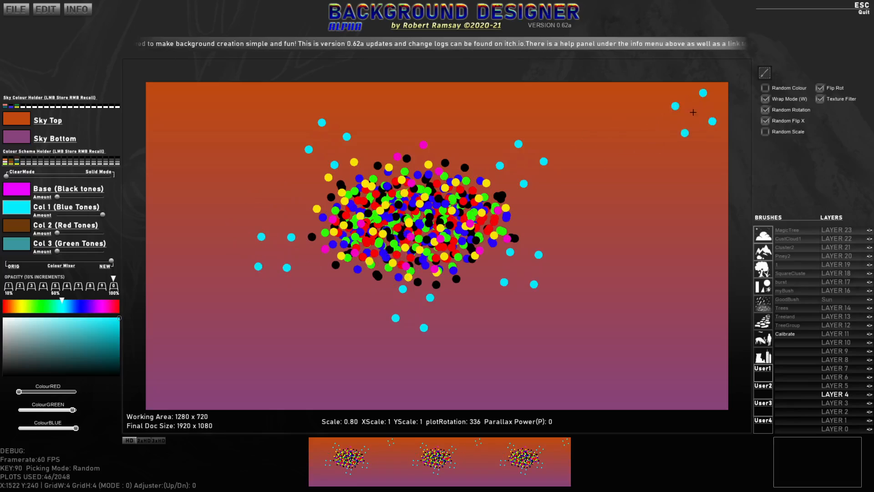
# Capture the whole multicoloured dot cluster as a new brush named Test1.
pyautogui.click(764, 72)
pyautogui.moveTo(235, 104)
pyautogui.mouseDown()
pyautogui.moveTo(572, 328)
pyautogui.moveTo(572, 351)
pyautogui.mouseUp()
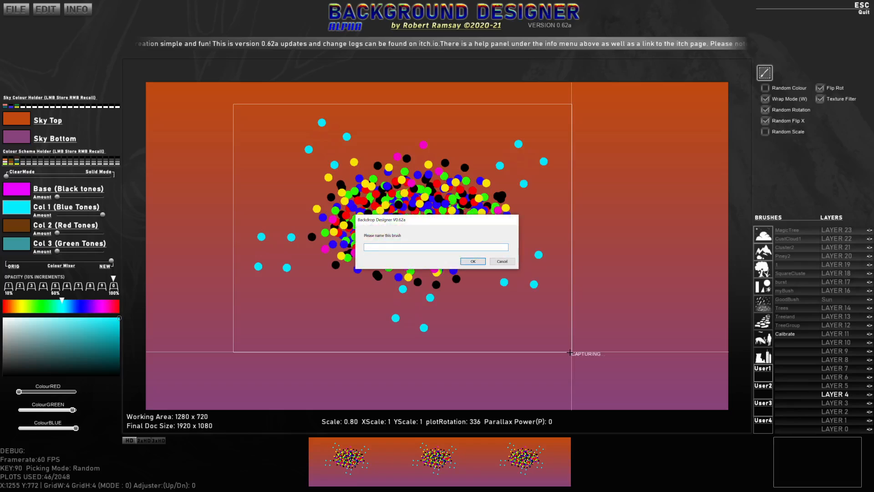
pyautogui.write('Test1')
pyautogui.press('Return')
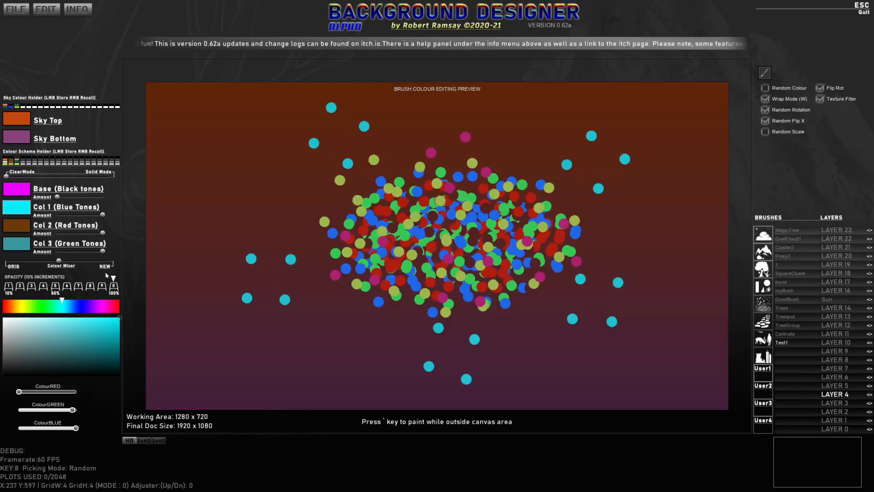
# Set the Colour Mixer fully to NEW and cycle the Test1 brush through random colour schemes.
pyautogui.moveTo(57, 263); pyautogui.dragTo(111, 263)
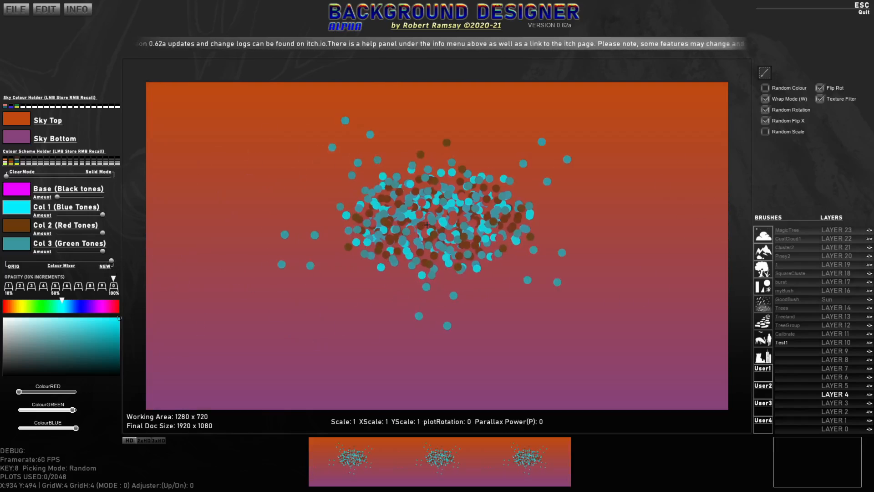
pyautogui.press('space')
pyautogui.press('space')
pyautogui.press('space')
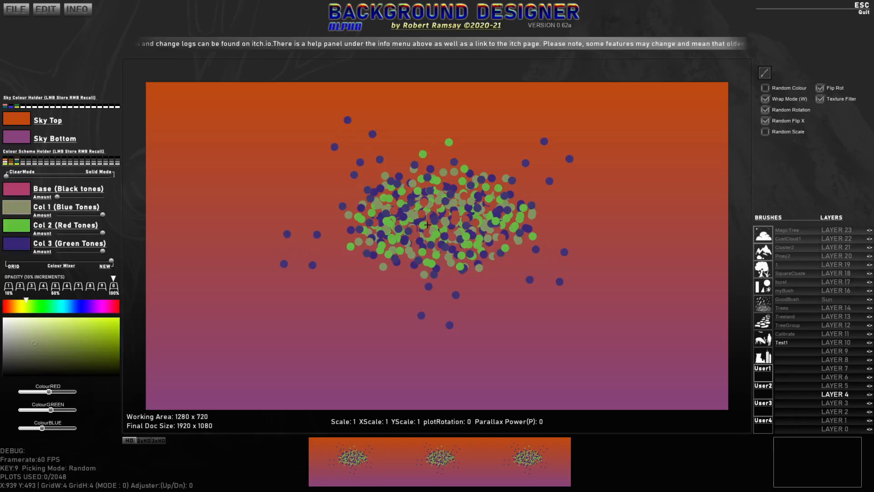
pyautogui.press('space')
pyautogui.press('space')
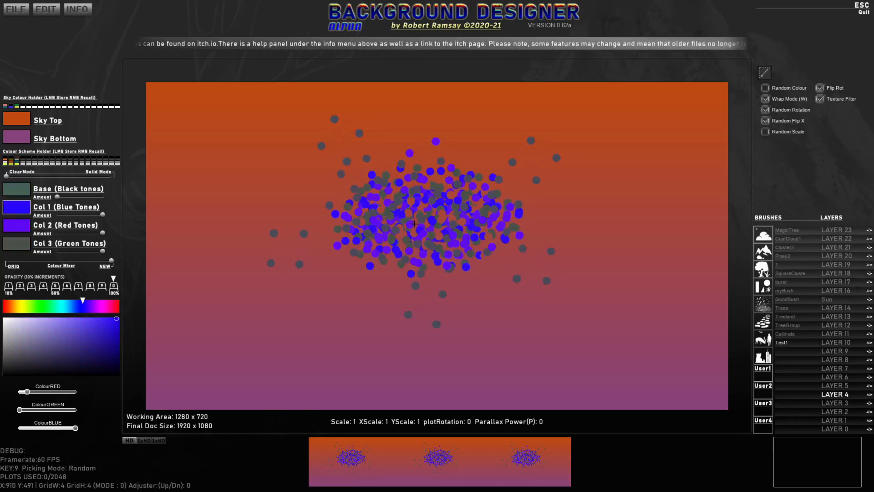
# Try picking the Test1 brush colours locally from the canvas and return to random brush colours.
pyautogui.press('space')
pyautogui.press('space')
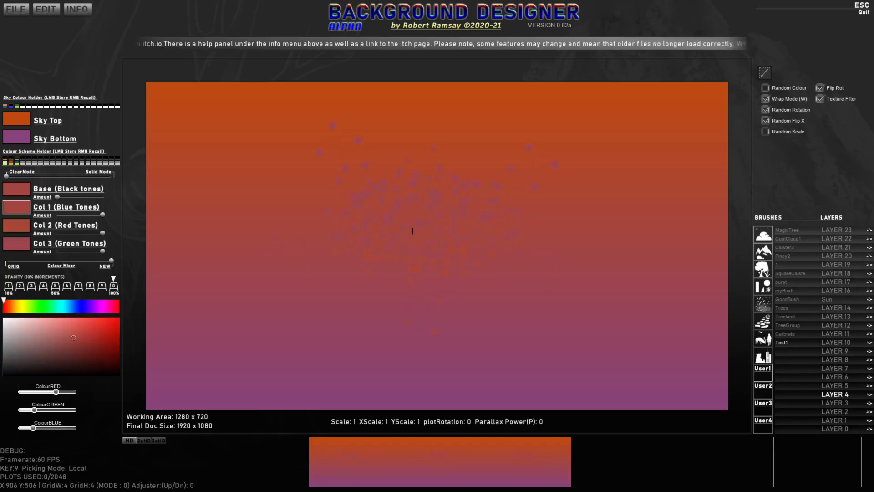
pyautogui.scroll(-6, 394, 212)
pyautogui.press('space')
pyautogui.press('space')
pyautogui.scroll(-1, 391, 218)
pyautogui.press('space')
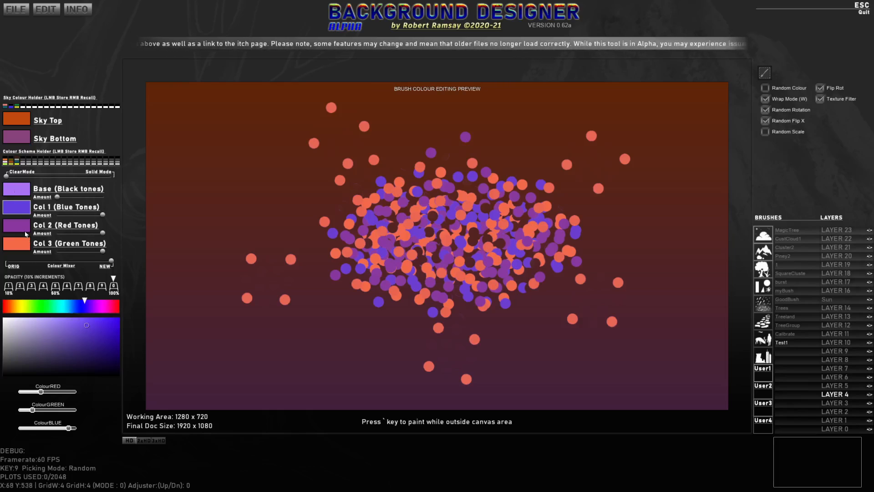
# Recolour the Test1 brush with Col 1 blue, Col 2 green and Col 3 yellow.
pyautogui.moveTo(84, 308)
pyautogui.mouseDown()
pyautogui.moveTo(120, 324)
pyautogui.moveTo(107, 330)
pyautogui.moveTo(115, 322)
pyautogui.mouseUp()
pyautogui.click(19, 224)
pyautogui.click(44, 306)
pyautogui.click(19, 238)
pyautogui.click(24, 306)
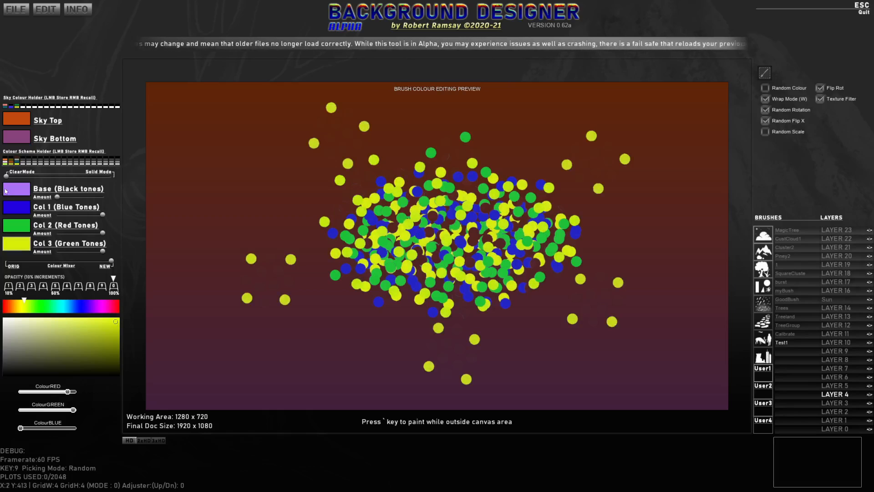
# Set the Base (Black tones) amount to full and recolour Base dark green.
pyautogui.moveTo(58, 198); pyautogui.dragTo(103, 197)
pyautogui.click(15, 195)
pyautogui.click(36, 305)
pyautogui.click(103, 358)
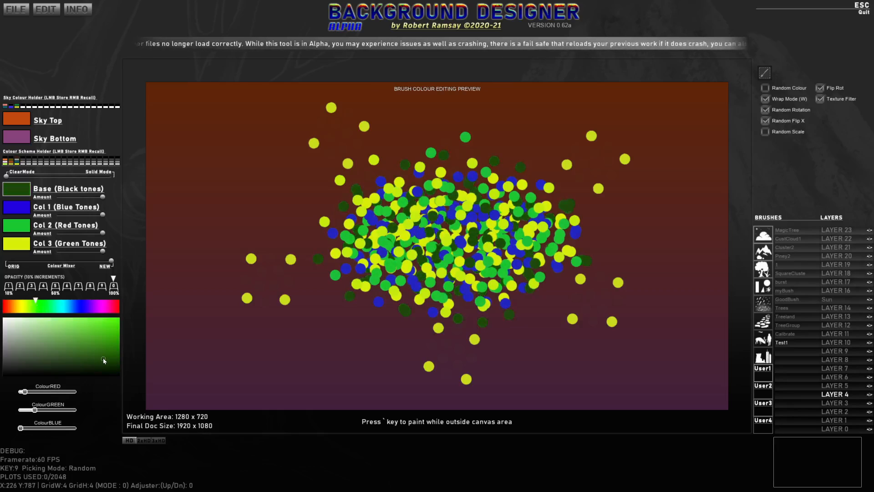
# Reduce the brush scale to 0.20 and recolour Col 3 (Green Tones) and Col 2 (Red Tones) green.
pyautogui.scroll(-8, 457, 227)
pyautogui.moveTo(457, 227)
pyautogui.mouseDown()
pyautogui.moveTo(401, 245)
pyautogui.moveTo(363, 236)
pyautogui.moveTo(318, 252)
pyautogui.moveTo(470, 254)
pyautogui.moveTo(518, 265)
pyautogui.mouseUp()
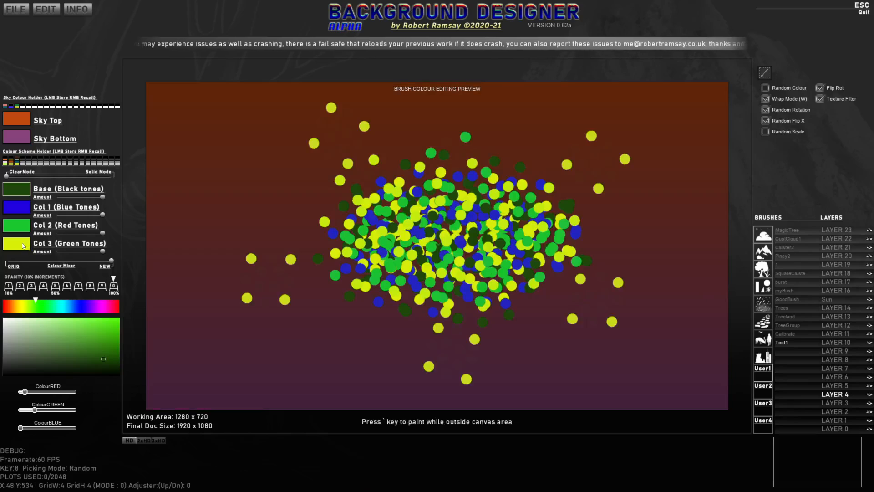
pyautogui.click(21, 244)
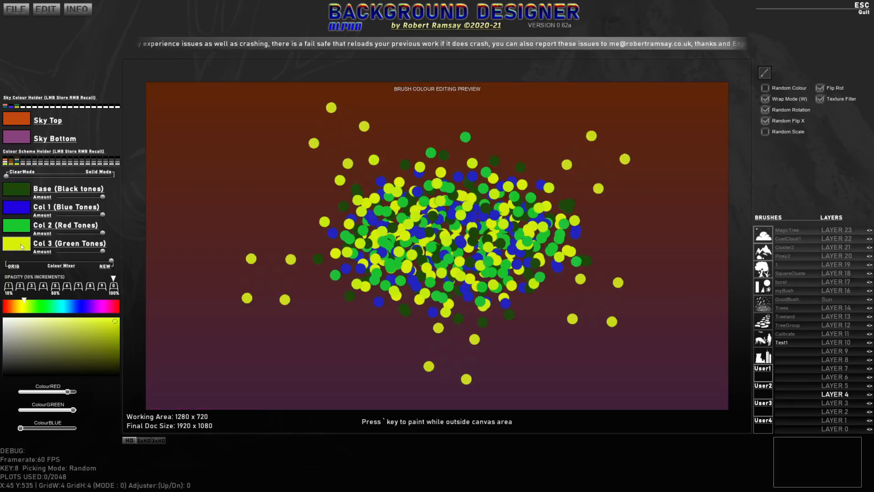
pyautogui.click(38, 307)
pyautogui.click(109, 337)
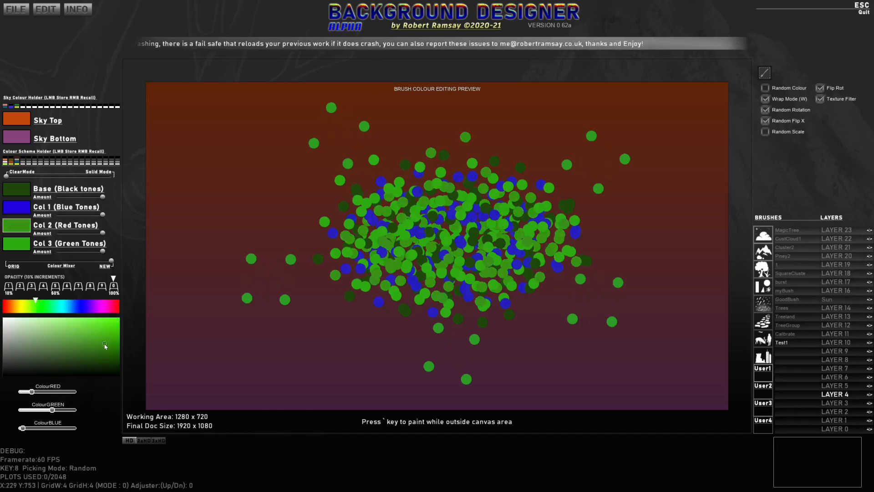
# Recolour Col 1 (Blue Tones) olive green and make Base (Black tones) a darker green.
pyautogui.click(22, 209)
pyautogui.click(35, 306)
pyautogui.click(87, 353)
pyautogui.click(20, 194)
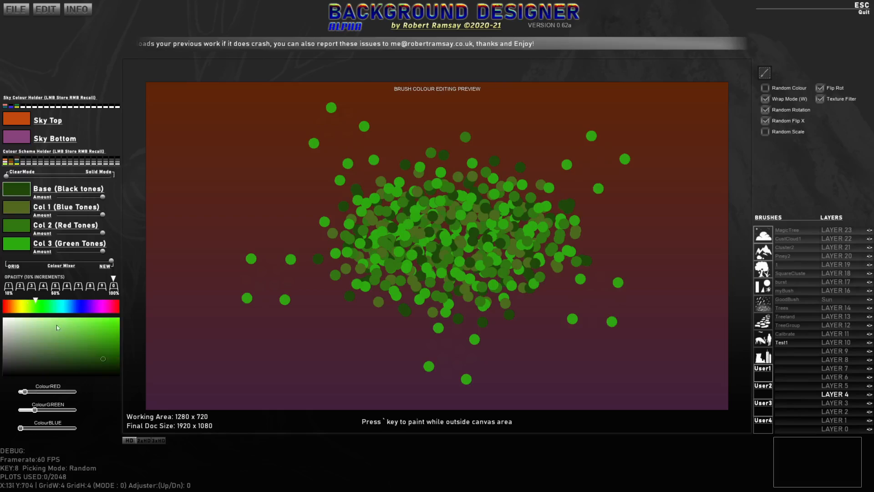
pyautogui.click(80, 365)
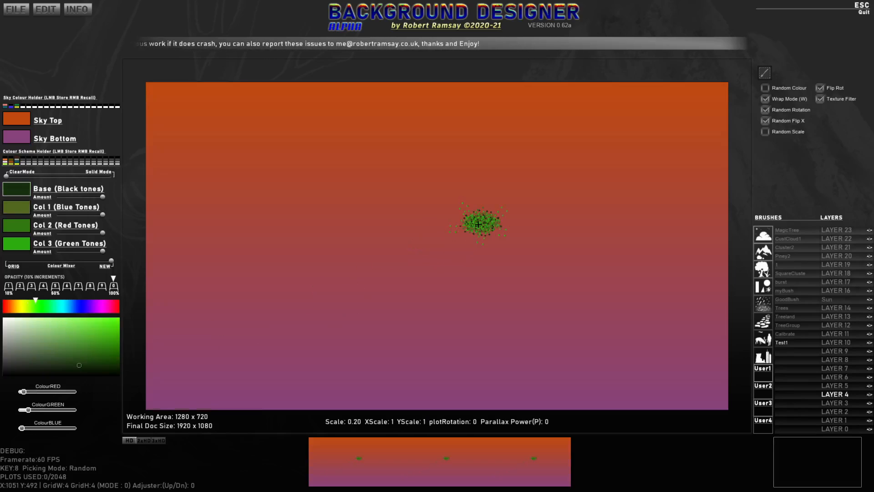
# Randomise the sky colours to pink over purple and paint a broad green bush across the lower half of the canvas.
pyautogui.press('space')
pyautogui.press('space')
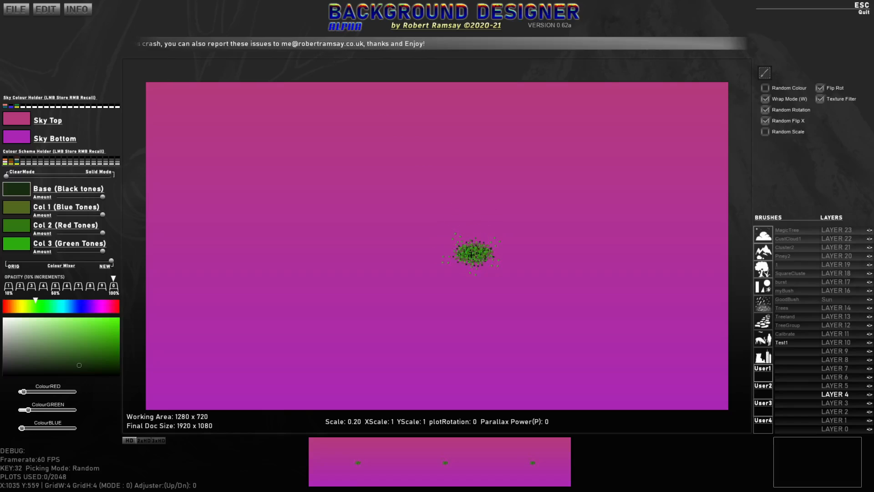
pyautogui.moveTo(541, 265)
pyautogui.mouseDown()
pyautogui.moveTo(339, 269)
pyautogui.moveTo(546, 296)
pyautogui.moveTo(552, 279)
pyautogui.moveTo(587, 269)
pyautogui.moveTo(487, 291)
pyautogui.moveTo(410, 294)
pyautogui.moveTo(335, 276)
pyautogui.moveTo(259, 285)
pyautogui.moveTo(437, 253)
pyautogui.moveTo(532, 251)
pyautogui.moveTo(624, 287)
pyautogui.moveTo(564, 303)
pyautogui.moveTo(463, 310)
pyautogui.moveTo(264, 298)
pyautogui.mouseUp()
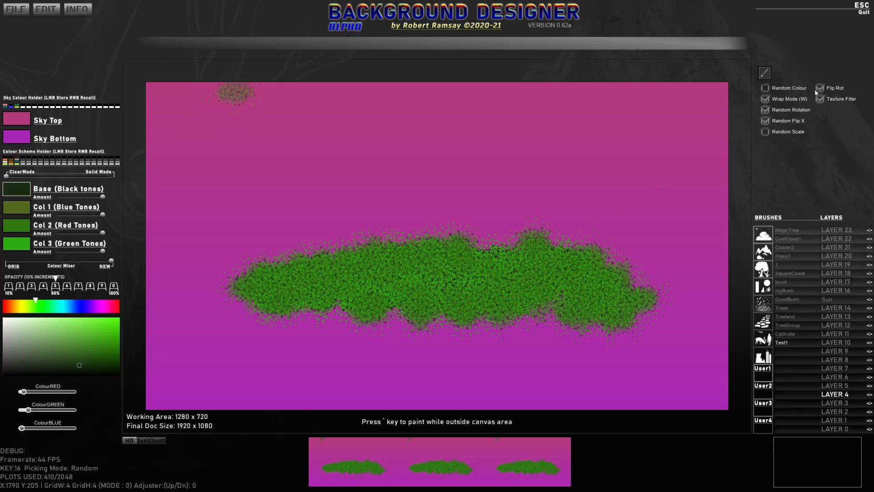
# Enable Random Colour and paint varied tones over the green bush at 50% opacity.
pyautogui.click(765, 87)
pyautogui.moveTo(397, 283)
pyautogui.mouseDown()
pyautogui.moveTo(288, 285)
pyautogui.moveTo(268, 296)
pyautogui.moveTo(341, 261)
pyautogui.moveTo(423, 248)
pyautogui.mouseUp()
pyautogui.moveTo(386, 310)
pyautogui.mouseDown()
pyautogui.moveTo(435, 306)
pyautogui.moveTo(475, 285)
pyautogui.moveTo(588, 283)
pyautogui.moveTo(632, 297)
pyautogui.moveTo(533, 320)
pyautogui.moveTo(450, 311)
pyautogui.moveTo(253, 317)
pyautogui.moveTo(471, 323)
pyautogui.mouseUp()
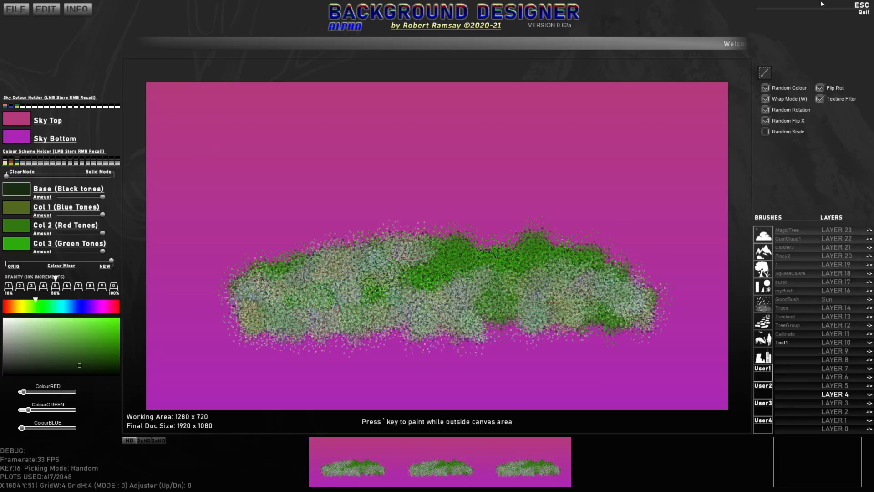
# Turn off Random Colour, move the Colour Mixer partway towards ORIG and paint over the bush.
pyautogui.click(764, 88)
pyautogui.moveTo(111, 262); pyautogui.dragTo(71, 261)
pyautogui.moveTo(405, 293)
pyautogui.mouseDown()
pyautogui.moveTo(309, 273)
pyautogui.moveTo(237, 301)
pyautogui.moveTo(346, 305)
pyautogui.moveTo(694, 189)
pyautogui.mouseUp()
# Re-enable Random Colour and paint over the bush while moving the Colour Mixer in stages fully to ORIG.
pyautogui.click(765, 88)
pyautogui.moveTo(644, 277)
pyautogui.mouseDown()
pyautogui.moveTo(587, 310)
pyautogui.moveTo(597, 312)
pyautogui.moveTo(553, 302)
pyautogui.moveTo(548, 312)
pyautogui.moveTo(501, 314)
pyautogui.mouseUp()
pyautogui.moveTo(72, 261); pyautogui.dragTo(22, 261)
pyautogui.moveTo(355, 314)
pyautogui.mouseDown()
pyautogui.moveTo(328, 300)
pyautogui.moveTo(292, 301)
pyautogui.moveTo(285, 275)
pyautogui.moveTo(369, 259)
pyautogui.moveTo(437, 259)
pyautogui.moveTo(608, 293)
pyautogui.moveTo(548, 255)
pyautogui.moveTo(578, 253)
pyautogui.moveTo(606, 283)
pyautogui.moveTo(547, 286)
pyautogui.mouseUp()
pyautogui.moveTo(26, 261); pyautogui.dragTo(6, 260)
pyautogui.moveTo(383, 245)
pyautogui.mouseDown()
pyautogui.moveTo(328, 291)
pyautogui.moveTo(320, 323)
pyautogui.moveTo(478, 310)
pyautogui.moveTo(669, 319)
pyautogui.moveTo(443, 300)
pyautogui.moveTo(201, 319)
pyautogui.mouseUp()
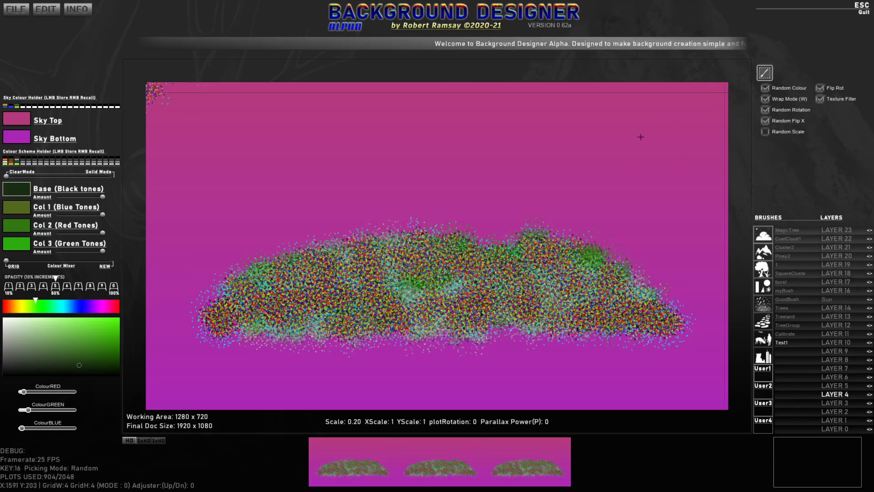
# Capture the whole painted bush as a new brush named r.
pyautogui.moveTo(175, 191)
pyautogui.mouseDown()
pyautogui.moveTo(332, 273)
pyautogui.moveTo(629, 366)
pyautogui.moveTo(710, 365)
pyautogui.mouseUp()
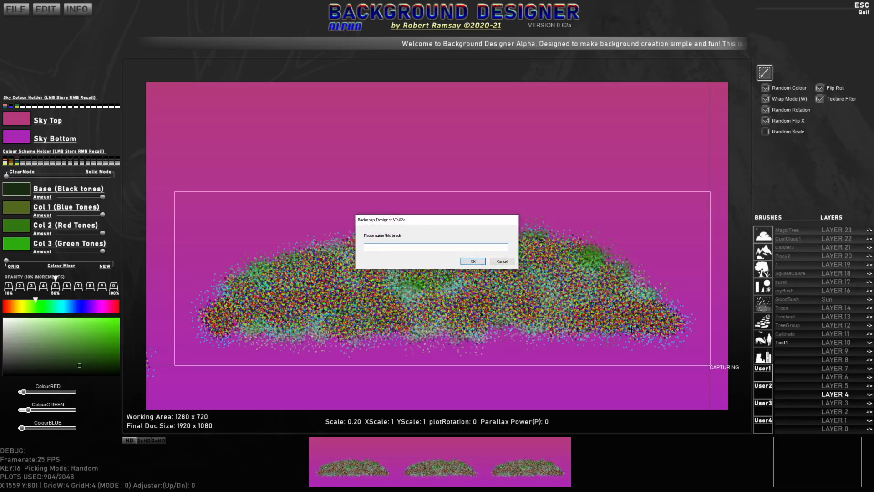
pyautogui.write('r')
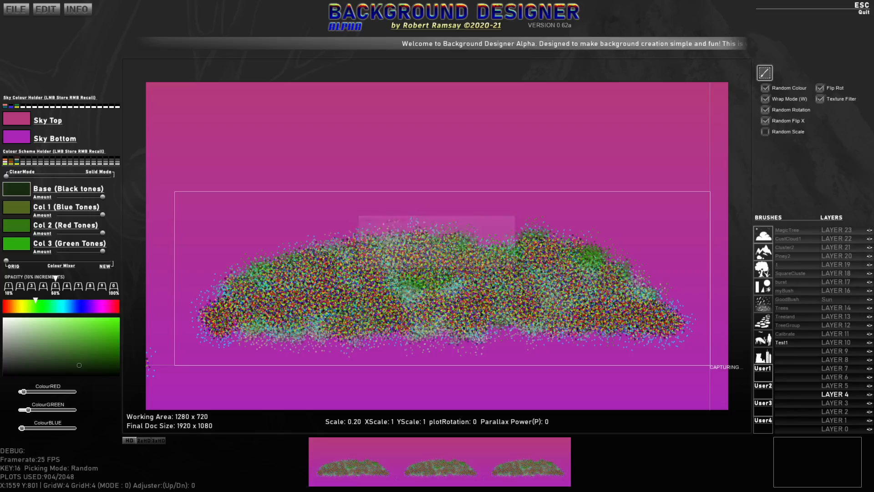
# Save the captured bush as a brush named Scatter and reduce the brush scale to 0.62 on a cleared canvas.
pyautogui.press('Return')
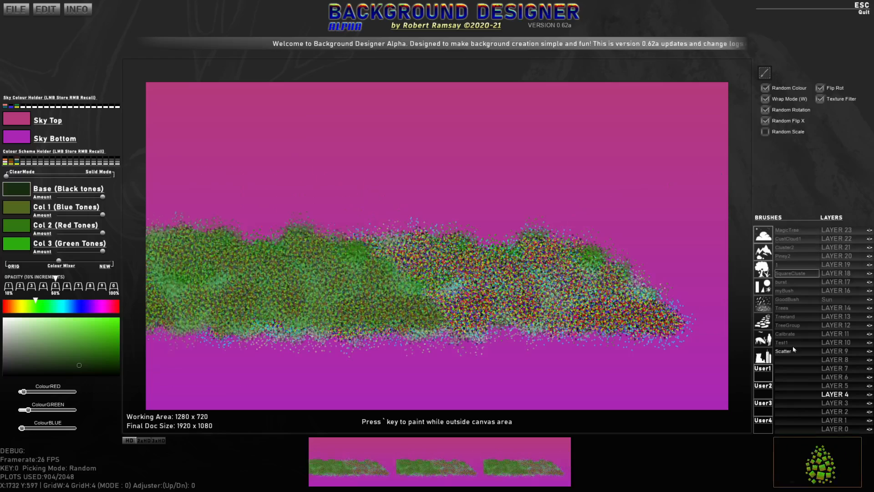
pyautogui.click(39, 12)
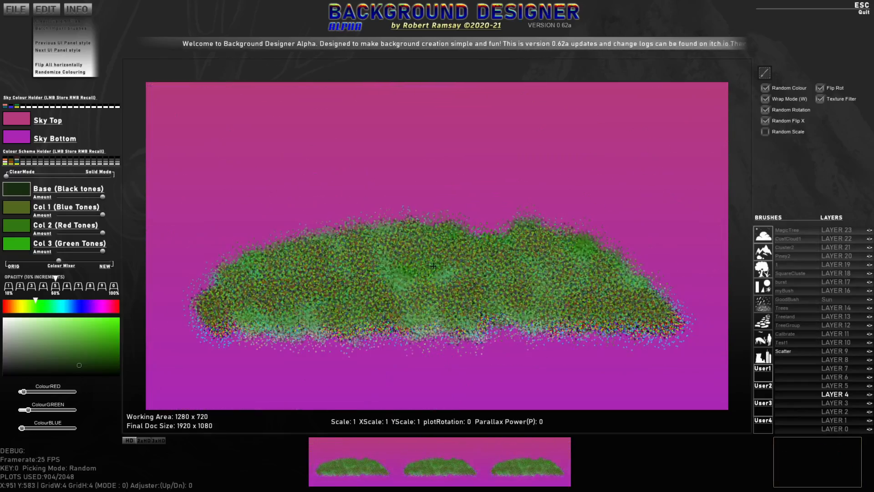
pyautogui.scroll(-5, 435, 260)
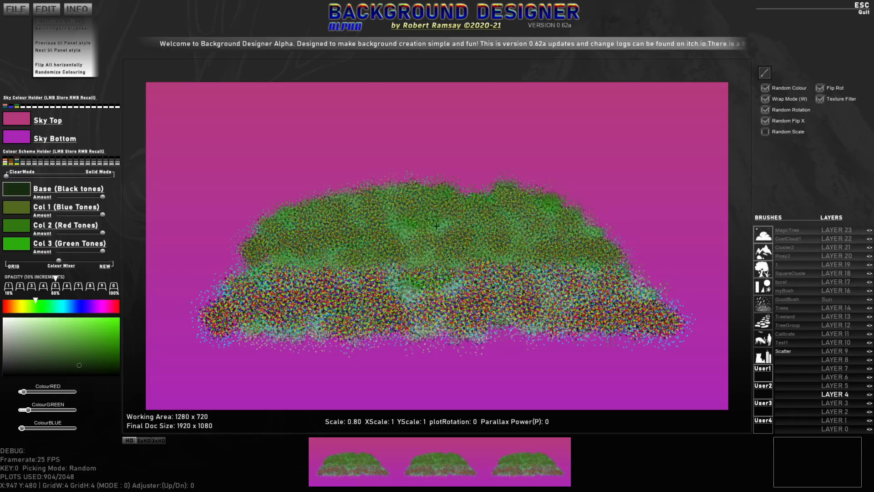
pyautogui.scroll(-6, 501, 249)
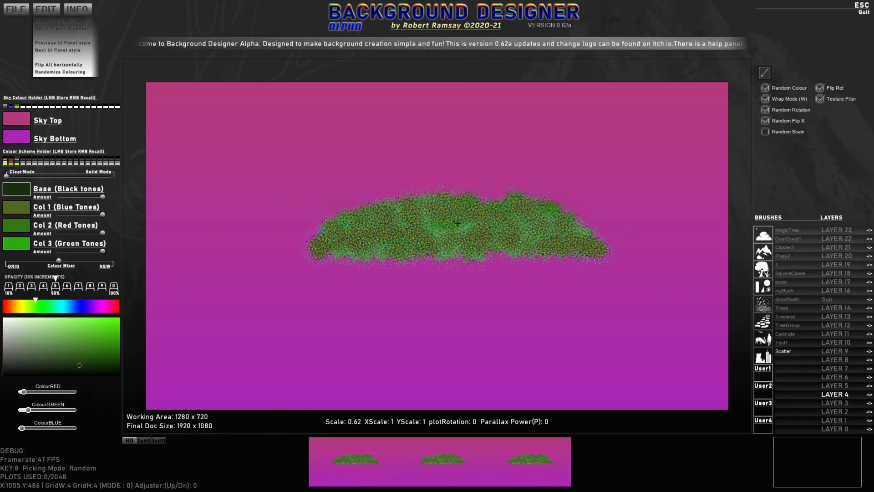
# Stamp several randomly rotated Scatter copies at 0.47 scale, then clear the canvas.
pyautogui.click(525, 251)
pyautogui.click(434, 263)
pyautogui.click(559, 260)
pyautogui.click(545, 314)
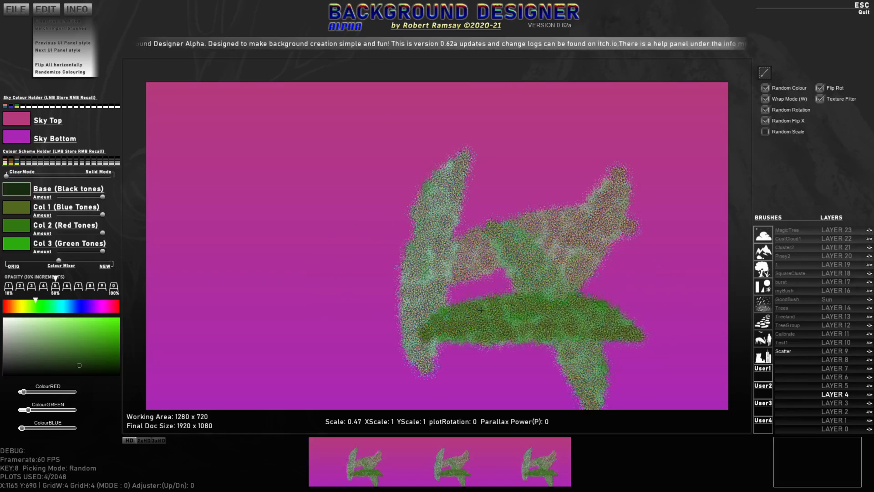
pyautogui.click(458, 318)
pyautogui.click(425, 280)
pyautogui.press('BackSpace')
# Turn off Random Rotation and stamp overlapping upright Scatter copies in random colours across the canvas.
pyautogui.click(765, 110)
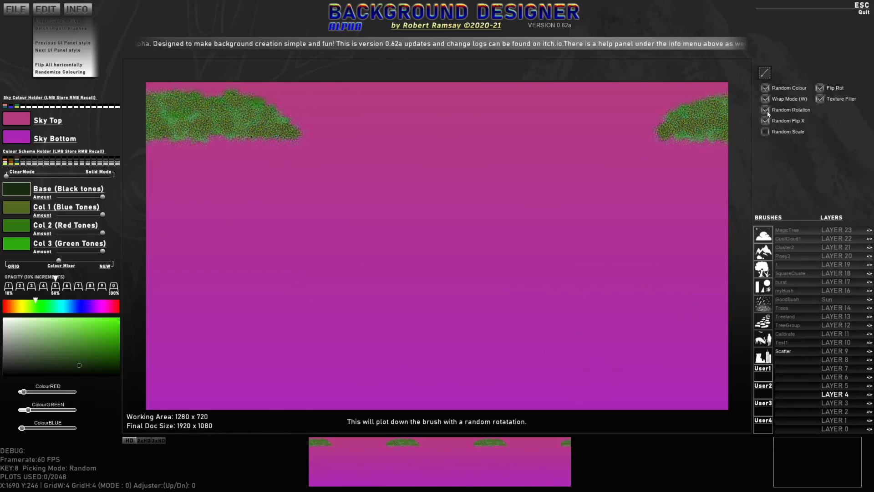
pyautogui.click(547, 192)
pyautogui.click(439, 210)
pyautogui.click(560, 219)
pyautogui.click(591, 227)
pyautogui.click(569, 242)
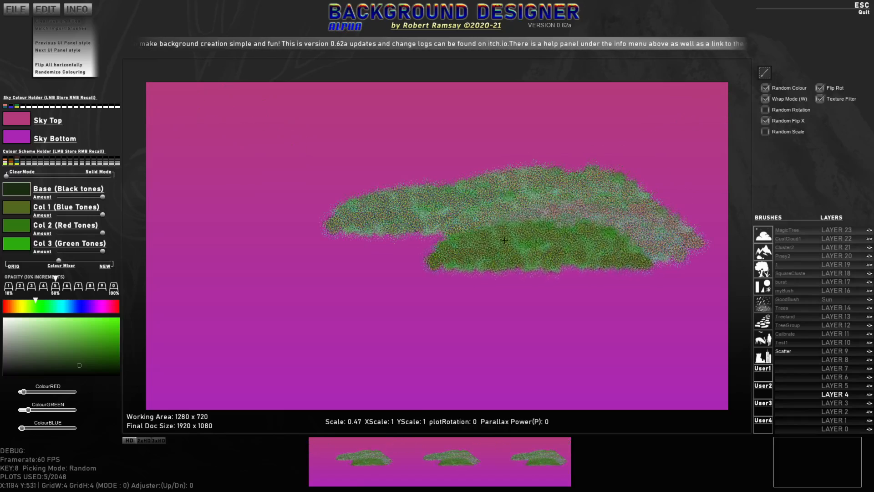
pyautogui.click(450, 242)
# Turn off Random Colour, clear the canvas and stamp a row of overlapping bushes at 0.47 scale.
pyautogui.click(766, 88)
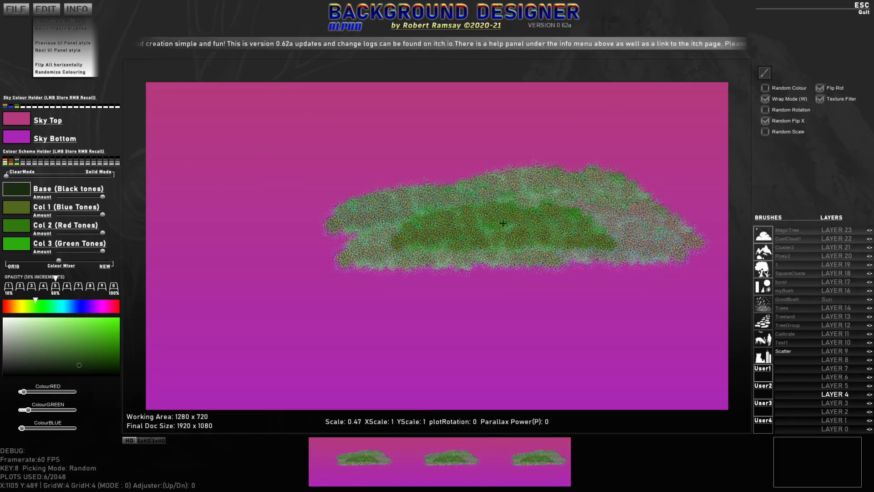
pyautogui.press('BackSpace')
pyautogui.click(489, 179)
pyautogui.click(395, 205)
pyautogui.click(417, 216)
pyautogui.click(523, 207)
# Switch the colour picking mode to Document and stamp lower rows of bushes in newly picked colours.
pyautogui.press('Tab')
pyautogui.click(526, 228)
pyautogui.click(361, 238)
pyautogui.click(349, 246)
pyautogui.press('Tab')
pyautogui.click(525, 256)
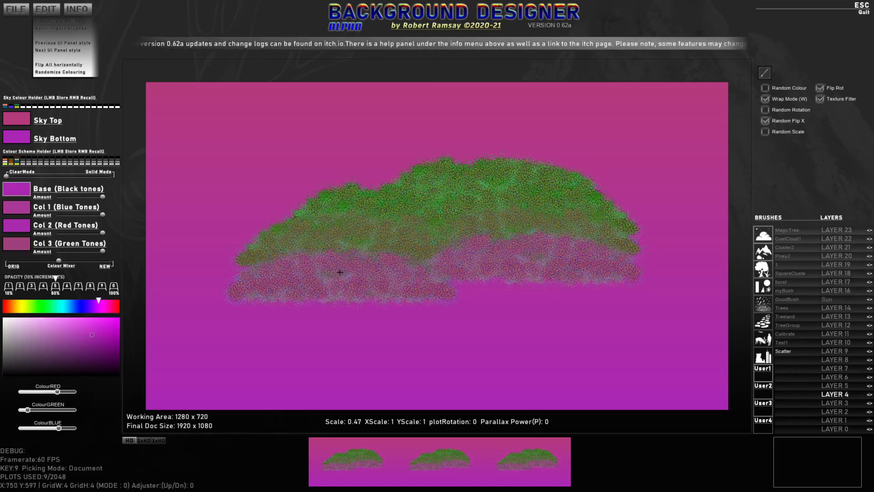
pyautogui.click(341, 276)
# Return the picking mode to Random, stamp more bushes over the lower half, then clear the canvas.
pyautogui.press('Tab')
pyautogui.click(484, 291)
pyautogui.click(529, 286)
pyautogui.click(407, 310)
pyautogui.click(324, 323)
pyautogui.click(447, 342)
pyautogui.click(545, 314)
pyautogui.press('BackSpace')
# Paint bushes over the lower canvas, recalling the third and second stored colour schemes between strokes.
pyautogui.moveTo(441, 213)
pyautogui.mouseDown()
pyautogui.moveTo(269, 277)
pyautogui.moveTo(343, 336)
pyautogui.moveTo(500, 387)
pyautogui.moveTo(660, 364)
pyautogui.moveTo(683, 283)
pyautogui.moveTo(334, 370)
pyautogui.moveTo(214, 282)
pyautogui.moveTo(383, 322)
pyautogui.moveTo(346, 382)
pyautogui.moveTo(493, 381)
pyautogui.moveTo(327, 379)
pyautogui.moveTo(315, 364)
pyautogui.mouseUp()
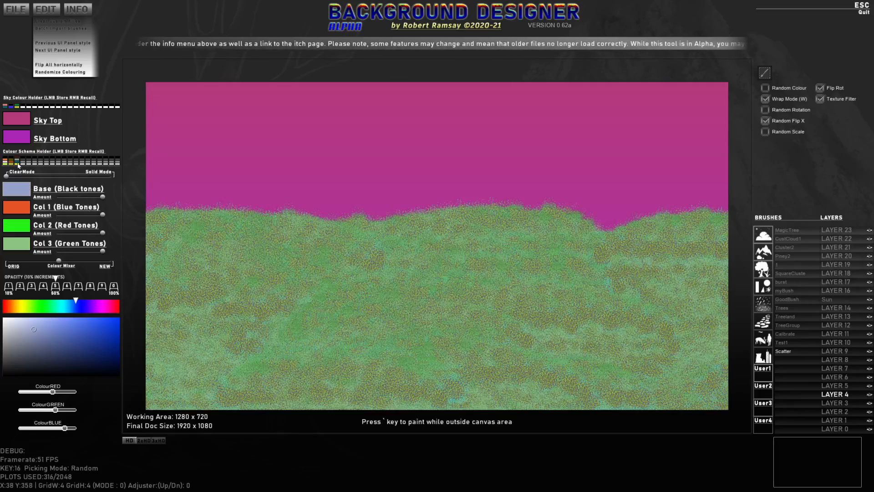
pyautogui.rightClick(17, 162)
pyautogui.moveTo(248, 273)
pyautogui.mouseDown()
pyautogui.moveTo(335, 261)
pyautogui.moveTo(337, 251)
pyautogui.moveTo(503, 296)
pyautogui.mouseUp()
pyautogui.rightClick(11, 161)
pyautogui.moveTo(319, 278)
pyautogui.mouseDown()
pyautogui.moveTo(296, 296)
pyautogui.moveTo(410, 341)
pyautogui.moveTo(605, 342)
pyautogui.mouseUp()
# Recall the first stored colour scheme, set Col 1 to dark green and move the Colour Mixer fully to NEW.
pyautogui.rightClick(8, 162)
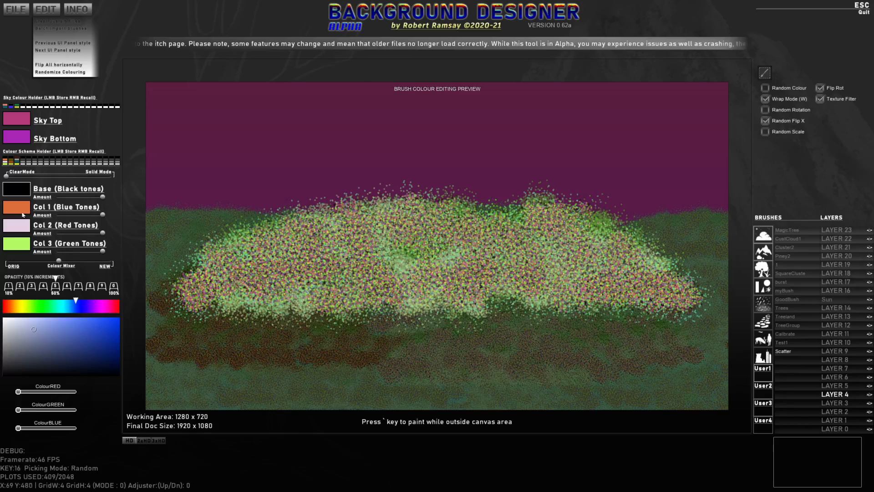
pyautogui.click(22, 212)
pyautogui.click(28, 308)
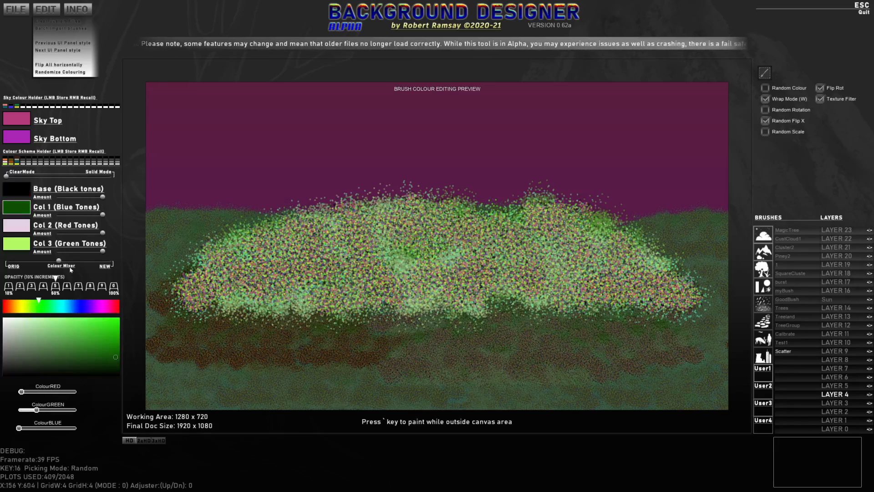
pyautogui.moveTo(68, 262); pyautogui.dragTo(106, 264)
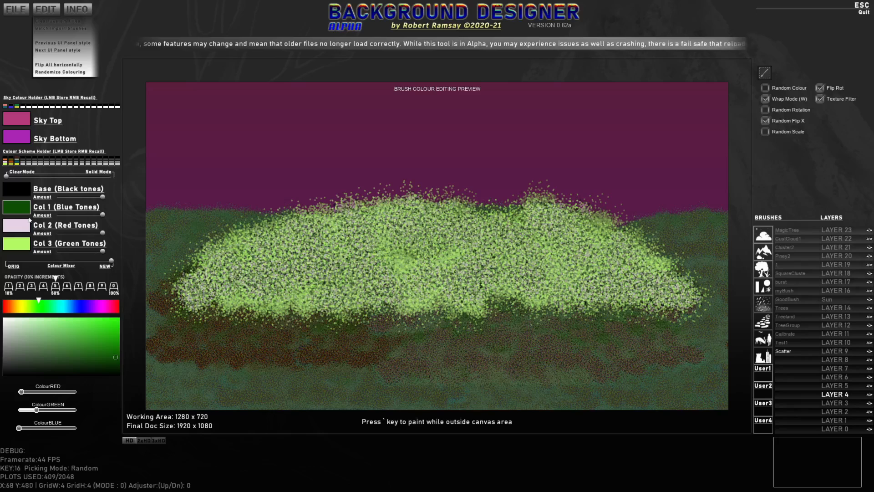
# Copy Col 1's dark green to the other tones and recolour Col 3 (Green Tones) to a muted slate blue.
pyautogui.keyDown('ctrl'); pyautogui.click(20, 210); pyautogui.keyUp('ctrl')
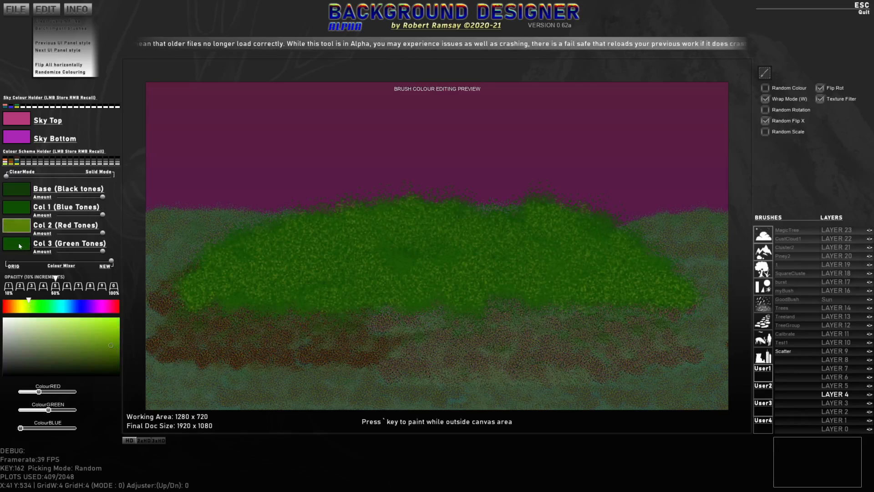
pyautogui.moveTo(76, 332)
pyautogui.mouseDown()
pyautogui.moveTo(111, 339)
pyautogui.moveTo(69, 368)
pyautogui.moveTo(97, 340)
pyautogui.moveTo(76, 352)
pyautogui.mouseUp()
pyautogui.moveTo(39, 305); pyautogui.dragTo(80, 308)
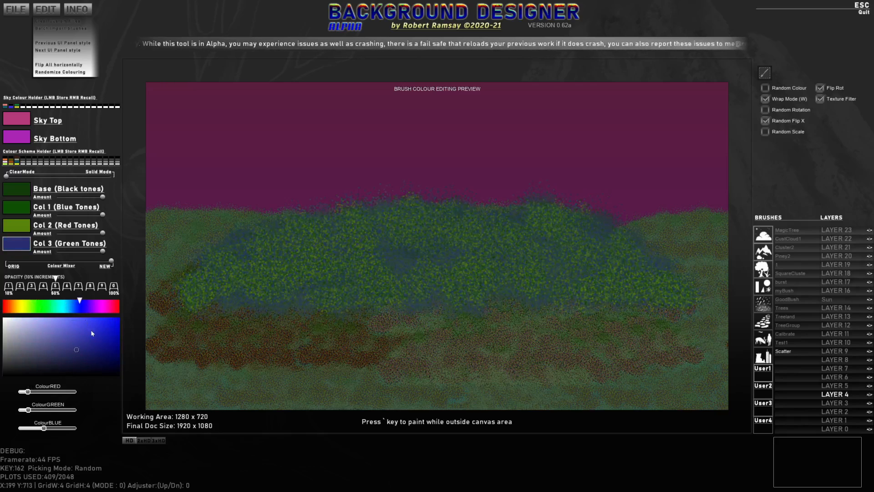
pyautogui.moveTo(109, 341)
pyautogui.mouseDown()
pyautogui.moveTo(55, 334)
pyautogui.moveTo(50, 344)
pyautogui.mouseUp()
# Set Col 2 (Red Tones) to golden yellow, paint bushes over the lower canvas and clear it.
pyautogui.click(26, 223)
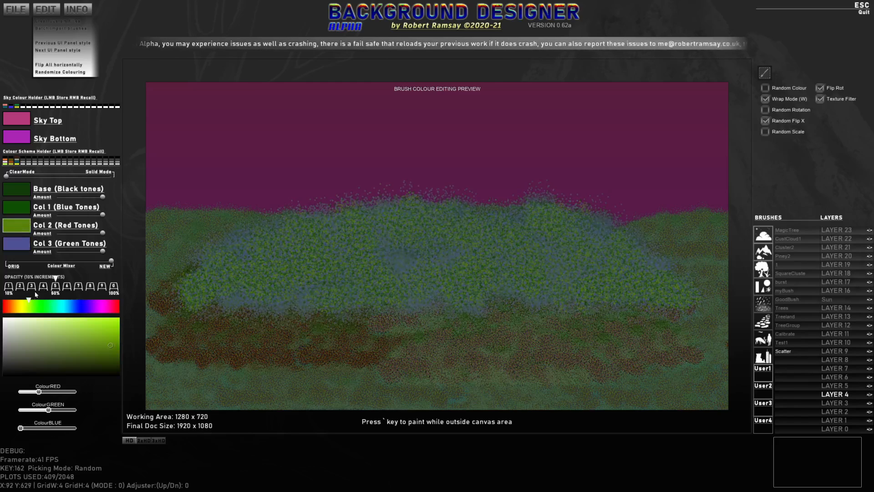
pyautogui.click(90, 320)
pyautogui.click(99, 318)
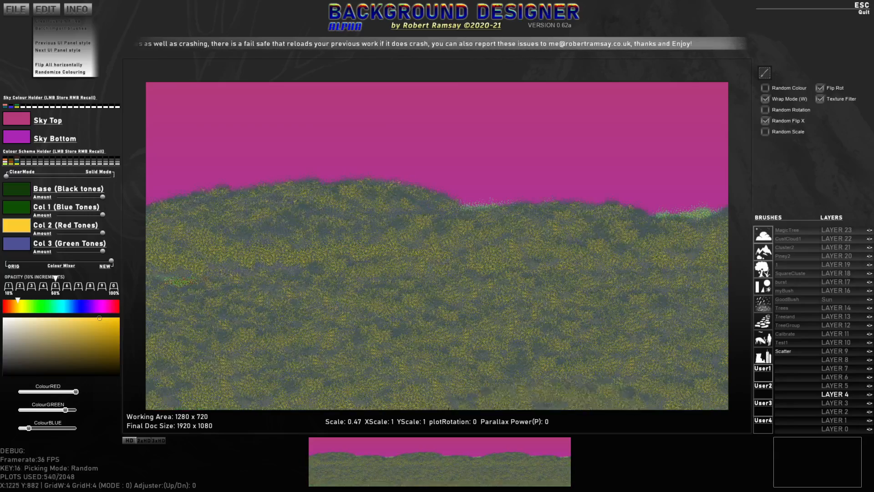
pyautogui.press('BackSpace')
# Copy Col 2's near-white to all tones, then tint Base, Col 1, Col 2 and Col 3 in different teal shades.
pyautogui.scroll(-5, 513, 216)
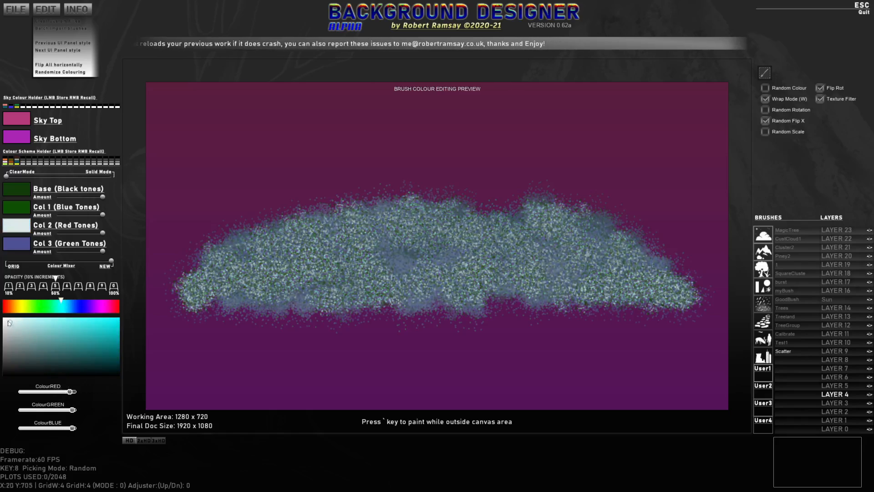
pyautogui.keyDown('ctrl'); pyautogui.click(24, 224); pyautogui.keyUp('ctrl')
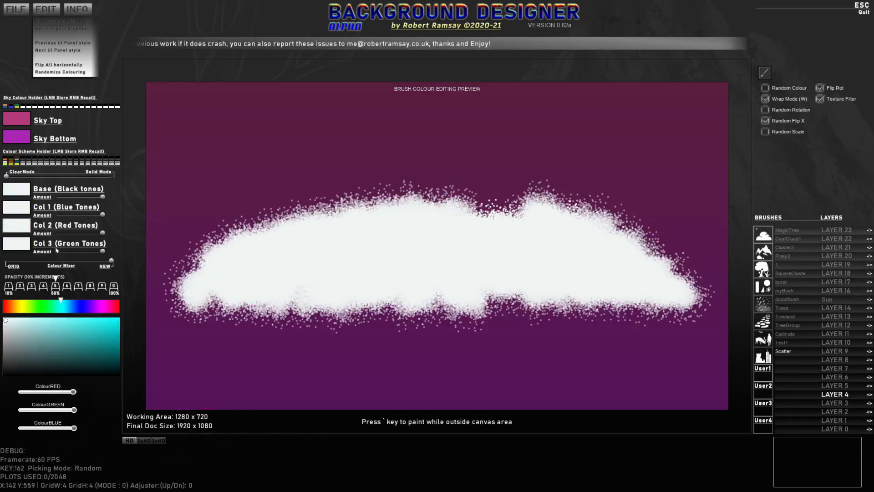
pyautogui.click(18, 324)
pyautogui.click(14, 223)
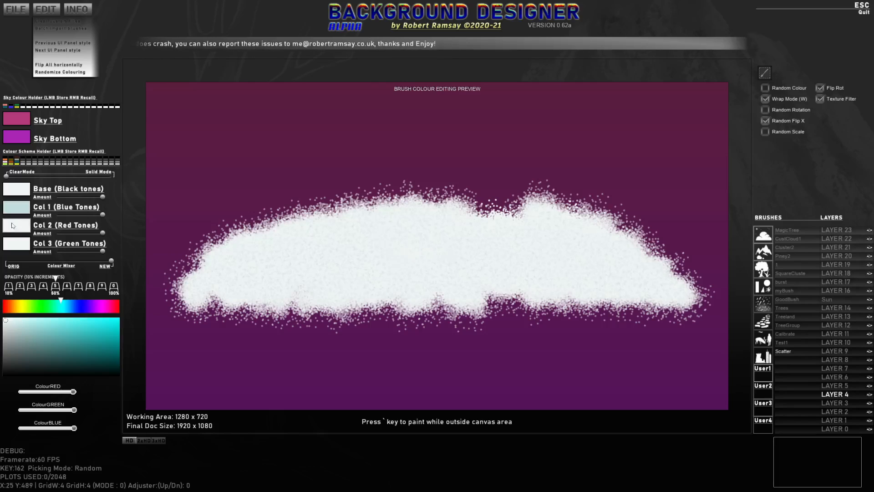
pyautogui.moveTo(40, 331); pyautogui.dragTo(50, 334)
pyautogui.click(37, 346)
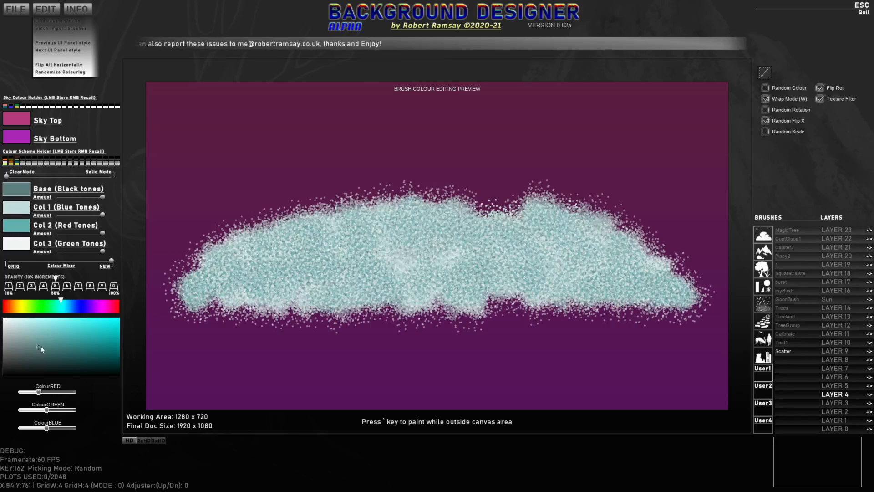
pyautogui.click(66, 328)
# Randomise the tone amounts, lower the opacity to 30% and paint teal clouds across the upper sky at 0.30 scale.
pyautogui.press('F1')
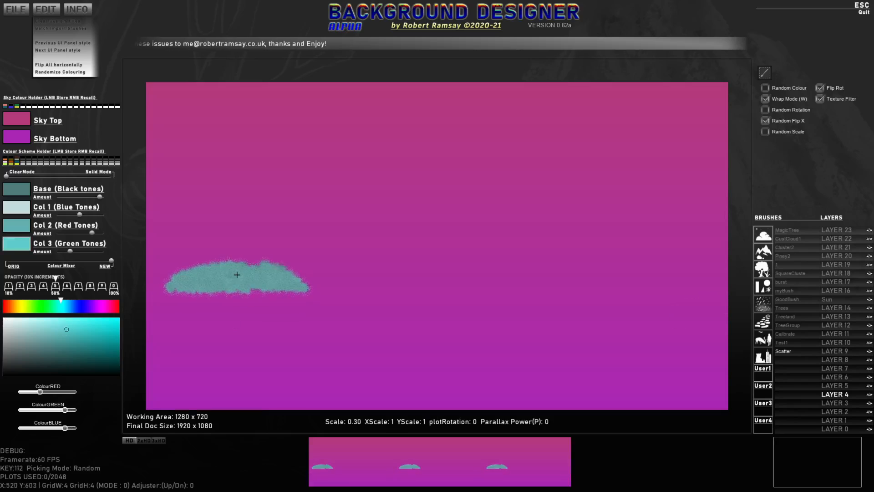
pyautogui.press('F1')
pyautogui.press('F1')
pyautogui.press('F1')
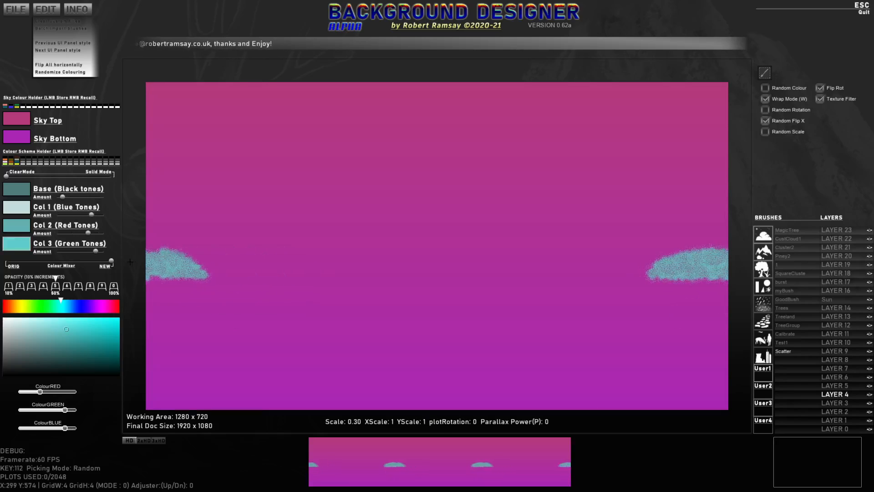
pyautogui.press('shift')
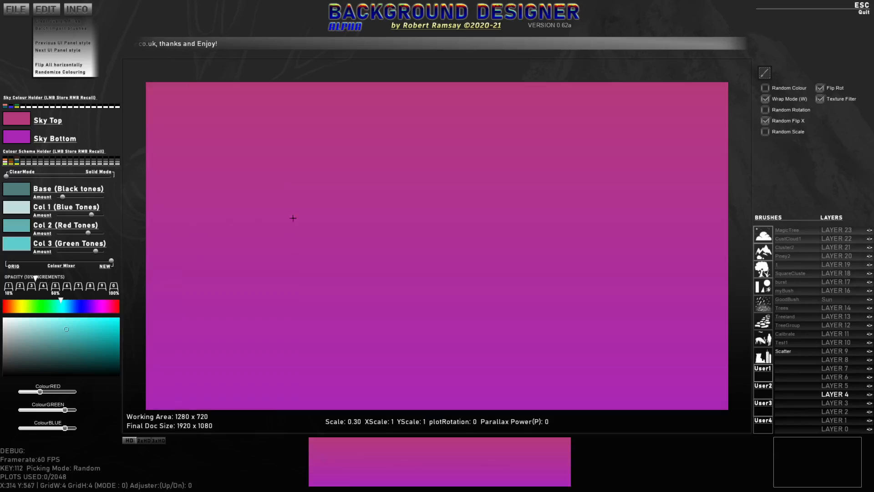
pyautogui.moveTo(558, 88)
pyautogui.mouseDown()
pyautogui.moveTo(502, 91)
pyautogui.moveTo(511, 132)
pyautogui.moveTo(364, 174)
pyautogui.moveTo(294, 119)
pyautogui.moveTo(306, 95)
pyautogui.moveTo(326, 131)
pyautogui.moveTo(422, 174)
pyautogui.moveTo(447, 179)
pyautogui.moveTo(508, 148)
pyautogui.moveTo(627, 179)
pyautogui.moveTo(567, 192)
pyautogui.moveTo(623, 170)
pyautogui.moveTo(557, 99)
pyautogui.moveTo(613, 132)
pyautogui.moveTo(464, 206)
pyautogui.moveTo(343, 216)
pyautogui.moveTo(325, 181)
pyautogui.mouseUp()
pyautogui.press('shift')
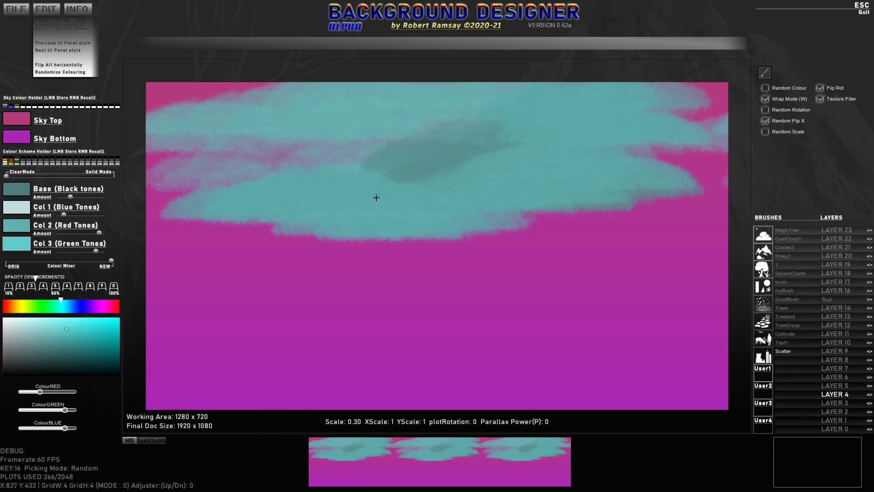
pyautogui.moveTo(201, 215)
pyautogui.mouseDown()
pyautogui.moveTo(402, 244)
pyautogui.moveTo(218, 243)
pyautogui.mouseUp()
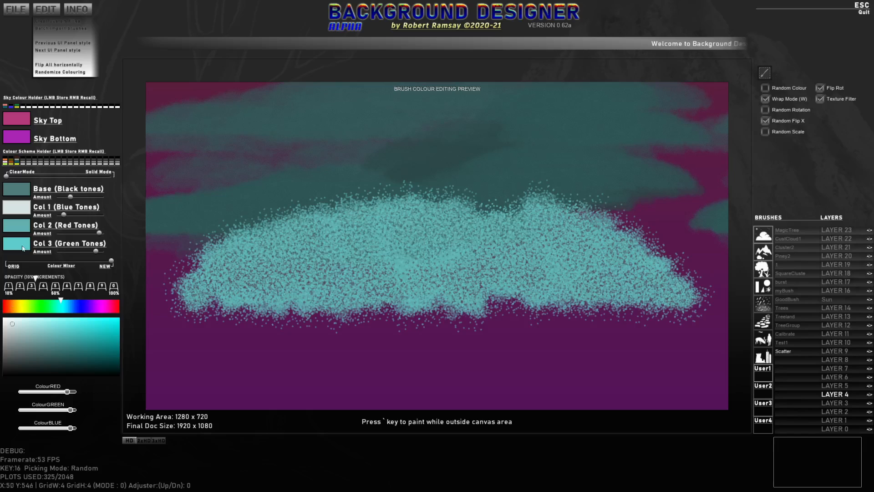
# Set Col 2 to near-white, enable Random Rotation and Random Scale, and paint pale strokes through the clouds.
pyautogui.moveTo(11, 325); pyautogui.dragTo(7, 320)
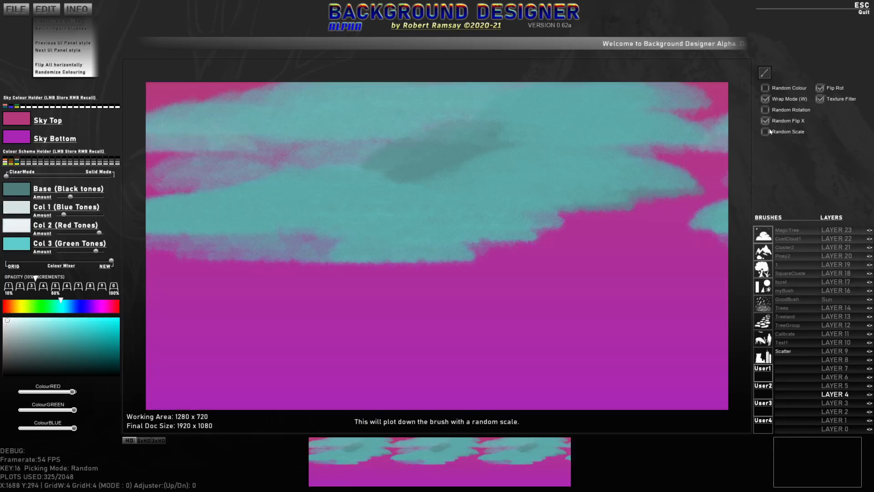
pyautogui.moveTo(719, 146)
pyautogui.mouseDown()
pyautogui.moveTo(486, 222)
pyautogui.moveTo(665, 201)
pyautogui.moveTo(432, 166)
pyautogui.moveTo(355, 177)
pyautogui.mouseUp()
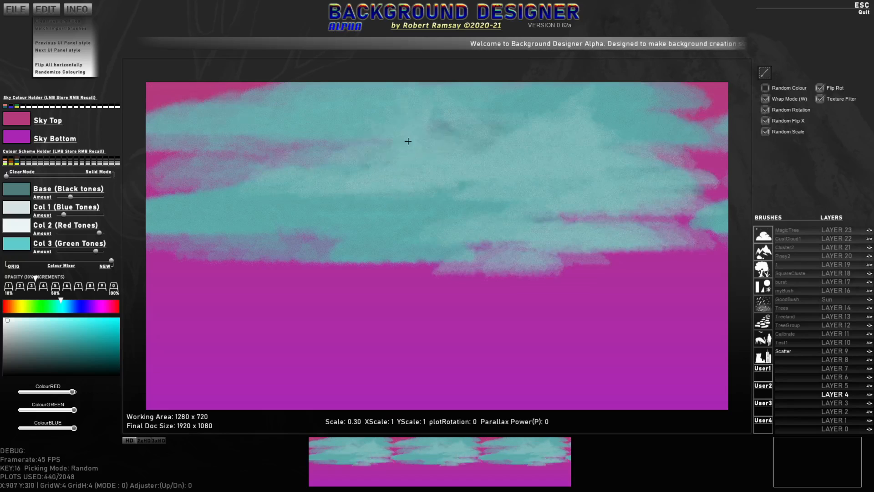
pyautogui.moveTo(242, 150)
pyautogui.mouseDown()
pyautogui.moveTo(197, 119)
pyautogui.moveTo(247, 173)
pyautogui.moveTo(668, 237)
pyautogui.moveTo(707, 178)
pyautogui.moveTo(634, 164)
pyautogui.moveTo(607, 194)
pyautogui.moveTo(658, 180)
pyautogui.mouseUp()
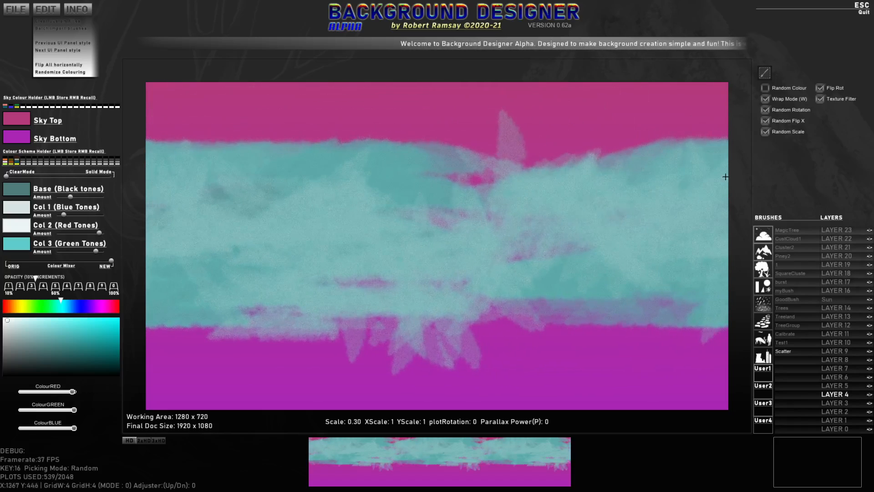
# Undo the most recent randomly rotated cloud strokes.
pyautogui.hotkey('ctrl', 'z')
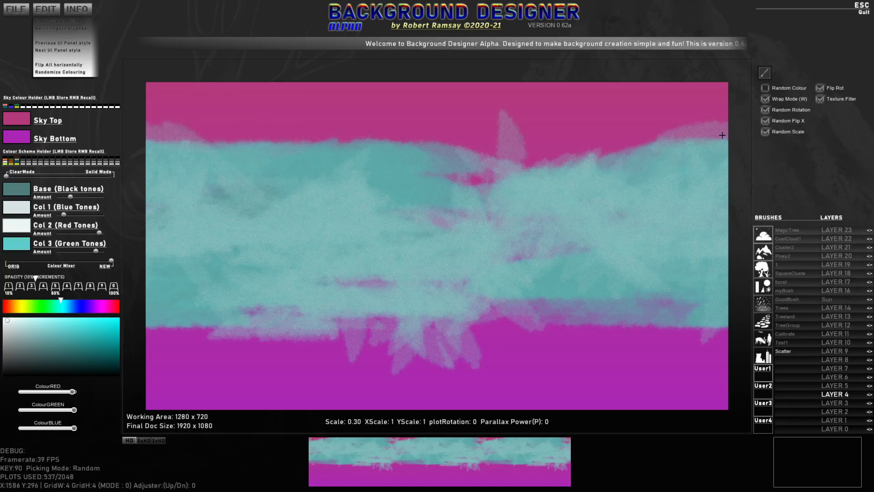
pyautogui.hotkey('ctrl', 'z')
pyautogui.hotkey('ctrl', 'z')
pyautogui.hotkey('ctrl', 'z')
pyautogui.hotkey('ctrl', 'z')
pyautogui.hotkey('ctrl', 'z')
pyautogui.hotkey('ctrl', 'z')
pyautogui.hotkey('ctrl', 'z')
pyautogui.hotkey('ctrl', 'z')
pyautogui.hotkey('ctrl', 'z')
pyautogui.hotkey('ctrl', 'z')
pyautogui.hotkey('ctrl', 'z')
pyautogui.hotkey('ctrl', 'z')
pyautogui.hotkey('ctrl', 'z')
pyautogui.hotkey('ctrl', 'z')
pyautogui.hotkey('ctrl', 'z')
pyautogui.hotkey('ctrl', 'z')
pyautogui.hotkey('ctrl', 'z')
pyautogui.hotkey('ctrl', 'z')
pyautogui.hotkey('ctrl', 'z')
pyautogui.hotkey('ctrl', 'z')
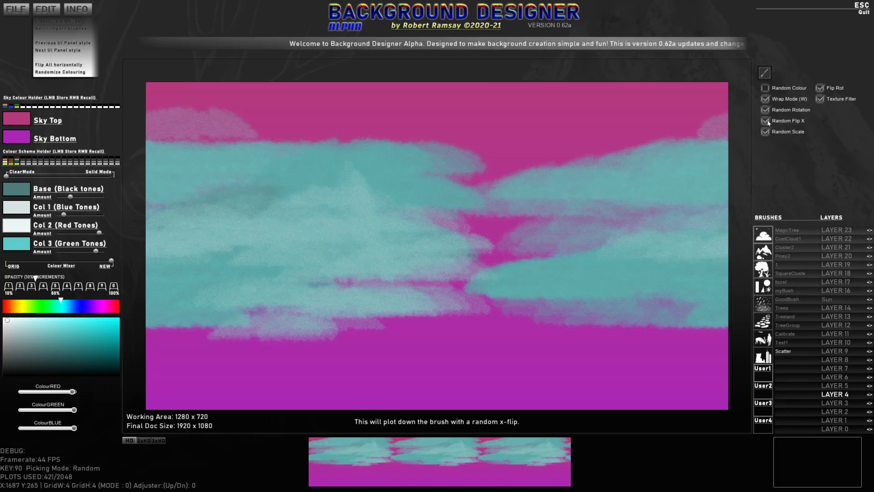
# Turn off Random Rotation and paint pale, level cloud strokes over the middle of the cloud band.
pyautogui.click(766, 110)
pyautogui.moveTo(576, 171)
pyautogui.mouseDown()
pyautogui.moveTo(552, 154)
pyautogui.moveTo(443, 208)
pyautogui.moveTo(500, 216)
pyautogui.moveTo(531, 251)
pyautogui.moveTo(571, 270)
pyautogui.moveTo(548, 248)
pyautogui.moveTo(497, 226)
pyautogui.moveTo(460, 228)
pyautogui.mouseUp()
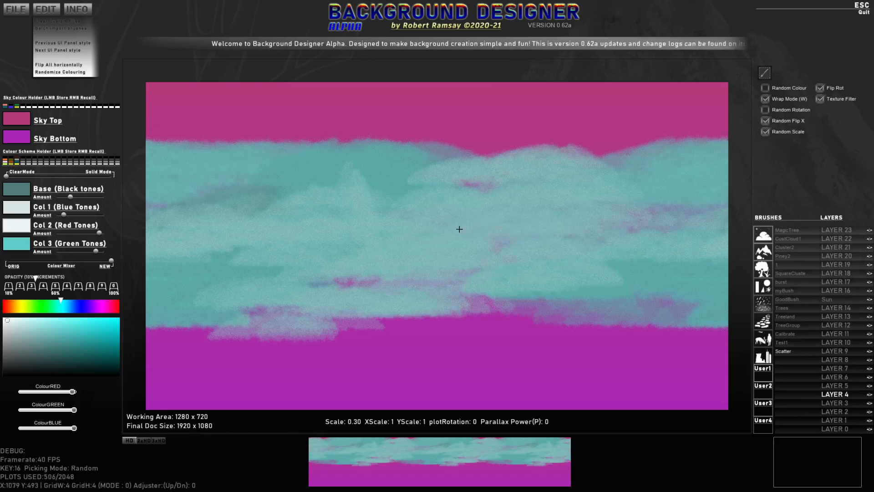
# Copy Col 2's near-white to all tones and paint a thick white cloud mass over the lower canvas at 0.80 scale.
pyautogui.keyDown('ctrl'); pyautogui.click(15, 228); pyautogui.keyUp('ctrl')
pyautogui.moveTo(513, 209)
pyautogui.mouseDown()
pyautogui.moveTo(300, 270)
pyautogui.moveTo(435, 265)
pyautogui.moveTo(497, 292)
pyautogui.moveTo(522, 290)
pyautogui.moveTo(263, 266)
pyautogui.moveTo(302, 277)
pyautogui.moveTo(584, 277)
pyautogui.moveTo(537, 311)
pyautogui.moveTo(505, 311)
pyautogui.moveTo(524, 288)
pyautogui.moveTo(450, 281)
pyautogui.moveTo(559, 273)
pyautogui.moveTo(296, 203)
pyautogui.moveTo(469, 268)
pyautogui.moveTo(454, 239)
pyautogui.moveTo(363, 267)
pyautogui.moveTo(360, 297)
pyautogui.moveTo(538, 262)
pyautogui.moveTo(501, 311)
pyautogui.moveTo(556, 336)
pyautogui.moveTo(459, 385)
pyautogui.moveTo(372, 408)
pyautogui.moveTo(197, 351)
pyautogui.mouseUp()
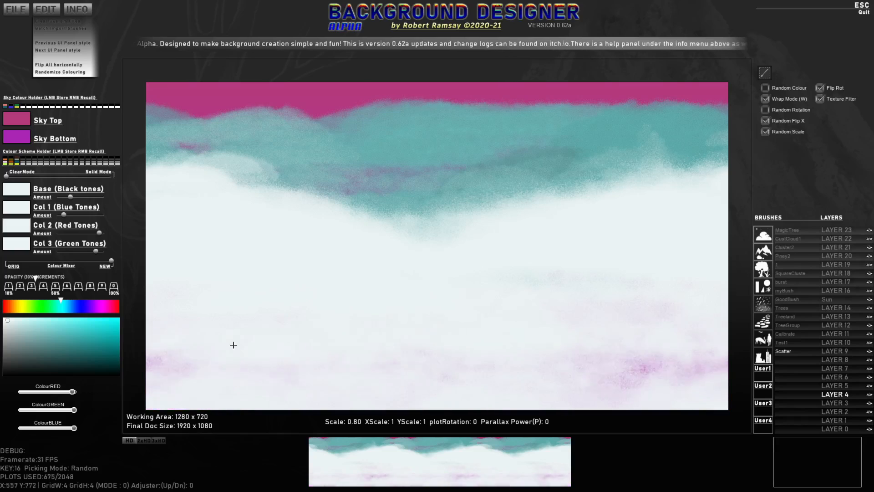
pyautogui.moveTo(269, 346); pyautogui.dragTo(2, 38)
# Set the Sky Top colour to bright blue.
pyautogui.click(27, 122)
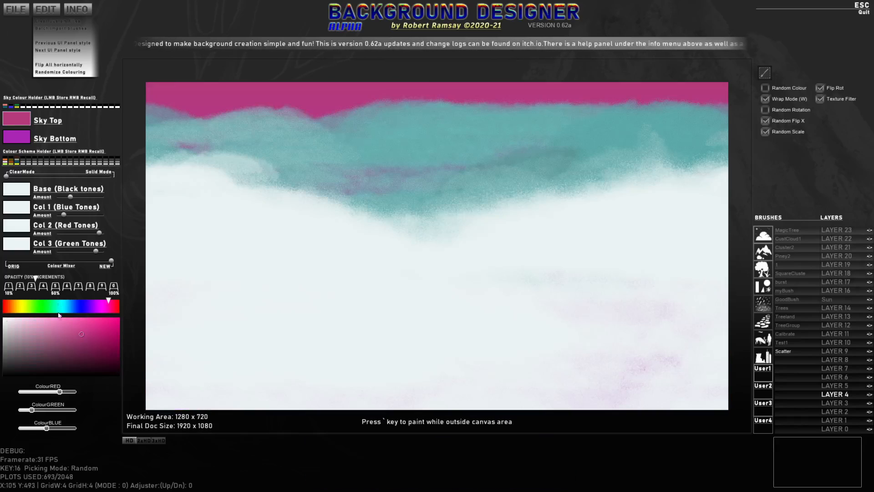
pyautogui.click(73, 305)
pyautogui.click(105, 321)
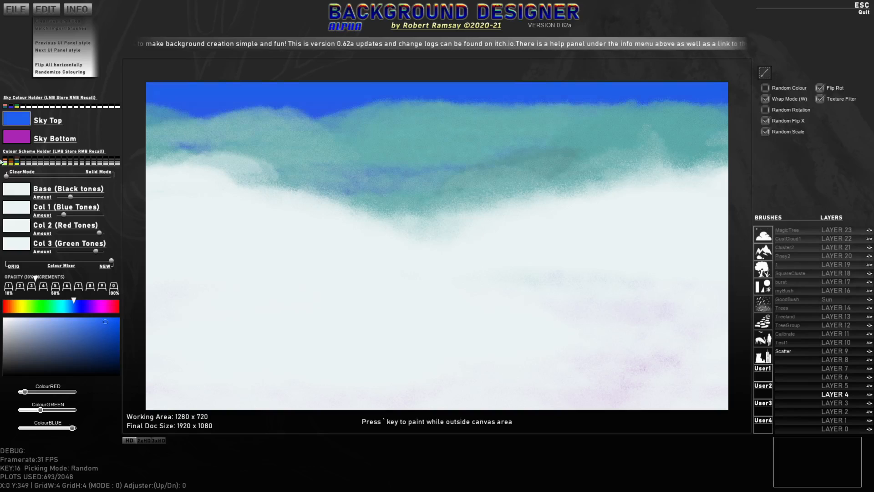
# Set the Sky Bottom colour to bright cyan and copy it to the Base tone.
pyautogui.click(64, 307)
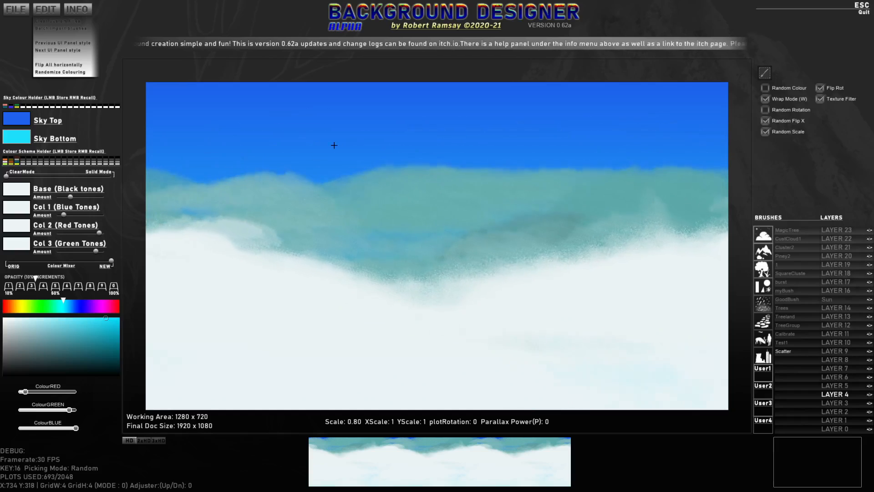
pyautogui.click(18, 191)
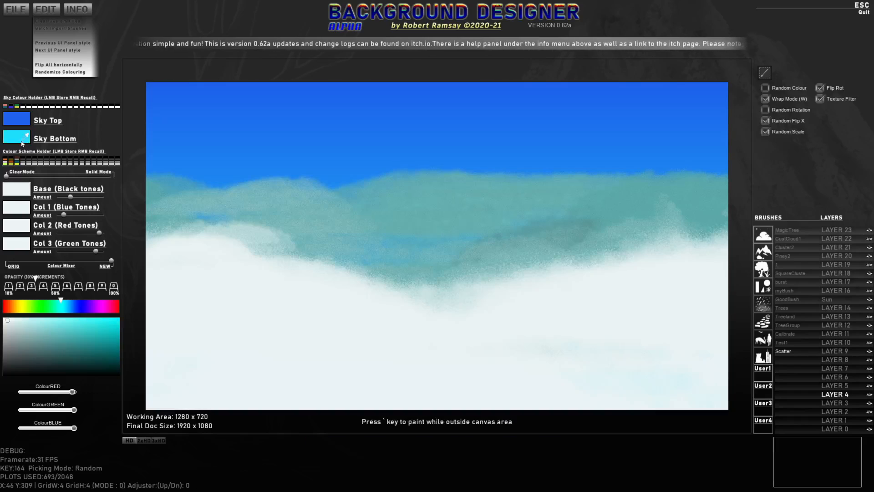
pyautogui.rightClick(21, 139)
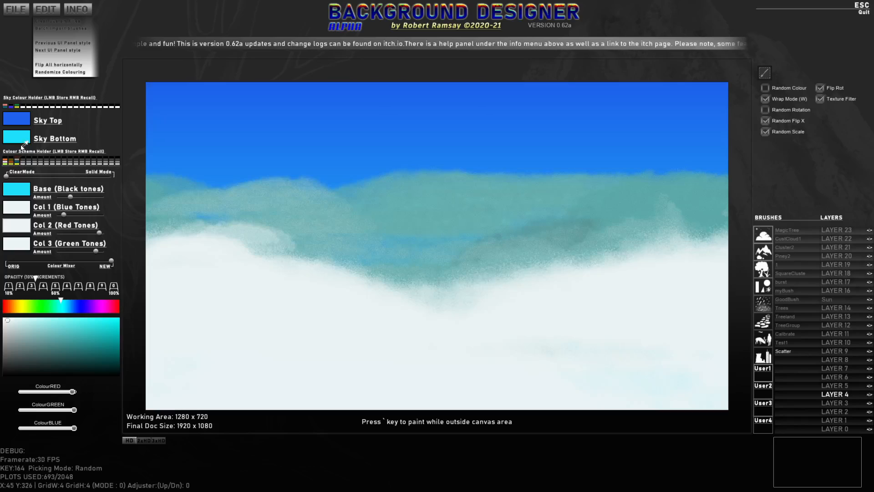
# Paint dense cyan cloud strokes at 0.80 scale over the middle and lower canvas.
pyautogui.moveTo(346, 150)
pyautogui.mouseDown()
pyautogui.moveTo(396, 139)
pyautogui.moveTo(505, 247)
pyautogui.moveTo(332, 207)
pyautogui.moveTo(551, 200)
pyautogui.moveTo(595, 250)
pyautogui.moveTo(534, 278)
pyautogui.mouseUp()
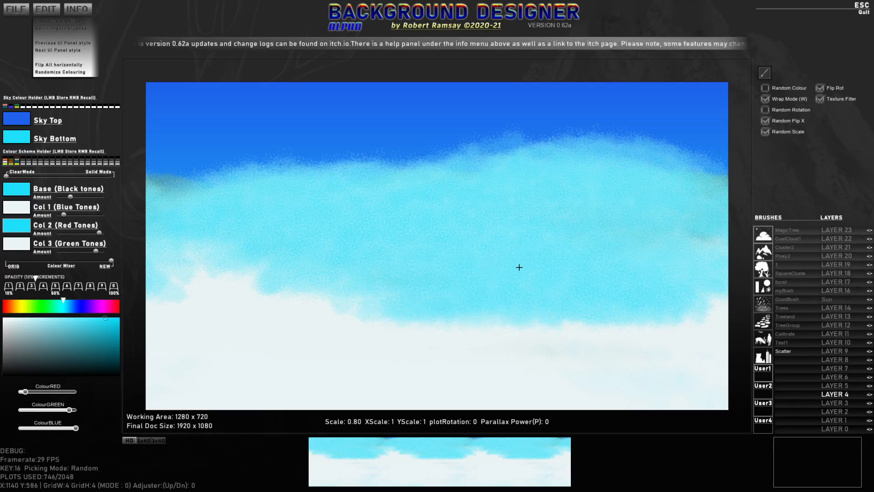
pyautogui.moveTo(217, 293)
pyautogui.mouseDown()
pyautogui.moveTo(326, 329)
pyautogui.moveTo(516, 292)
pyautogui.mouseUp()
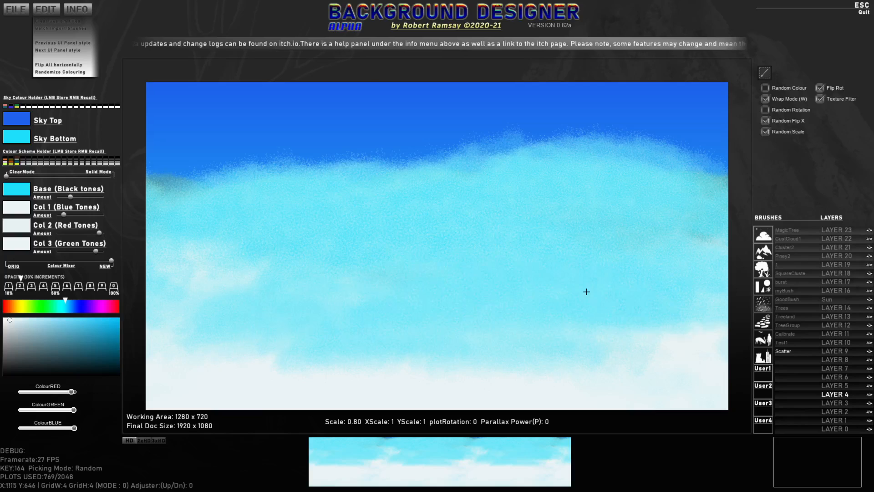
pyautogui.moveTo(586, 292); pyautogui.dragTo(638, 291)
# Return the brush tones to near-white and layer white cloud strokes over the cyan, reducing the brush scale to 0.65.
pyautogui.click(18, 207)
pyautogui.moveTo(355, 294)
pyautogui.mouseDown()
pyautogui.moveTo(550, 307)
pyautogui.moveTo(587, 335)
pyautogui.moveTo(572, 378)
pyautogui.mouseUp()
pyautogui.moveTo(428, 180)
pyautogui.mouseDown()
pyautogui.moveTo(323, 180)
pyautogui.moveTo(483, 129)
pyautogui.moveTo(503, 216)
pyautogui.mouseUp()
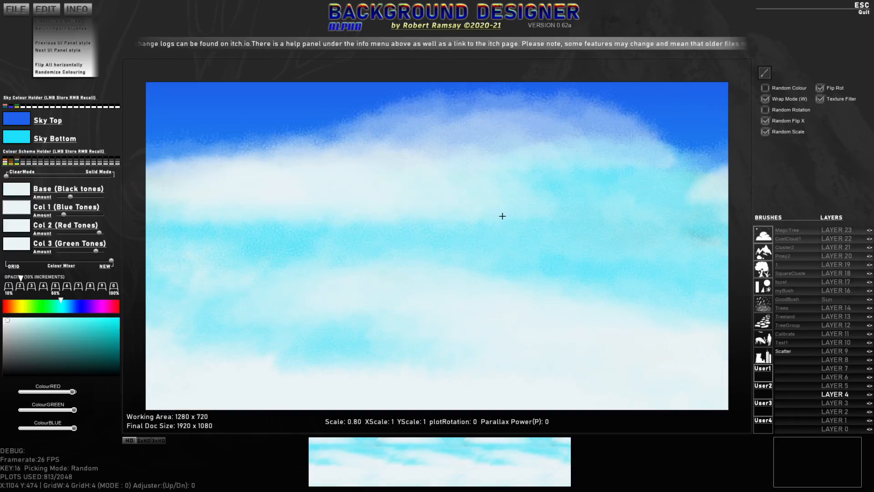
pyautogui.moveTo(444, 267)
pyautogui.mouseDown()
pyautogui.moveTo(569, 251)
pyautogui.moveTo(614, 223)
pyautogui.moveTo(627, 200)
pyautogui.moveTo(624, 189)
pyautogui.moveTo(498, 189)
pyautogui.moveTo(484, 225)
pyautogui.mouseUp()
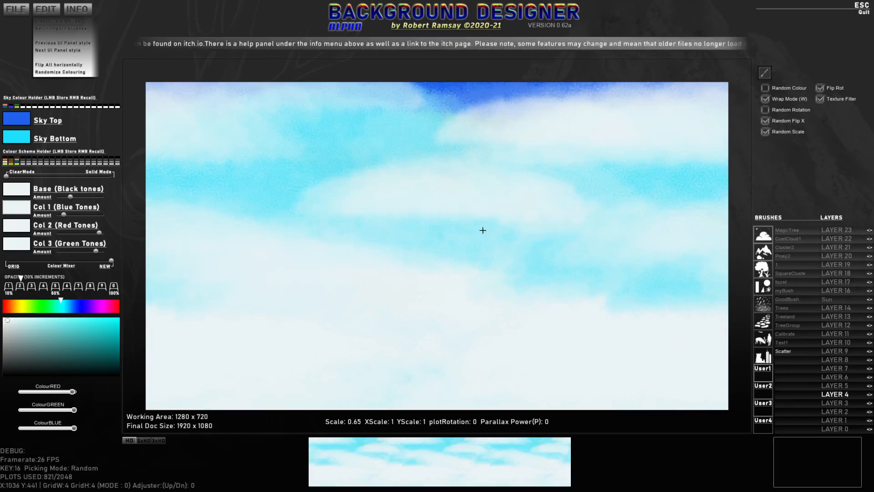
pyautogui.moveTo(481, 279); pyautogui.dragTo(565, 290)
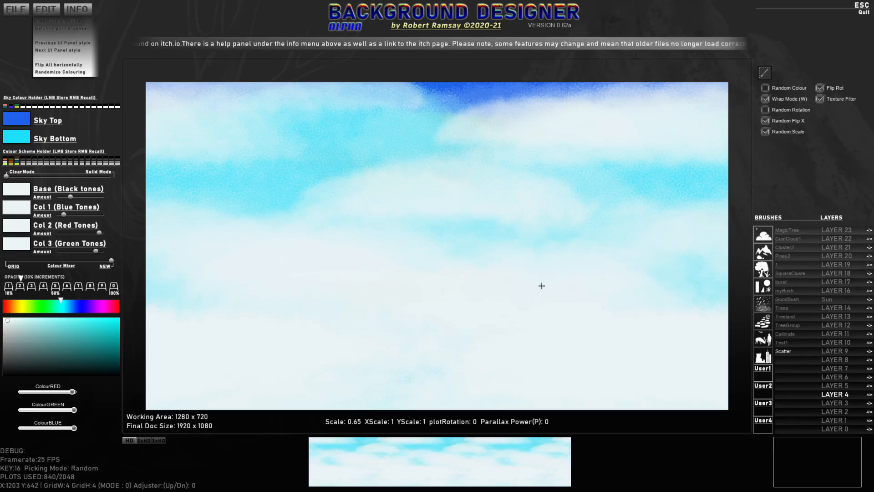
pyautogui.scroll(8, 531, 164)
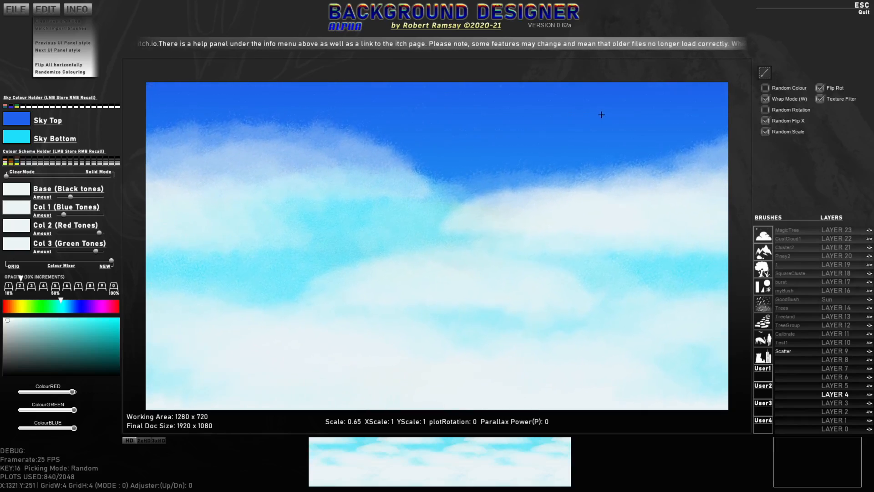
# Clear the painted clouds and recolour the sky with a paler cyan Sky Bottom and a deeper blue Sky Top.
pyautogui.press('BackSpace')
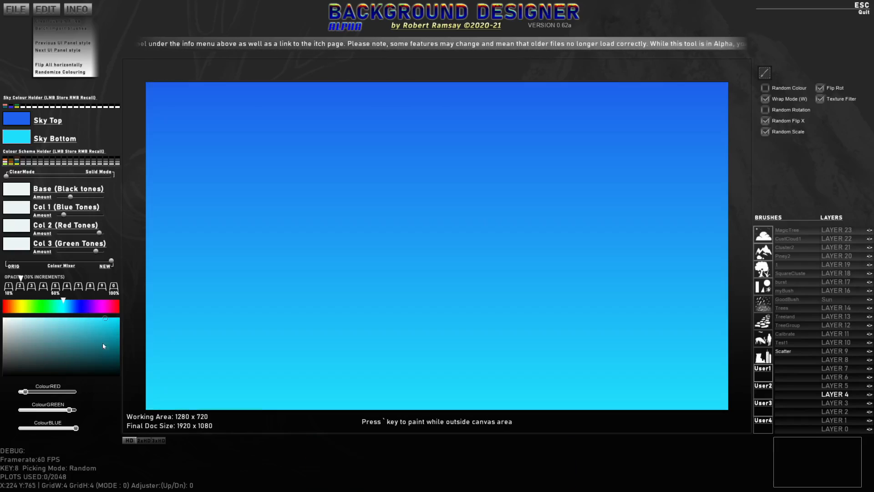
pyautogui.click(68, 321)
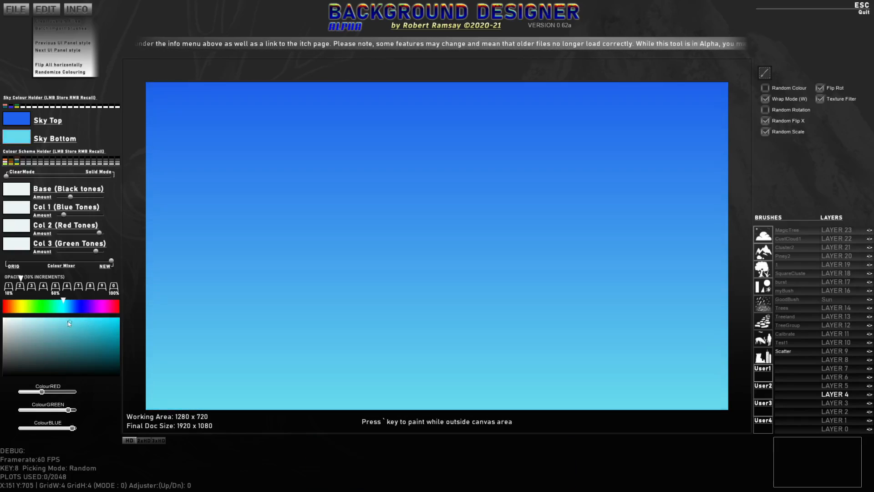
pyautogui.click(20, 123)
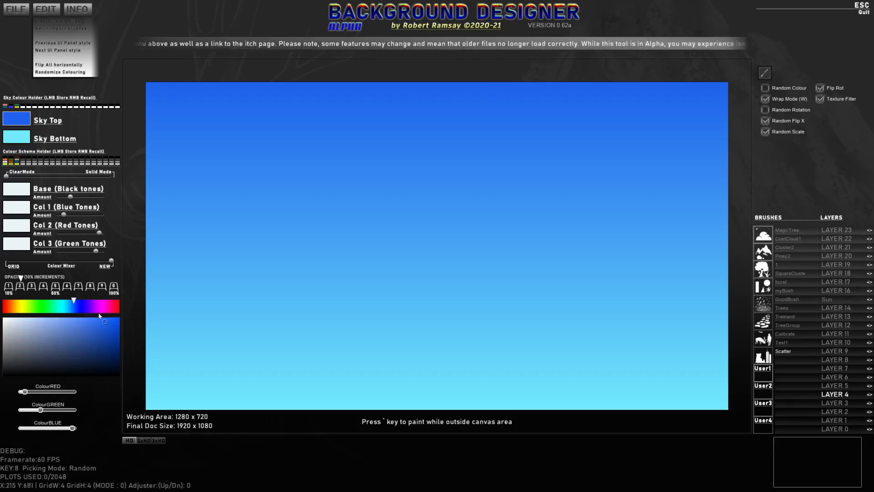
pyautogui.click(111, 326)
# Build one wispy white cloud in the middle of the sky with a small Scatter brush at about 0.20 scale and 10% opacity.
pyautogui.scroll(-4, 432, 261)
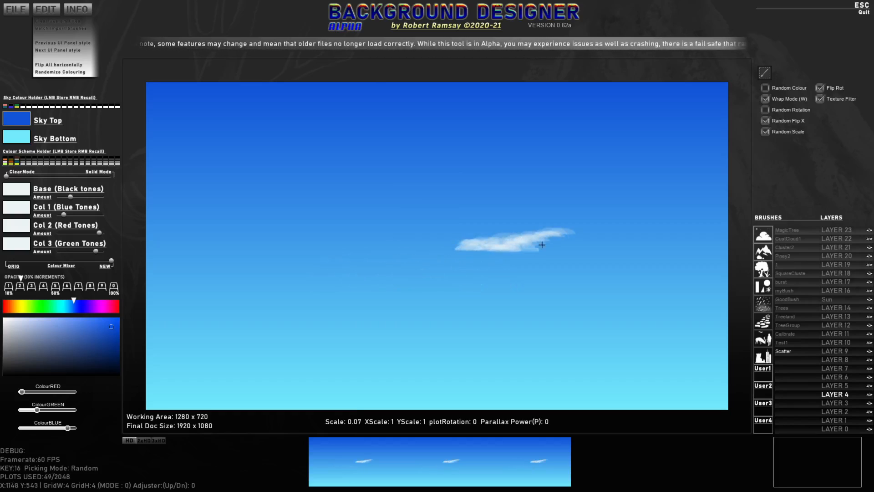
pyautogui.click(446, 247)
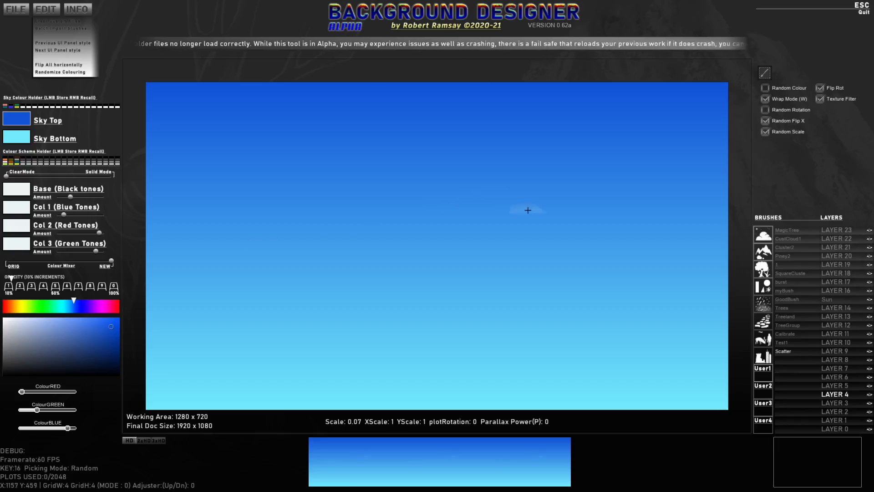
pyautogui.scroll(3, 486, 217)
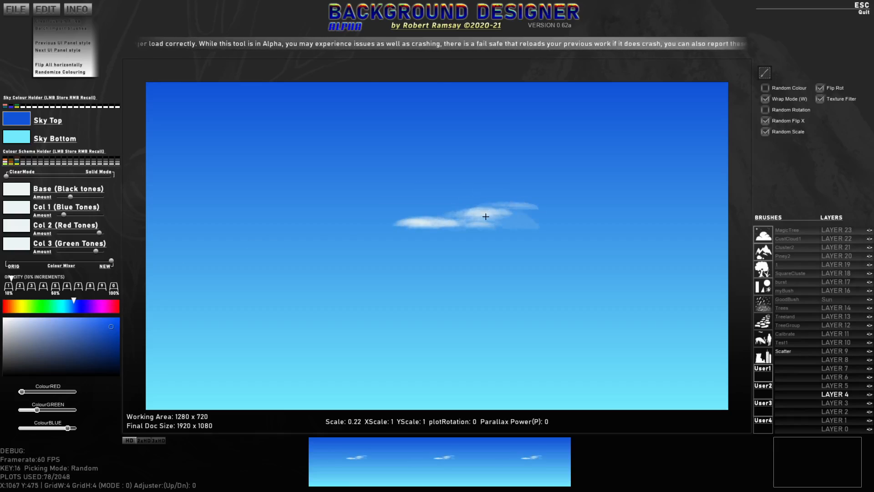
pyautogui.moveTo(490, 214)
pyautogui.mouseDown()
pyautogui.moveTo(521, 208)
pyautogui.moveTo(434, 227)
pyautogui.moveTo(398, 220)
pyautogui.moveTo(570, 198)
pyautogui.moveTo(407, 205)
pyautogui.moveTo(475, 167)
pyautogui.moveTo(367, 204)
pyautogui.moveTo(286, 210)
pyautogui.moveTo(380, 191)
pyautogui.moveTo(370, 174)
pyautogui.moveTo(246, 202)
pyautogui.moveTo(237, 213)
pyautogui.moveTo(431, 234)
pyautogui.moveTo(308, 239)
pyautogui.moveTo(397, 228)
pyautogui.moveTo(521, 239)
pyautogui.moveTo(540, 259)
pyautogui.moveTo(496, 264)
pyautogui.moveTo(488, 249)
pyautogui.moveTo(441, 236)
pyautogui.moveTo(414, 212)
pyautogui.mouseUp()
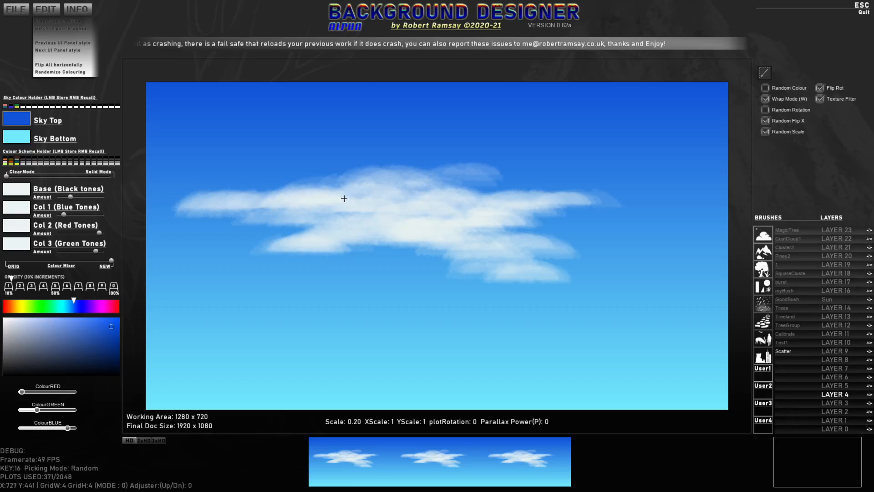
# Capture the whole painted cloud as a new brush named CloudMaker.
pyautogui.click(765, 72)
pyautogui.moveTo(162, 137)
pyautogui.mouseDown()
pyautogui.moveTo(638, 255)
pyautogui.moveTo(641, 297)
pyautogui.mouseUp()
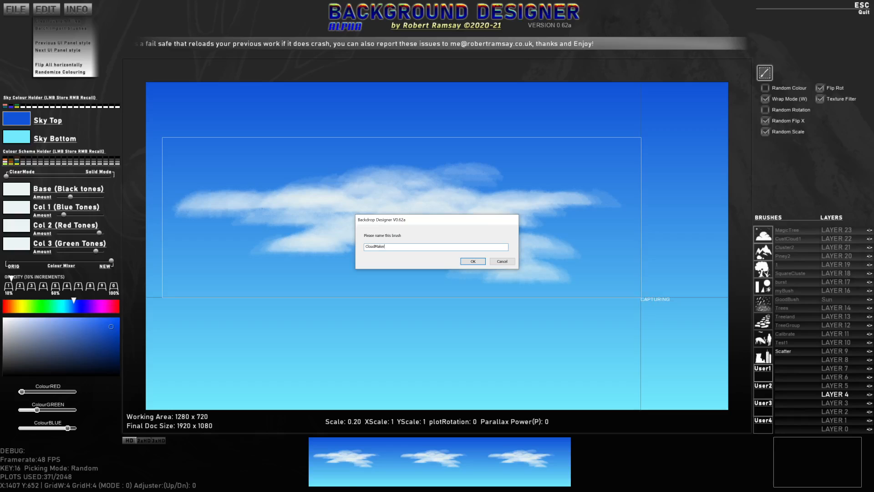
pyautogui.click(472, 262)
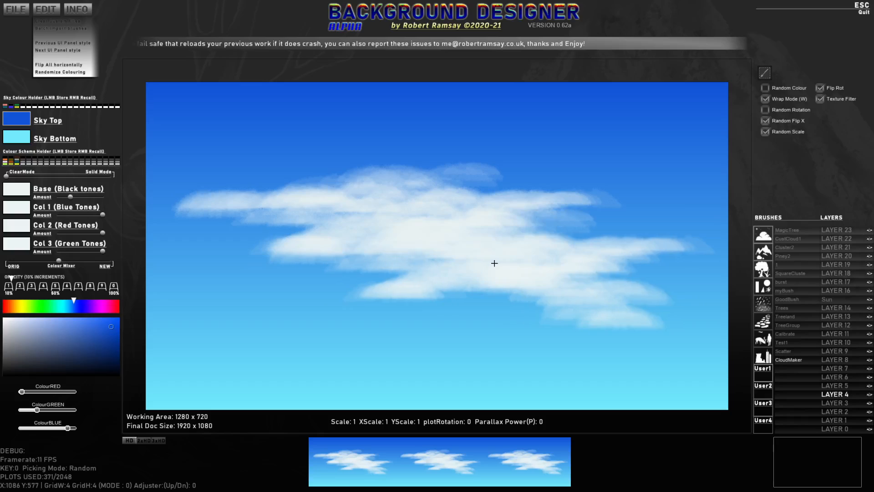
# Reduce the CloudMaker brush to 0.30 scale and stamp small clouds across the middle of the emptied sky.
pyautogui.scroll(-7, 469, 205)
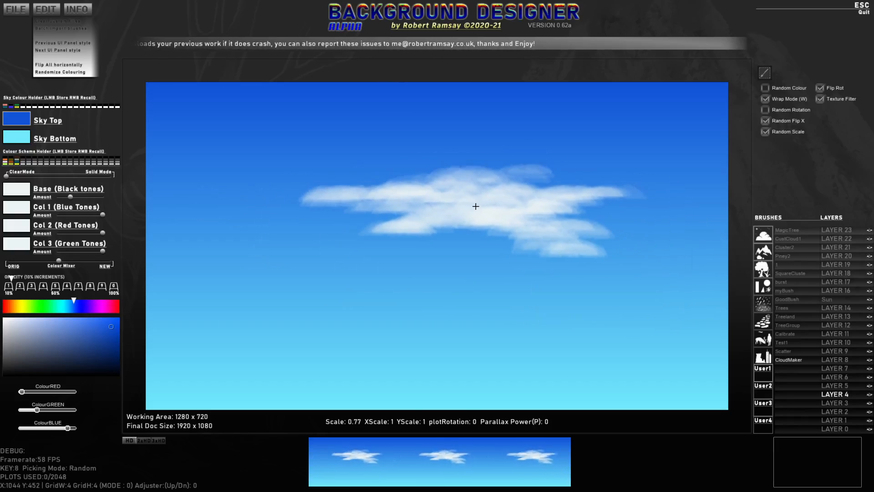
pyautogui.press('r')
pyautogui.scroll(5, 482, 207)
pyautogui.scroll(-5, 482, 208)
pyautogui.moveTo(479, 206); pyautogui.dragTo(371, 228)
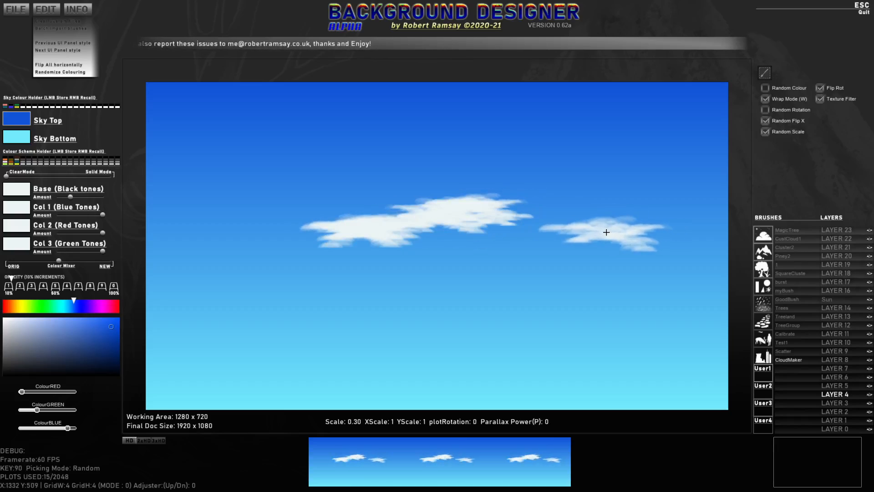
# Undo all the small CloudMaker stamps.
pyautogui.hotkey('ctrl', 'z')
pyautogui.hotkey('ctrl', 'z')
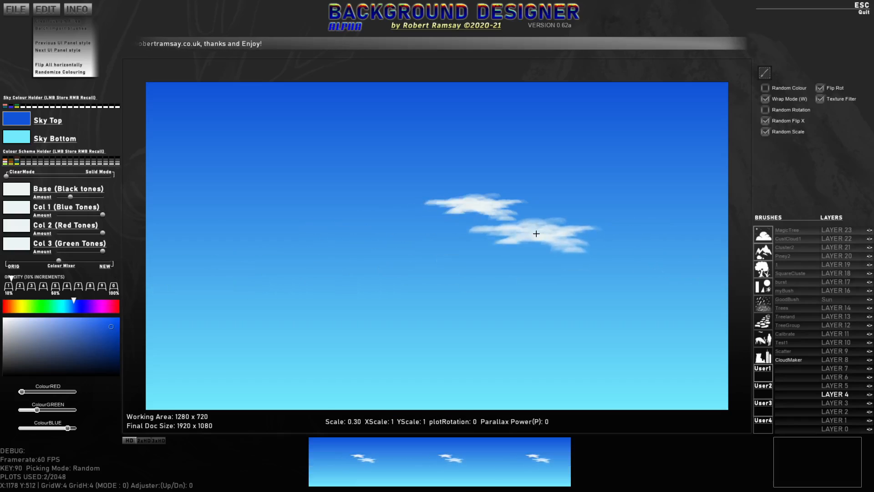
pyautogui.hotkey('ctrl', 'z')
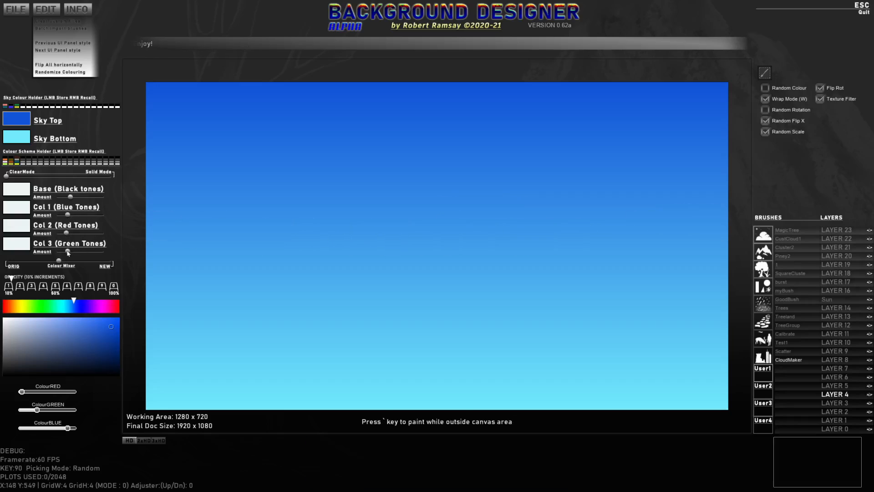
# Set the Colour Mixer fully to New and paint soft, translucent CloudMaker clouds across the whole sky.
pyautogui.moveTo(58, 261); pyautogui.dragTo(123, 262)
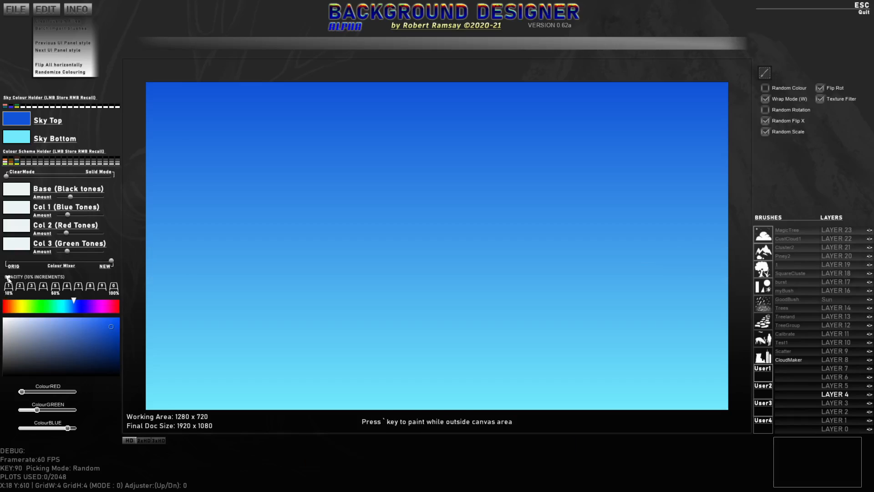
pyautogui.moveTo(444, 195)
pyautogui.mouseDown()
pyautogui.moveTo(327, 230)
pyautogui.moveTo(372, 207)
pyautogui.moveTo(470, 188)
pyautogui.moveTo(568, 152)
pyautogui.moveTo(297, 140)
pyautogui.moveTo(360, 139)
pyautogui.moveTo(565, 200)
pyautogui.moveTo(545, 220)
pyautogui.moveTo(567, 224)
pyautogui.moveTo(515, 237)
pyautogui.moveTo(634, 186)
pyautogui.moveTo(600, 259)
pyautogui.moveTo(670, 222)
pyautogui.moveTo(672, 178)
pyautogui.moveTo(549, 175)
pyautogui.moveTo(469, 272)
pyautogui.moveTo(358, 310)
pyautogui.moveTo(220, 337)
pyautogui.moveTo(197, 356)
pyautogui.moveTo(477, 242)
pyautogui.moveTo(328, 346)
pyautogui.moveTo(381, 370)
pyautogui.moveTo(627, 375)
pyautogui.moveTo(661, 320)
pyautogui.mouseUp()
pyautogui.moveTo(299, 315)
pyautogui.mouseDown()
pyautogui.moveTo(313, 169)
pyautogui.moveTo(215, 157)
pyautogui.moveTo(245, 130)
pyautogui.moveTo(440, 91)
pyautogui.moveTo(548, 91)
pyautogui.moveTo(460, 171)
pyautogui.mouseUp()
# Rotate the CloudMaker brush to about 337 degrees and add slanted cloud streaks at 0.75 scale.
pyautogui.press('r')
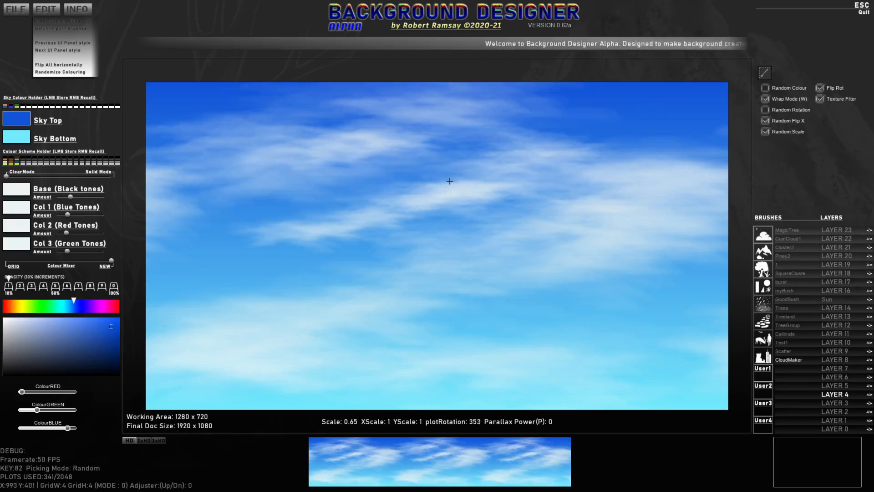
pyautogui.moveTo(411, 187)
pyautogui.mouseDown()
pyautogui.moveTo(479, 149)
pyautogui.moveTo(405, 198)
pyautogui.moveTo(233, 250)
pyautogui.moveTo(216, 197)
pyautogui.moveTo(606, 149)
pyautogui.moveTo(626, 182)
pyautogui.moveTo(665, 146)
pyautogui.moveTo(656, 194)
pyautogui.moveTo(596, 342)
pyautogui.moveTo(398, 350)
pyautogui.moveTo(552, 334)
pyautogui.moveTo(619, 283)
pyautogui.moveTo(608, 256)
pyautogui.moveTo(316, 301)
pyautogui.moveTo(500, 261)
pyautogui.mouseUp()
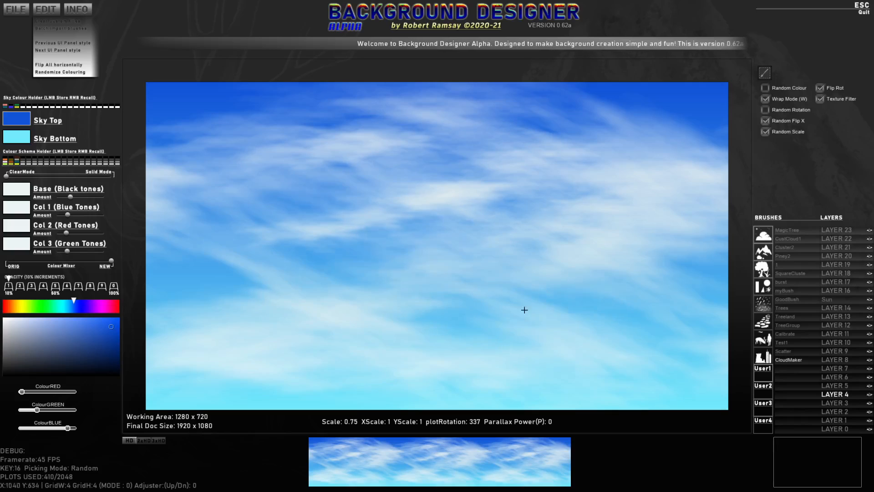
pyautogui.moveTo(458, 203)
pyautogui.mouseDown()
pyautogui.moveTo(593, 183)
pyautogui.moveTo(603, 160)
pyautogui.mouseUp()
pyautogui.moveTo(560, 136)
pyautogui.mouseDown()
pyautogui.moveTo(511, 150)
pyautogui.moveTo(503, 172)
pyautogui.moveTo(603, 155)
pyautogui.mouseUp()
# Rotate the brush to about 4 degrees, reduce it to 0.62 scale and paint flatter clouds over the upper and remaining sky.
pyautogui.press('e')
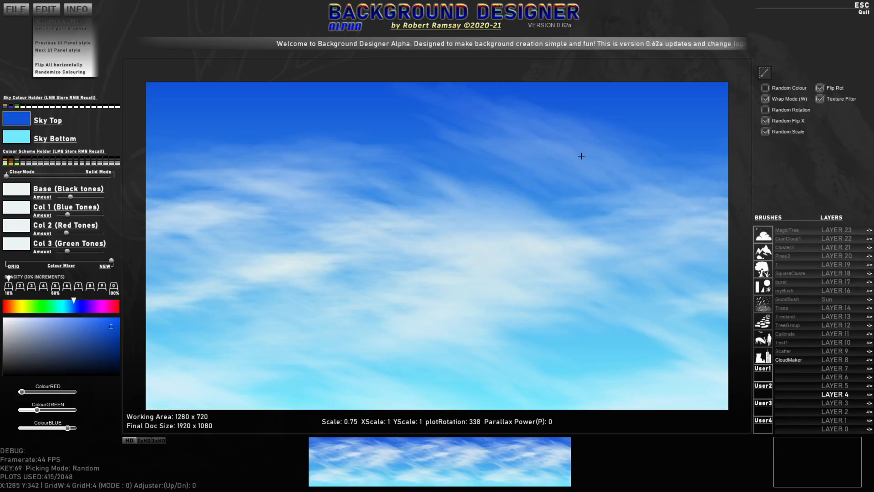
pyautogui.click(552, 154)
pyautogui.moveTo(522, 150)
pyautogui.mouseDown()
pyautogui.moveTo(337, 136)
pyautogui.moveTo(513, 193)
pyautogui.moveTo(371, 134)
pyautogui.moveTo(216, 108)
pyautogui.moveTo(255, 123)
pyautogui.mouseUp()
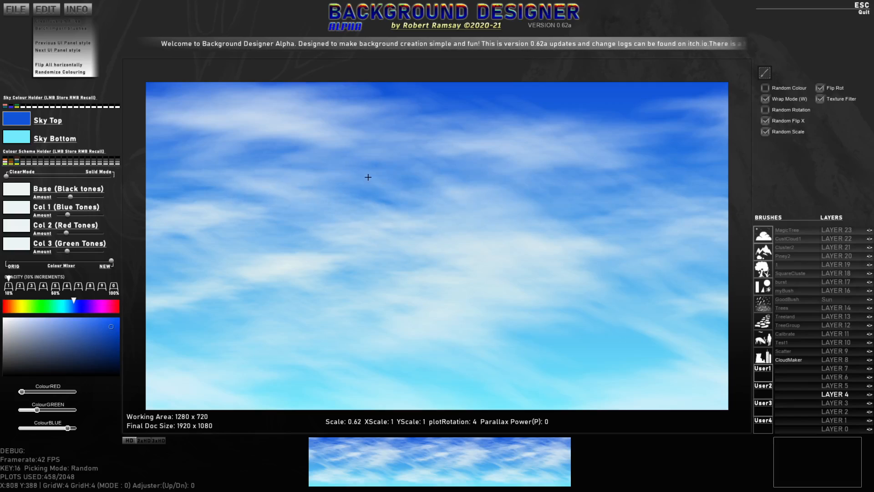
pyautogui.moveTo(387, 208)
pyautogui.mouseDown()
pyautogui.moveTo(362, 232)
pyautogui.moveTo(280, 223)
pyautogui.moveTo(202, 317)
pyautogui.moveTo(426, 290)
pyautogui.moveTo(377, 339)
pyautogui.moveTo(336, 361)
pyautogui.mouseUp()
pyautogui.moveTo(457, 183)
pyautogui.mouseDown()
pyautogui.moveTo(428, 191)
pyautogui.moveTo(435, 221)
pyautogui.moveTo(429, 201)
pyautogui.moveTo(379, 212)
pyautogui.moveTo(276, 257)
pyautogui.moveTo(379, 275)
pyautogui.mouseUp()
pyautogui.moveTo(681, 263)
pyautogui.mouseDown()
pyautogui.moveTo(586, 231)
pyautogui.moveTo(681, 184)
pyautogui.moveTo(712, 132)
pyautogui.moveTo(629, 77)
pyautogui.moveTo(621, 92)
pyautogui.mouseUp()
pyautogui.moveTo(574, 163)
pyautogui.mouseDown()
pyautogui.moveTo(505, 146)
pyautogui.moveTo(408, 189)
pyautogui.moveTo(511, 148)
pyautogui.moveTo(451, 113)
pyautogui.moveTo(414, 126)
pyautogui.moveTo(413, 138)
pyautogui.moveTo(322, 126)
pyautogui.moveTo(328, 149)
pyautogui.moveTo(403, 148)
pyautogui.moveTo(395, 166)
pyautogui.moveTo(427, 184)
pyautogui.moveTo(386, 155)
pyautogui.mouseUp()
# Reduce the brush to about 0.32 scale, rotate it to 355 degrees and add finer wisps in the upper sky.
pyautogui.scroll(-3, 424, 121)
pyautogui.scroll(-1, 417, 124)
pyautogui.press('r')
pyautogui.moveTo(373, 122)
pyautogui.mouseDown()
pyautogui.moveTo(504, 176)
pyautogui.moveTo(296, 141)
pyautogui.moveTo(196, 150)
pyautogui.mouseUp()
pyautogui.scroll(-2, 531, 210)
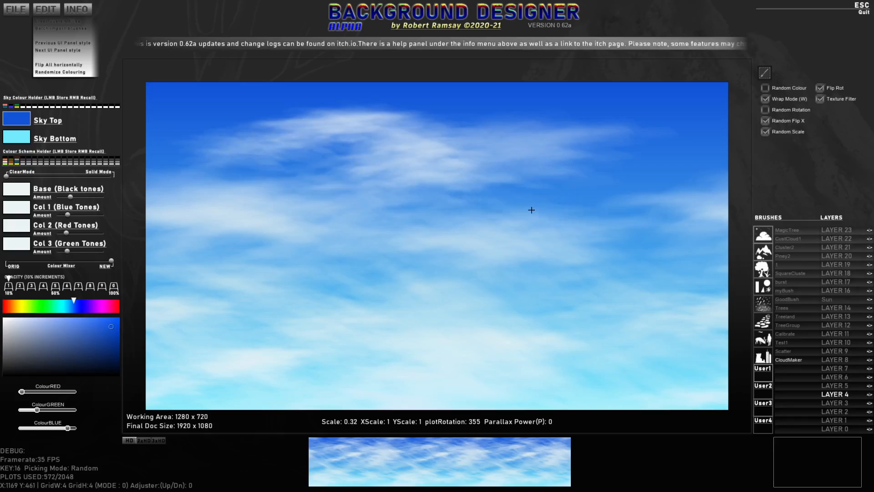
pyautogui.moveTo(546, 299); pyautogui.dragTo(418, 226)
pyautogui.press('Return')
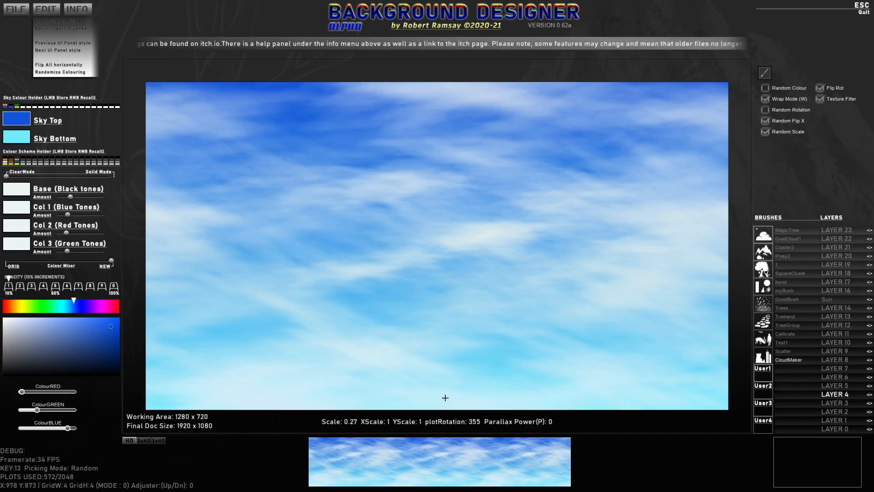
pyautogui.moveTo(458, 304); pyautogui.dragTo(378, 195)
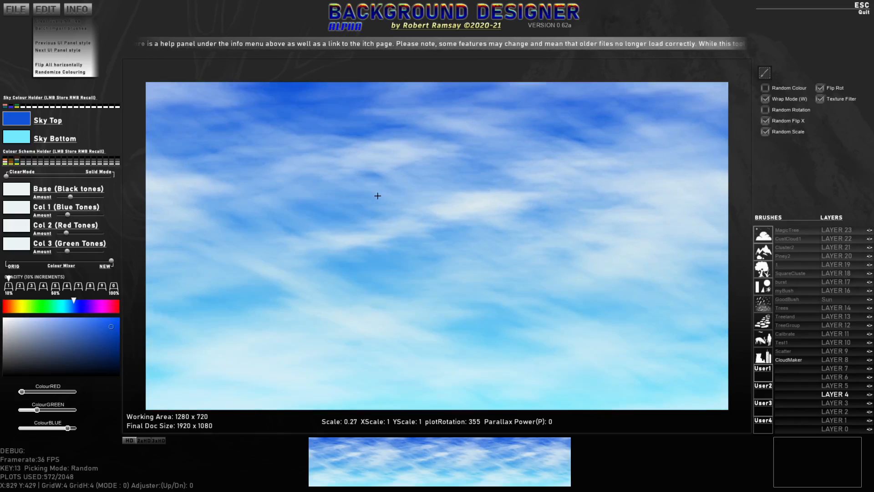
# Switch to Google Chrome and open the Background Designer itch.io page by searching for "background designer itch".
pyautogui.hotkey('alt', 'Tab')
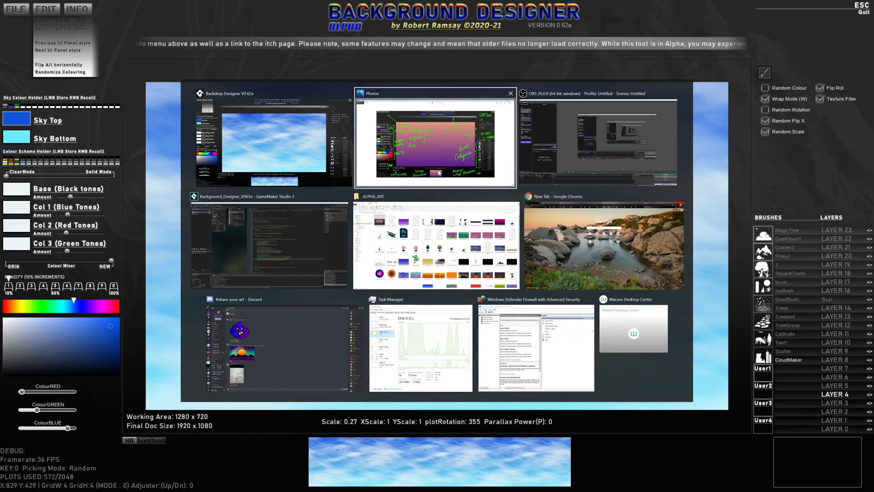
pyautogui.click(573, 242)
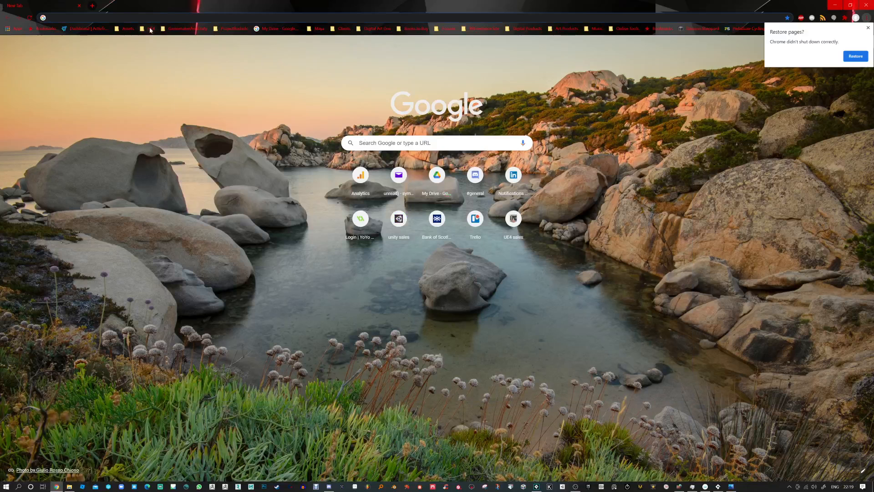
pyautogui.hotkey('ctrl', 'l')
pyautogui.write('background de')
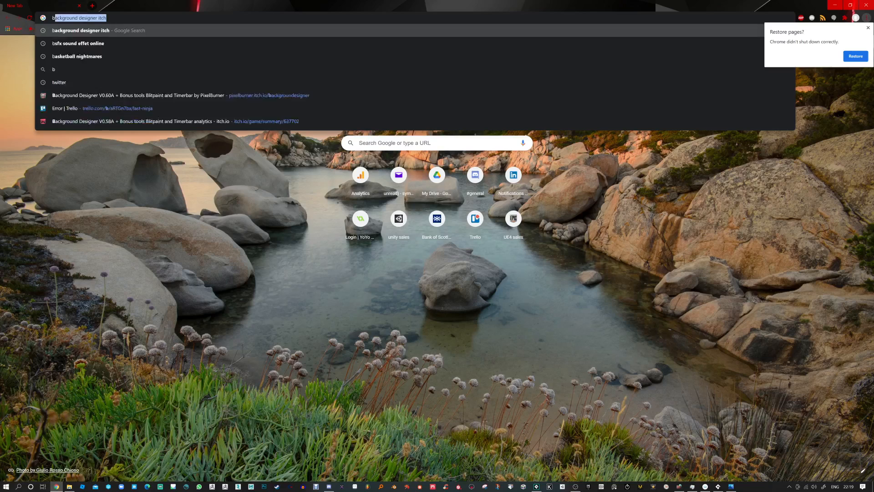
pyautogui.write('signer itch')
pyautogui.press('Return')
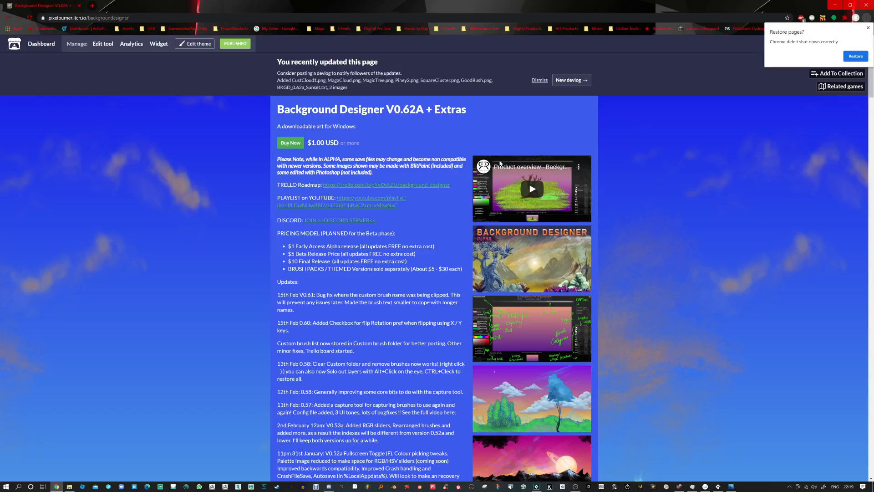
# Look through the itch.io page's update notes and images, and open its Trello roadmap link.
pyautogui.scroll(-15, 532, 170)
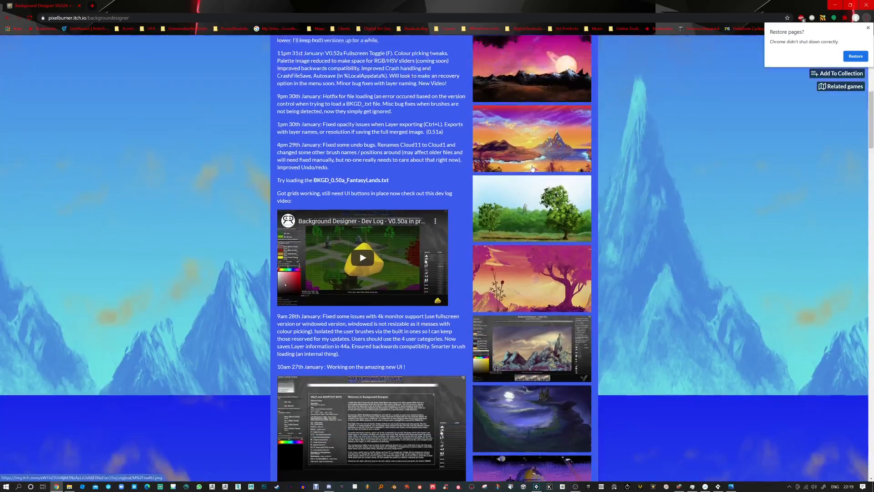
pyautogui.scroll(15, 532, 174)
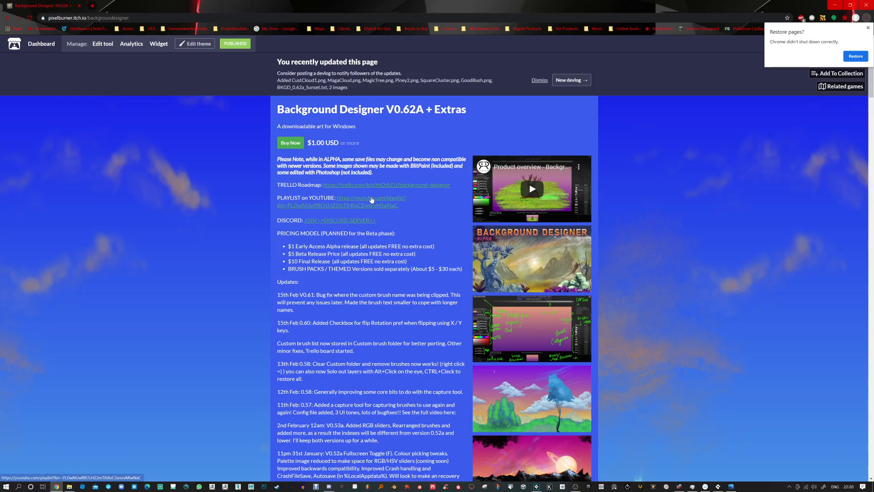
pyautogui.scroll(-8, 513, 261)
pyautogui.scroll(8, 517, 246)
pyautogui.click(363, 186)
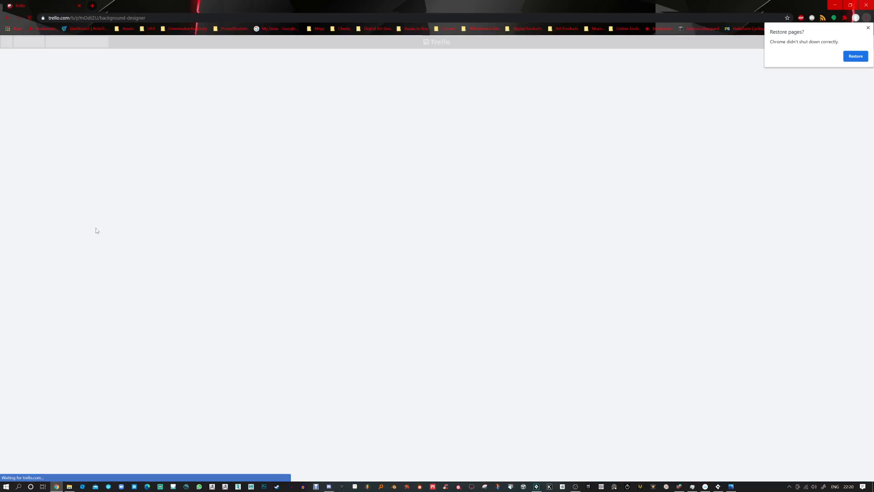